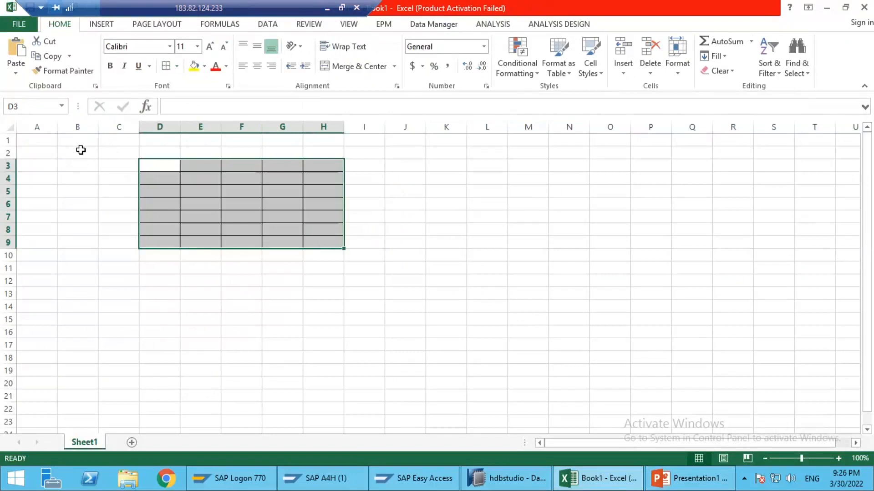
Step: Enter the label DSO in cell B2
text(DSO)
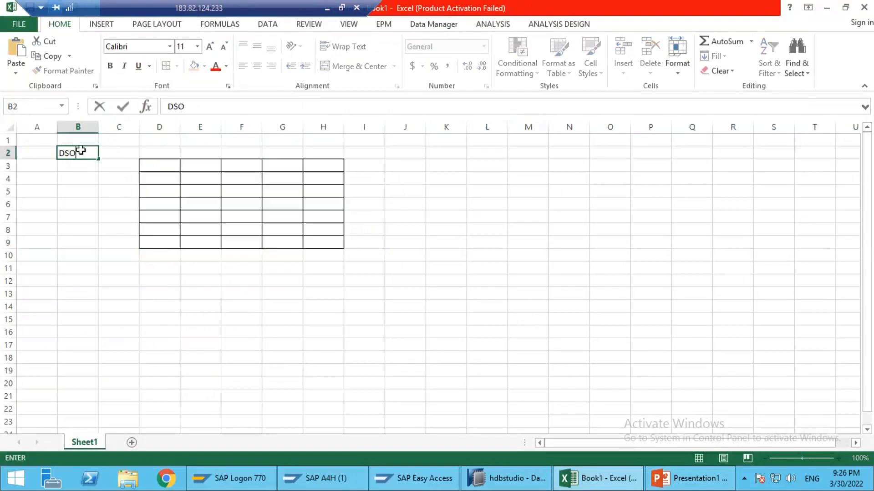
key(Return)
drag(164, 163, 286, 240)
Step: Fill the bordered table's header row D3:H3 with DOC_NUM, Date, Material, Quantity and Unit
click(163, 166)
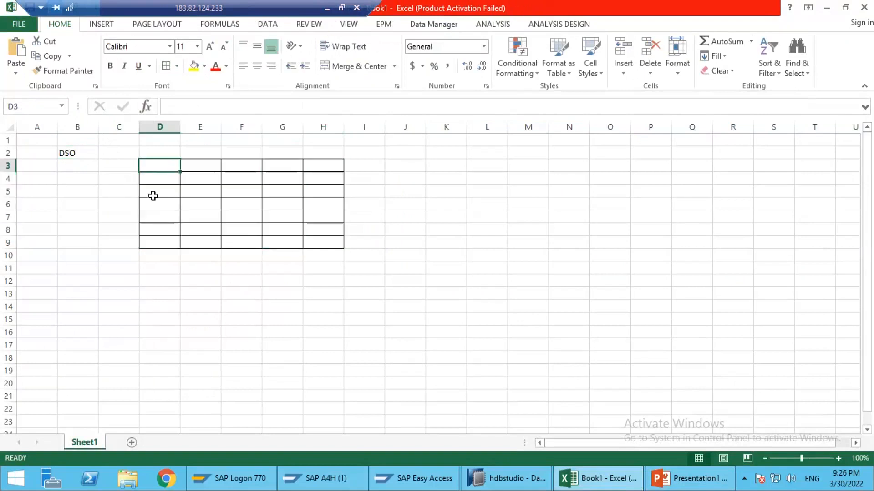
text(DOC_NUM)
key(Tab)
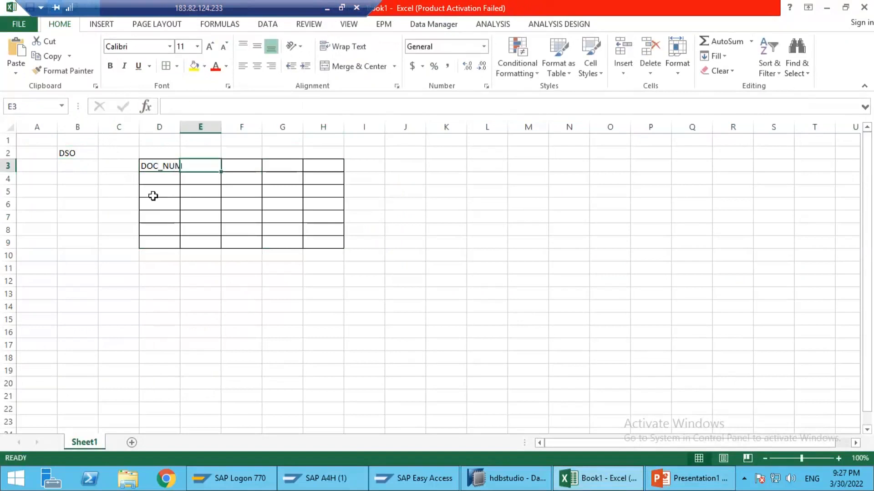
text(Mateia)
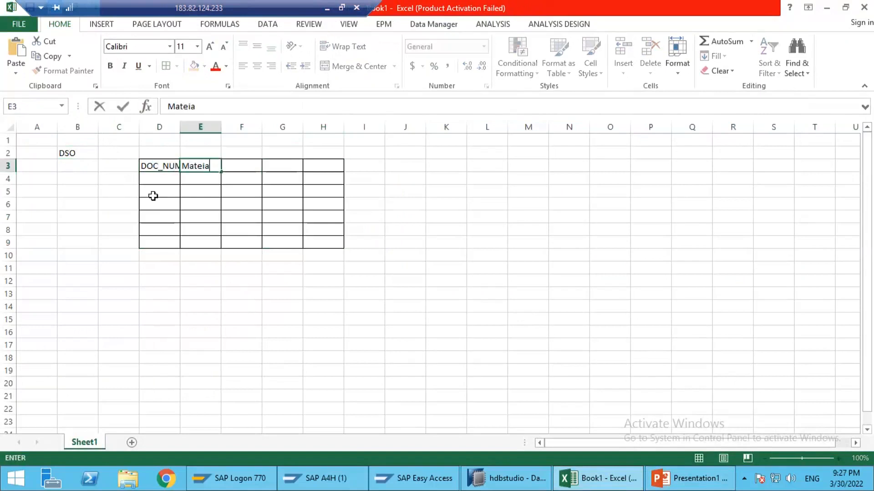
text(te)
key(Tab)
text(Mate)
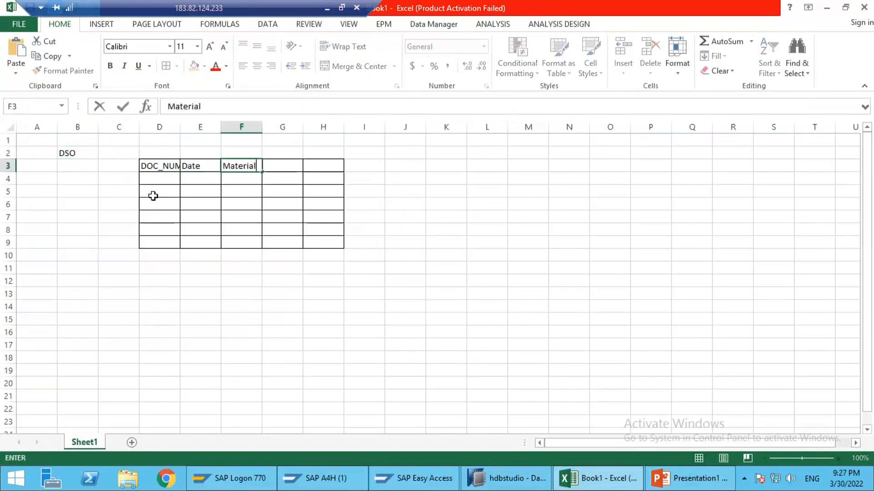
key(Tab)
text(Quantity)
key(Tab)
text(Unit)
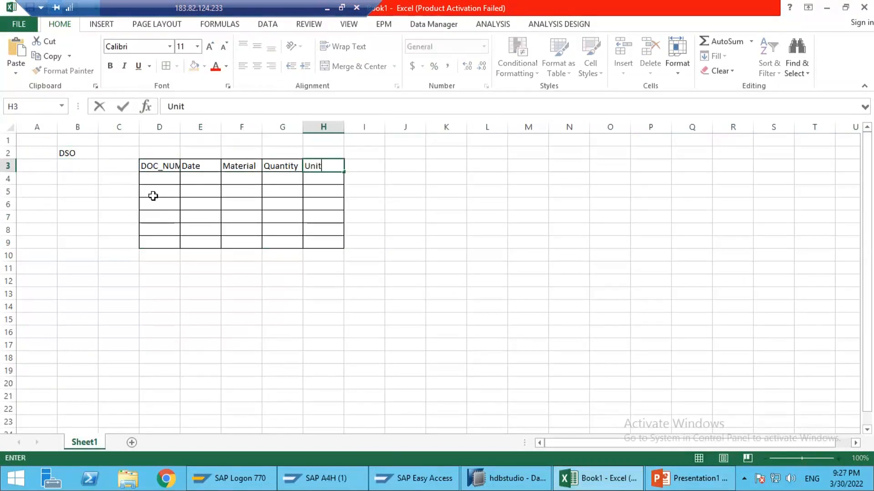
key(Return)
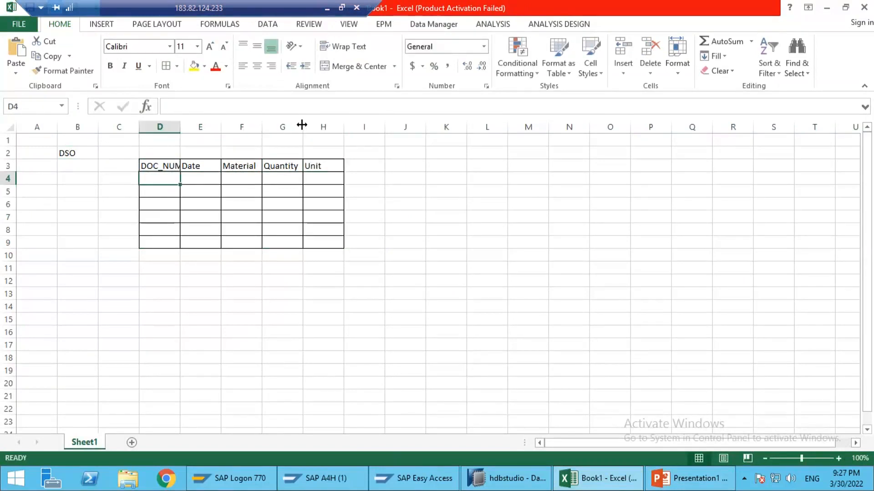
Step: Auto-fit the width of column D to its DOC_NUM header
double_click(182, 124)
drag(169, 166, 327, 217)
click(156, 178)
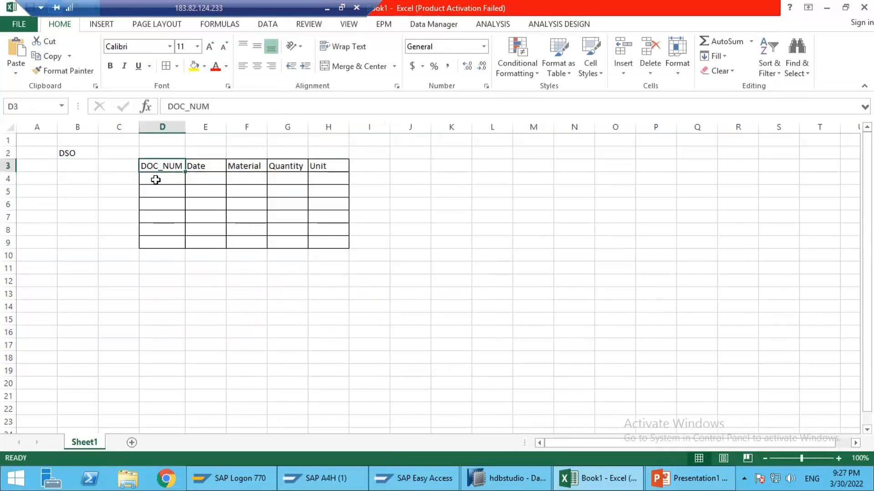
drag(152, 164, 328, 167)
Step: Enter a sample record in row 4 under the headers: 1001, 20220101, M1, 100 and PC
click(165, 178)
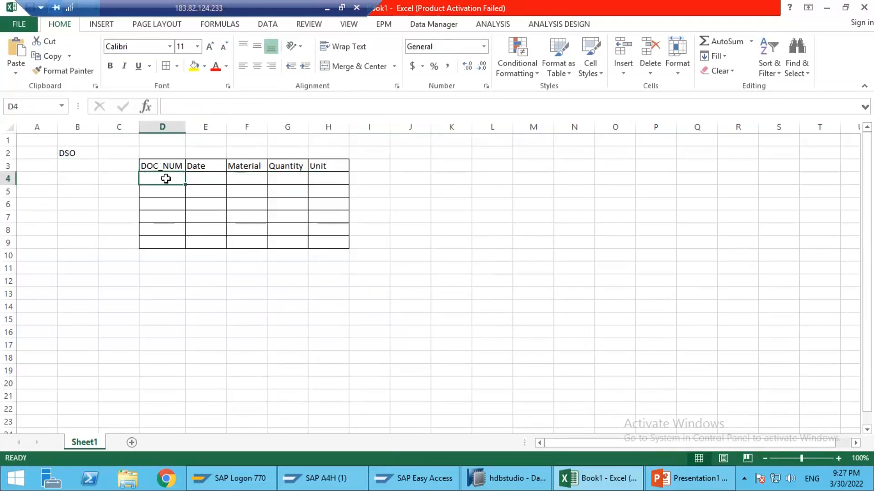
text(1001)
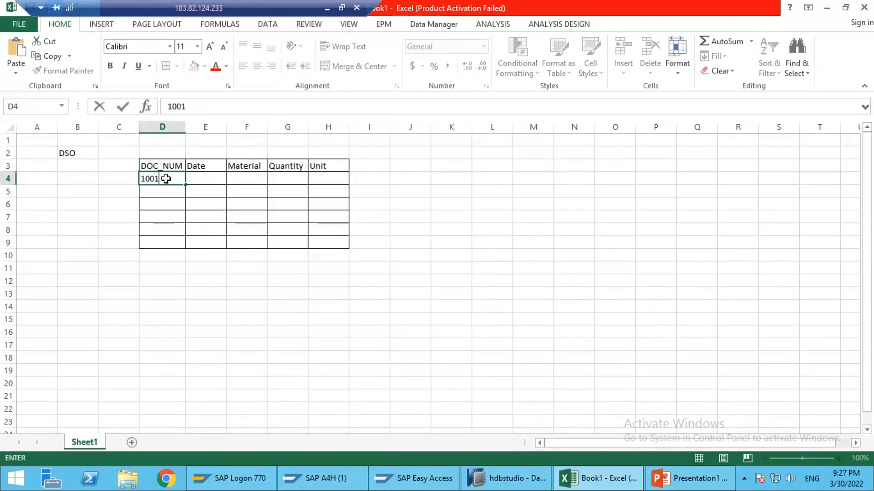
key(Tab)
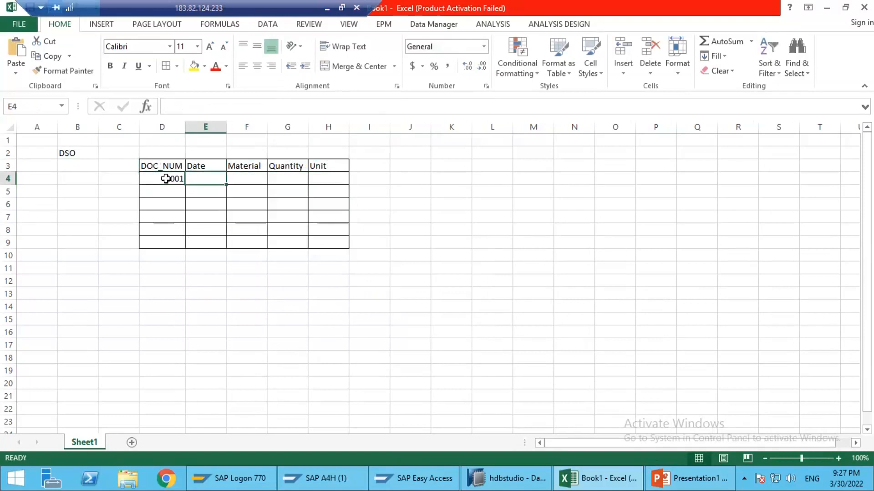
text(20)
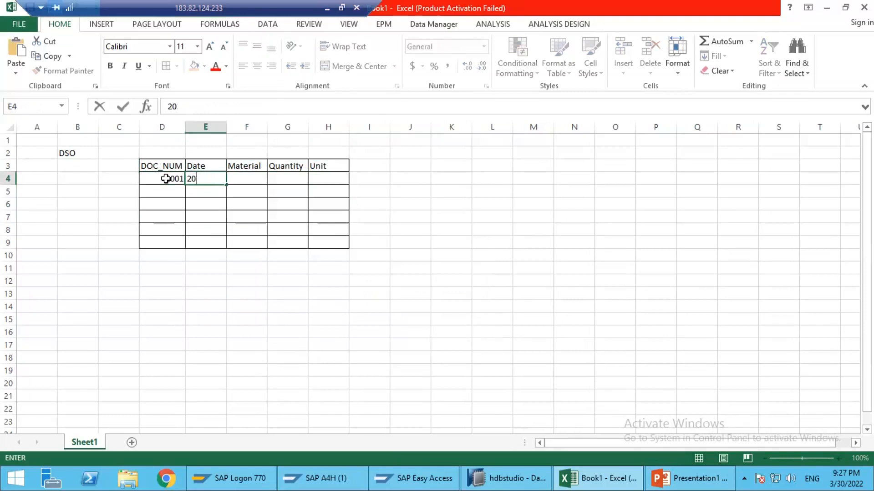
text(220101)
key(Tab)
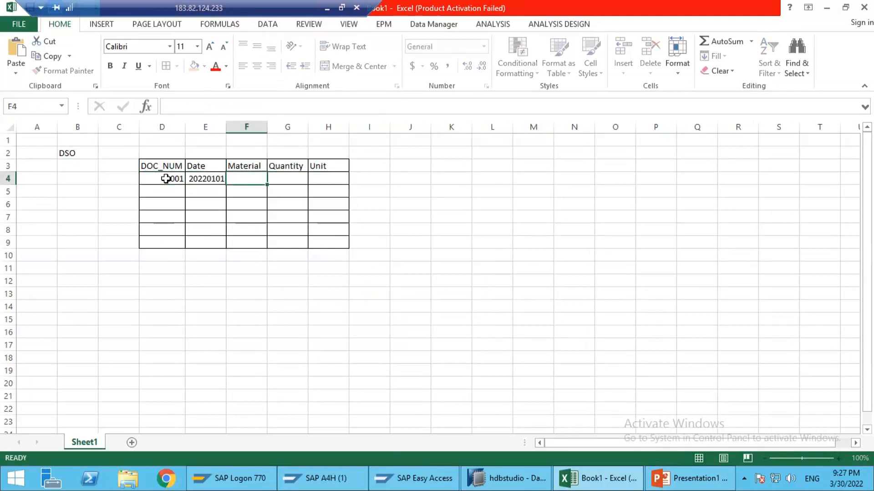
text(M1)
key(Tab)
text(100)
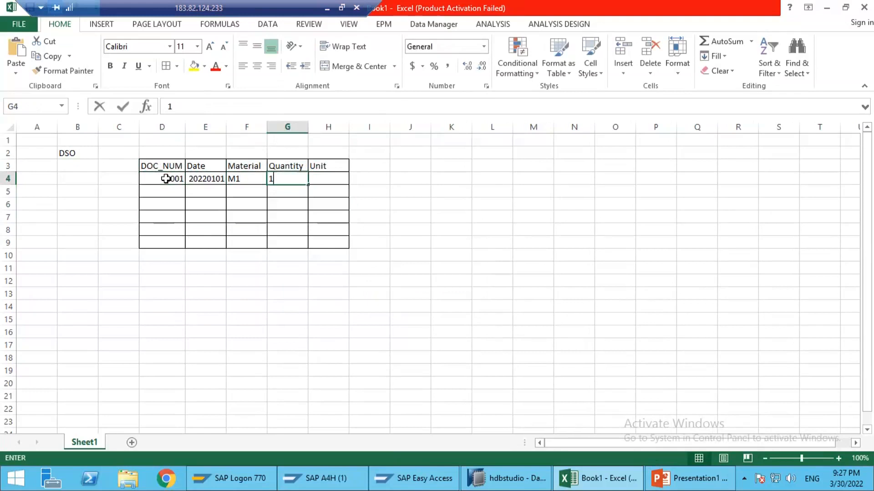
key(Tab)
text(PC)
key(Return)
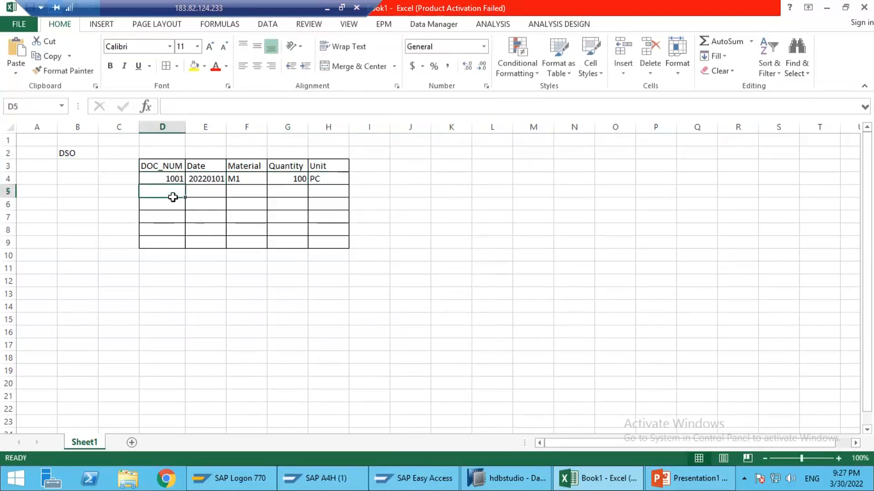
drag(146, 165, 323, 208)
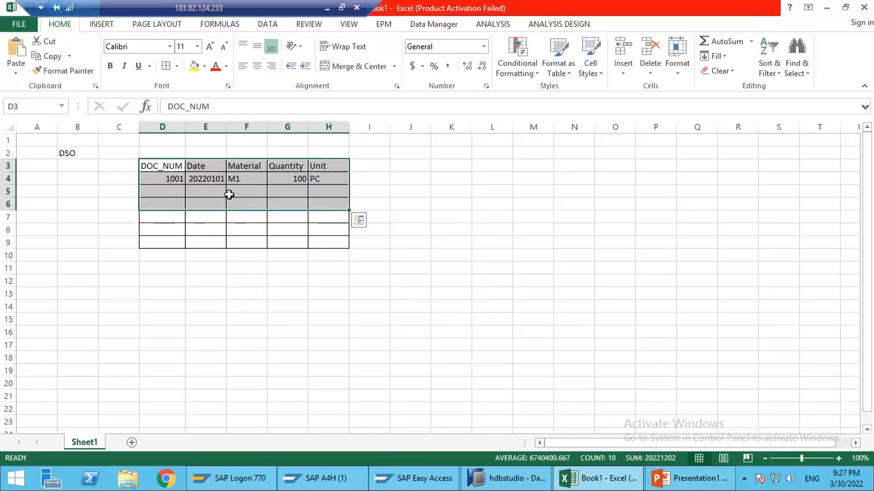
Step: Label cell B12 as Cube and describe it in C12 as Multi Dimensional Object
click(80, 285)
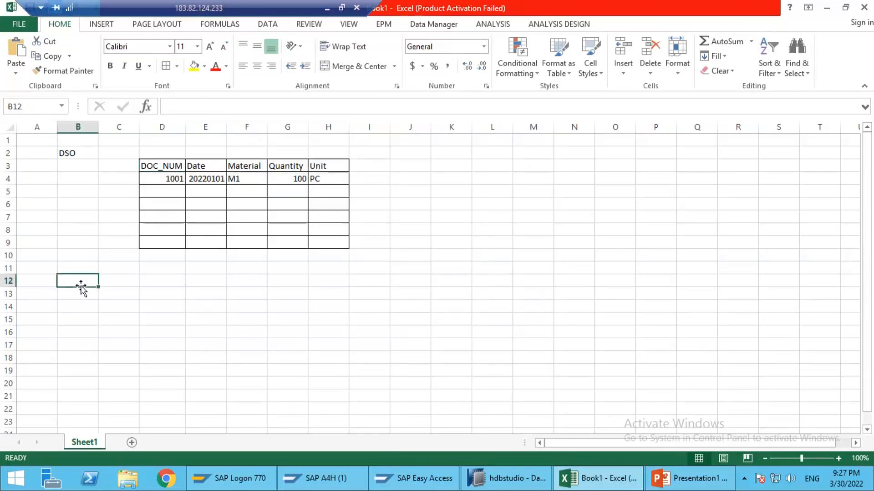
text(Cube)
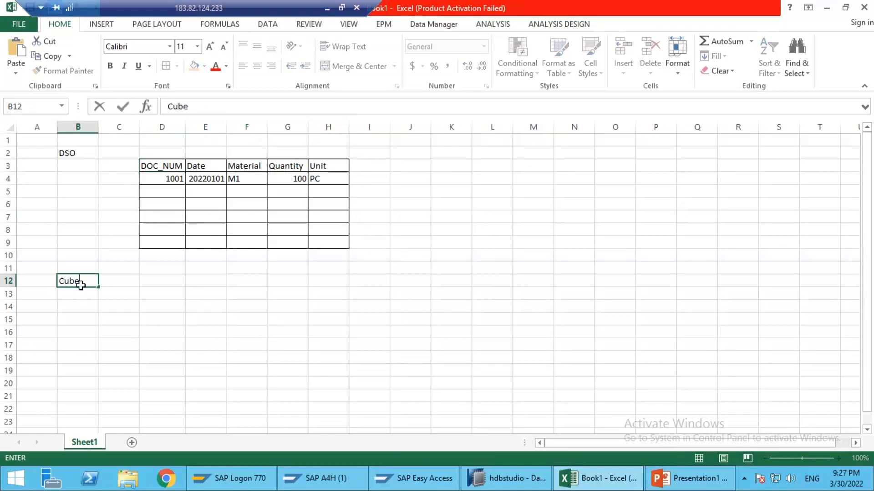
key(Tab)
text(M)
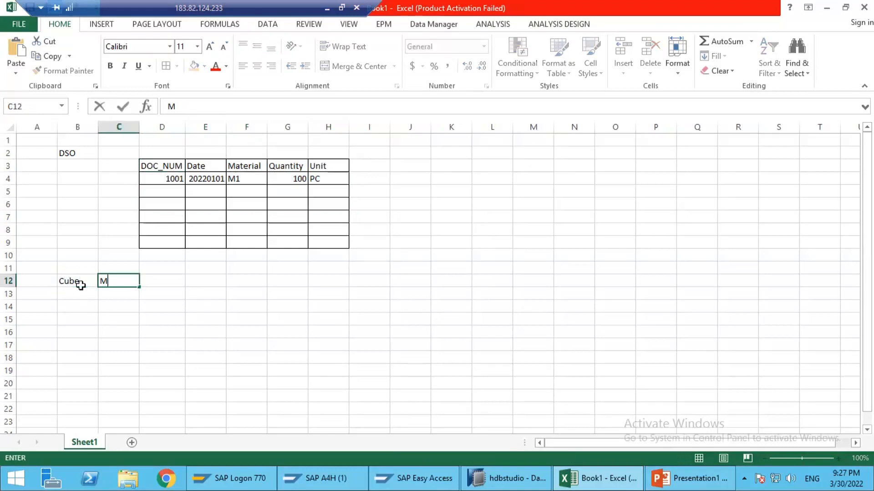
text(ulti Dimensional Object)
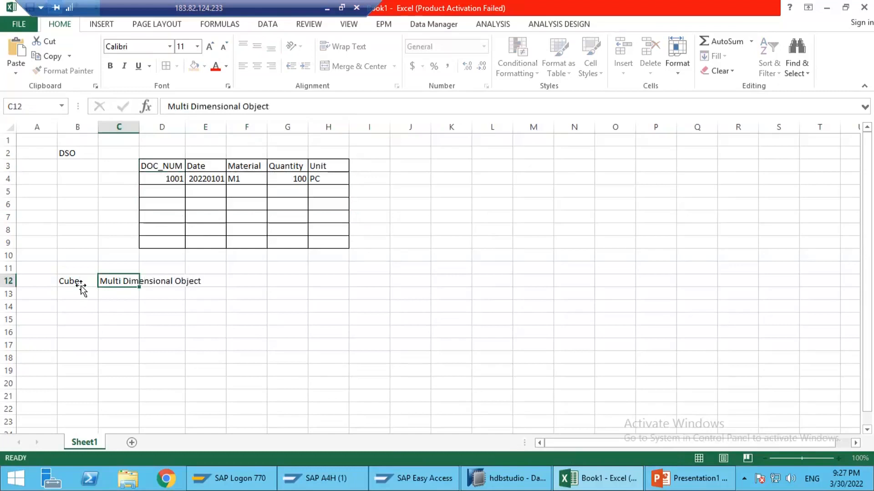
click(82, 292)
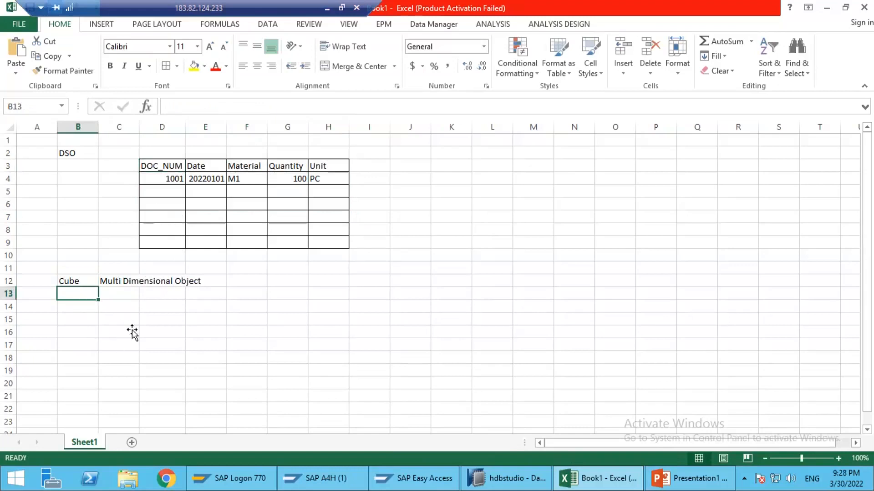
click(121, 303)
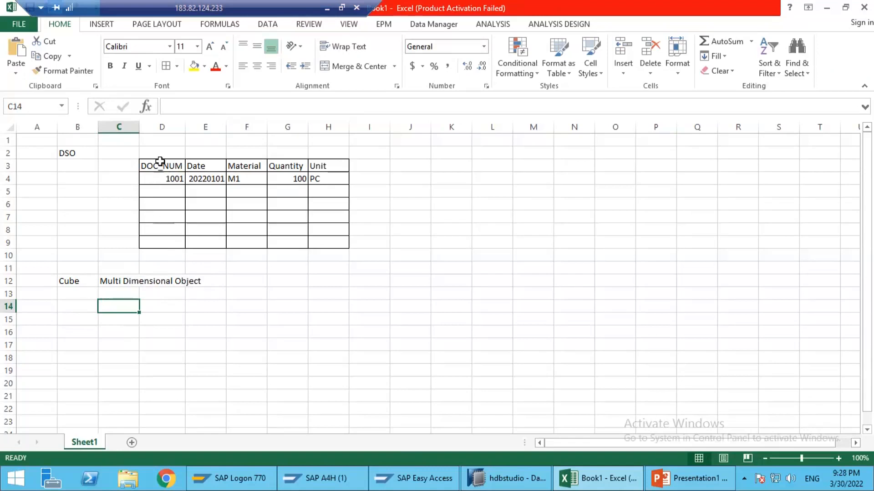
drag(161, 165, 319, 179)
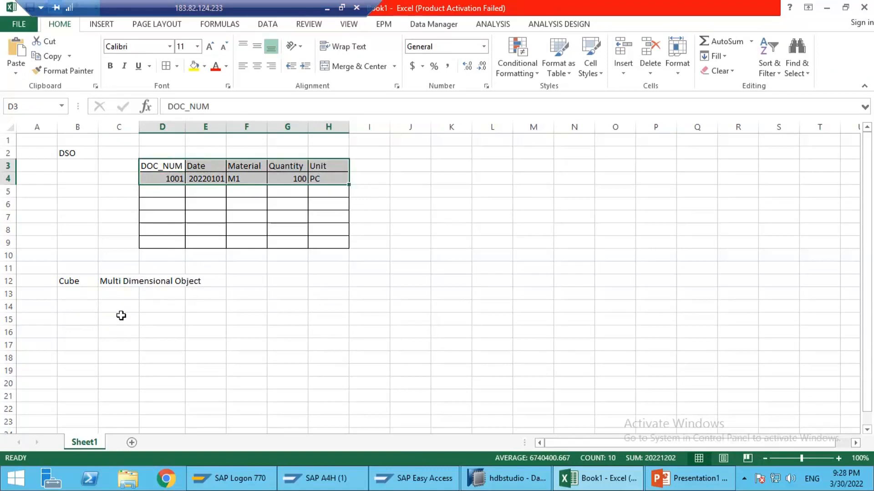
click(121, 315)
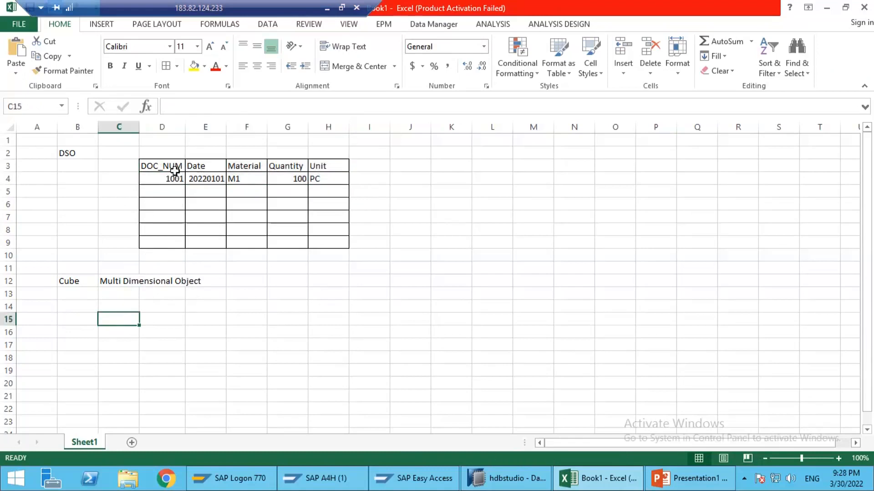
drag(175, 171, 319, 179)
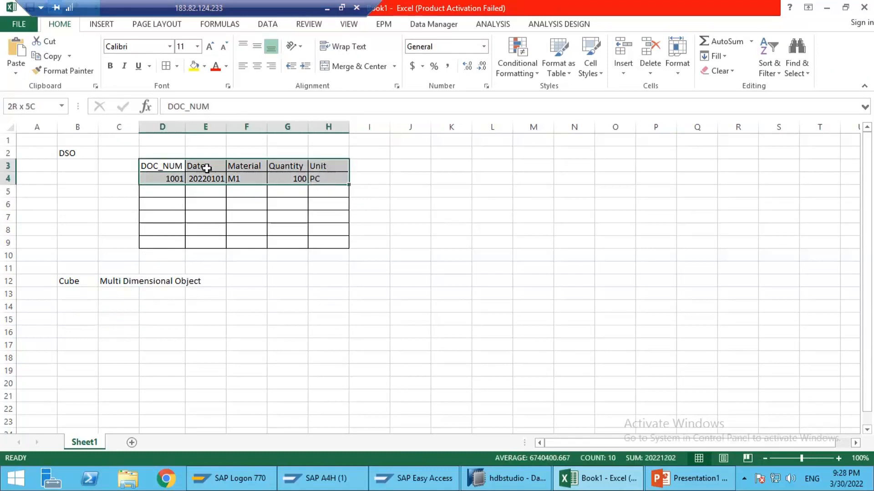
drag(157, 153, 335, 219)
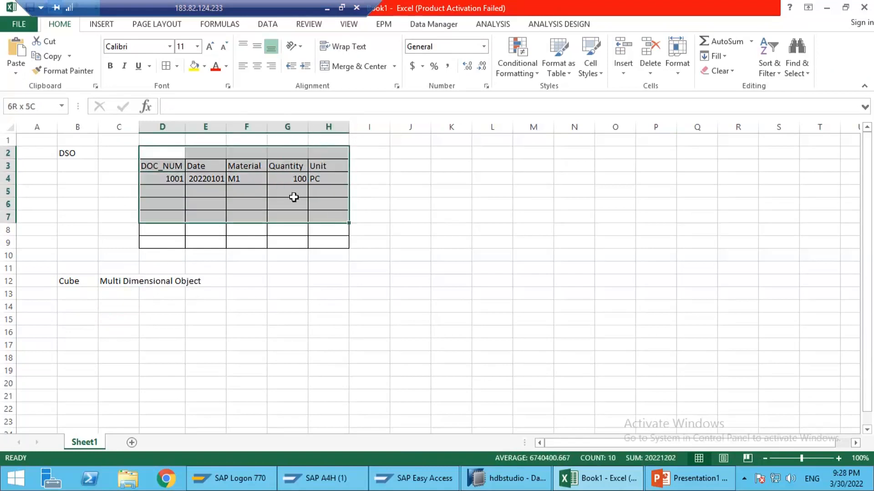
Step: Fill D2:H2 above the DSO table's headers with the technical names 0DOC_NUMBER, 0CALDAY, 0MATERIAL, 0QUANTITY and 0UNIT
click(164, 153)
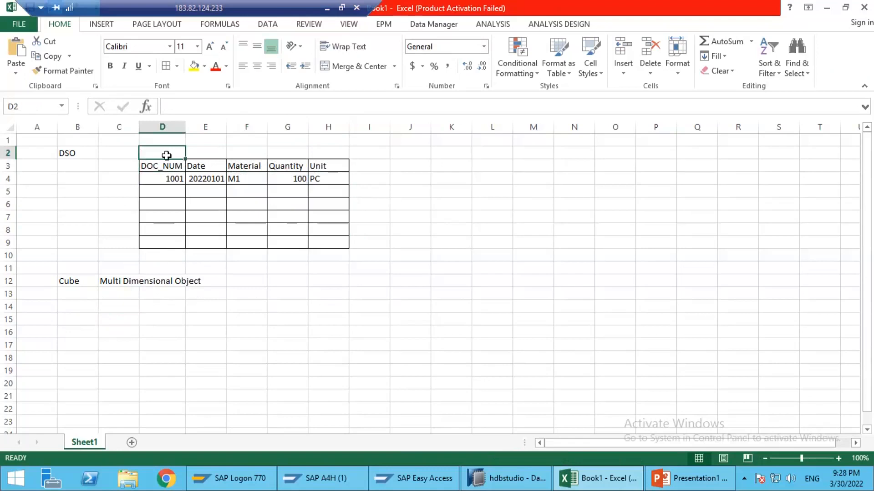
text(0)
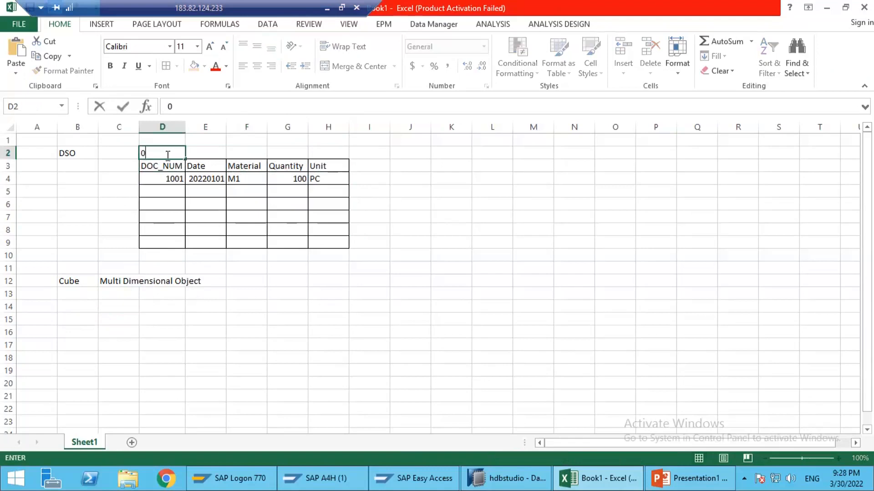
text(DOC_NUMBE)
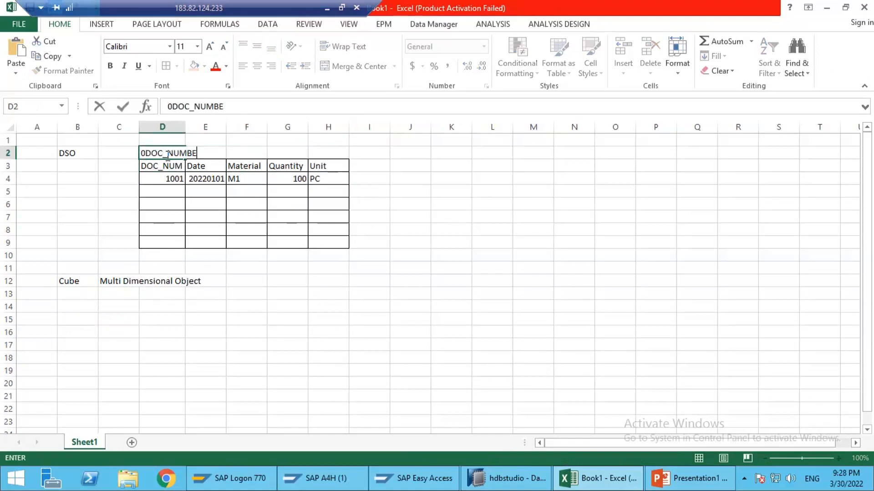
text(R)
key(Tab)
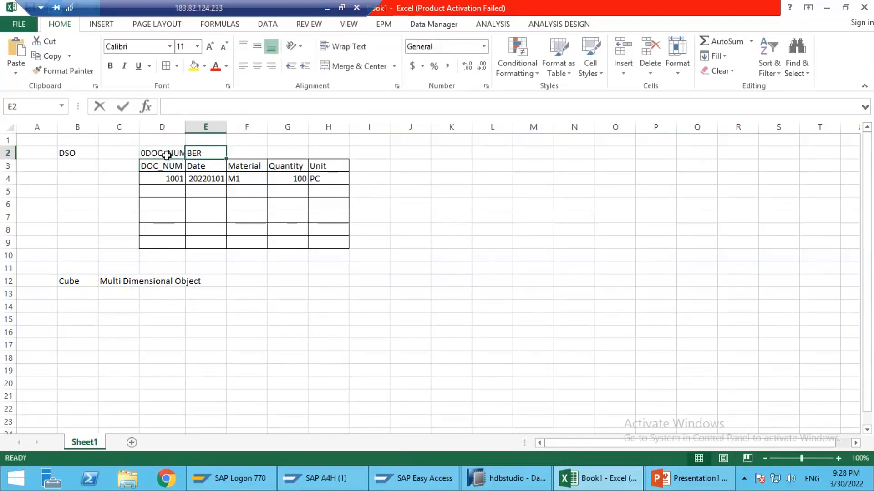
text(0CALDAY)
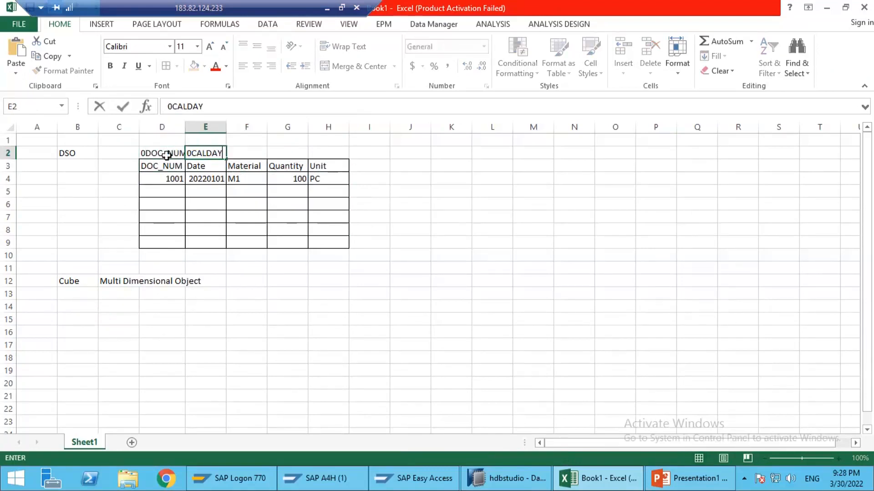
key(Tab)
text(0MATERIA)
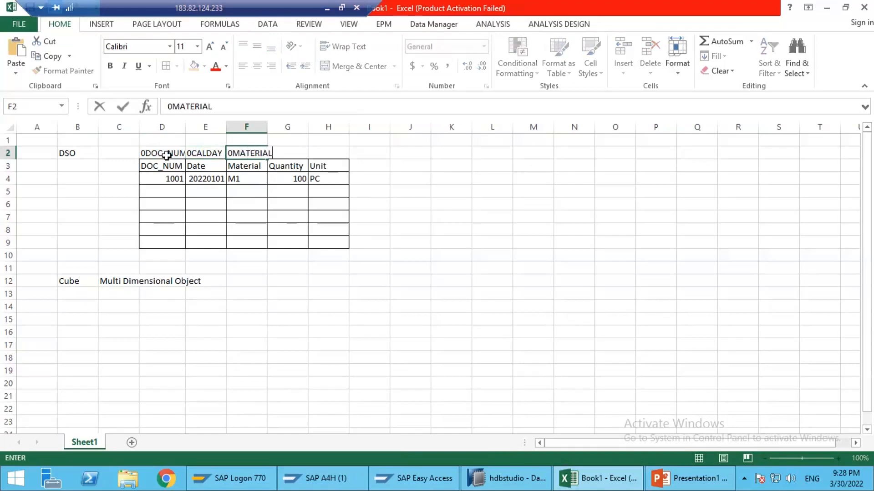
key(Tab)
text(0QU)
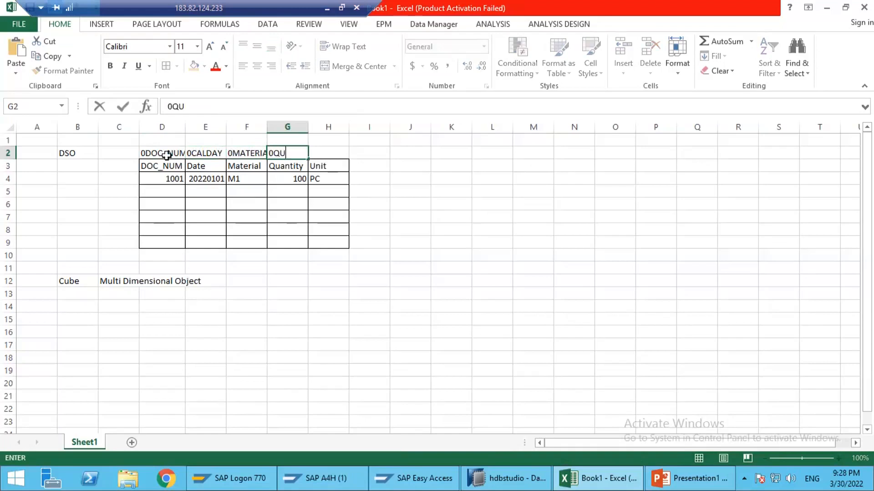
text(ANTITY)
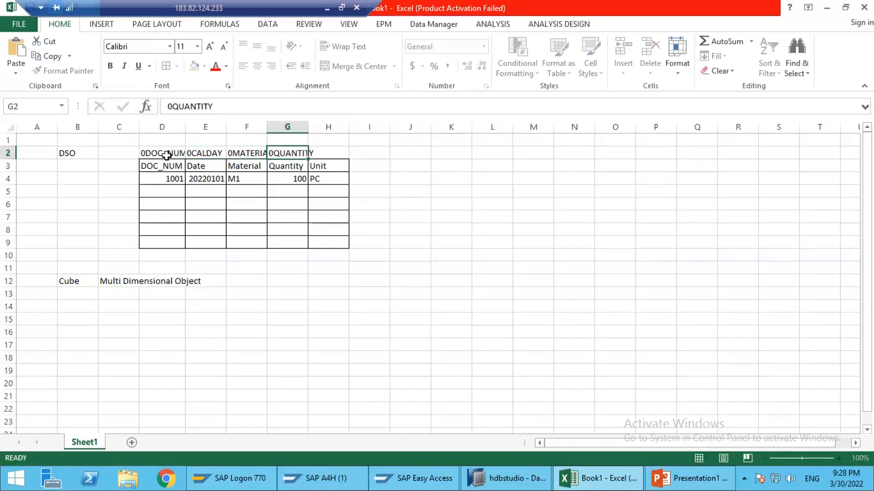
key(Tab)
text(0UNIT)
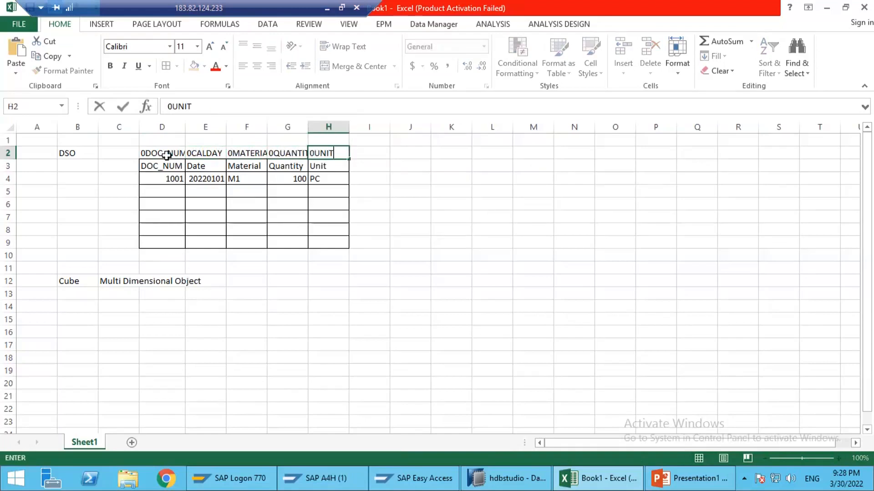
key(Return)
Step: Auto-fit the widths of all columns in the sheet to their contents
click(10, 128)
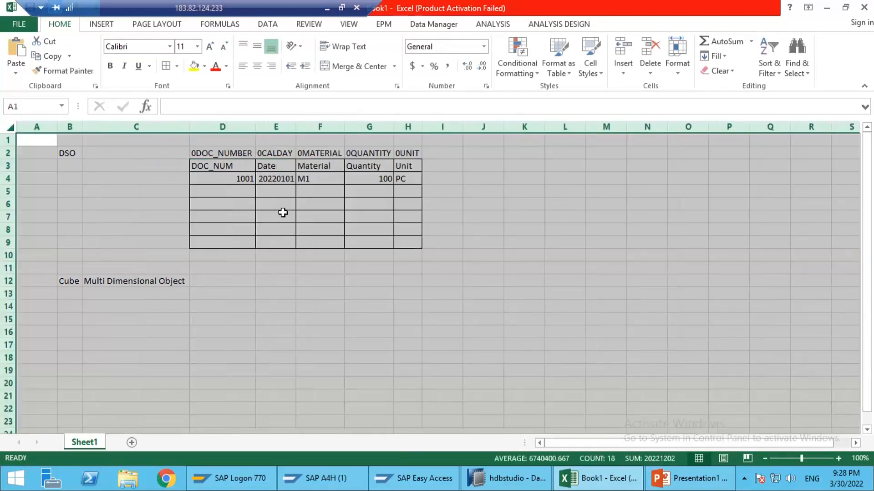
click(283, 213)
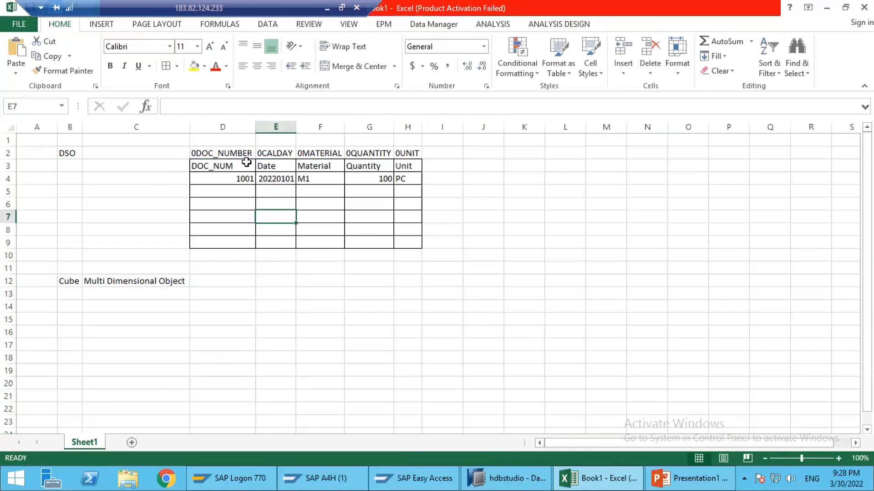
Step: Review the DSO table's columns D to H, its technical names in row 2 and the Material field with its sample value
click(79, 155)
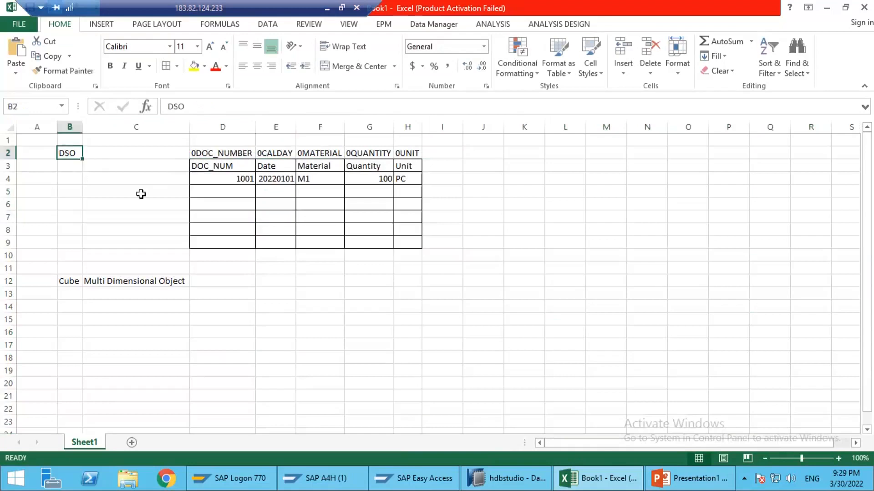
drag(226, 127, 407, 142)
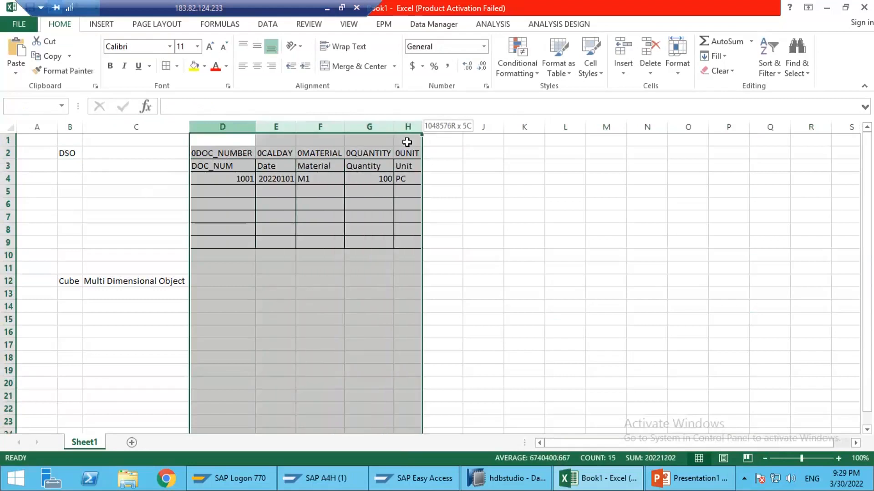
click(314, 203)
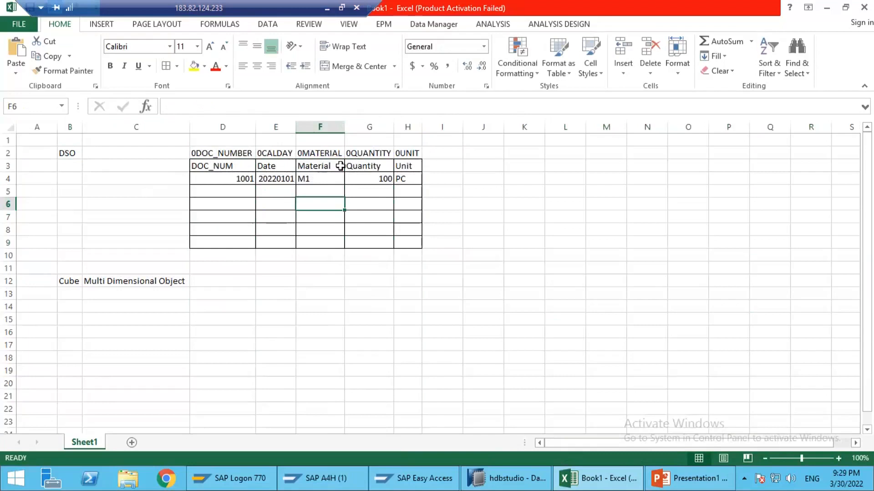
click(254, 153)
drag(257, 153, 406, 154)
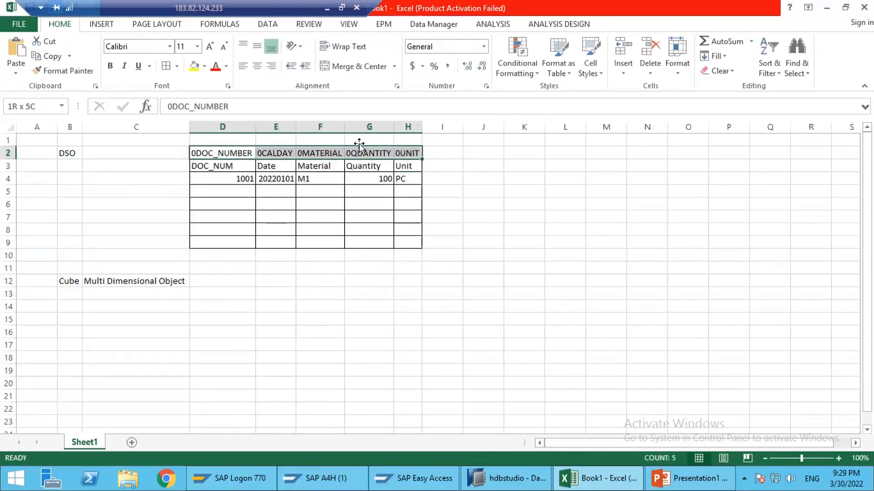
click(75, 153)
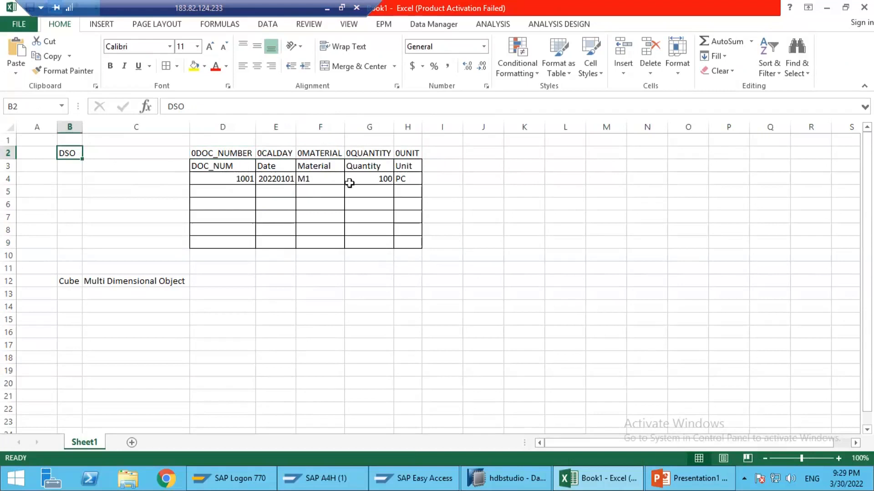
click(556, 164)
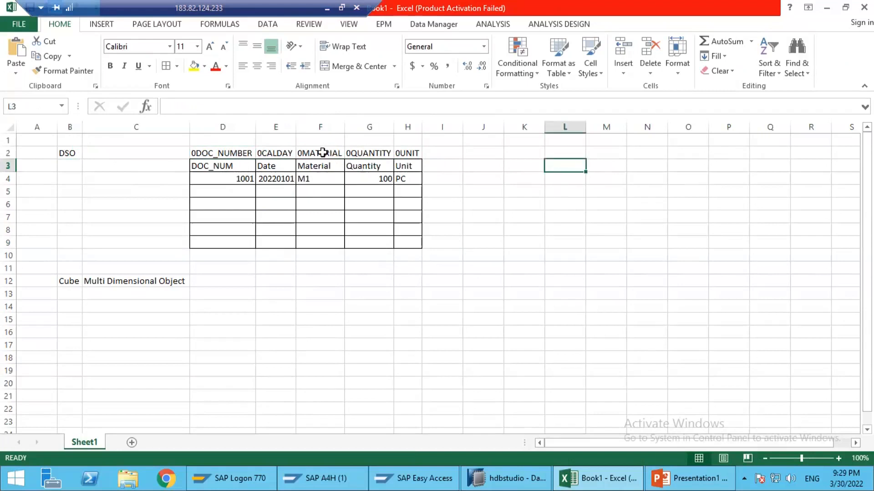
click(321, 153)
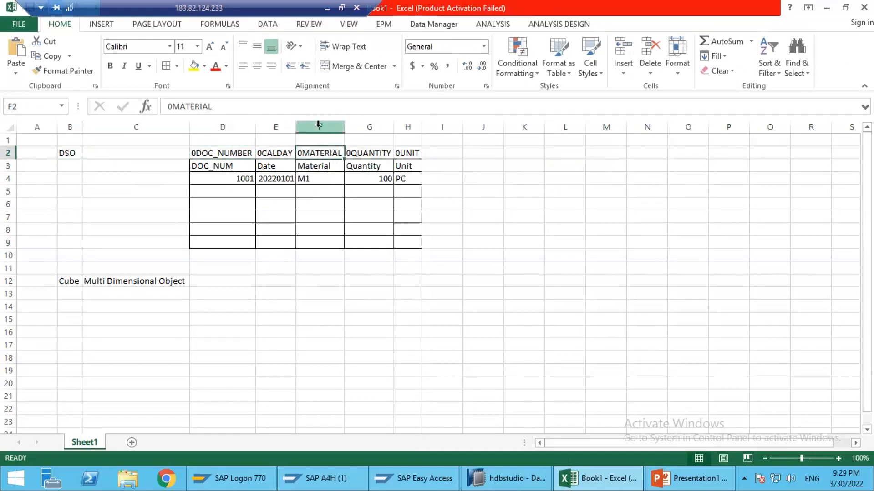
click(318, 124)
drag(317, 151, 322, 179)
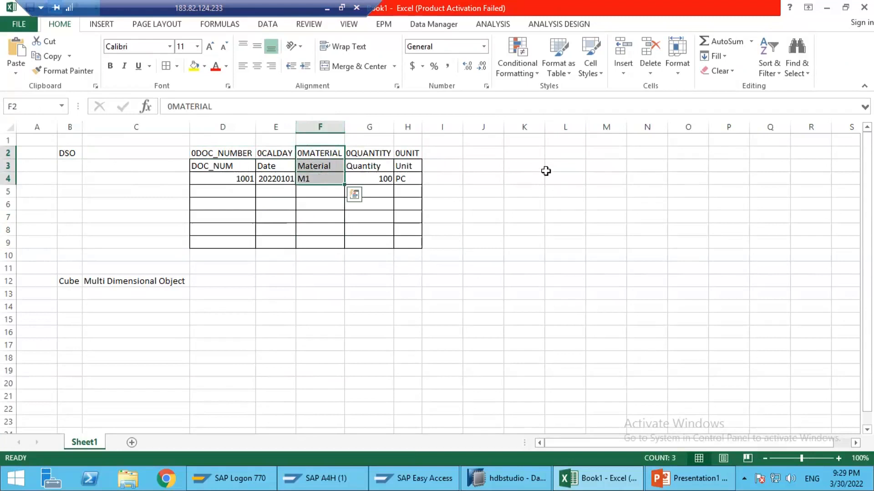
Step: Enter the headers Material, Material Group and Material Typ in L3:N3 and auto-fit columns M and N
click(546, 167)
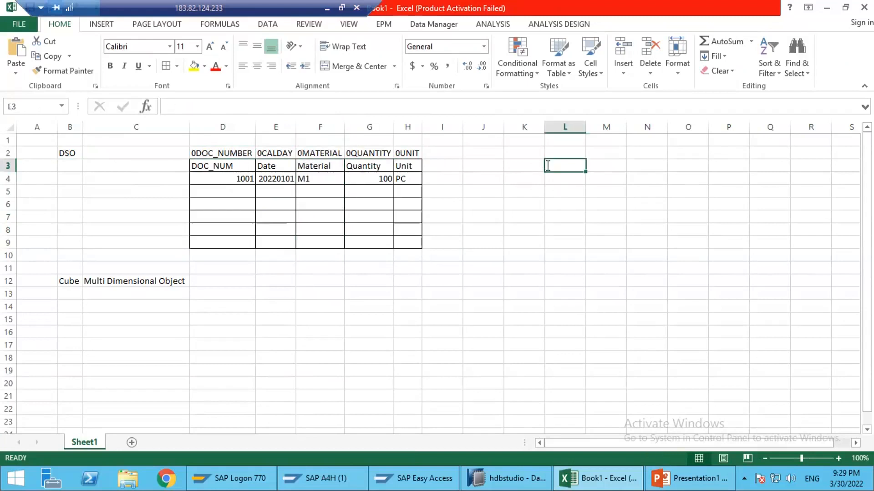
text(mATERIAL)
key(Tab)
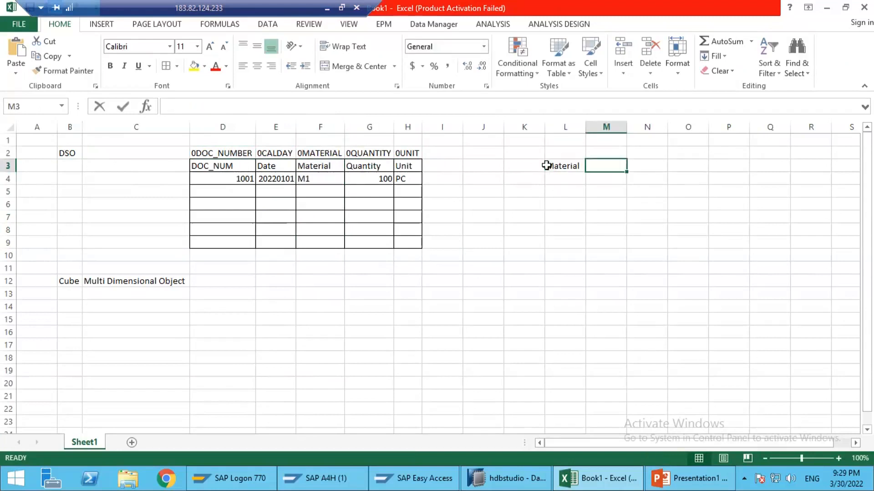
text(Materi)
text(rial)
text( Group)
key(Tab)
text(Mater)
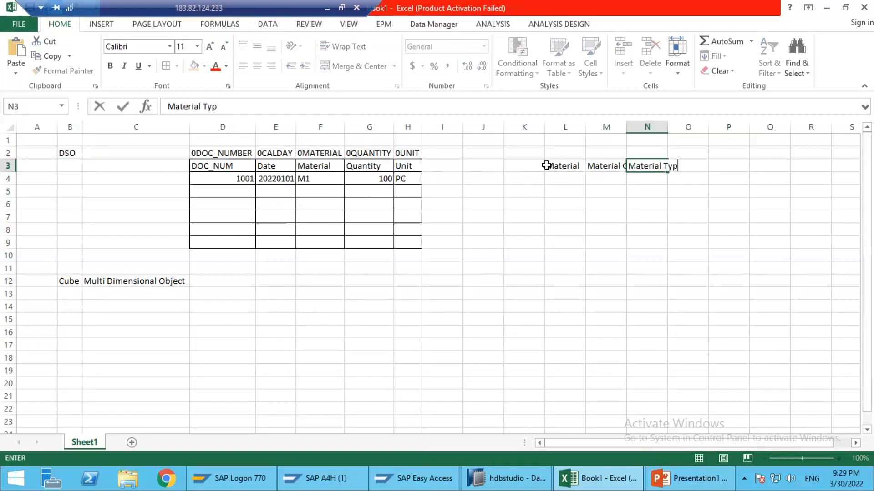
text(ial Typ)
key(Return)
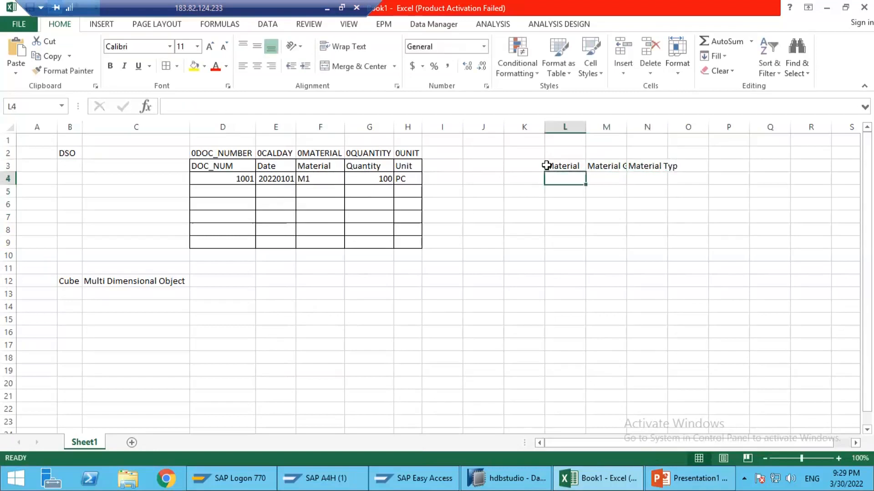
double_click(626, 124)
double_click(691, 127)
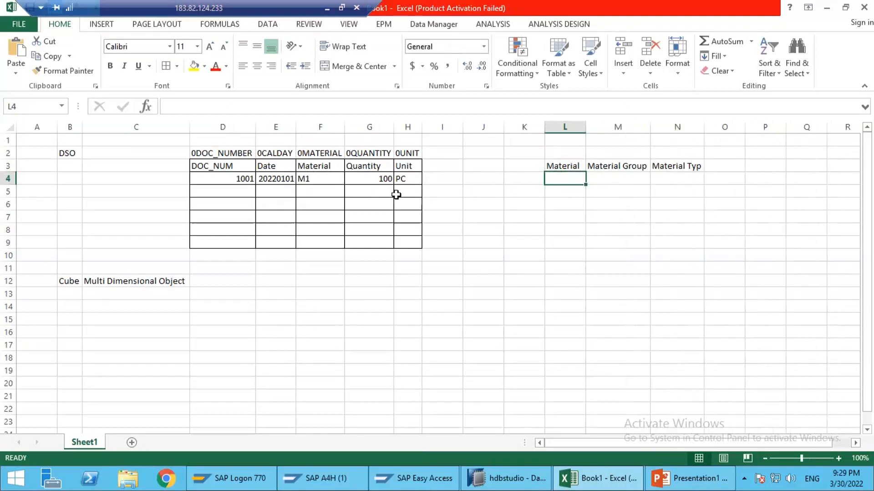
Step: Enter the DSO record's material M1 in L4 under the Material header
drag(607, 169, 644, 165)
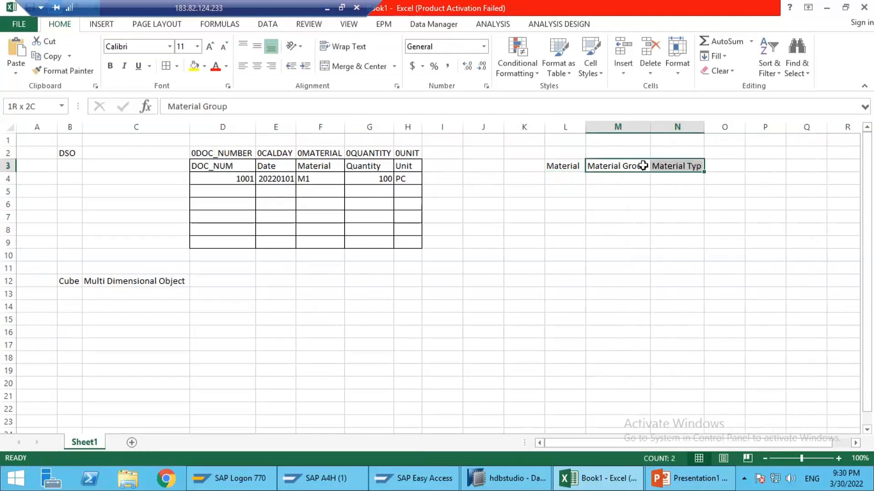
click(563, 167)
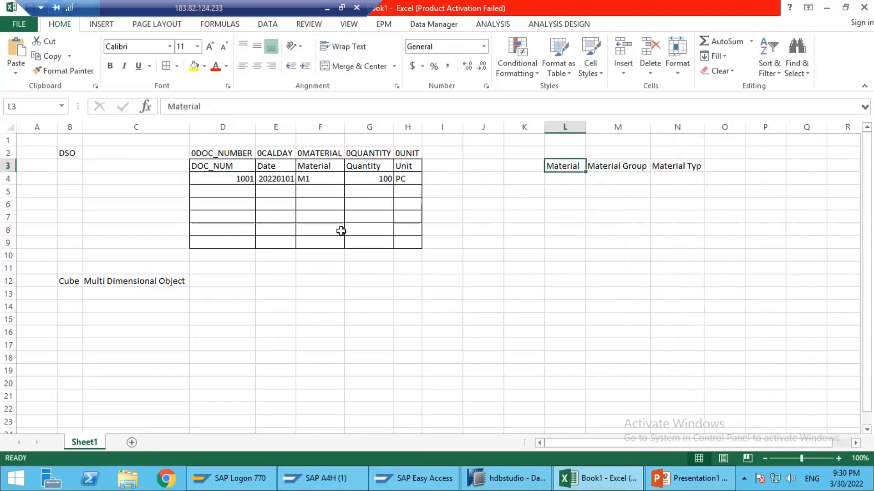
click(315, 177)
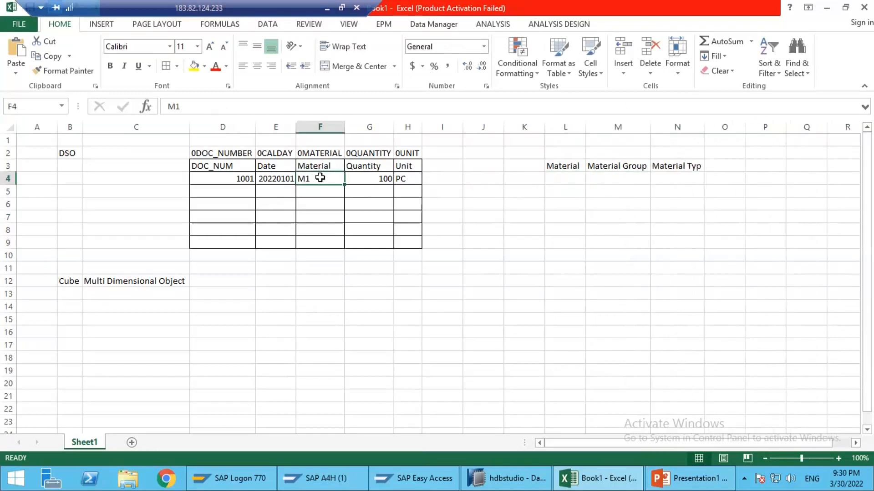
click(564, 178)
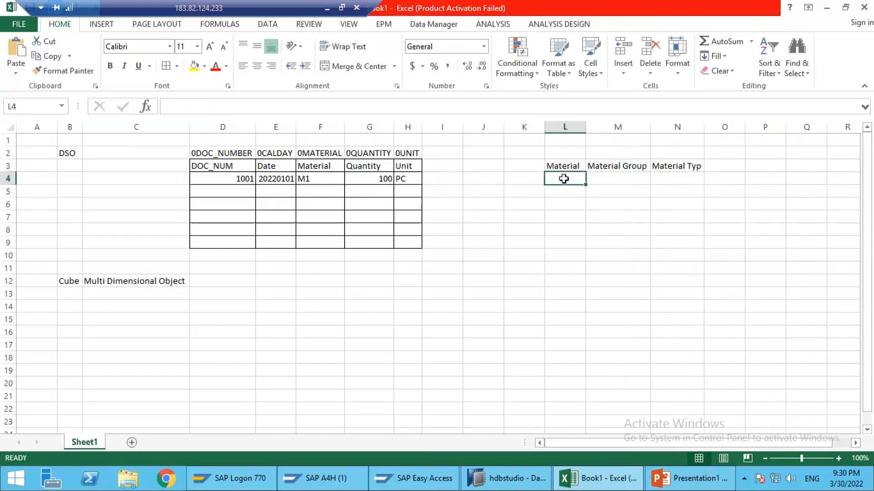
text(M1)
key(Tab)
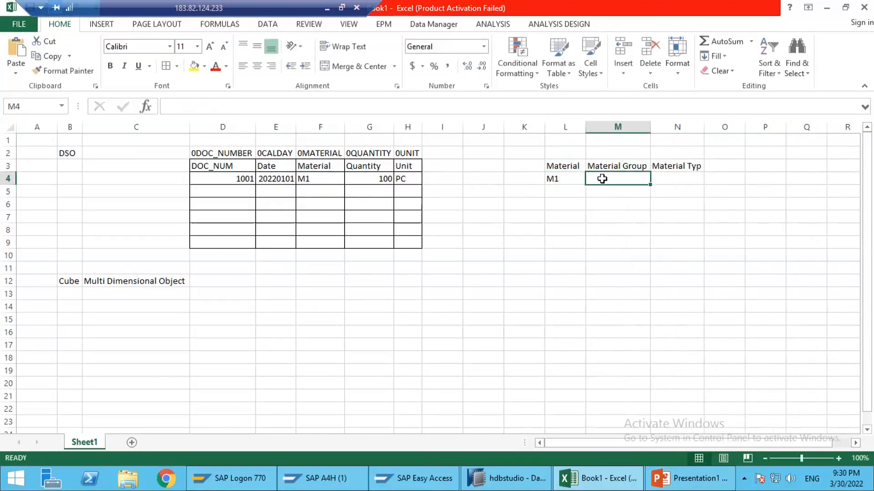
click(675, 181)
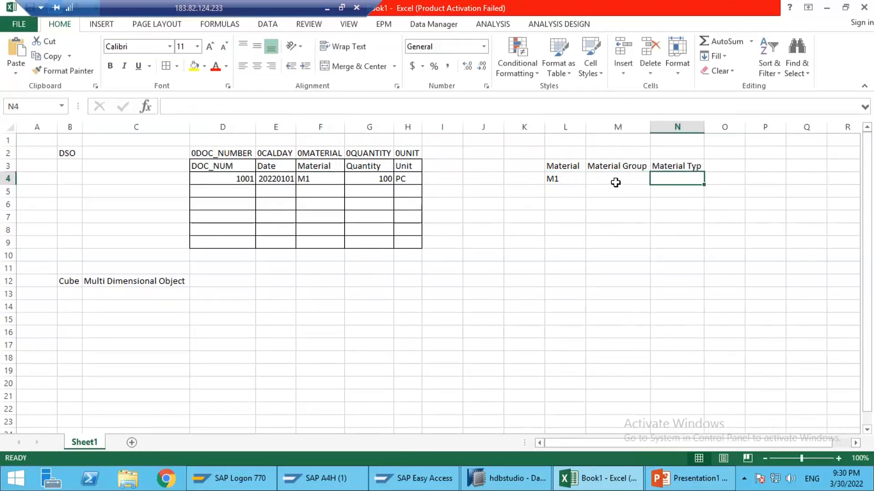
Step: Enter CAR_TOY in L5 under Material and TOYS in M5 under Material Group
click(560, 195)
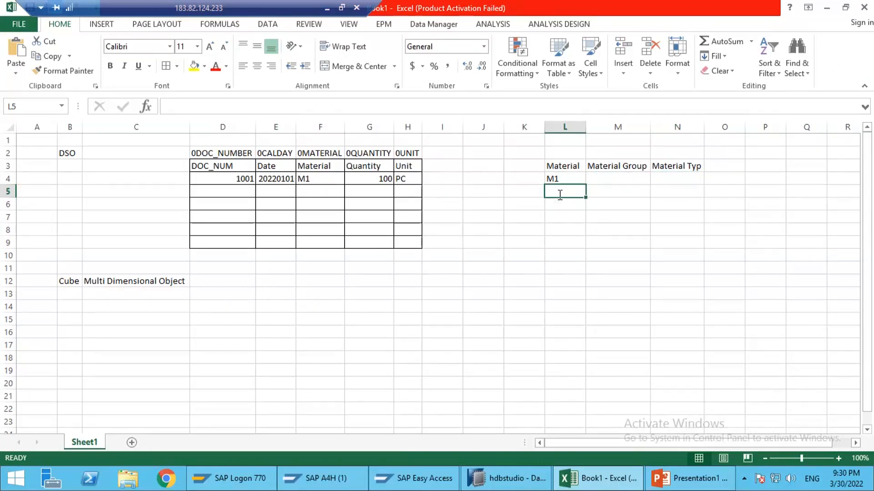
text(CAR_TOY)
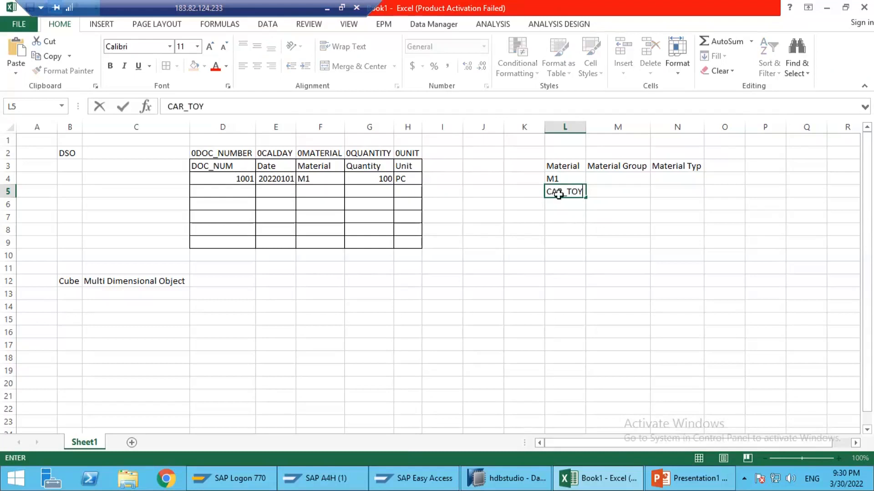
key(Tab)
drag(586, 126, 585, 126)
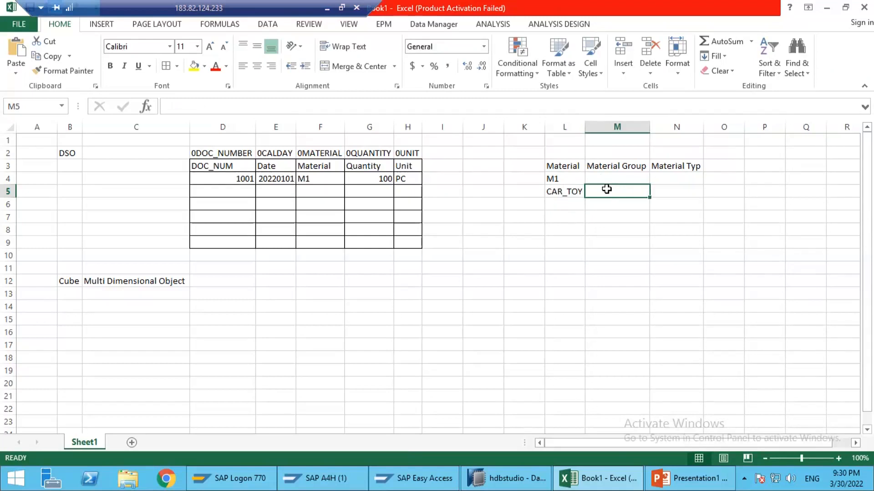
text(TOYS)
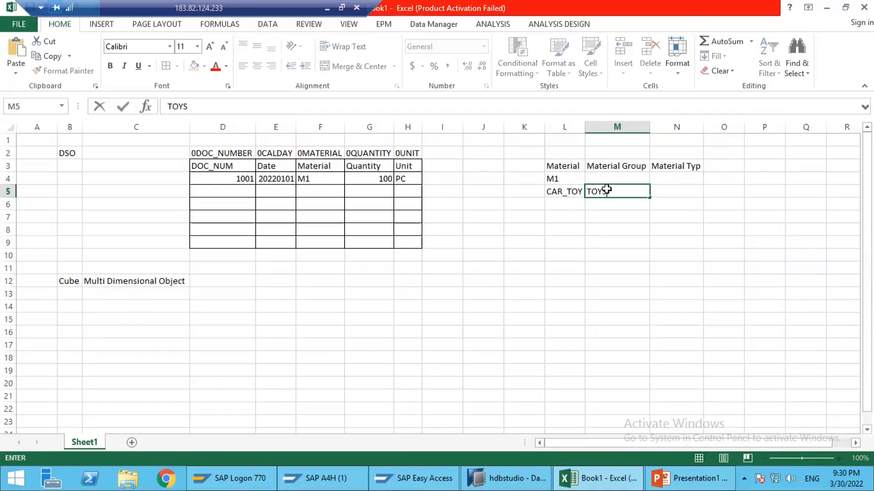
key(Tab)
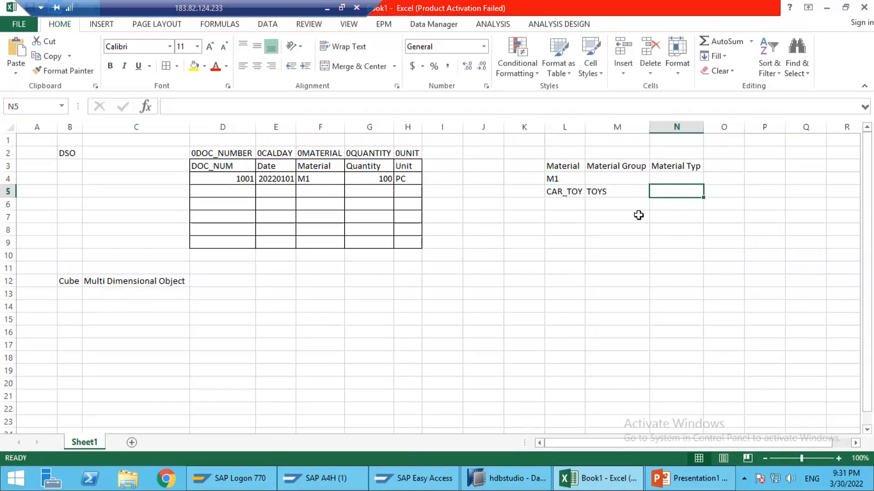
Step: Enter PLASTIC in N5 under Material Typ and CAR_ELEC_TOY in L6 under Material
text(PLASTIC)
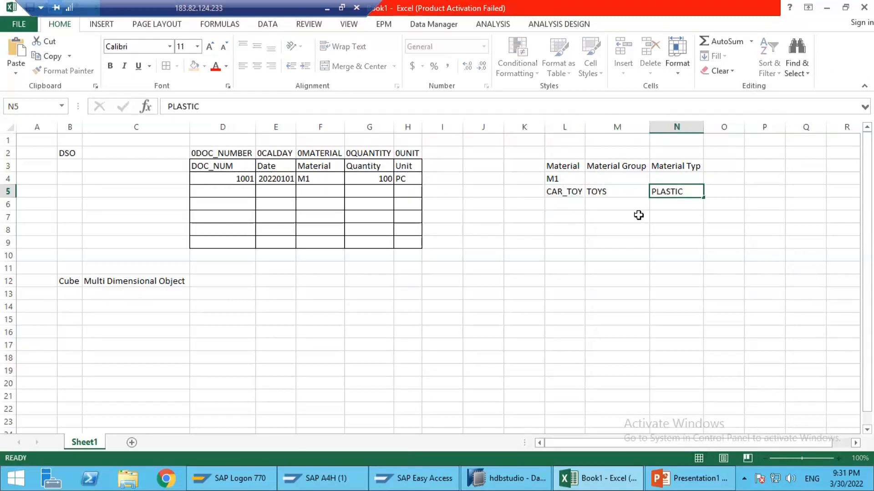
key(Return)
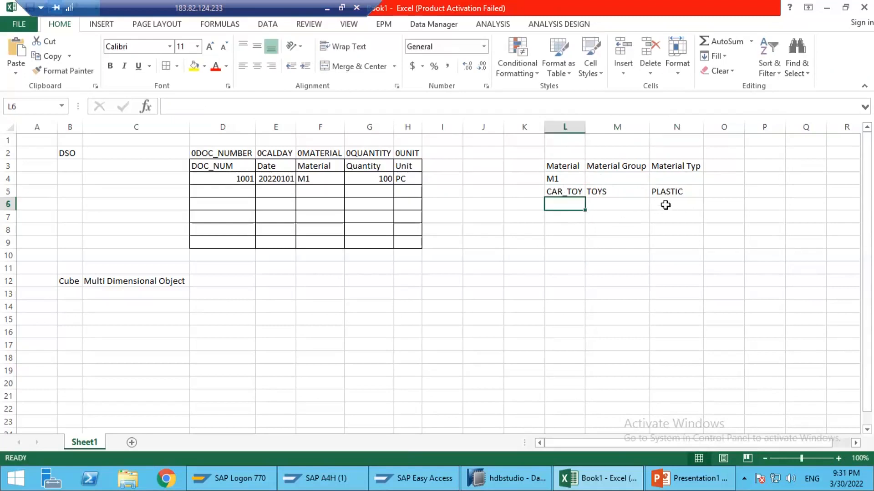
text(CAR)
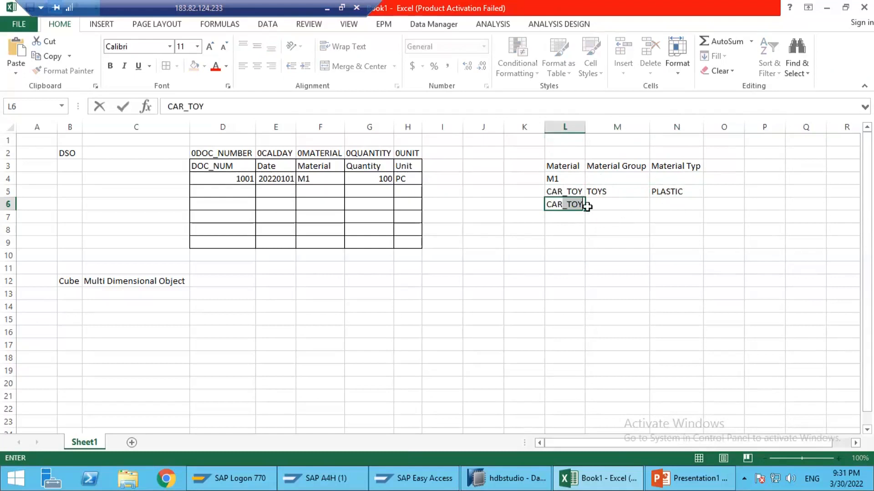
text(_ELEC_TO)
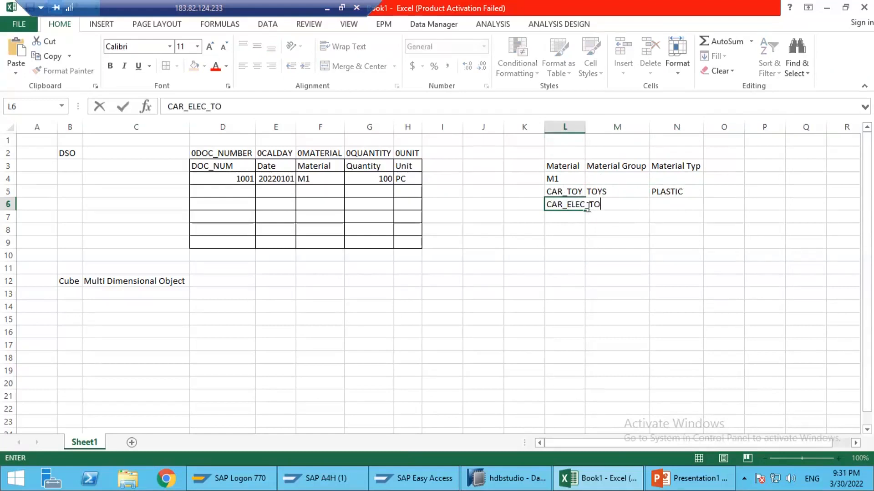
text(Y)
key(Tab)
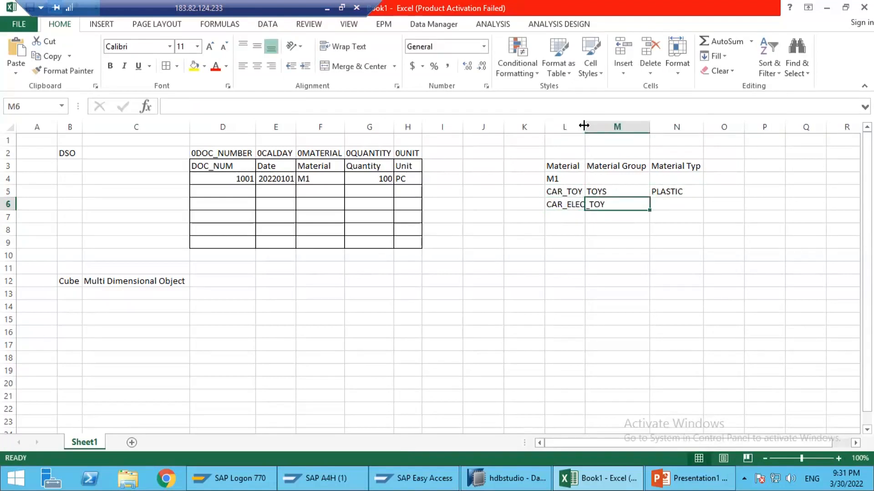
Step: Auto-fit column L to its contents and enter TOYS in M6 under Material Group
double_click(585, 127)
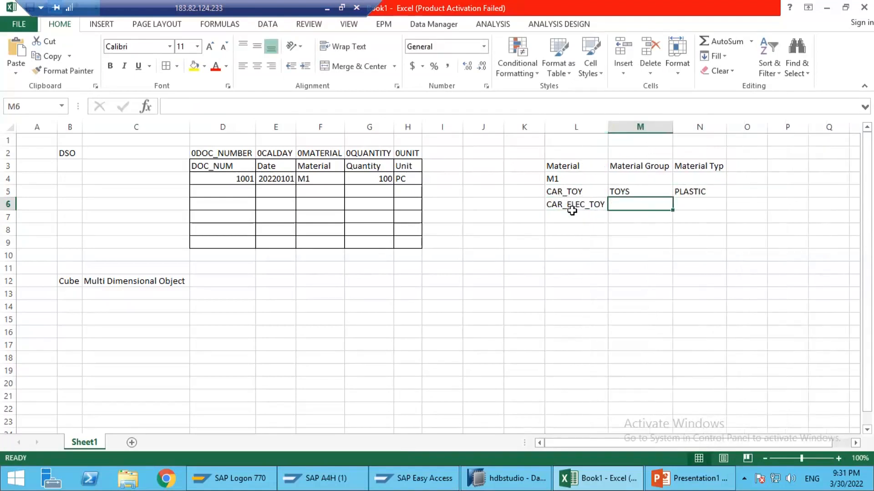
text(TOYS)
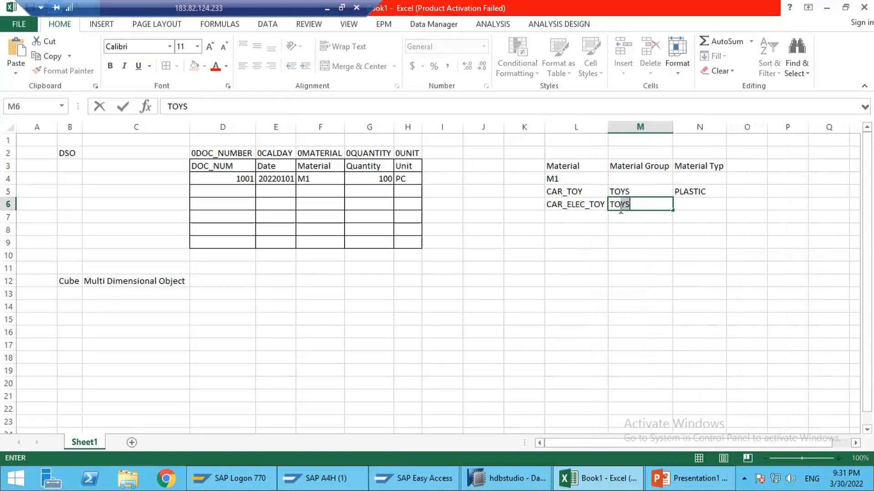
key(Tab)
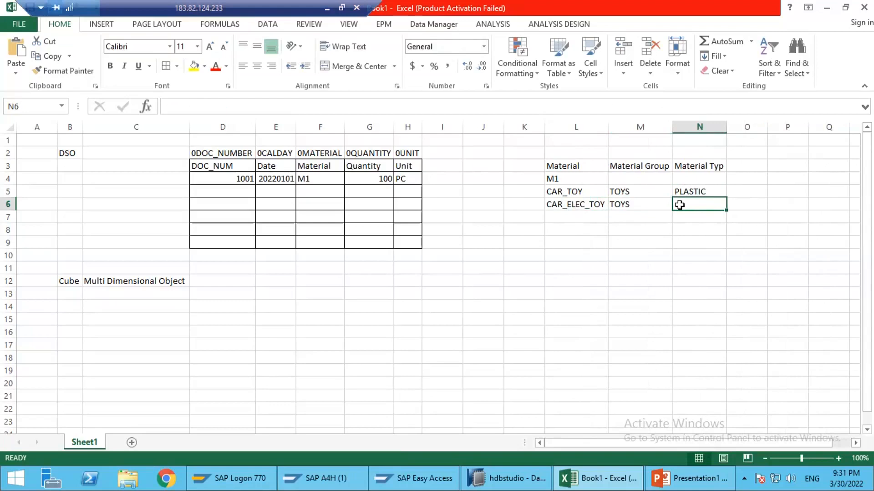
text(---)
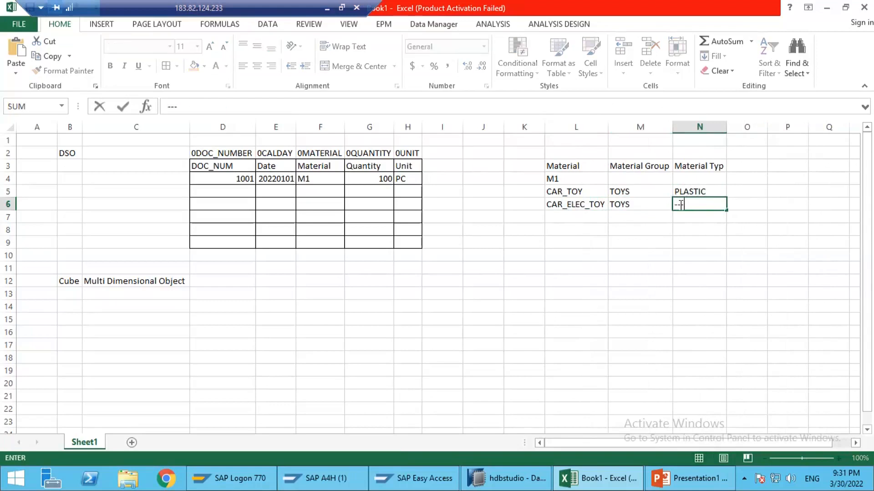
key(Return)
key(n)
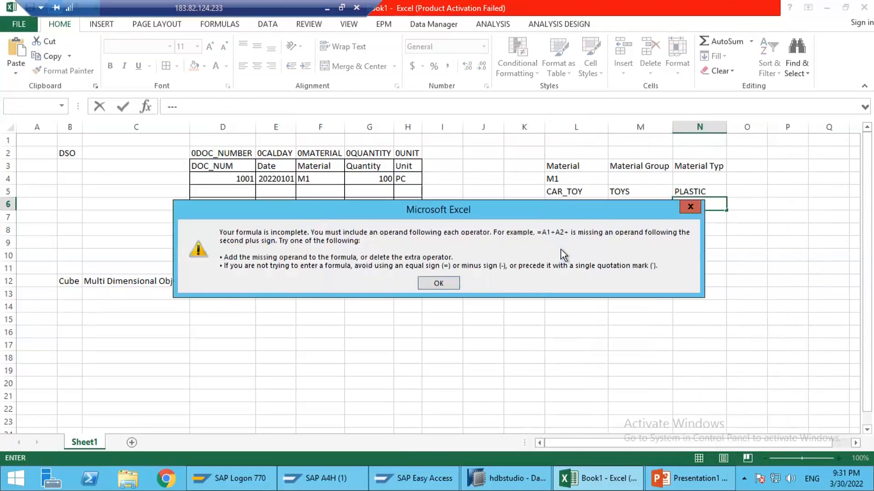
key(Return)
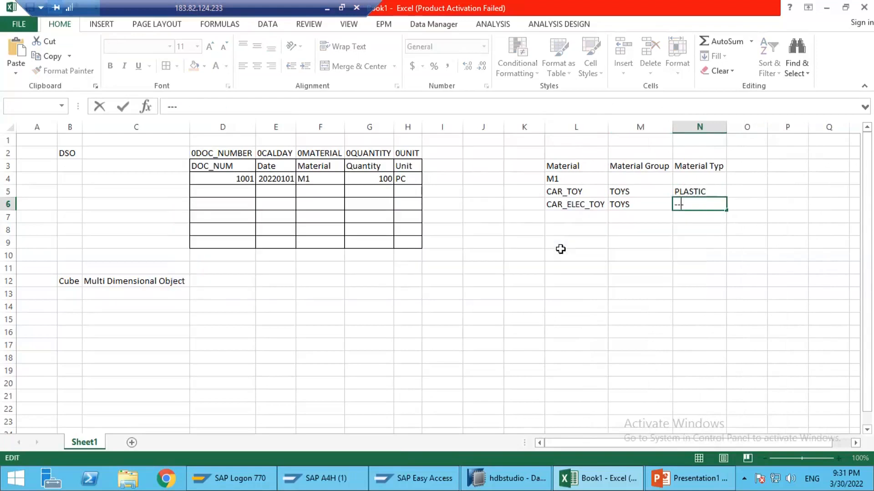
key(BackSpace)
Step: Enter XYZ in N6 as the material type of CAR_ELEC_TOY
text(XYZ)
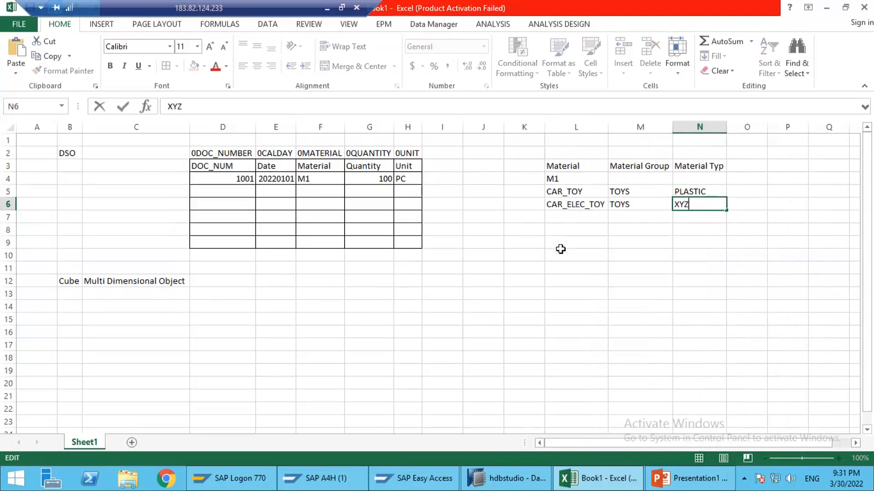
key(Return)
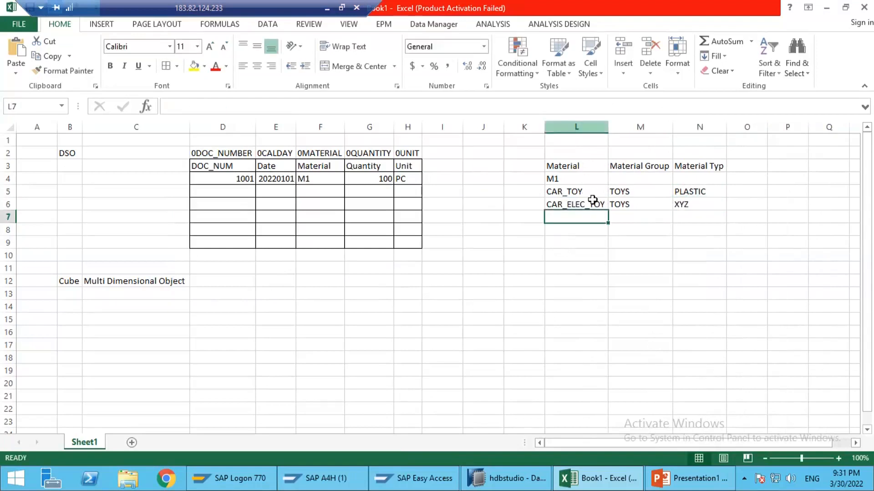
Step: Review the Material column L and the DSO table's record, headers and technical names against the empty area below the Cube label
click(578, 127)
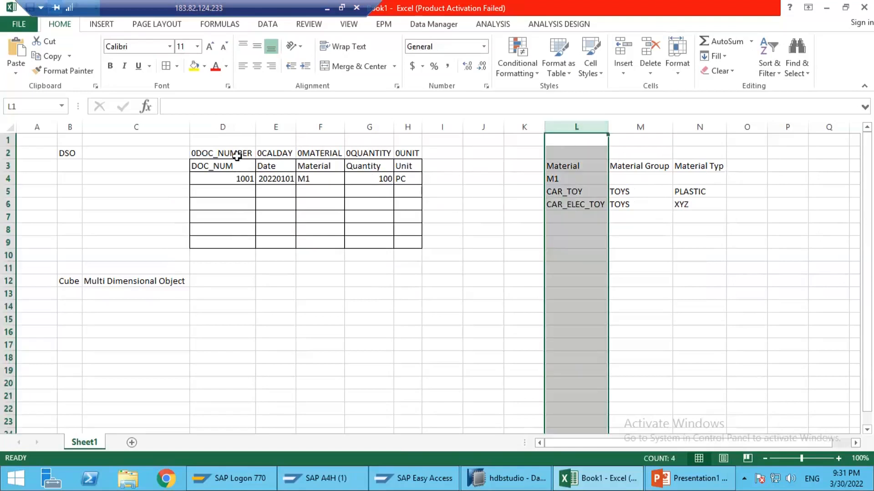
drag(234, 154, 246, 168)
drag(373, 222, 409, 236)
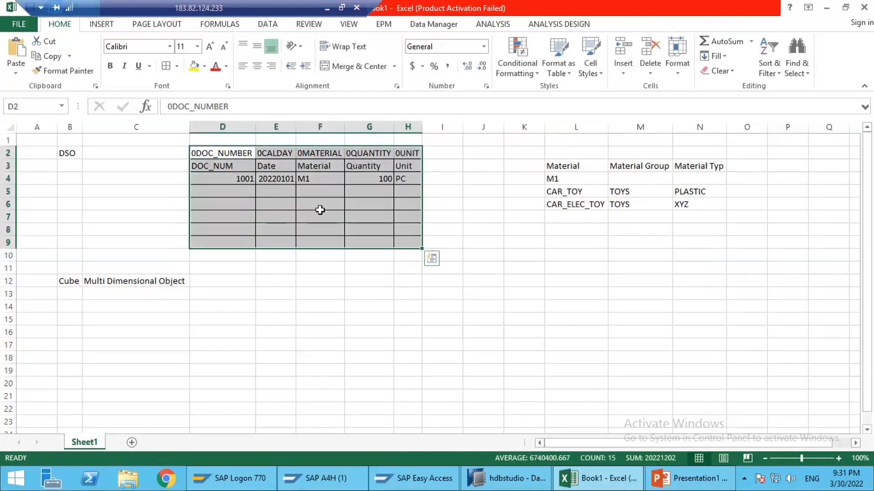
click(320, 187)
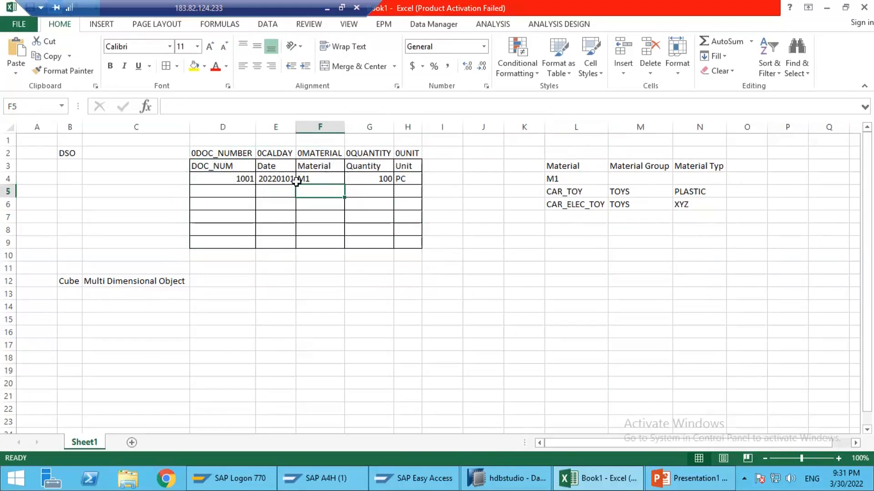
click(322, 177)
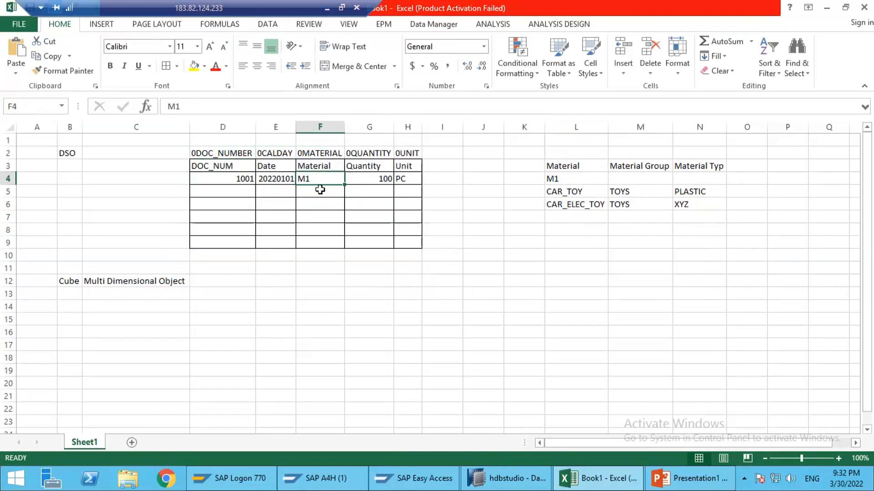
drag(225, 164, 405, 191)
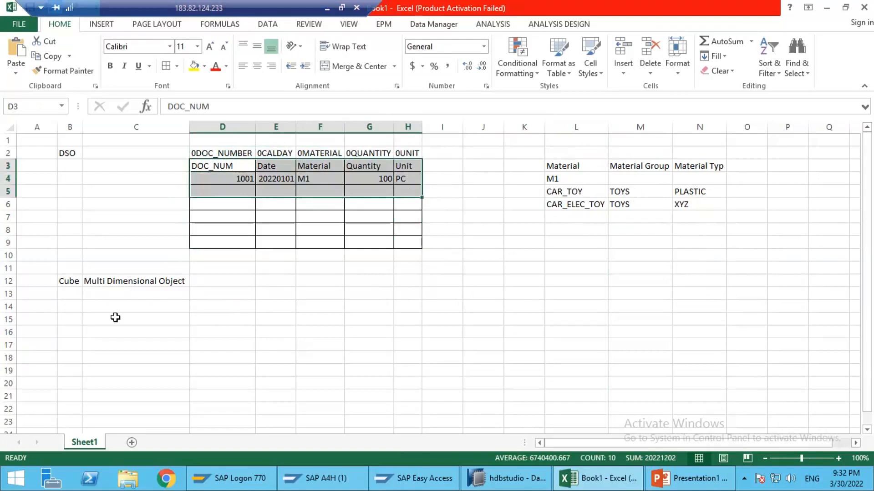
click(69, 308)
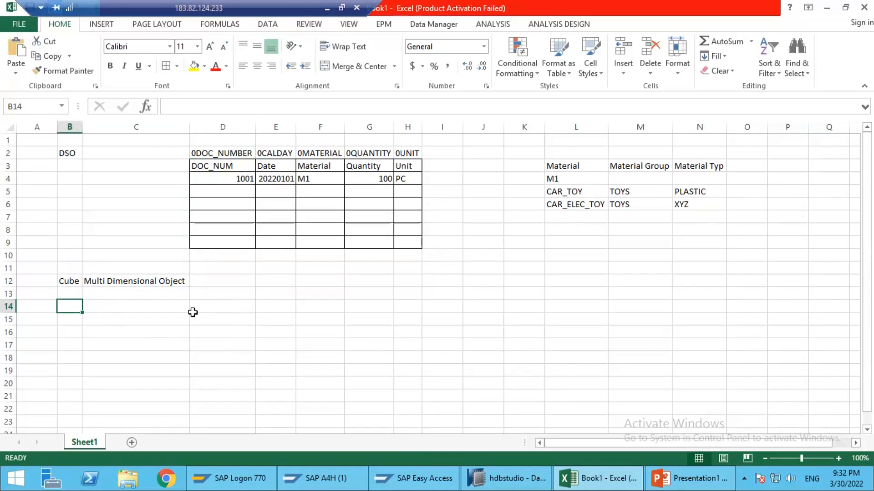
click(241, 169)
click(208, 332)
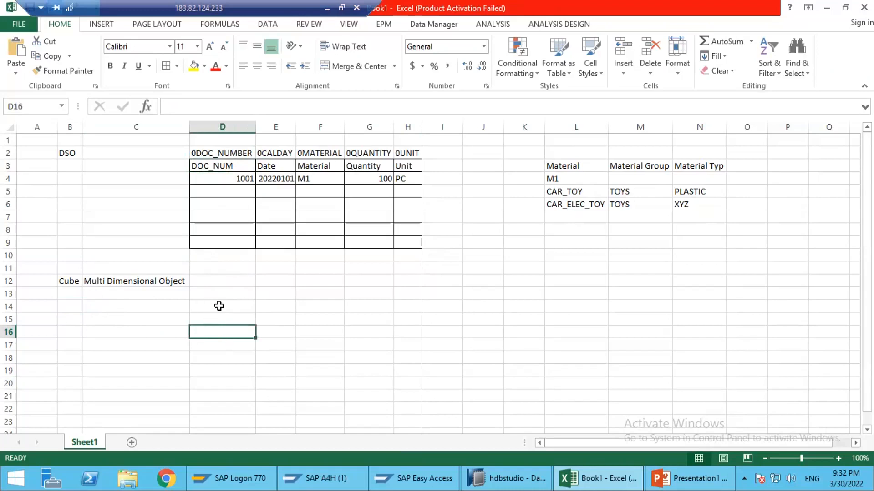
click(129, 305)
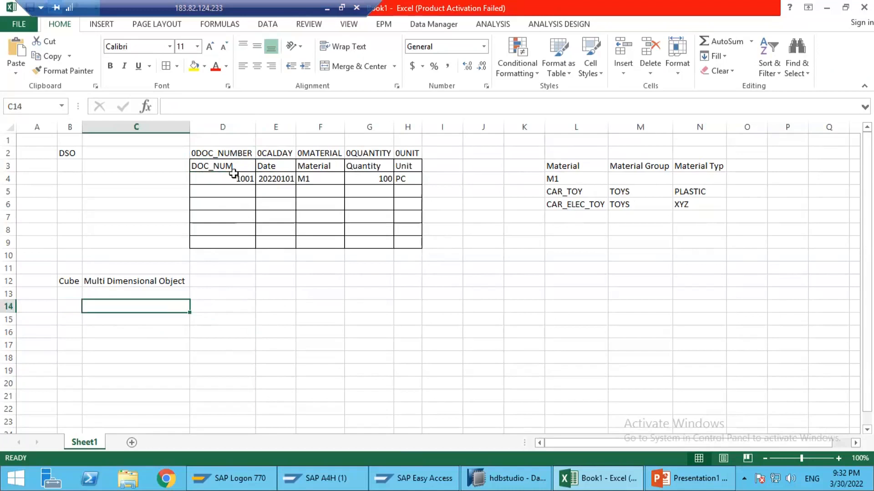
drag(233, 153, 254, 153)
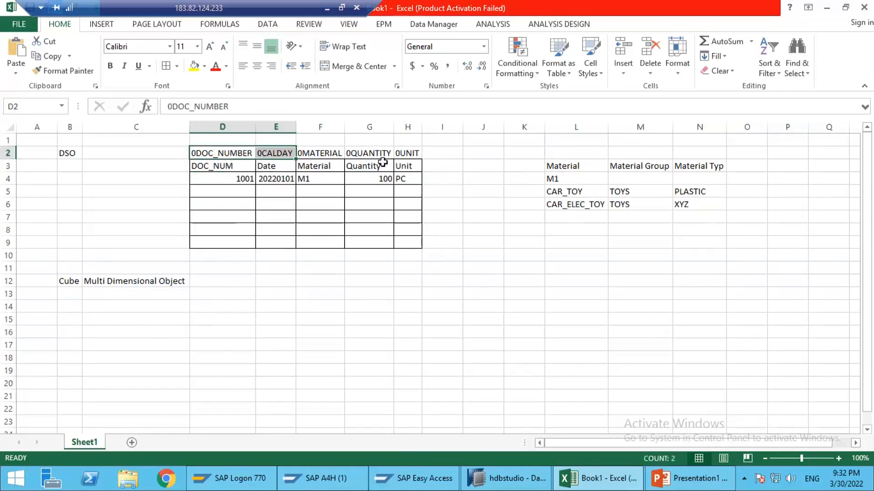
drag(383, 162, 400, 166)
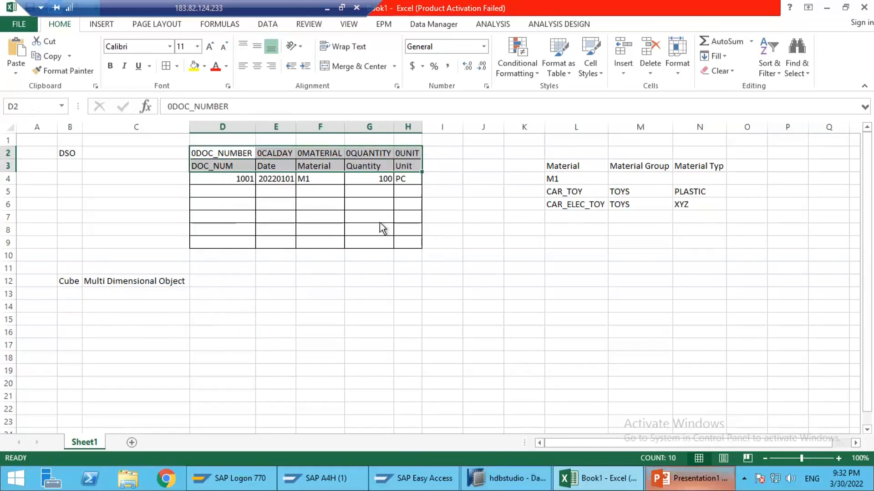
Step: Switch to the PowerPoint presentation, add a blank second slide and draw a rectangle labelled FACT Table on it
key(alt+Tab)
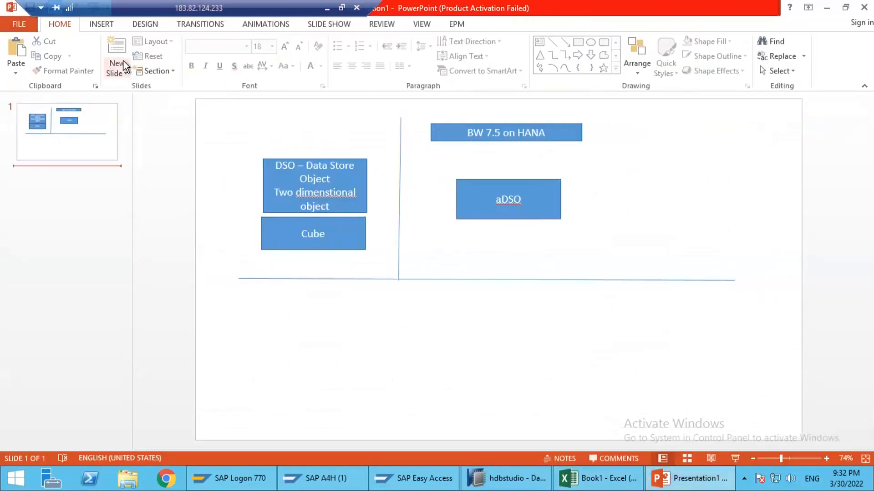
click(121, 54)
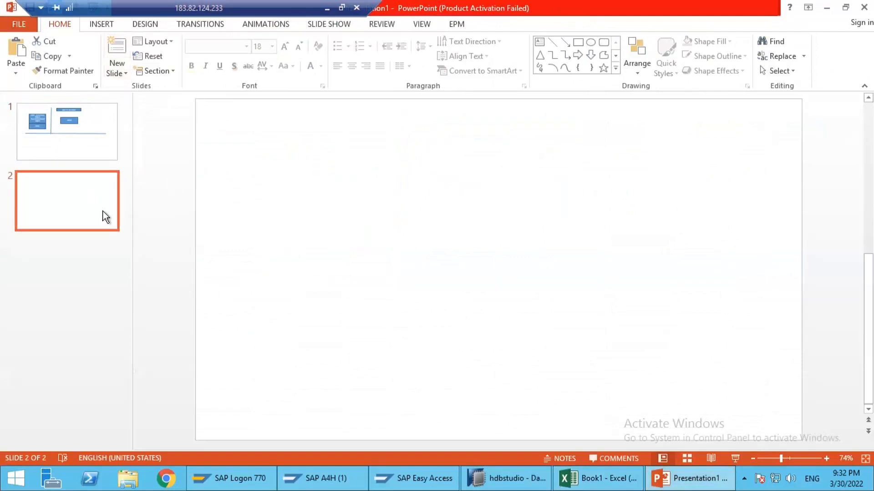
click(578, 41)
mouse_move(373, 195)
mouse_down()
mouse_move(464, 248)
mouse_move(444, 279)
mouse_up()
text(FACT Table)
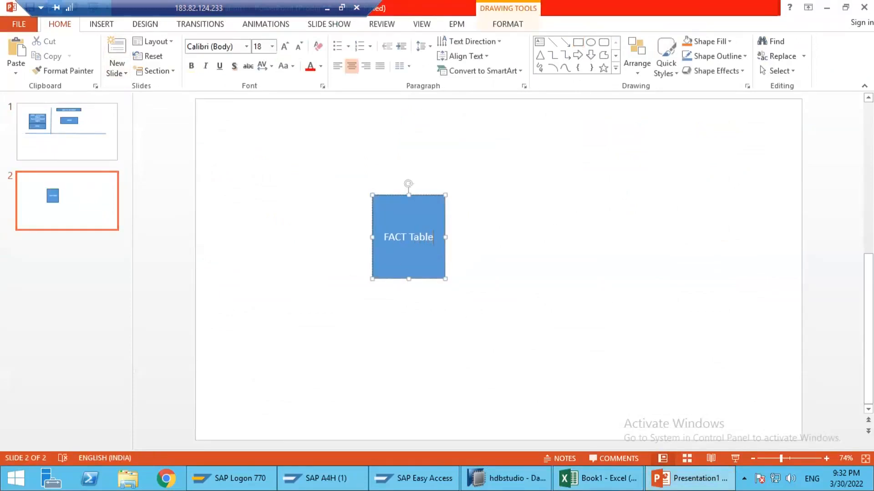
click(328, 223)
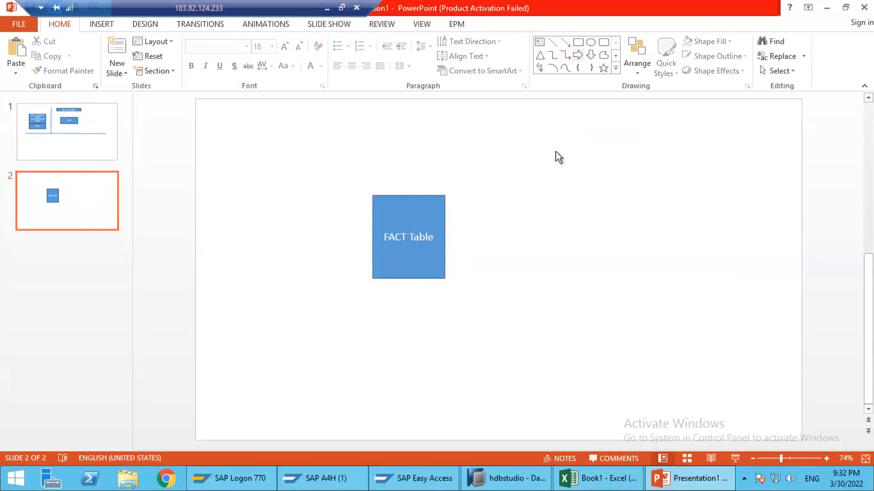
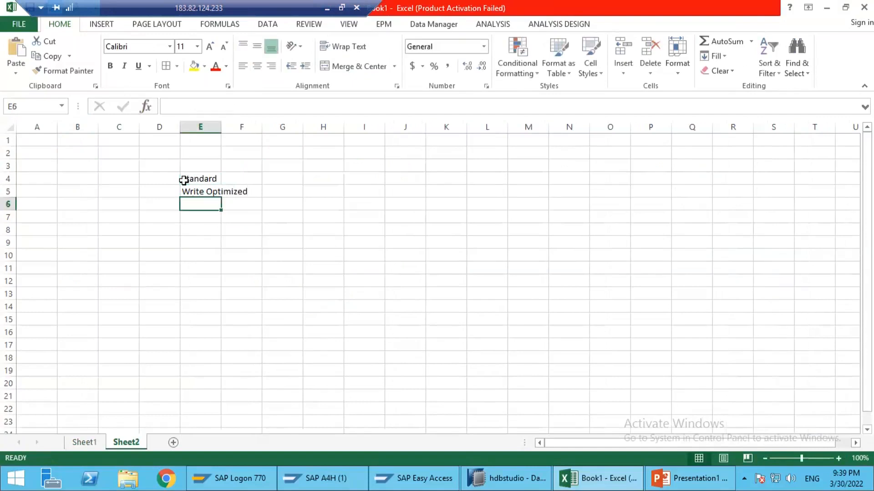
Step: Enter Direct Udpate in E6 below Write Optimized and auto-fit column E to its contents
text(irect Udpate)
key(Return)
double_click(221, 130)
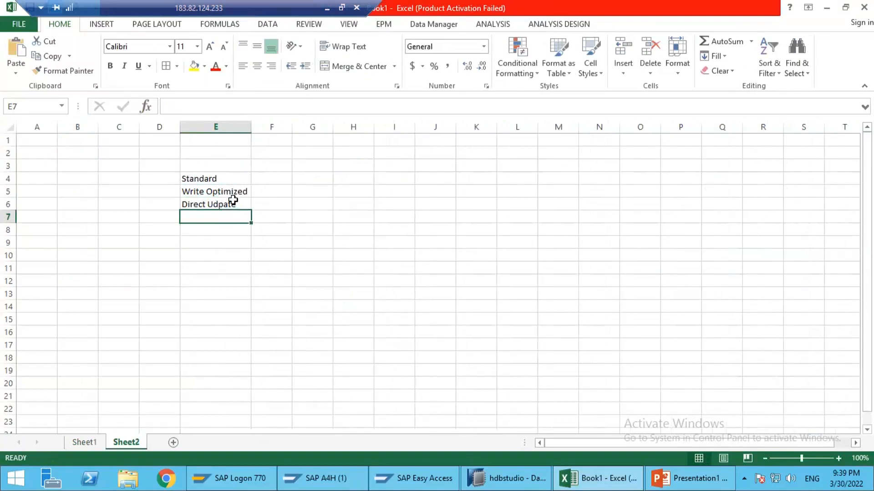
Step: Enter 3 Tables in F4 as the table count of the Standard type
click(212, 178)
click(278, 181)
text(3 Tables)
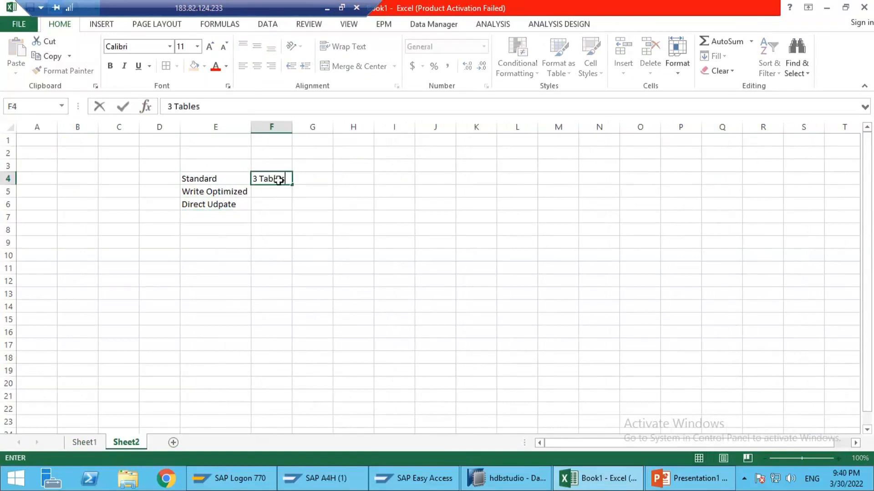
key(Tab)
Step: List New Table, Active Table and Change log Table in G4 to I4 of the Standard row
text(New Table)
key(Tab)
text(C)
text(tive Table)
key(Tab)
text(Changel)
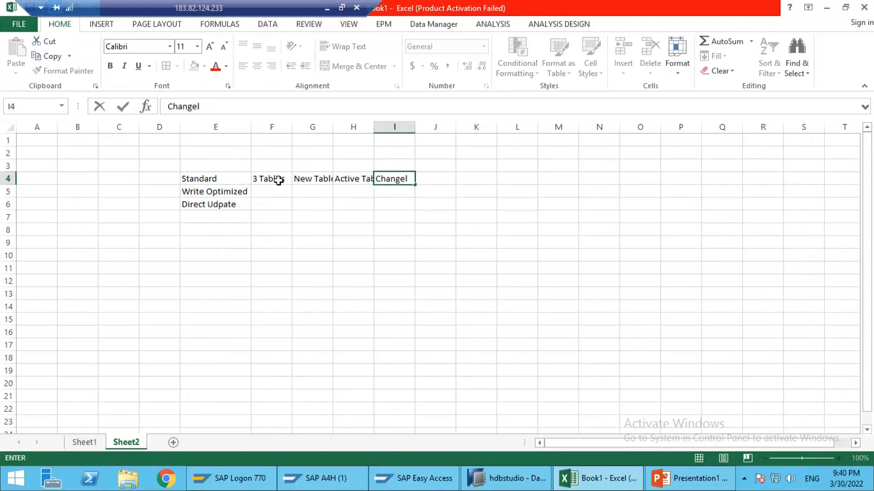
text(go Tab)
key(BackSpace)
key(BackSpace)
key(BackSpace)
key(BackSpace)
text(og Table)
key(Return)
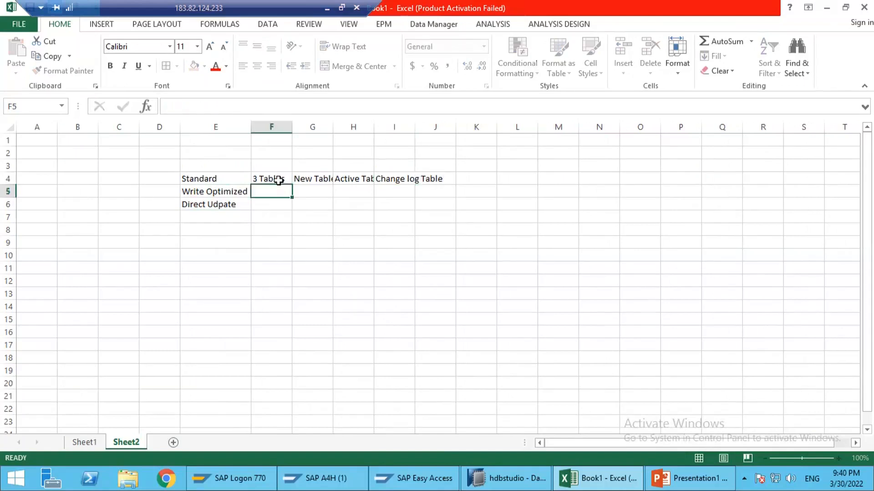
Step: Narrow column F slightly and fill the Write Optimized row with 1 Table in F5 and Active Table in G5
drag(292, 127, 288, 182)
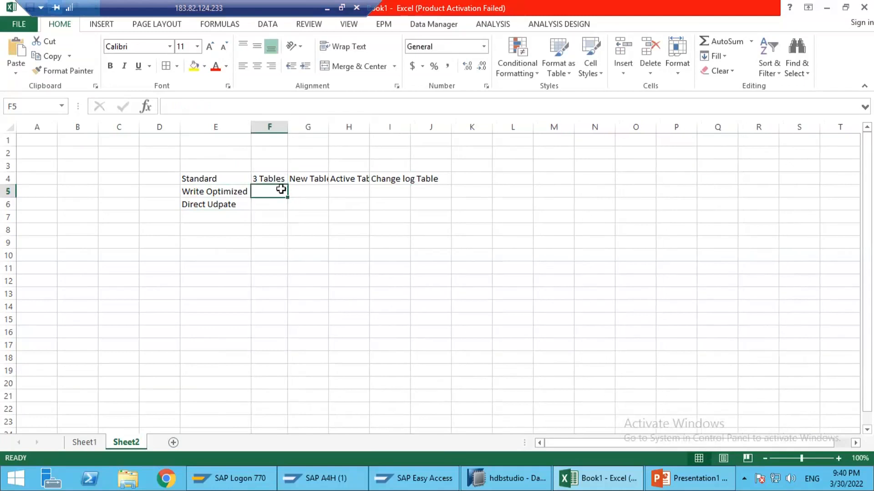
text(1 Table)
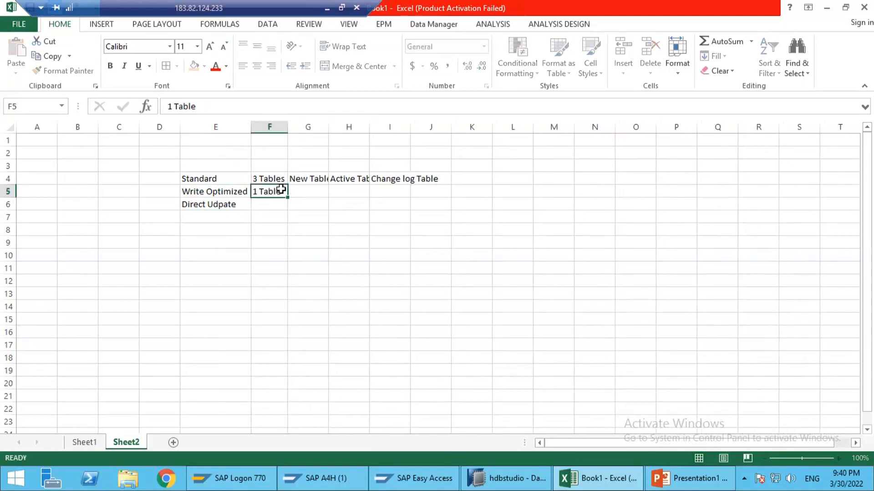
key(Tab)
text(Active Table)
key(Return)
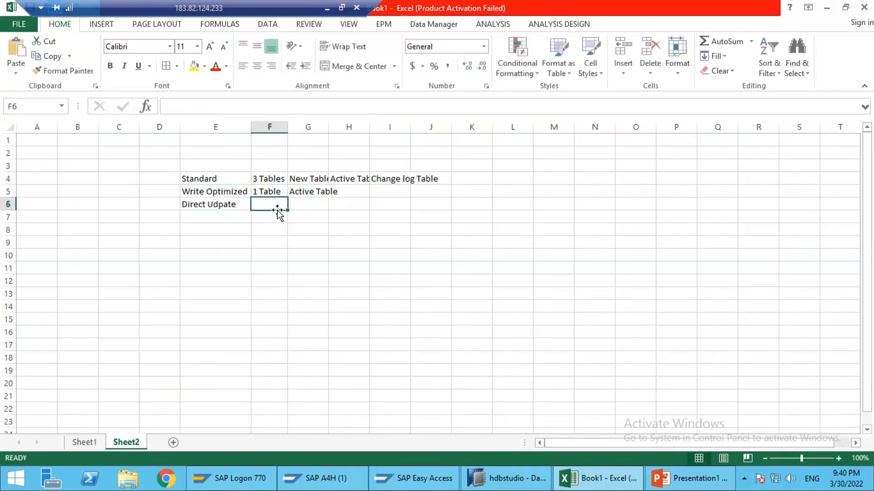
Step: Auto-fit columns G, H and I so the table names in the Standard row fit
click(211, 207)
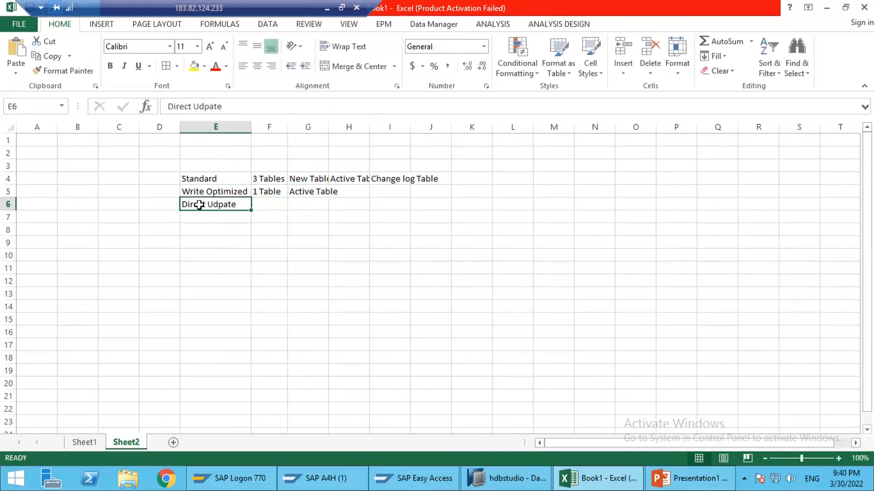
click(207, 178)
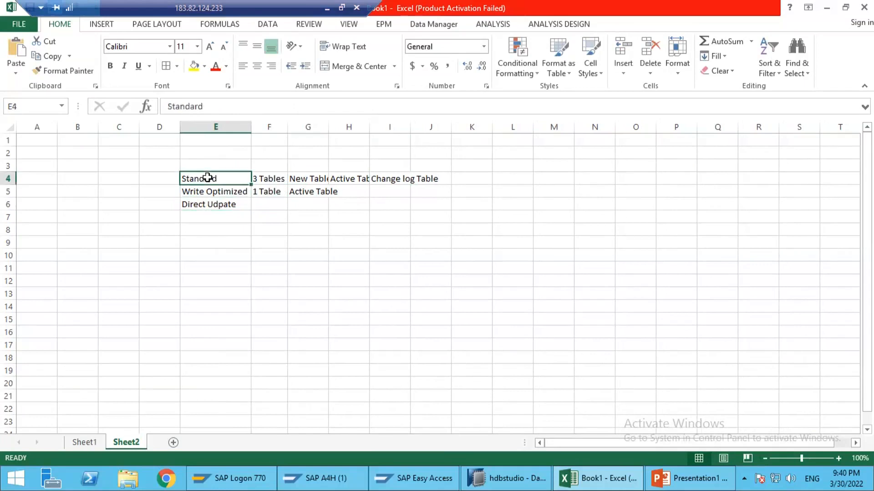
drag(227, 183, 233, 194)
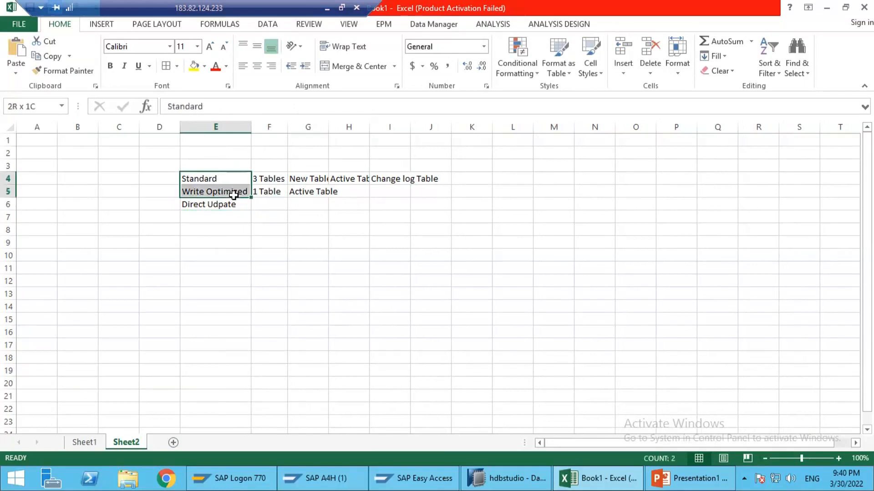
click(208, 204)
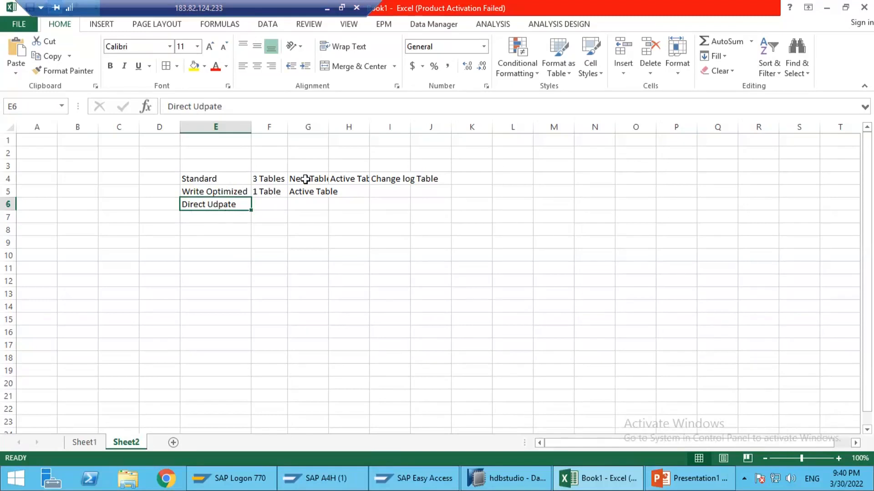
double_click(327, 128)
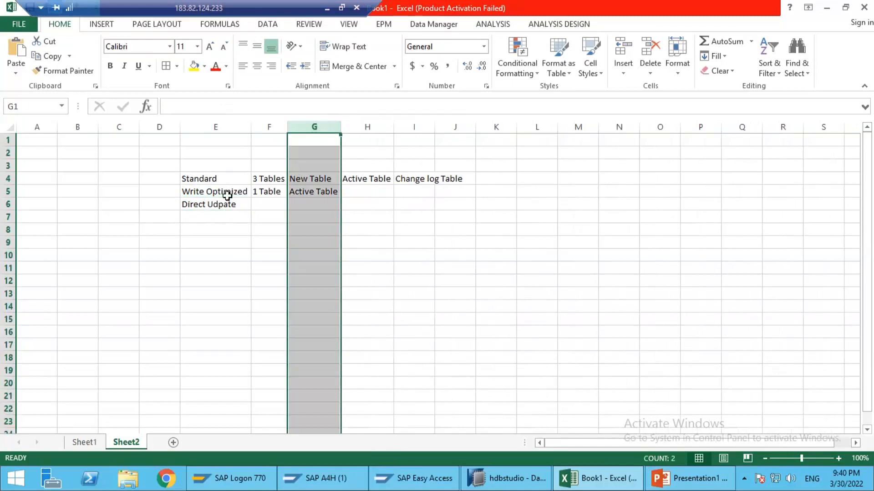
click(206, 190)
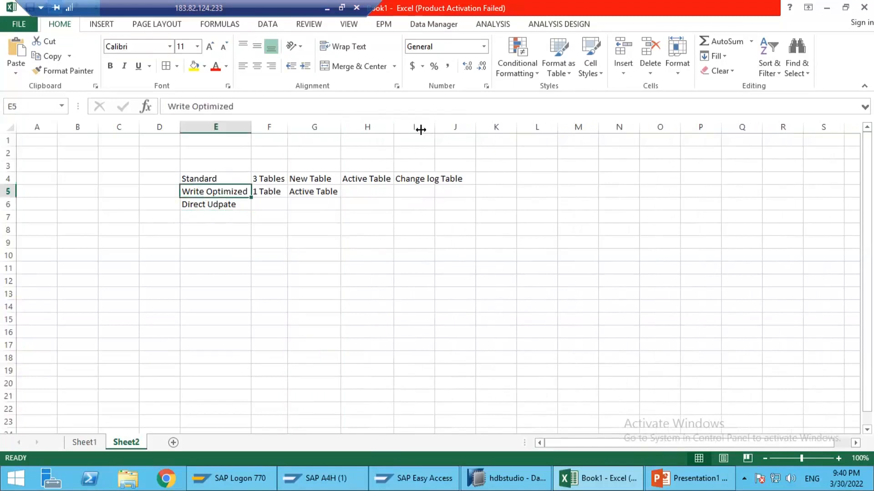
double_click(435, 128)
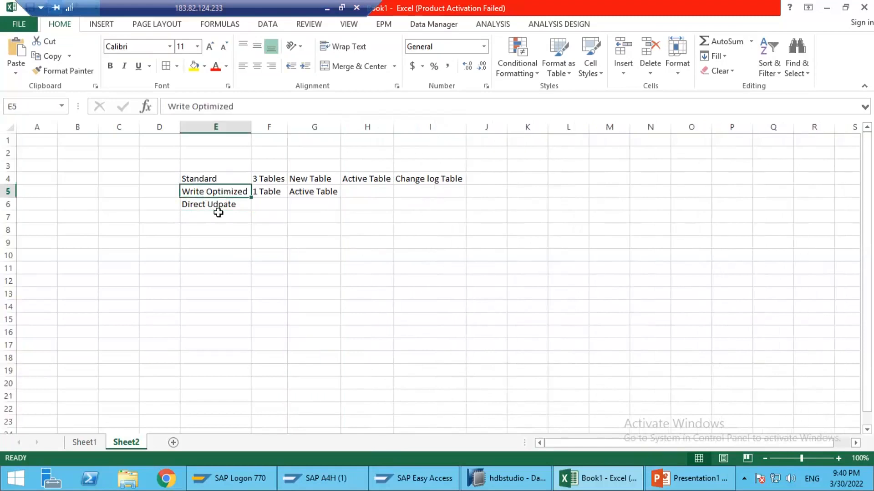
Step: Review the Standard type's table count, and switch to the PowerPoint presentation to examine the DSO box with its three types
click(237, 179)
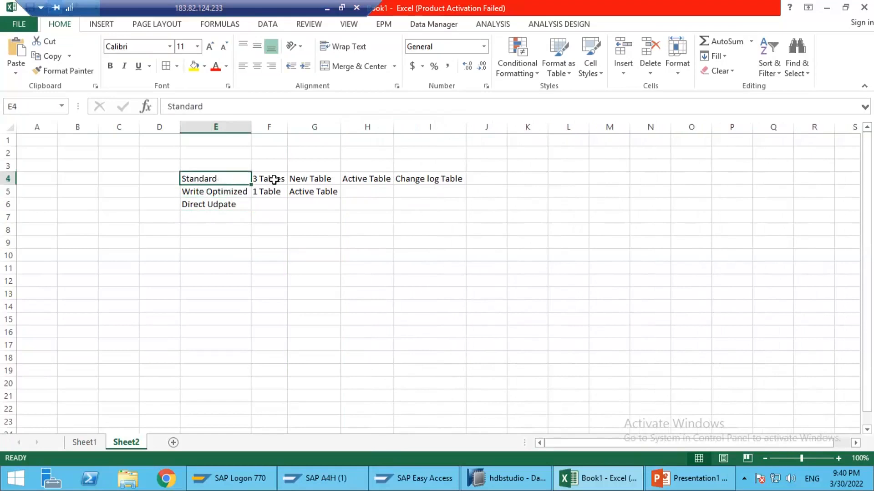
click(274, 180)
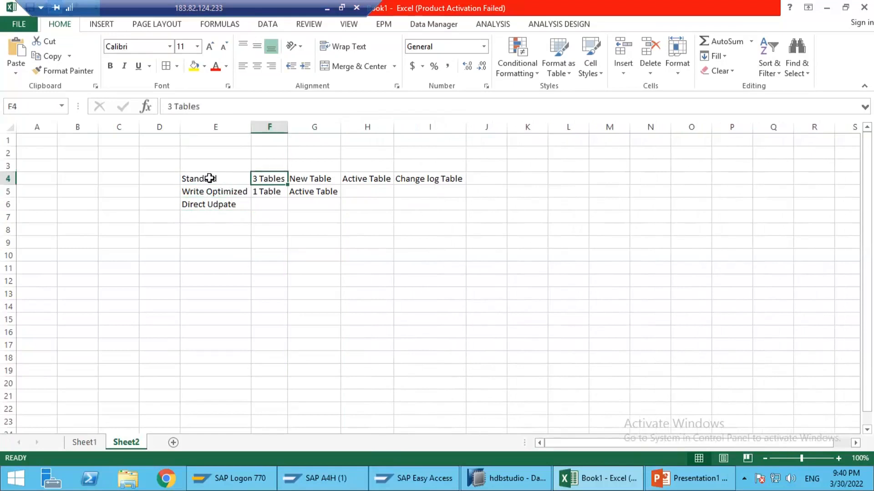
click(210, 178)
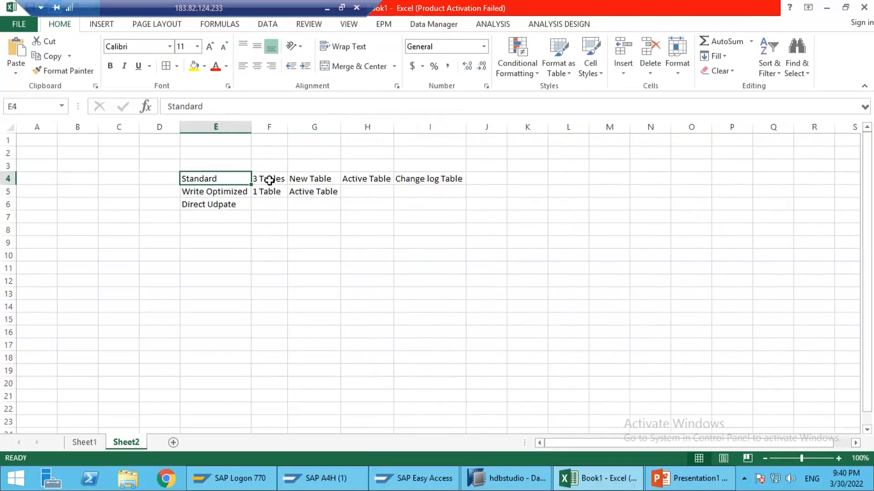
click(272, 178)
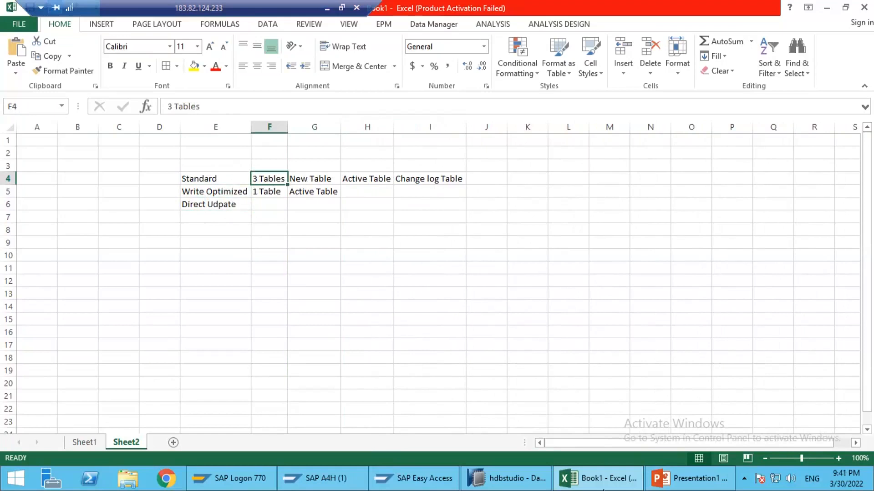
click(660, 479)
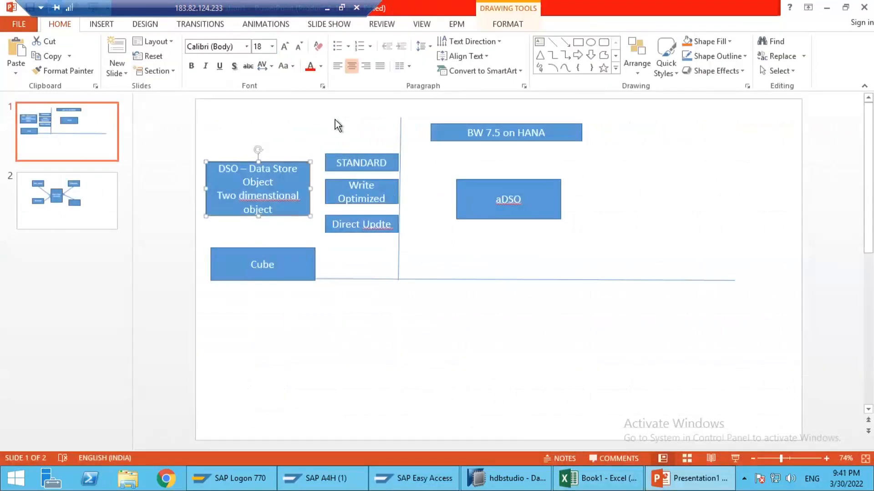
click(256, 119)
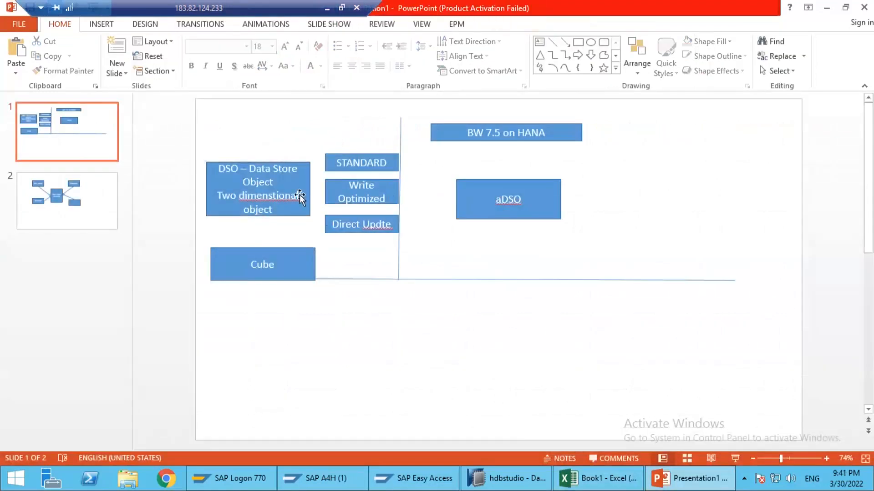
drag(201, 135, 413, 238)
click(289, 237)
Step: Switch back to the Excel workbook and review the New, Active and Change log tables in the Standard row
click(600, 478)
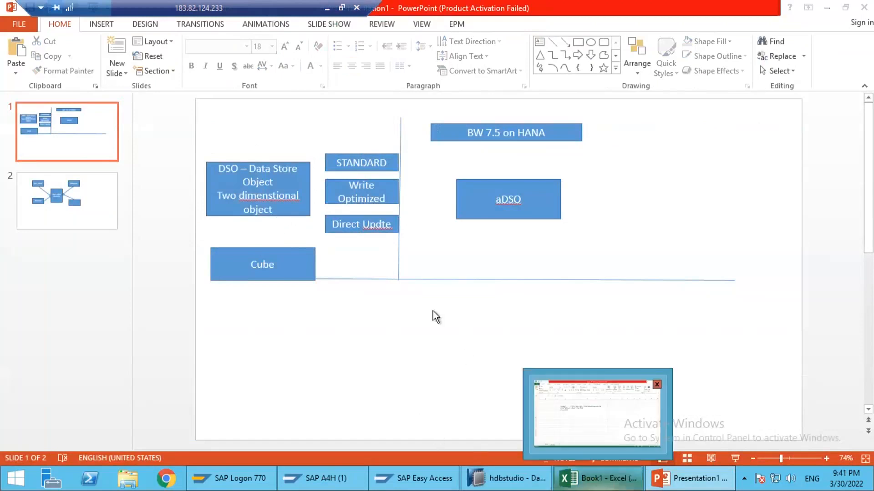
click(310, 179)
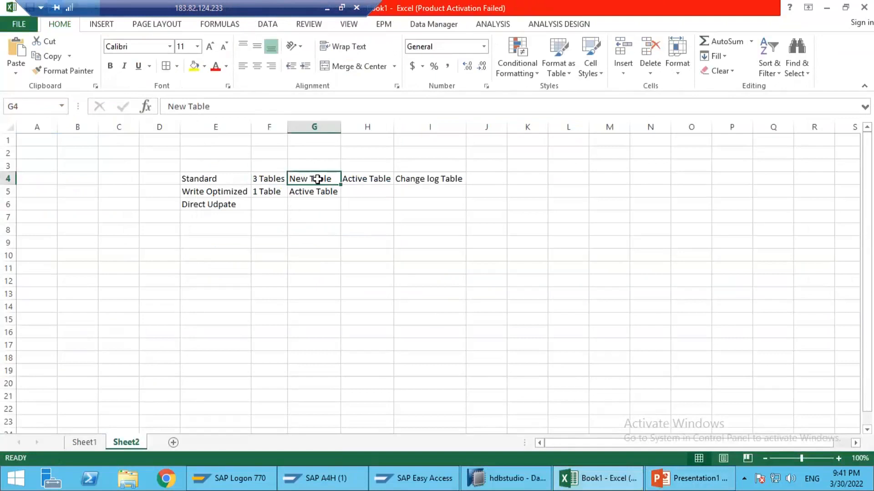
click(367, 180)
click(415, 180)
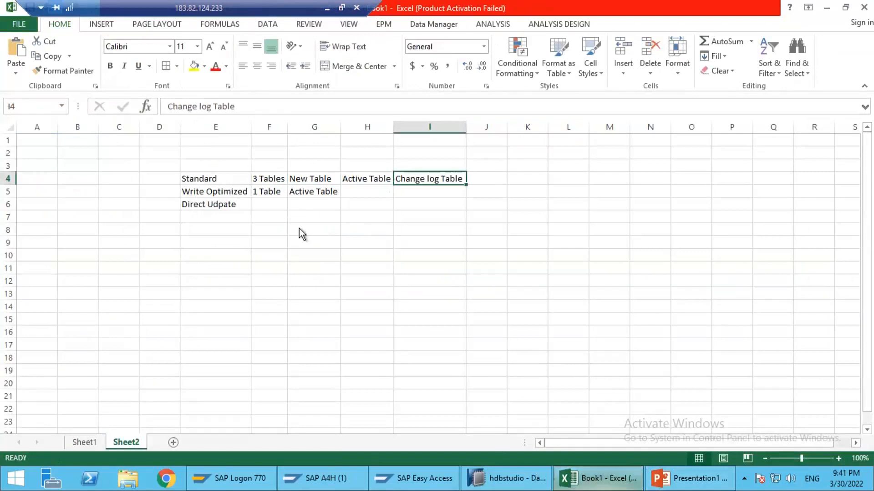
click(227, 176)
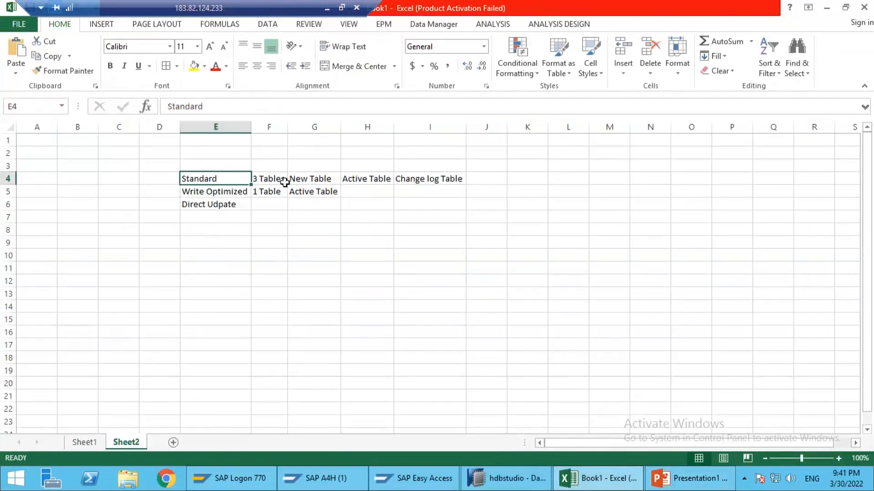
click(319, 177)
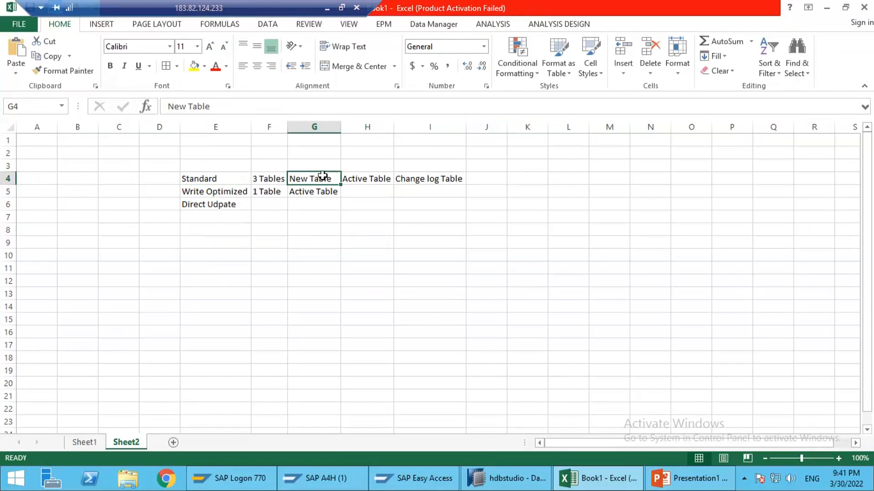
click(375, 173)
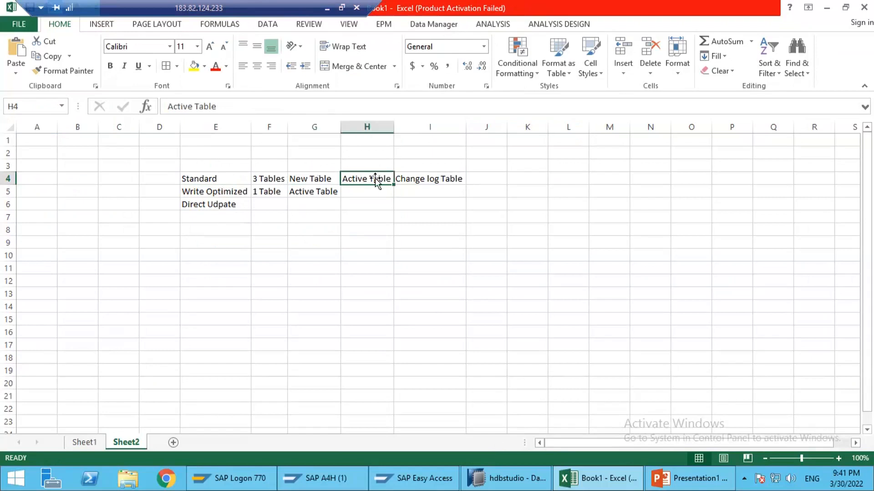
click(307, 175)
click(362, 174)
click(423, 185)
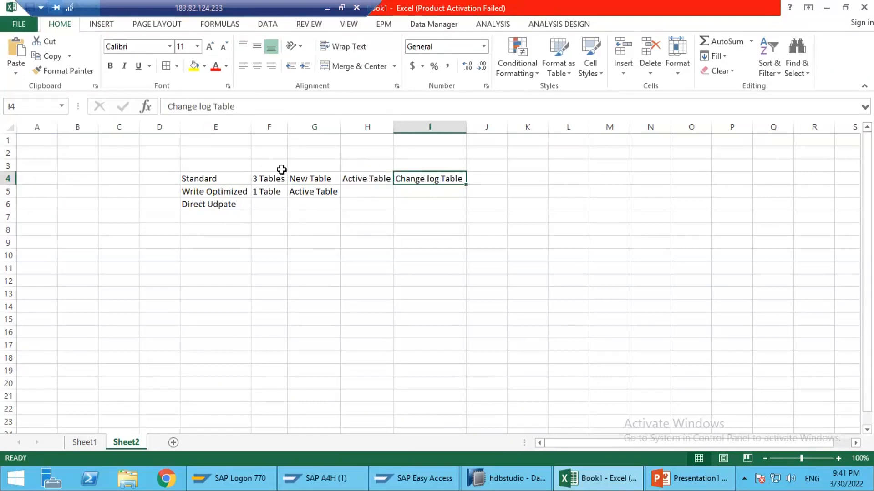
drag(254, 178, 435, 180)
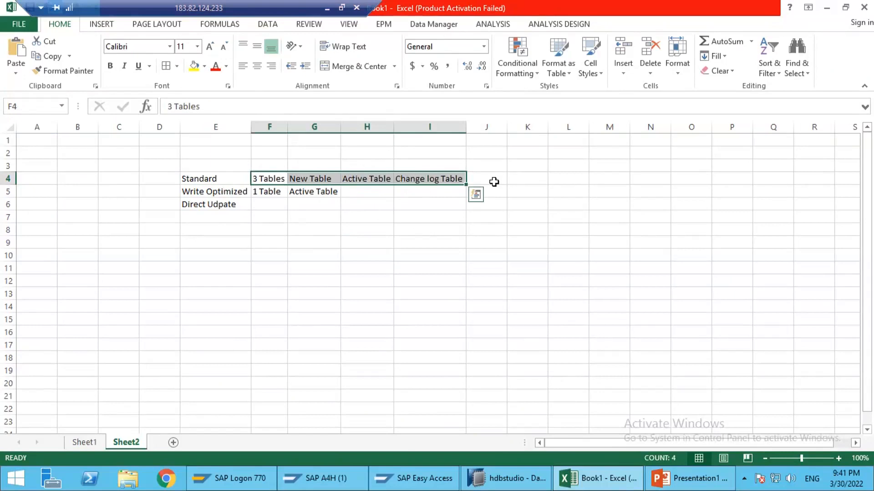
click(490, 181)
Step: Review the Write Optimized type with its Active Table and the Direct Udpate entry below it
drag(462, 181, 233, 193)
click(233, 193)
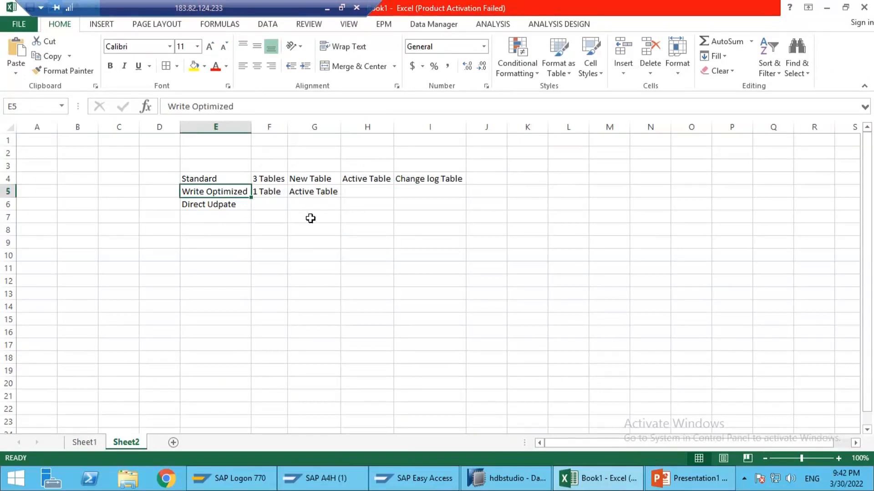
click(306, 192)
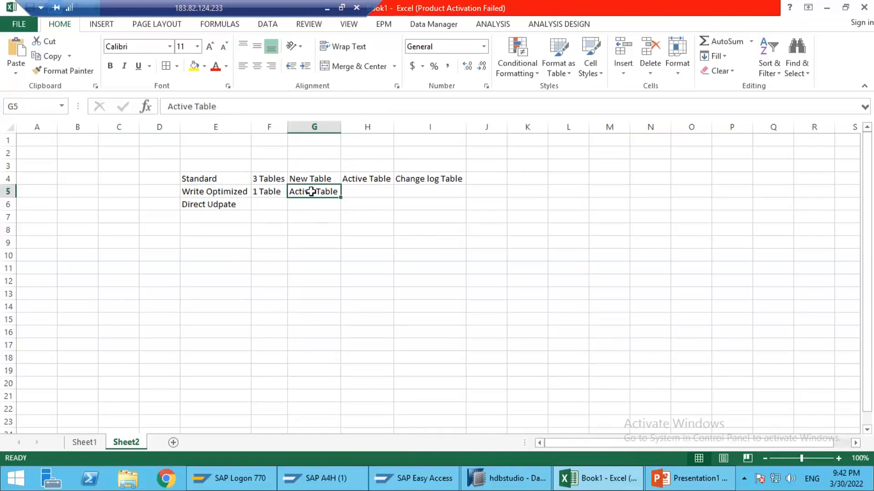
click(220, 205)
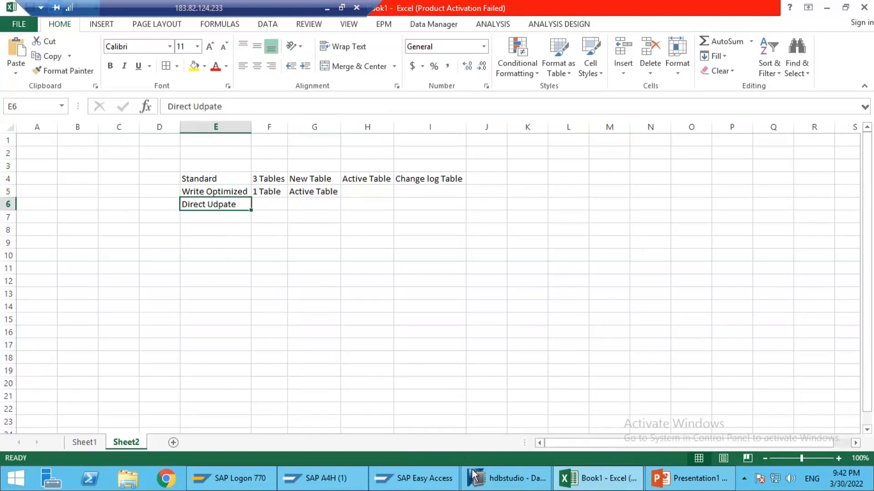
Step: Switch to the PowerPoint presentation and examine the Cube box against the aDSO box under BW 7.5 on HANA
mouse_move(573, 477)
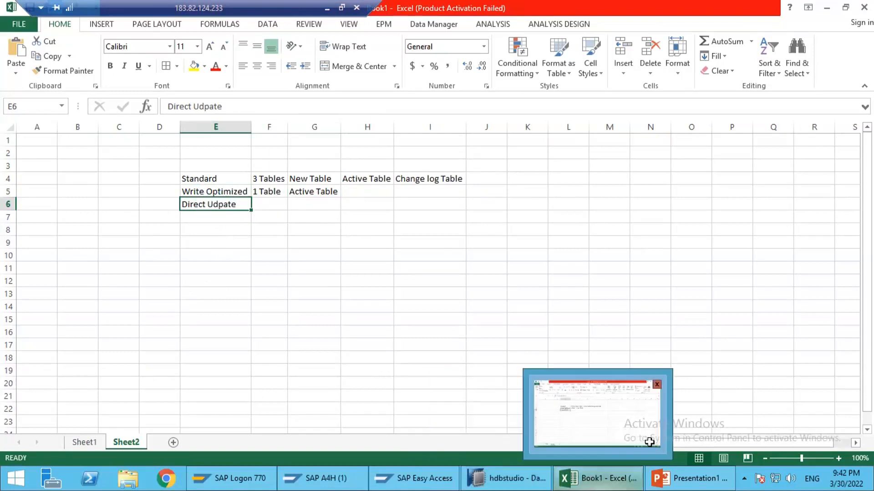
click(678, 480)
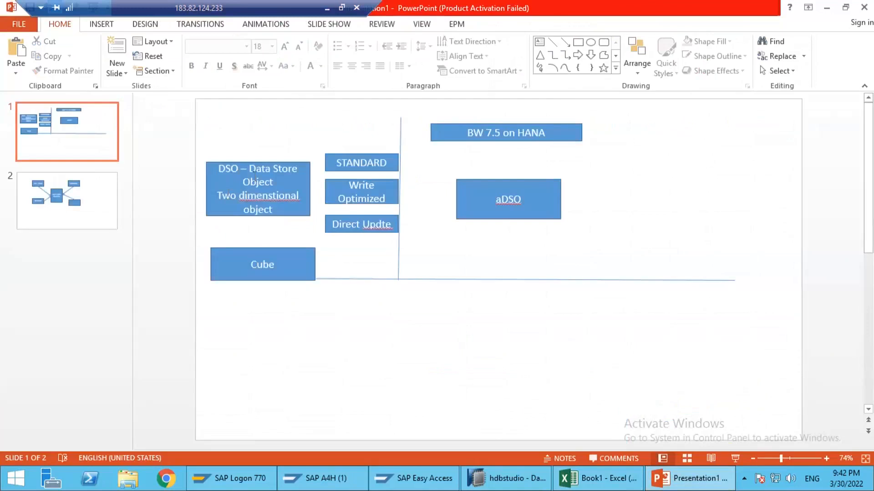
click(259, 269)
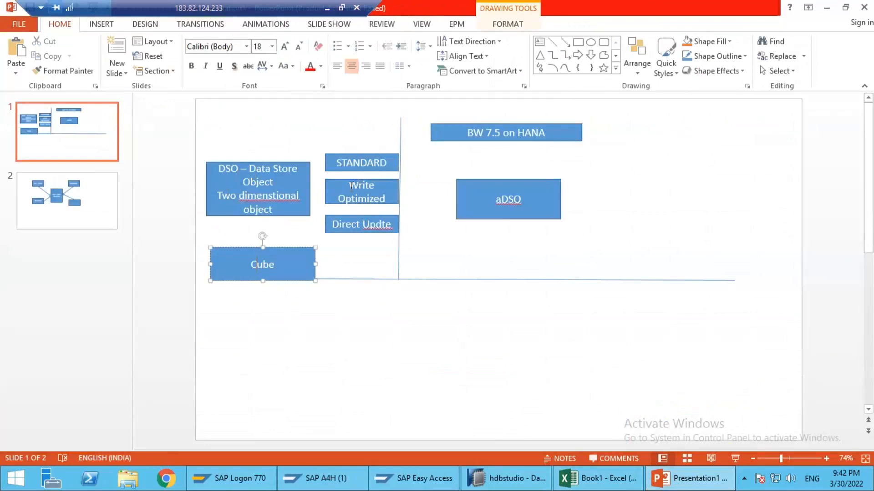
drag(437, 161, 578, 238)
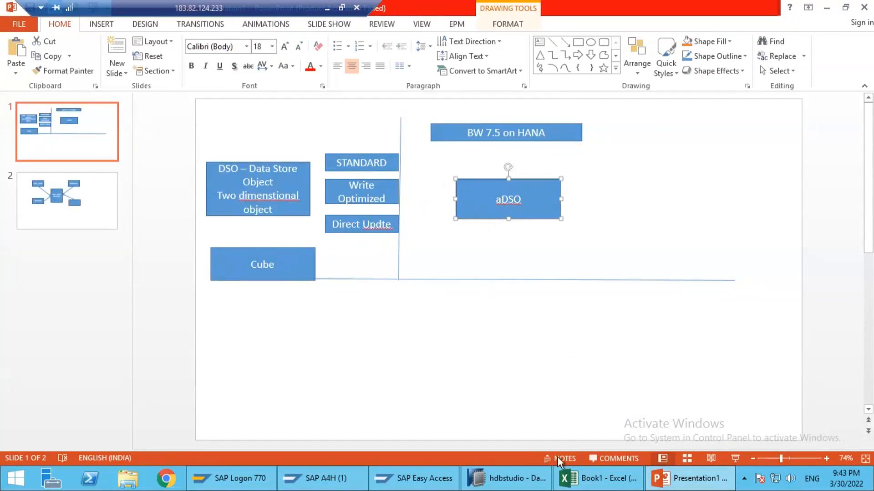
Step: Switch to SAP HANA Studio and close the ZHA_ADSO1 editor without saving its changes
click(513, 470)
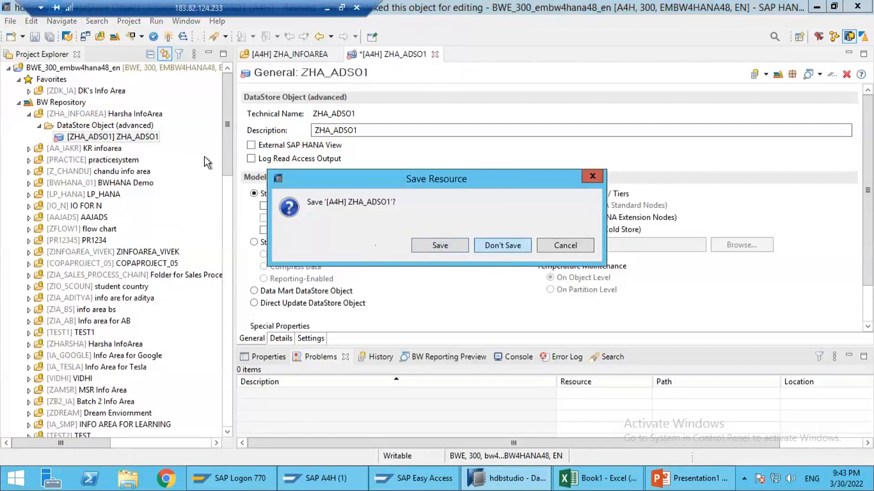
key(Return)
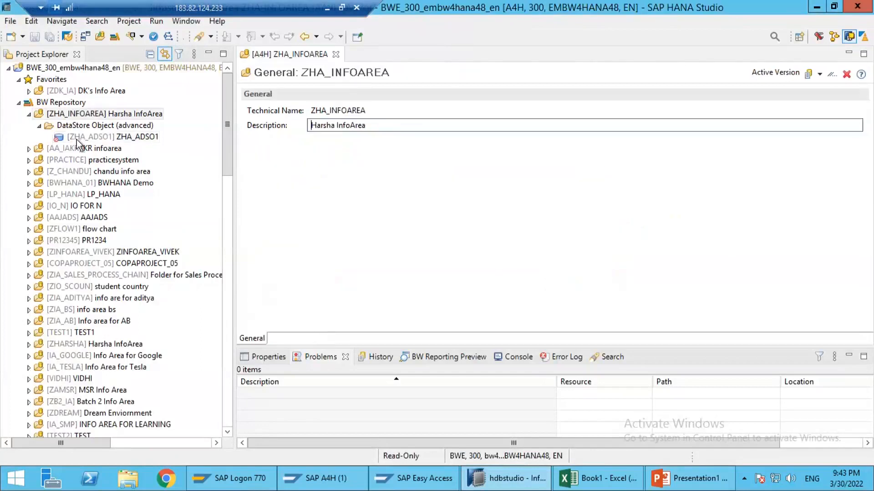
Step: Add the InfoArea ZHA_INFOAREA to the project's Favorites and refresh the Favorites node
right_click(64, 121)
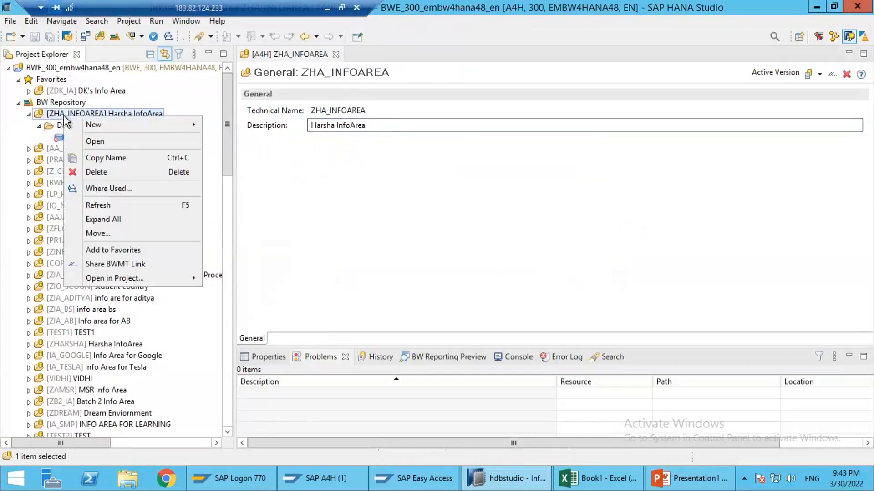
click(128, 250)
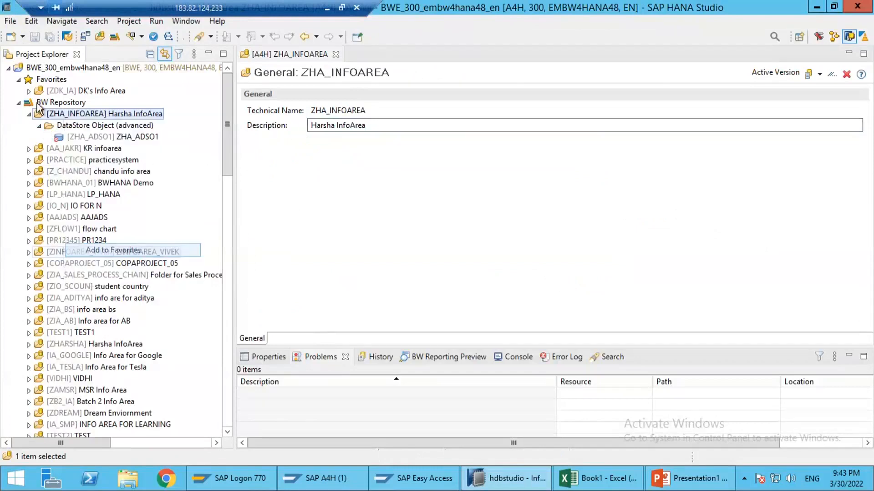
right_click(61, 80)
click(94, 104)
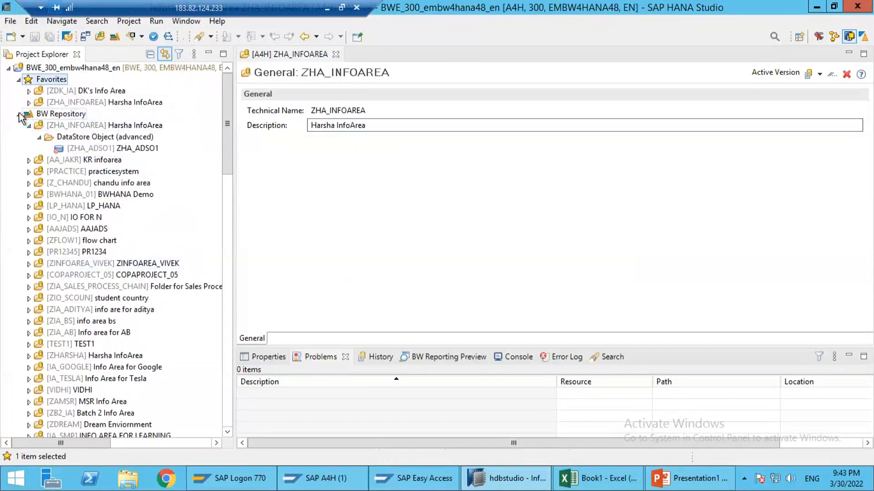
Step: Collapse the BW Repository and permanently delete the DataStore Object (advanced) ZHA_ADSO1 found under ZHA_INFOAREA in Favorites
click(19, 114)
click(28, 103)
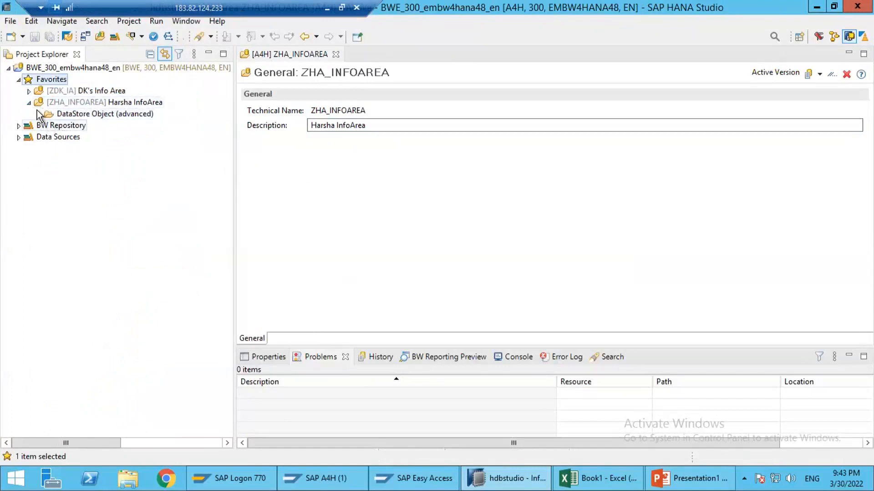
click(39, 114)
click(83, 128)
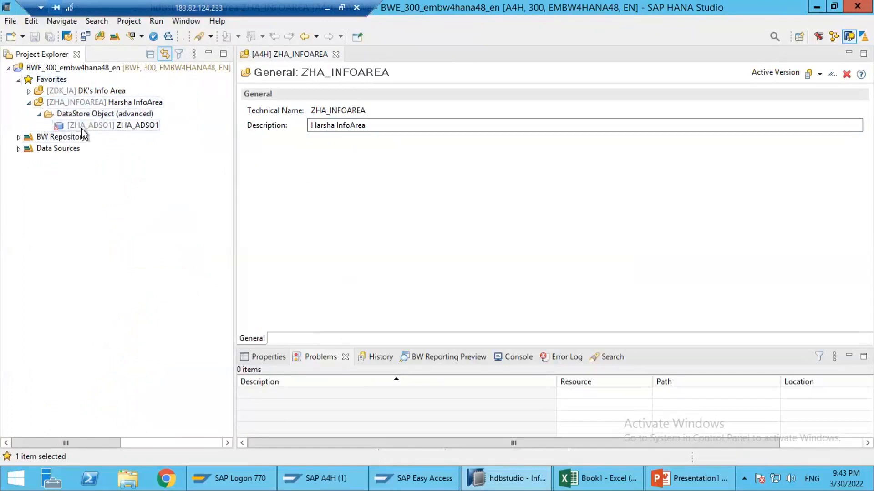
right_click(82, 129)
click(122, 228)
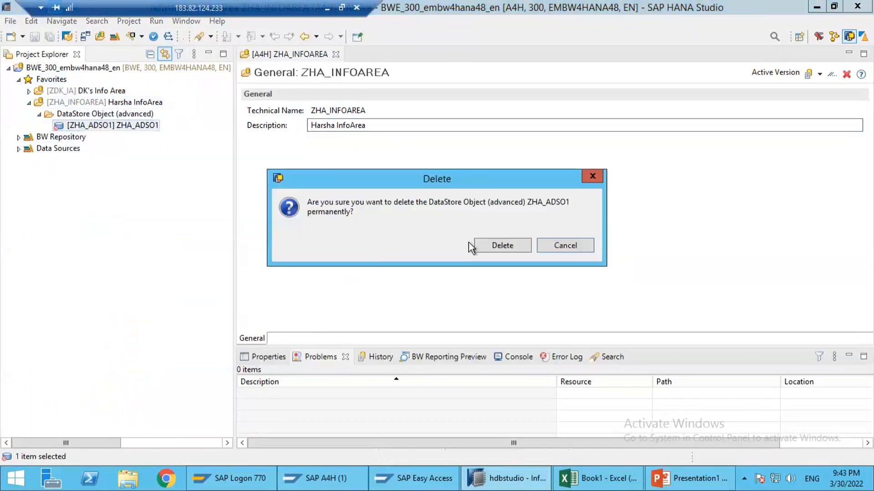
click(484, 246)
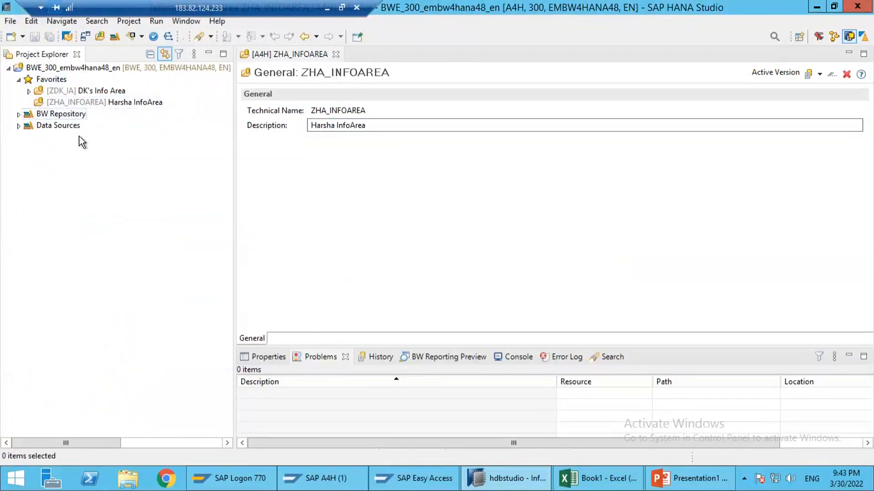
Step: Start a new DataStore Object (advanced) in the InfoArea ZHA_INFOAREA and name it ZHA_ADSO1
click(72, 102)
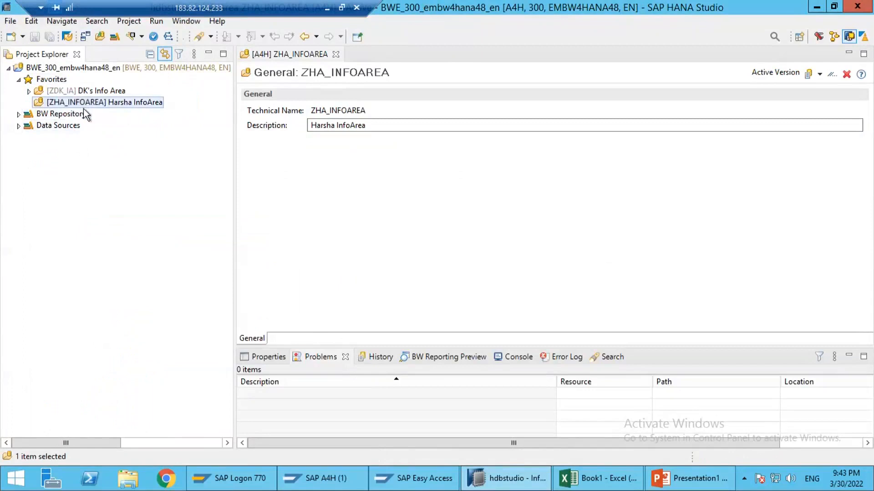
right_click(72, 101)
click(63, 105)
right_click(99, 102)
mouse_move(271, 115)
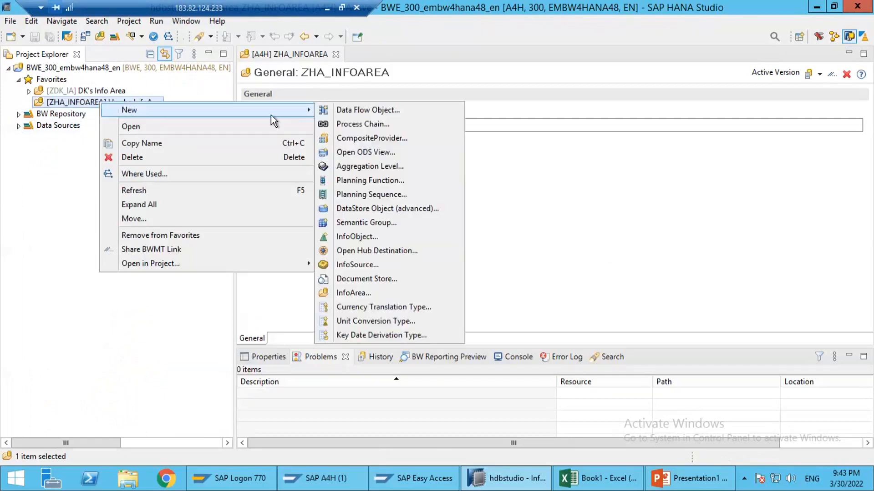
click(362, 210)
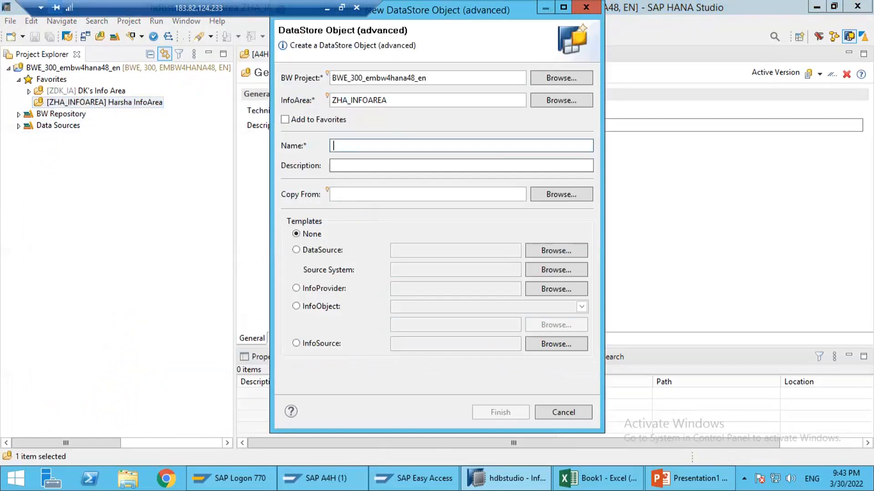
text(ZHA_ADSO)
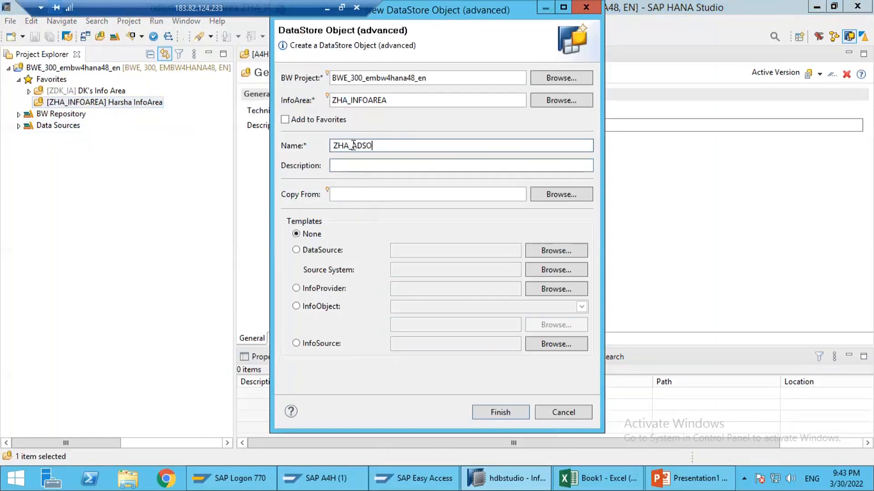
drag(354, 145, 339, 145)
click(355, 145)
key(Tab)
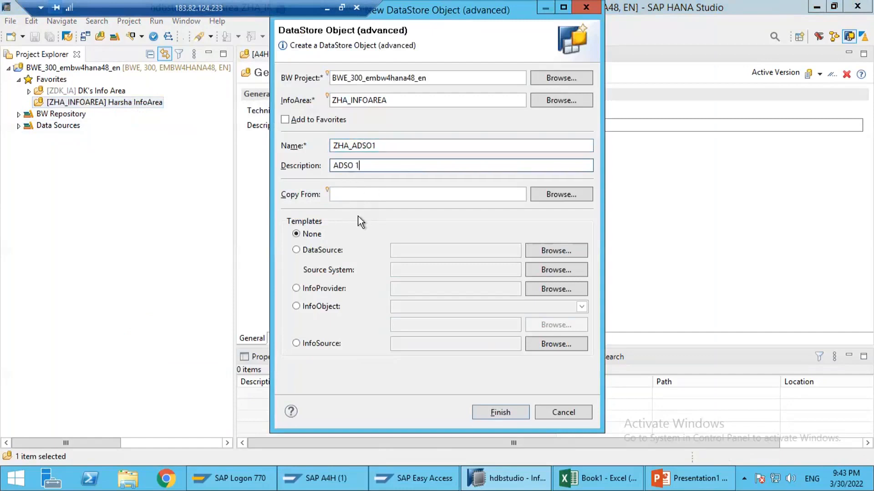
Step: Set the new object's description to Sales ADSO and create it without a template
drag(370, 168, 289, 169)
text(Sales)
key(shift+Tab)
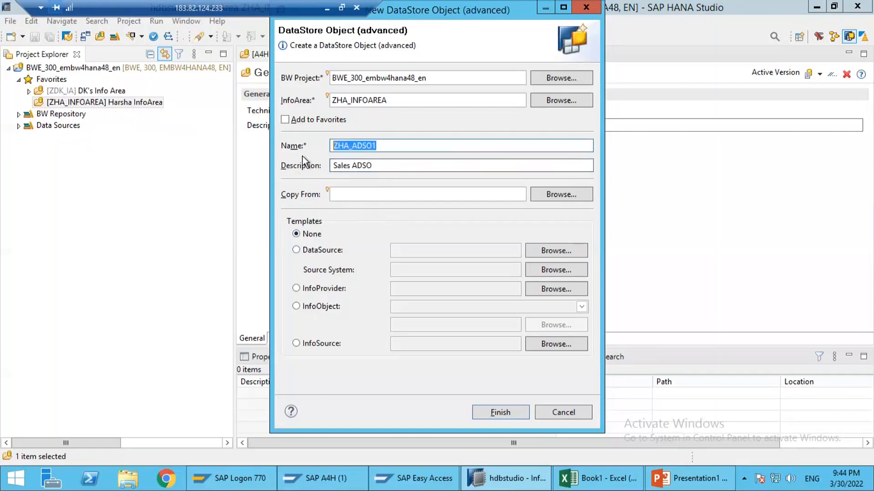
click(348, 166)
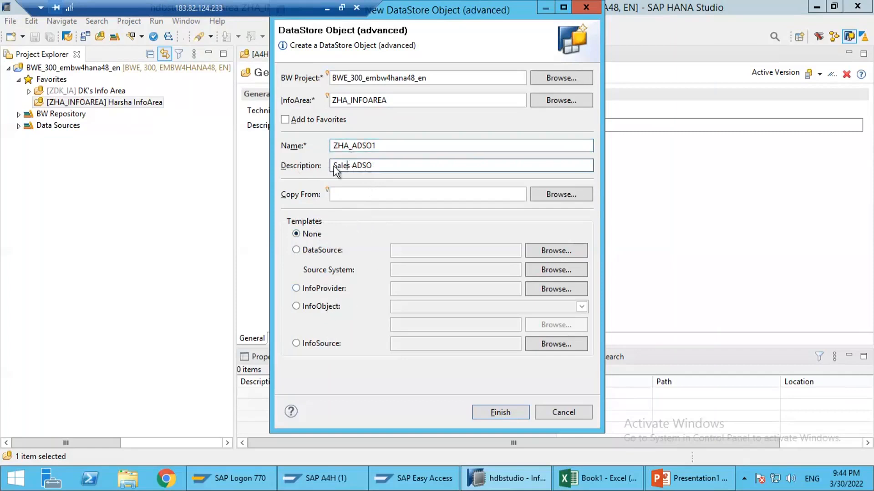
click(381, 166)
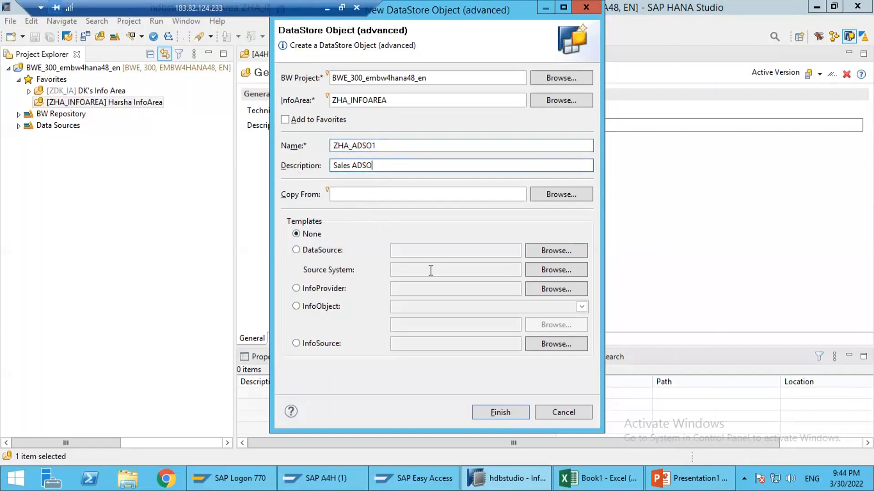
click(499, 412)
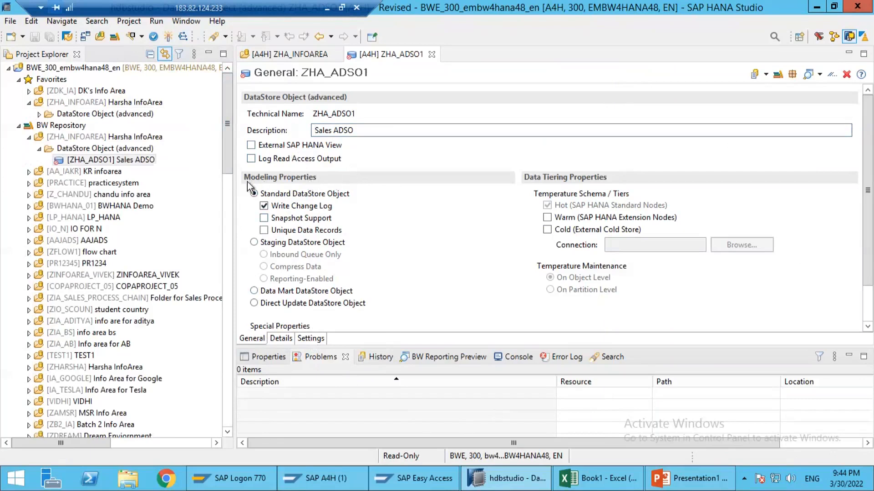
Step: Switch to the PowerPoint presentation to review the DSO types beside aDSO, and return to SAP HANA Studio
click(660, 478)
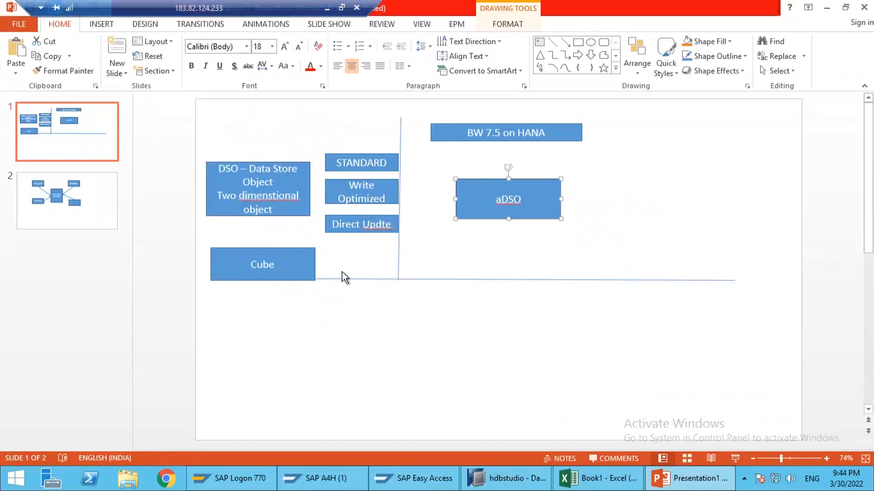
key(alt+Tab)
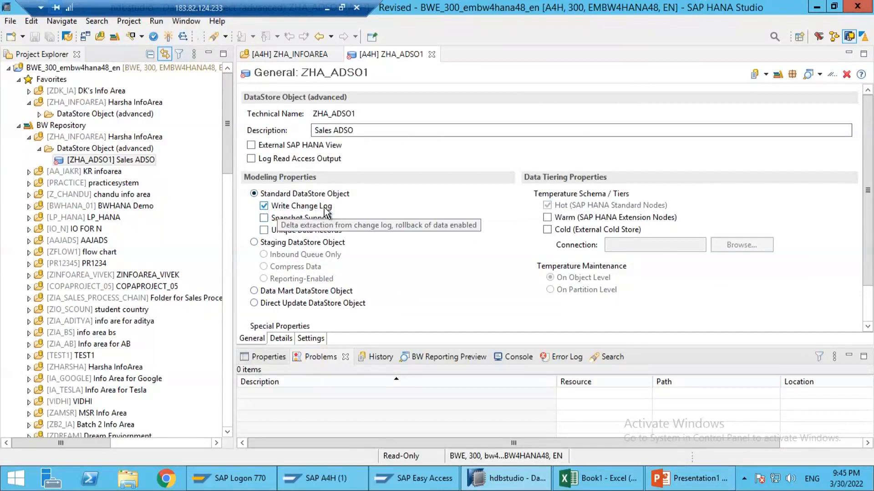
Step: Try the Unique Data Records option and the Direct Update type, ending on Standard DataStore Object with Write Change Log enabled
click(284, 210)
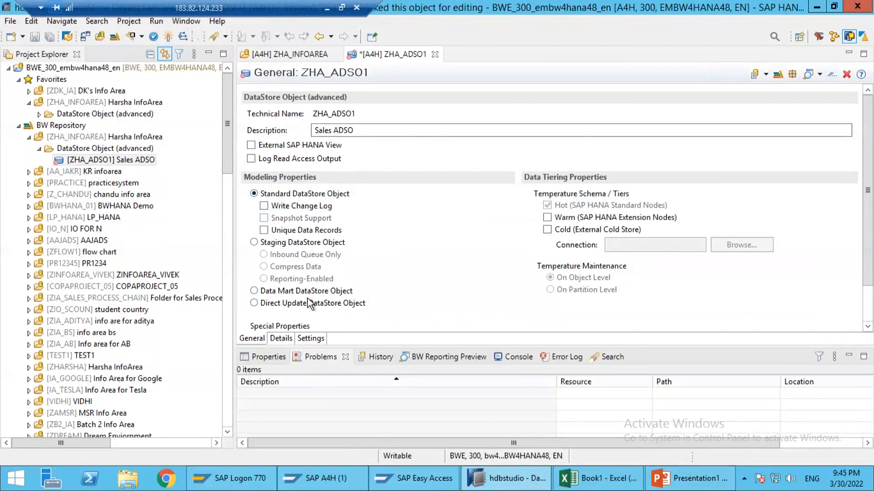
click(293, 233)
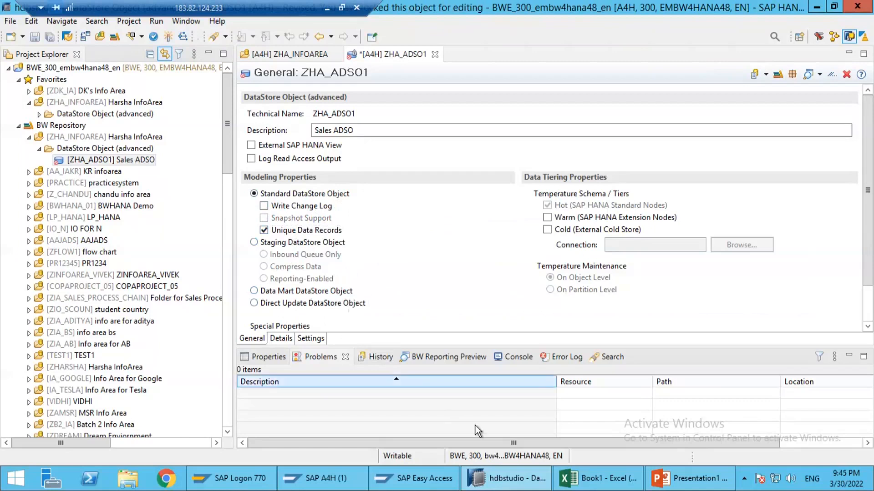
click(291, 304)
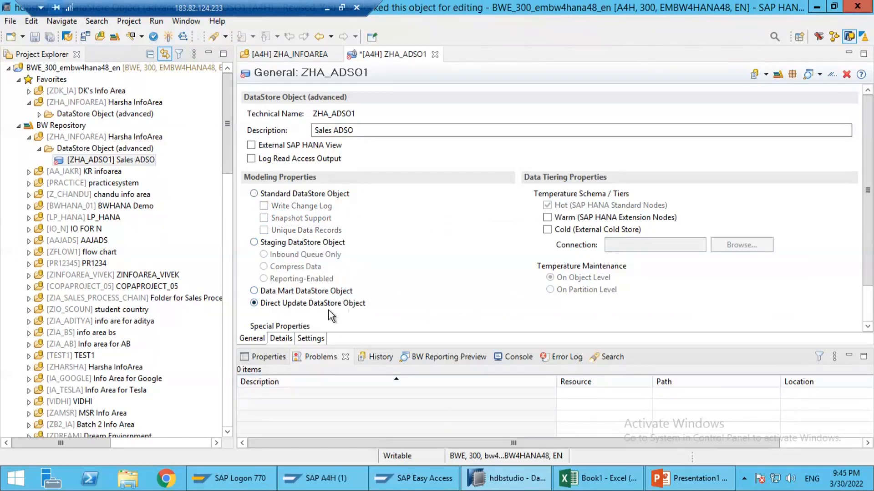
click(293, 194)
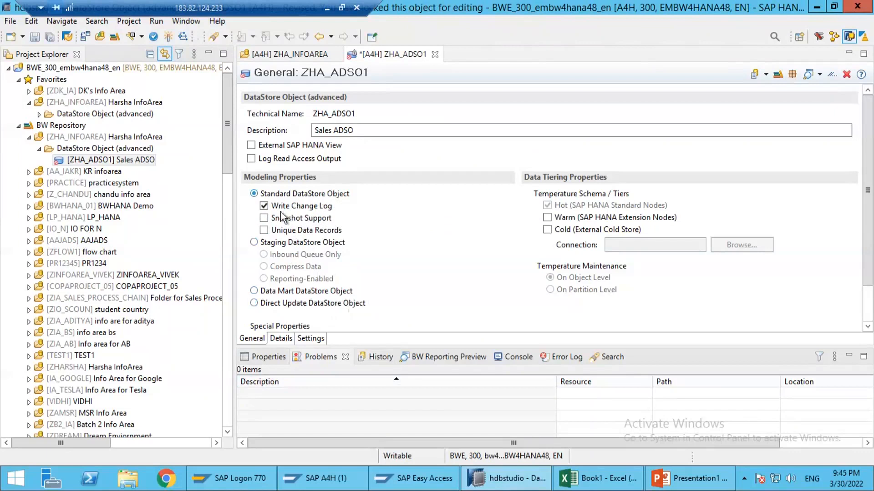
click(327, 209)
click(317, 232)
click(318, 232)
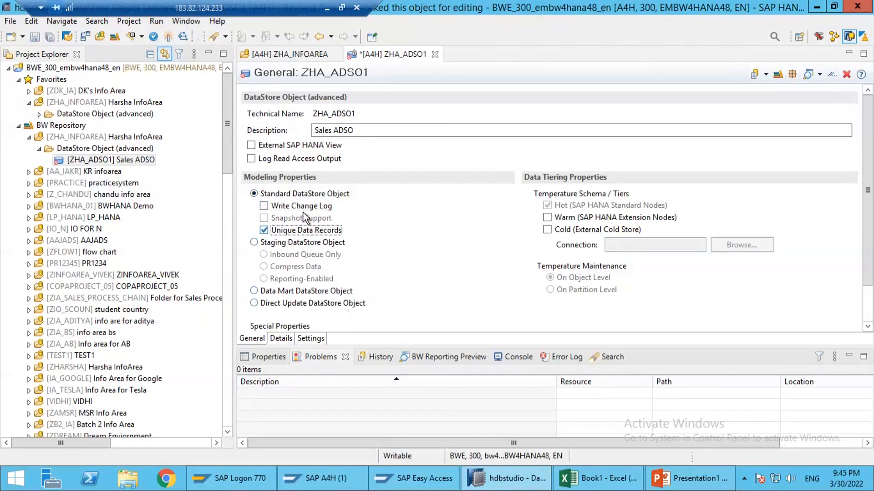
click(300, 207)
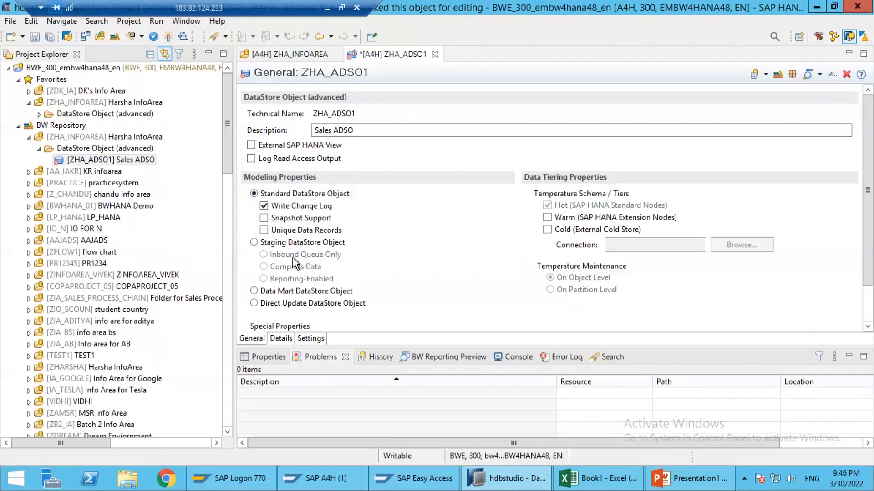
Step: Open the field details of ZHA_ADSO1, and switch to Sheet1 of the Excel workbook to examine the DSO table's header row
click(280, 339)
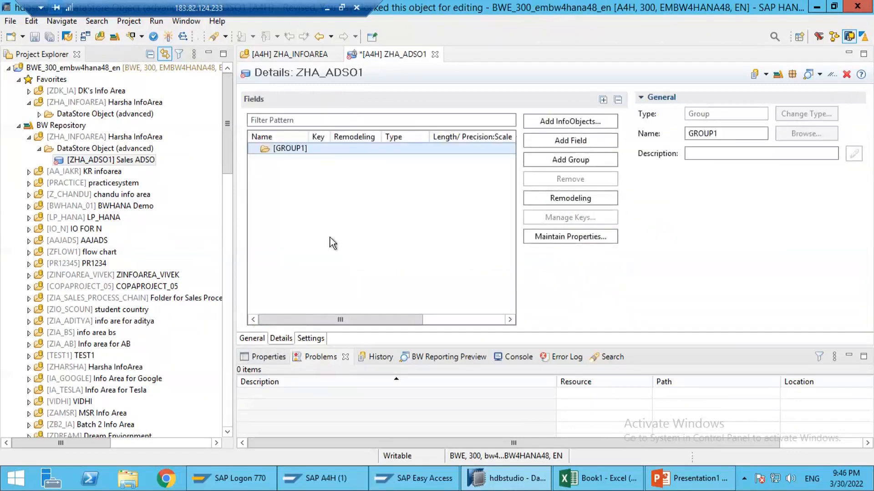
click(614, 482)
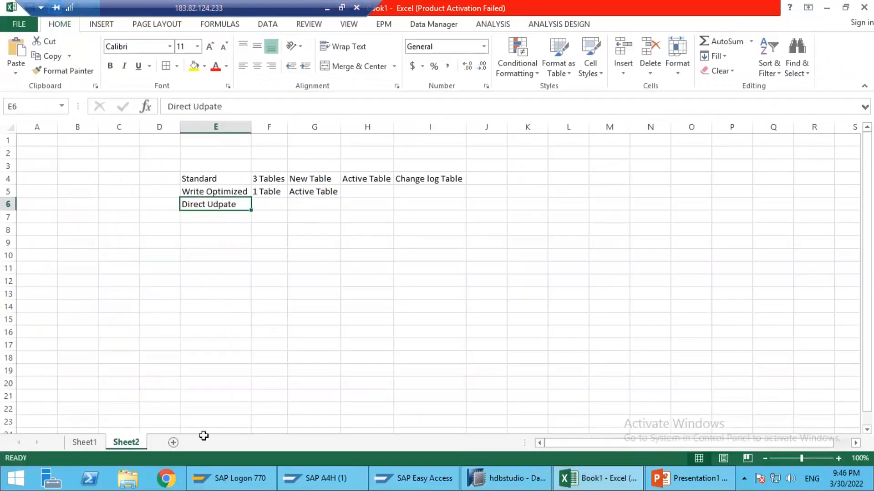
click(86, 442)
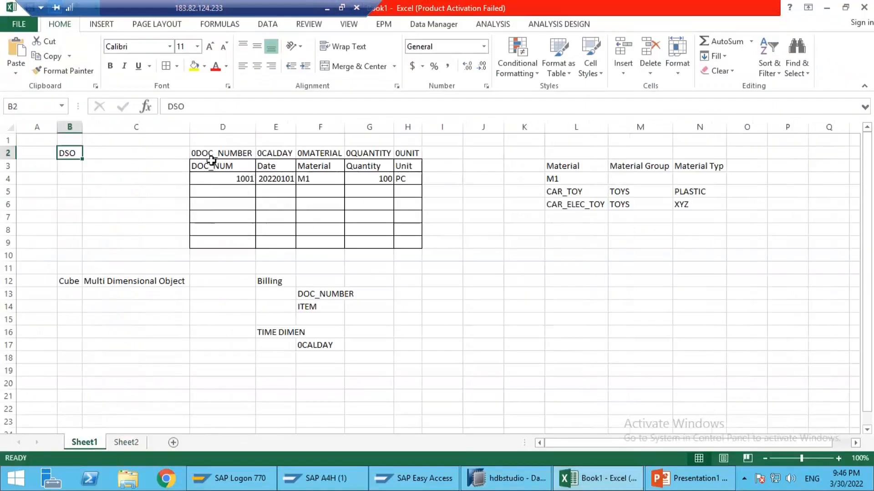
drag(221, 171, 402, 214)
click(258, 194)
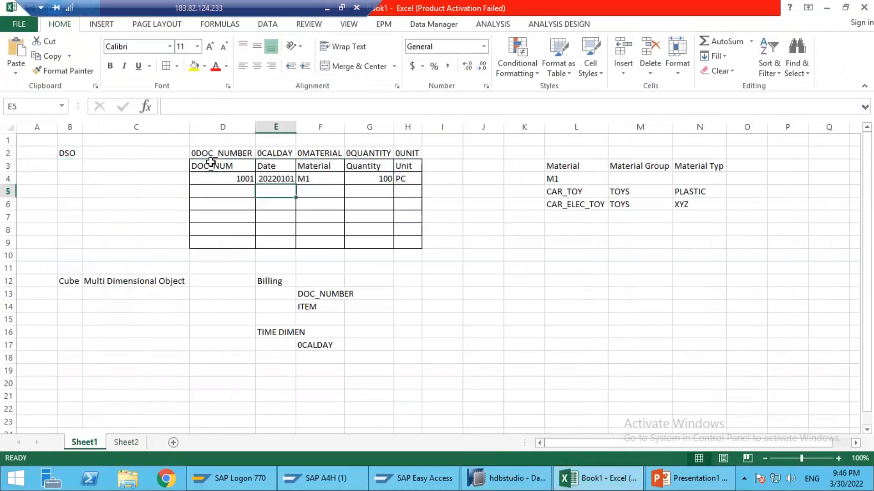
drag(211, 164, 411, 166)
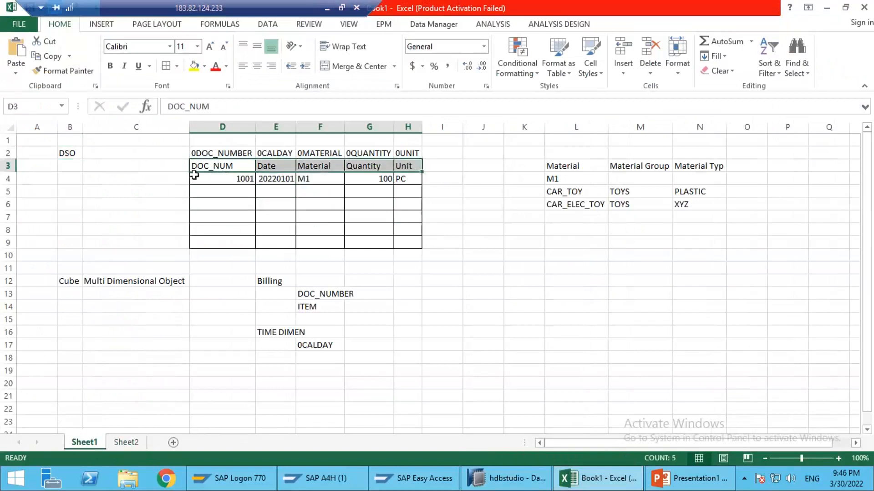
Step: Examine the DSO table's columns from DOC_NUM to Unit, and return to the ZHA_ADSO1 field details in SAP HANA Studio
click(232, 170)
drag(353, 193, 409, 203)
drag(409, 203, 409, 203)
drag(235, 130, 419, 134)
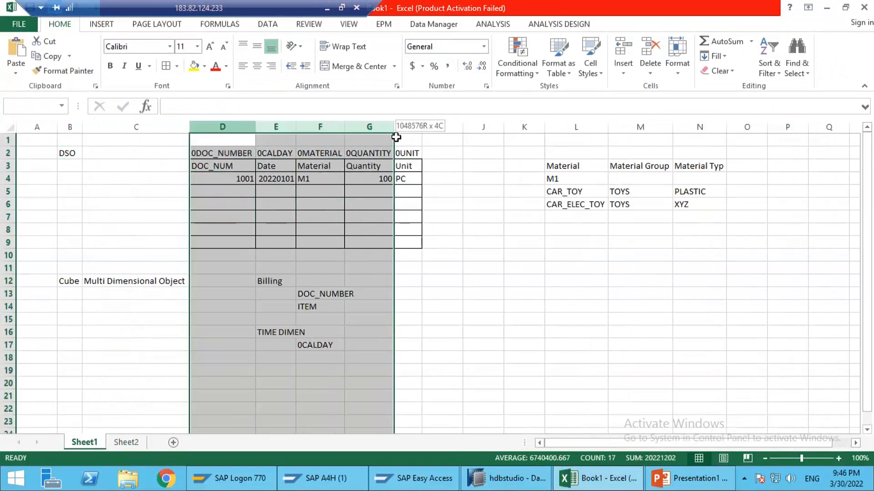
click(505, 478)
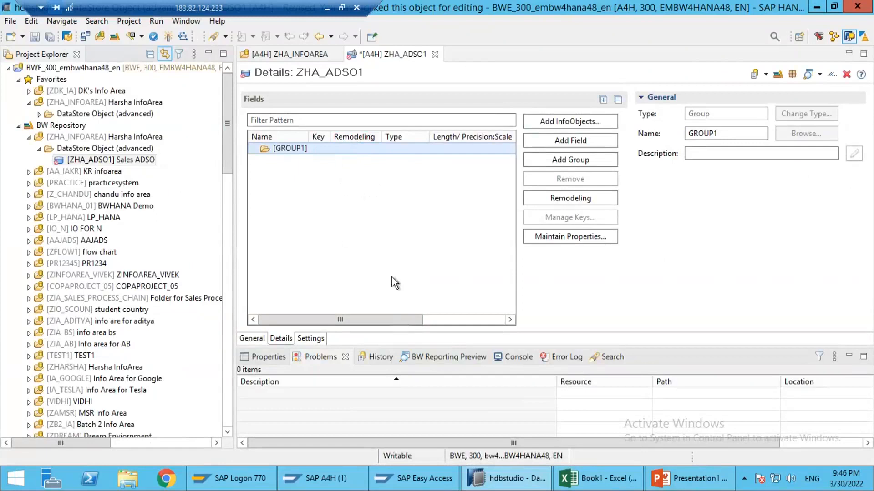
click(595, 478)
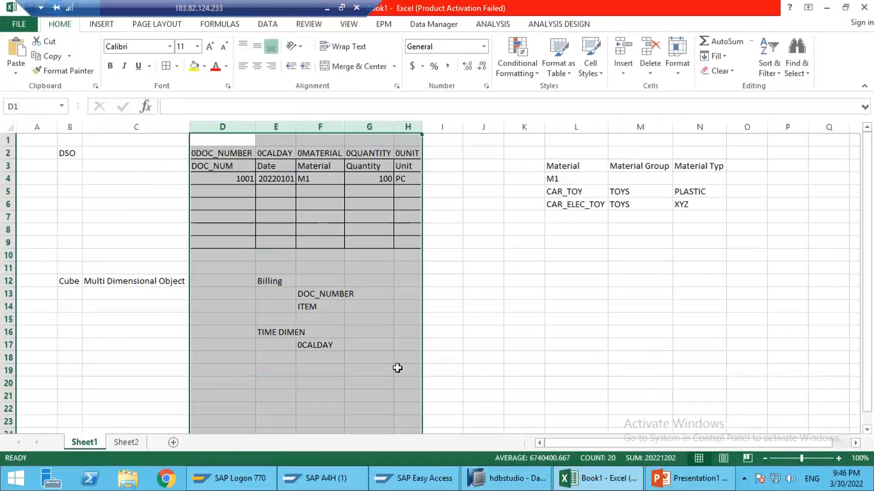
click(505, 479)
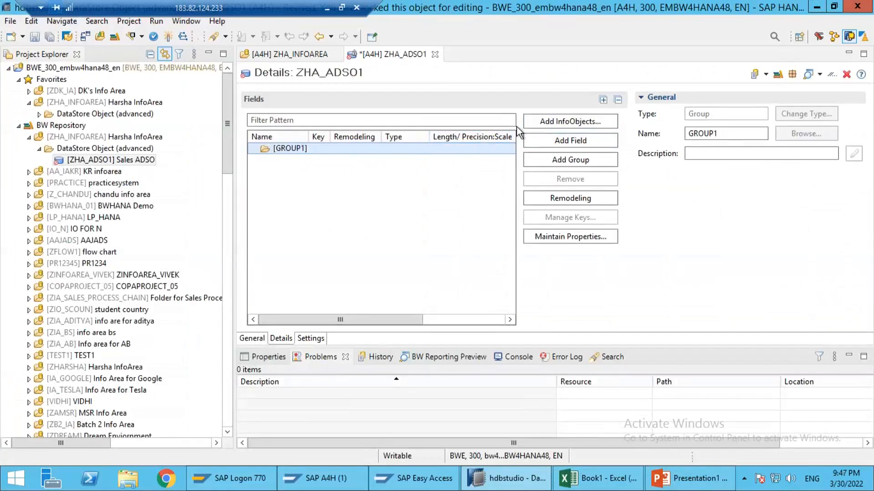
Step: Start adding InfoObjects to GROUP1, filter them by 0doc, and select 0DOC_NUM (BW: Document Number)
click(548, 122)
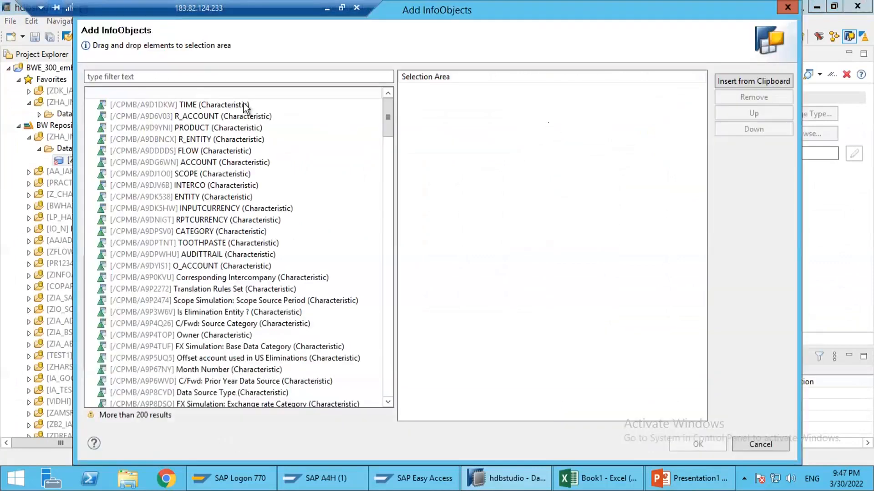
click(135, 78)
text(0doc)
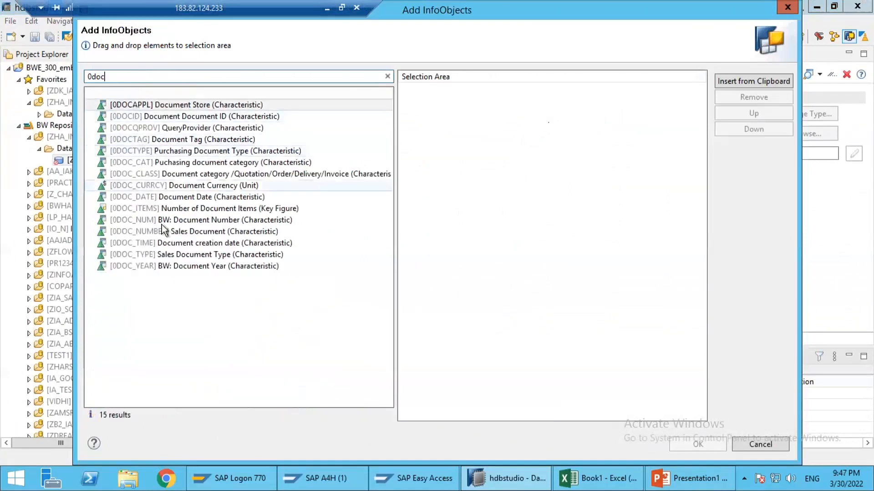
double_click(157, 221)
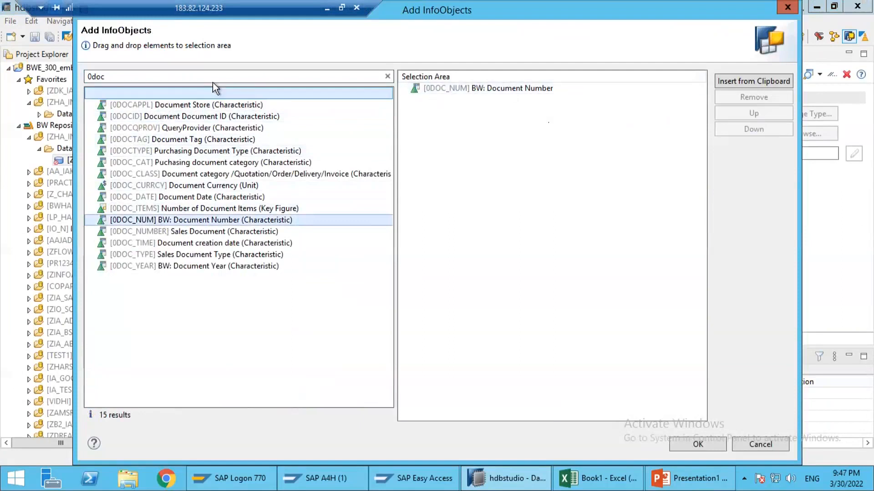
Step: Filter the InfoObjects by 0cal and add 0CALDAY (Calendar Day) to the selection
click(139, 81)
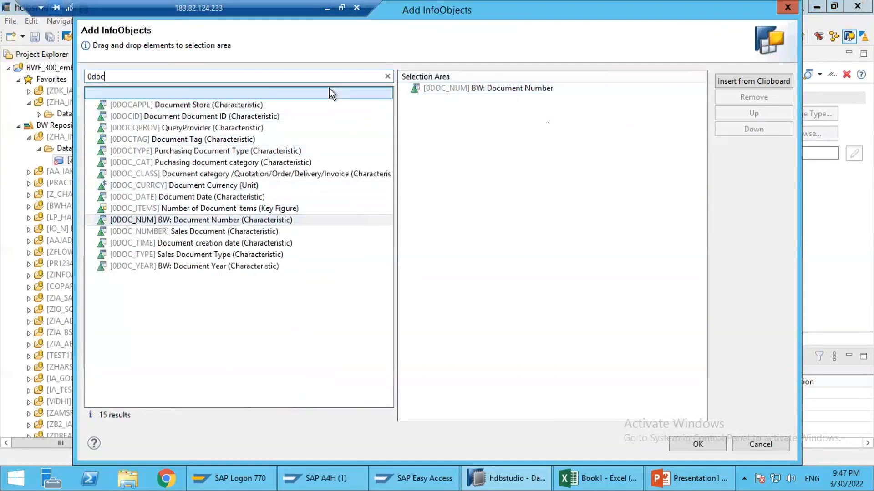
key(BackSpace)
key(BackSpace)
key(BackSpace)
key(BackSpace)
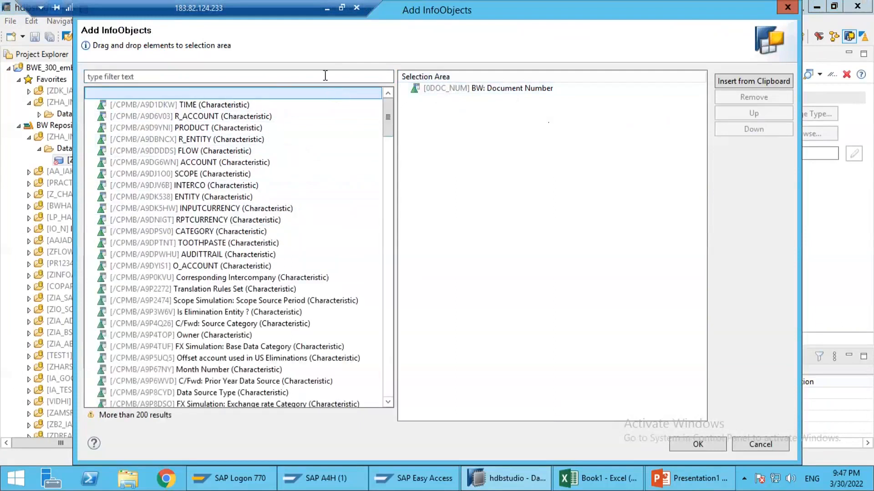
click(324, 76)
text(0c)
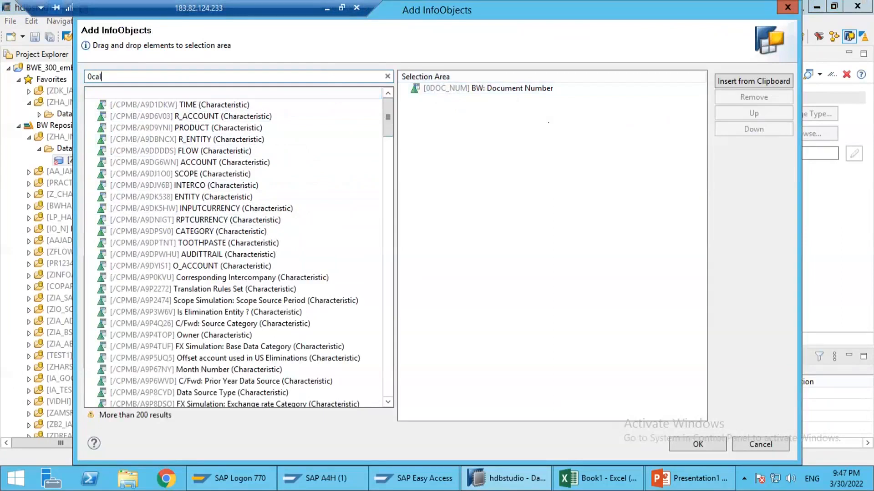
text(al)
double_click(142, 106)
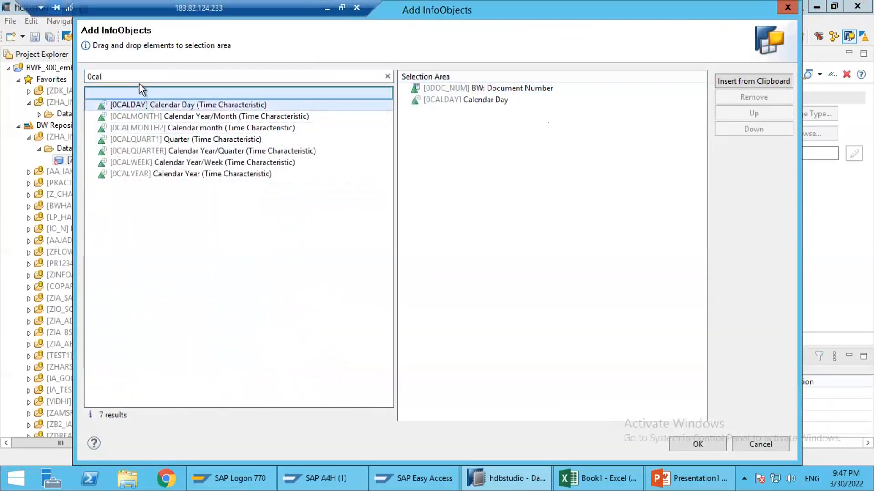
Step: Filter the InfoObjects by 0materi and add 0MATERIAL (Material) to the selection
double_click(174, 75)
text(0)
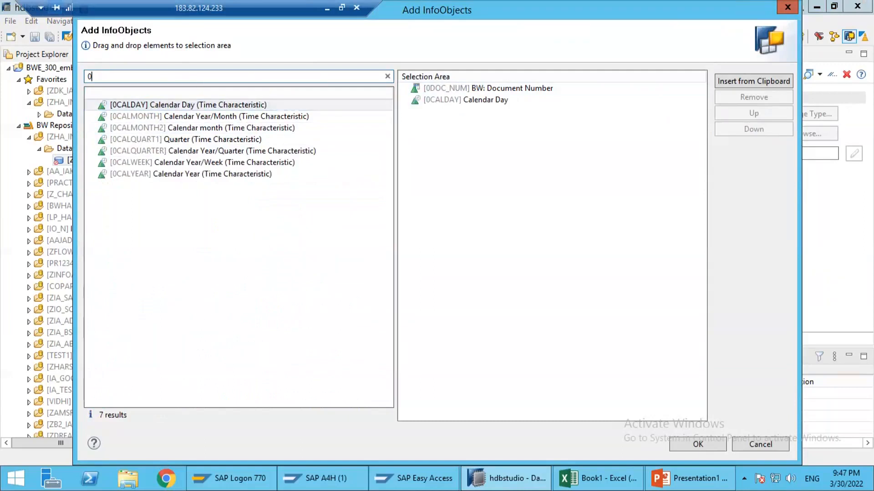
text(materi)
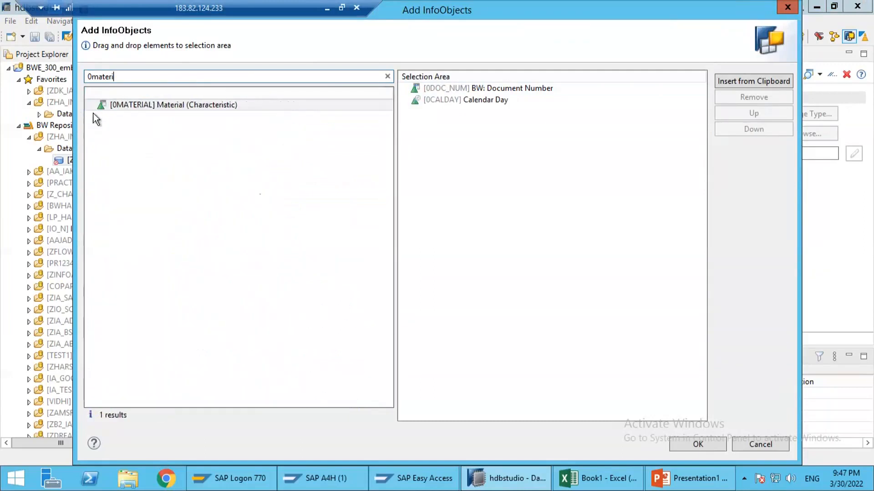
double_click(115, 108)
Step: Filter the InfoObjects by 0qua, add 0QUANTITY (Quantity), and accept the selected InfoObjects for the ADSO
double_click(116, 76)
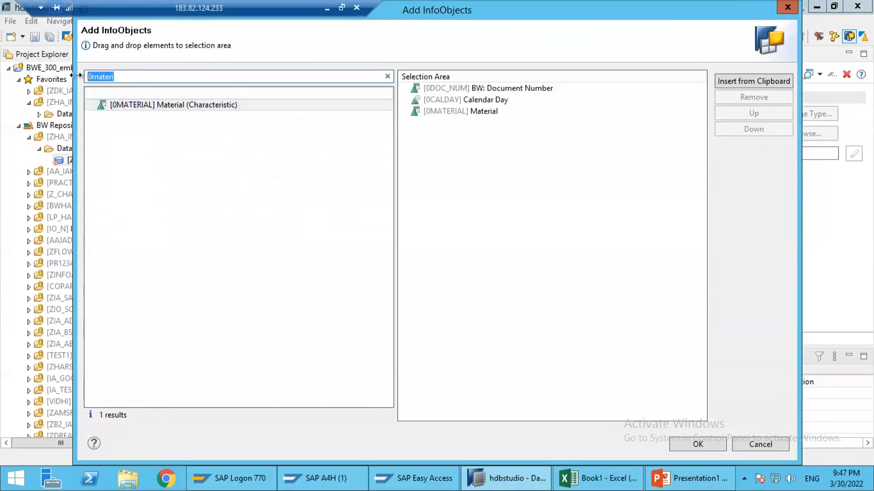
text(0quat)
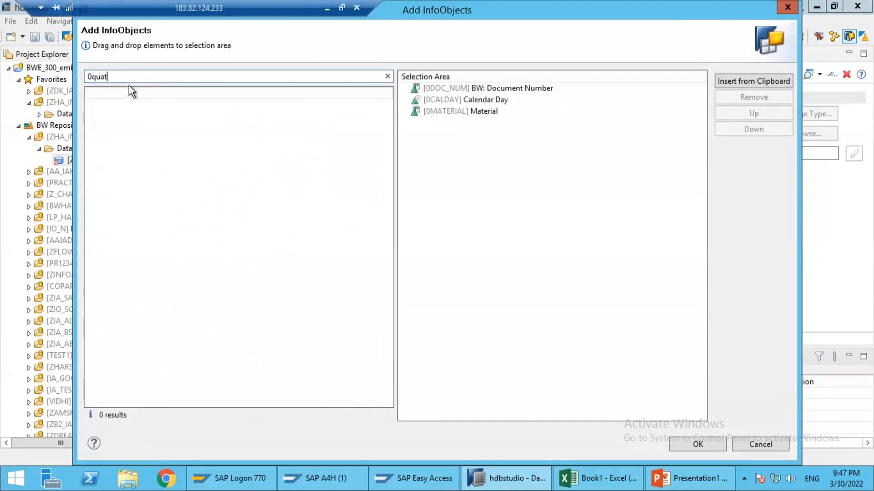
key(BackSpace)
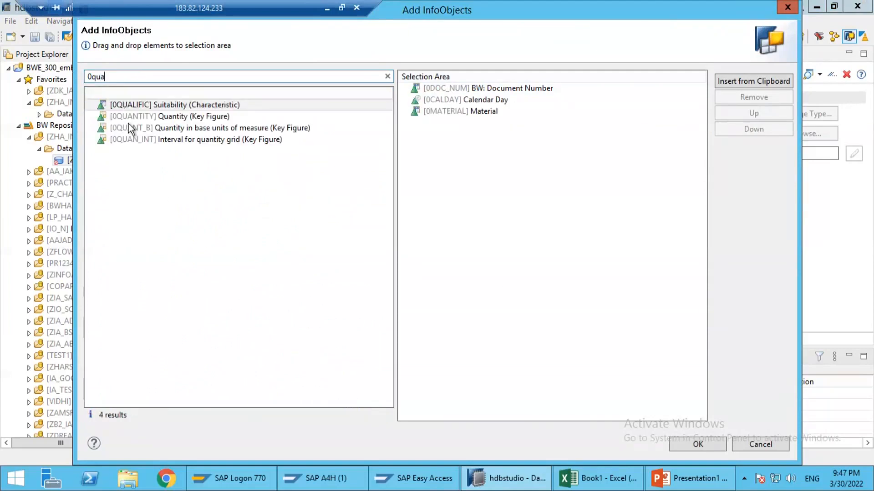
double_click(128, 119)
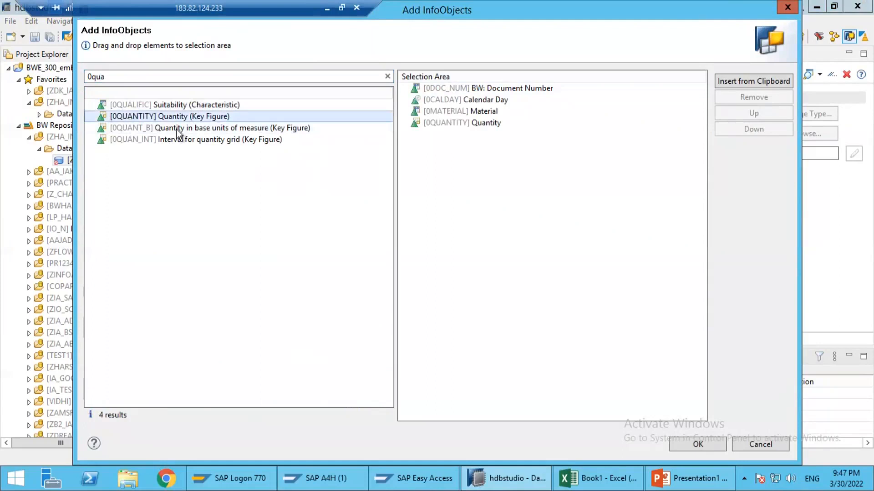
click(143, 81)
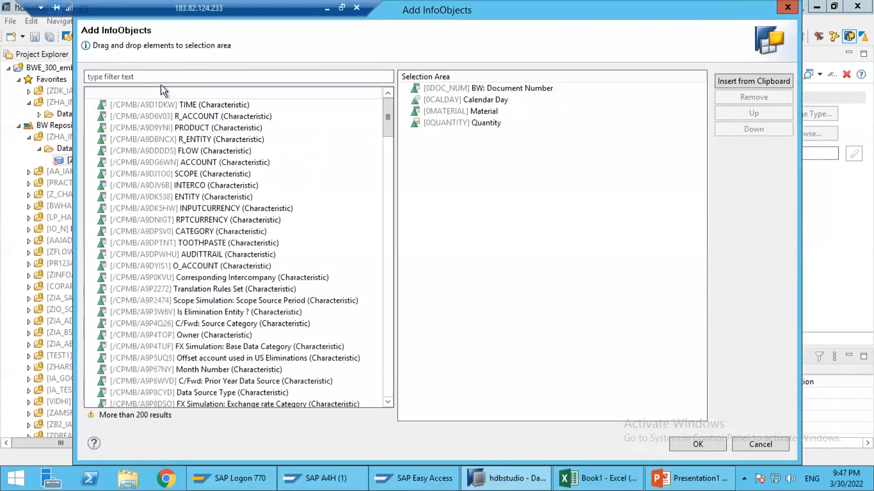
click(161, 81)
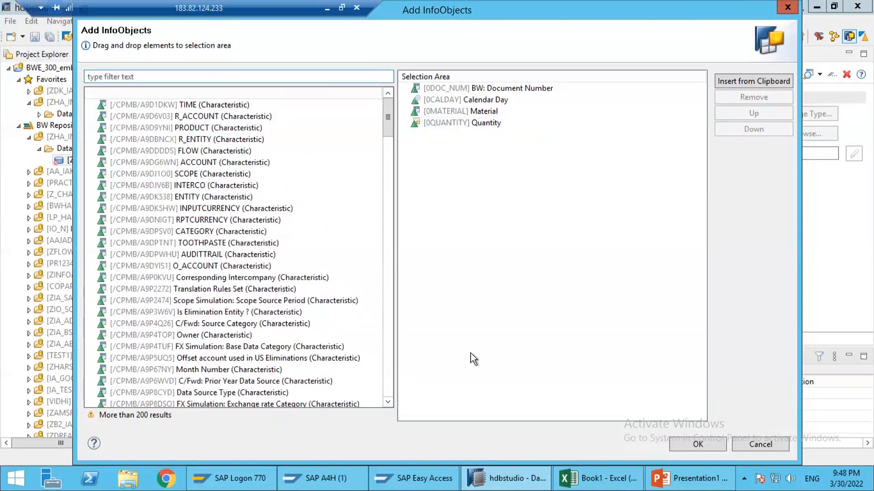
click(669, 444)
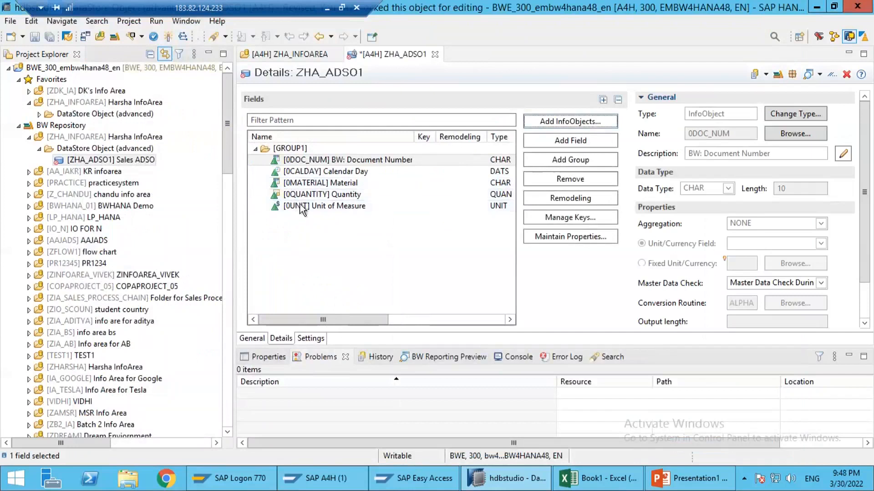
Step: Examine the properties of the 0QUANTITY field, and check the DSO table in the Excel workbook against the ADSO fields
click(314, 195)
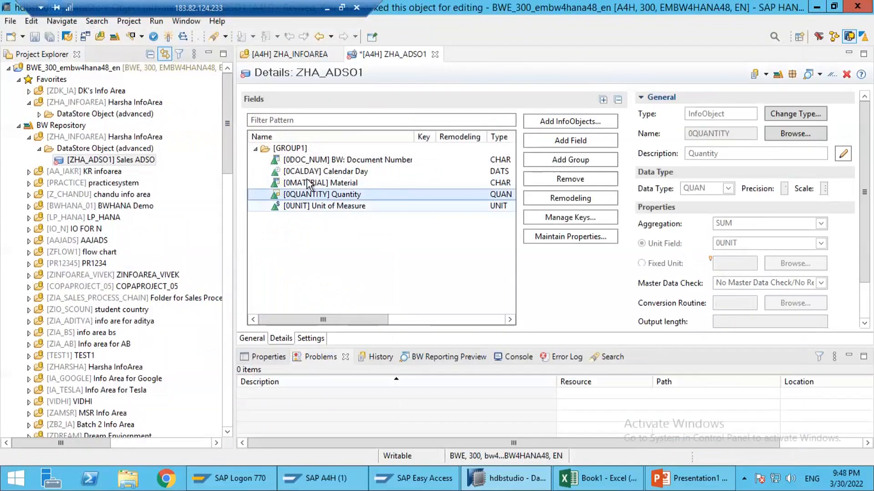
click(576, 482)
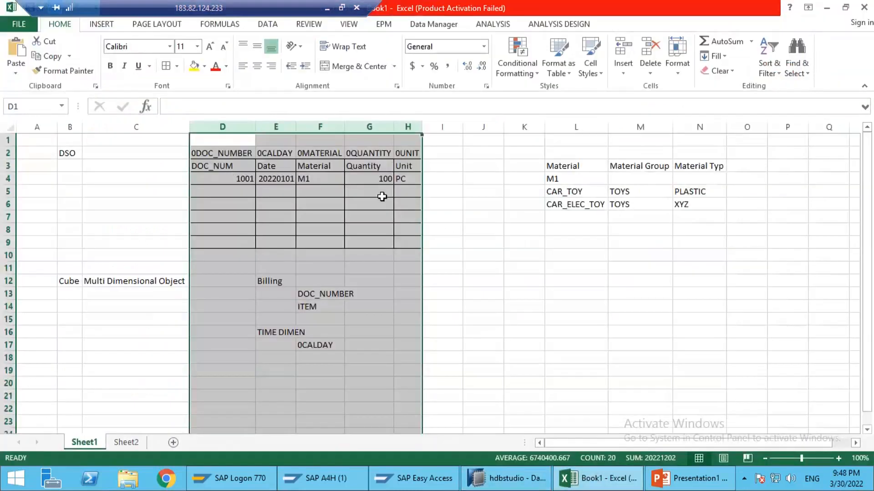
key(alt+Tab)
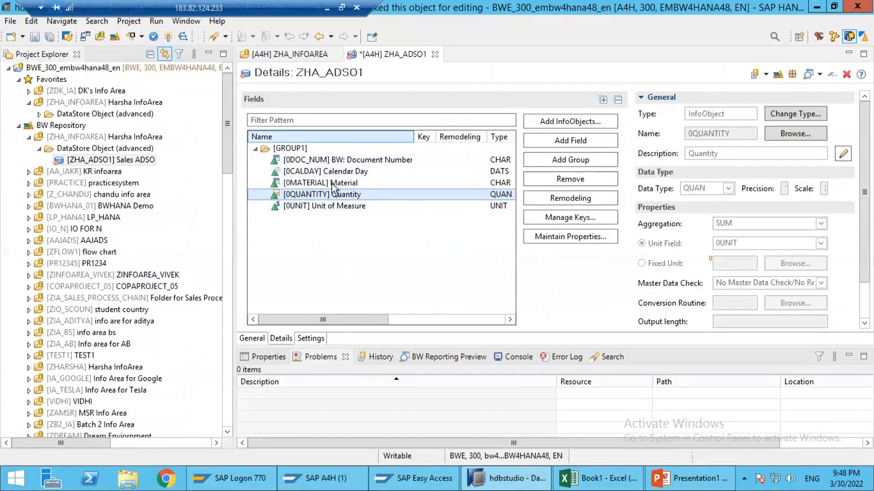
Step: Switch to the Excel workbook, examine the DSO table's InfoObject names and first data record, and return to SAP HANA Studio
click(590, 485)
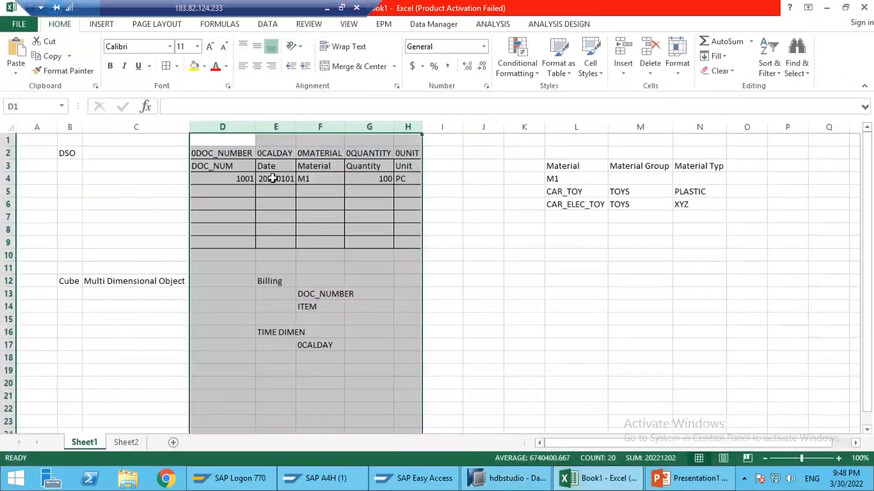
click(240, 154)
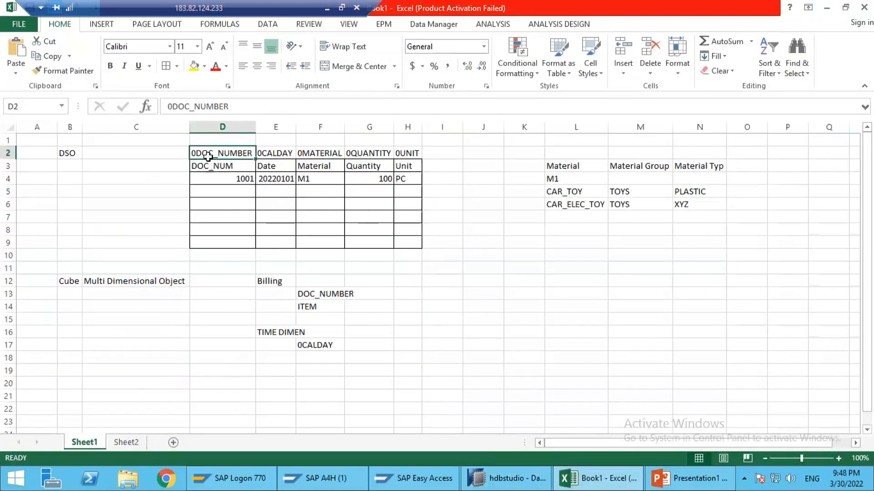
drag(222, 153, 406, 191)
click(232, 208)
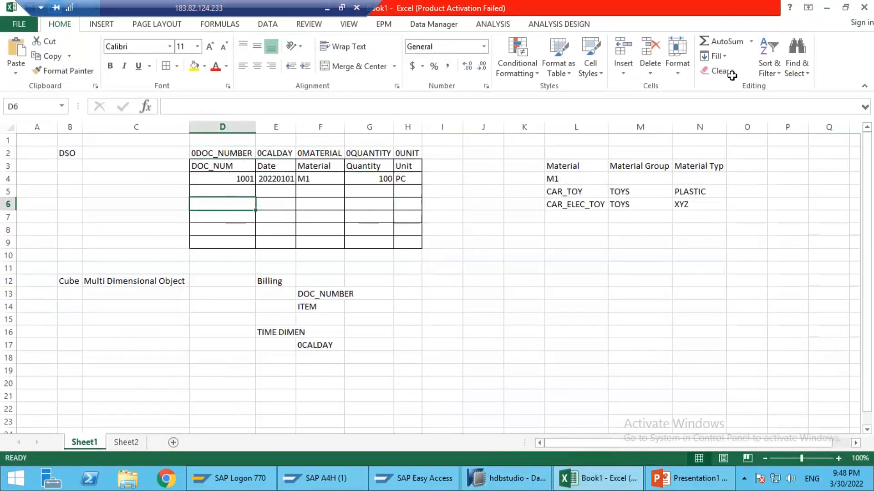
drag(209, 177, 397, 182)
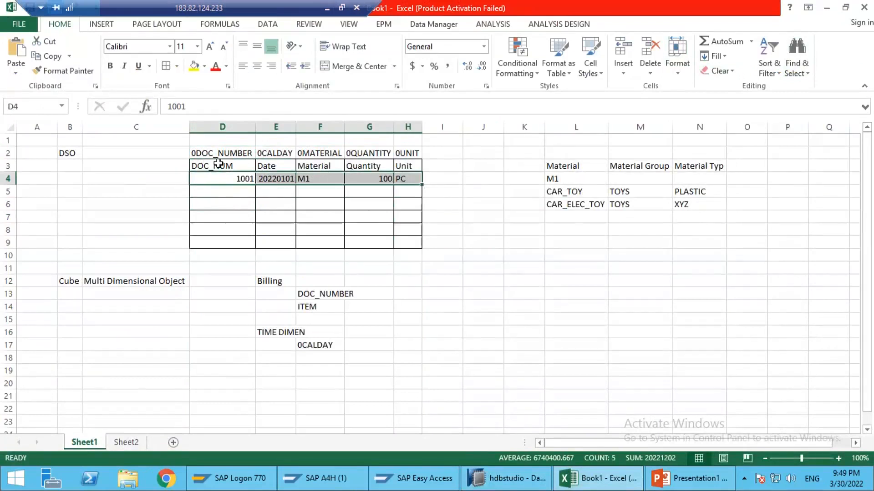
drag(228, 165, 287, 181)
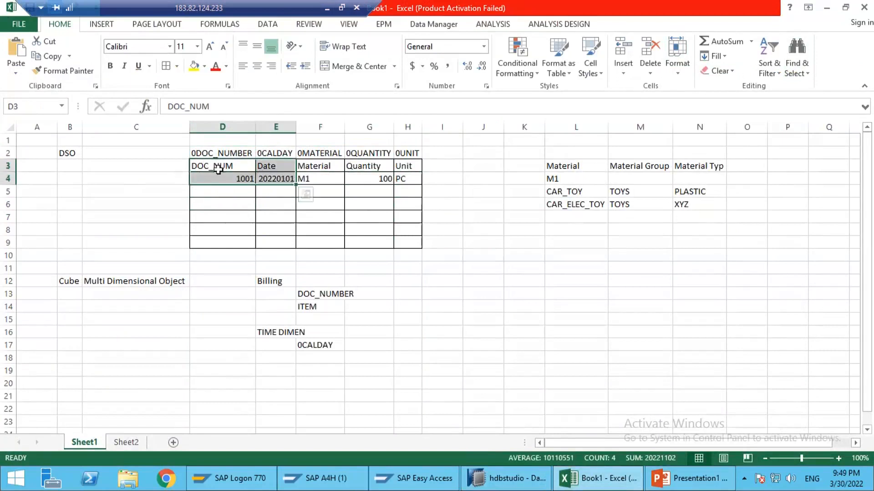
drag(231, 163, 397, 178)
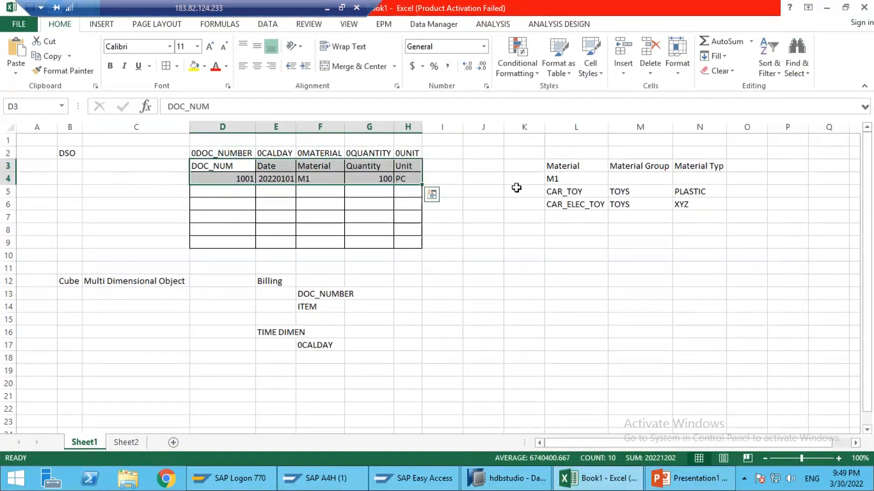
click(426, 213)
click(826, 8)
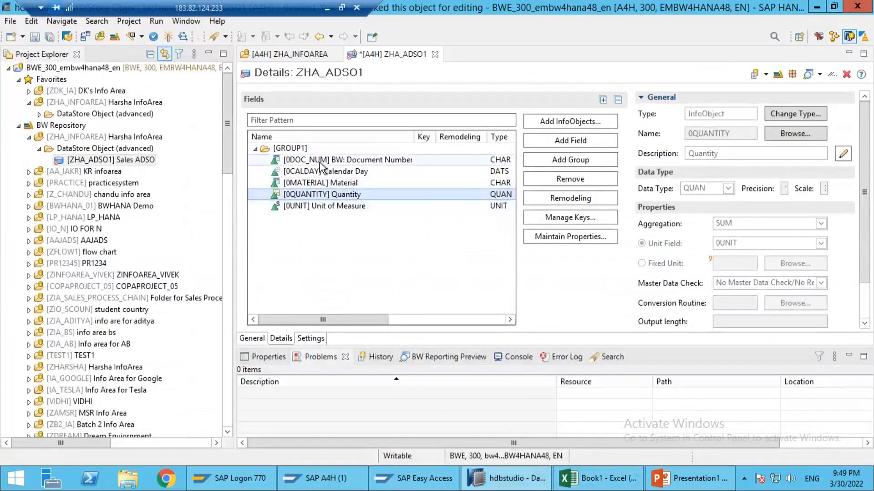
Step: Define 0DOC_NUM as the key field of ZHA_ADSO1
click(320, 160)
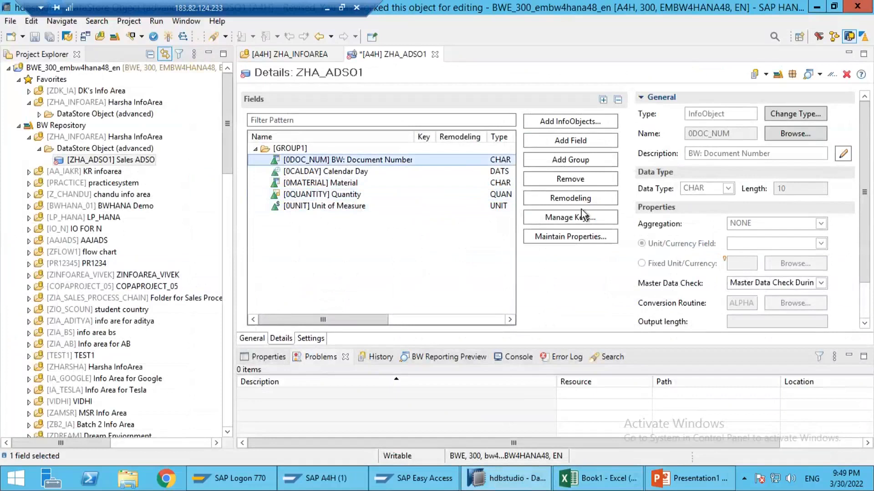
click(554, 217)
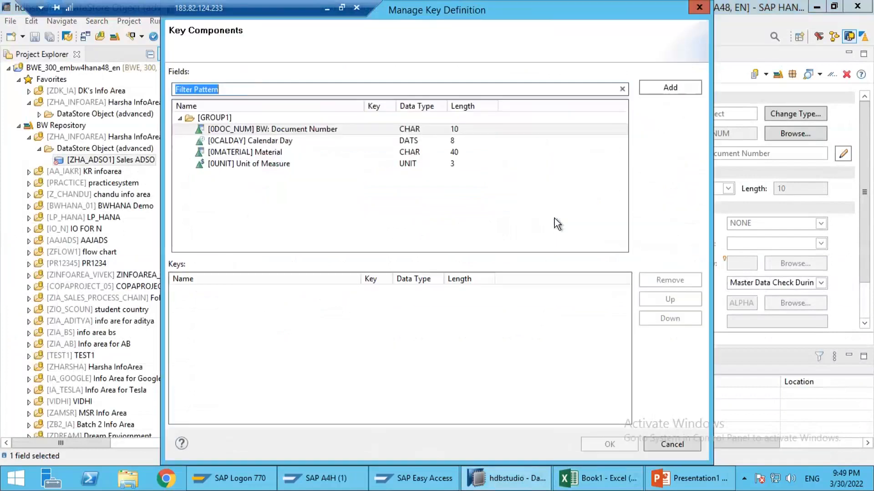
click(250, 130)
click(669, 89)
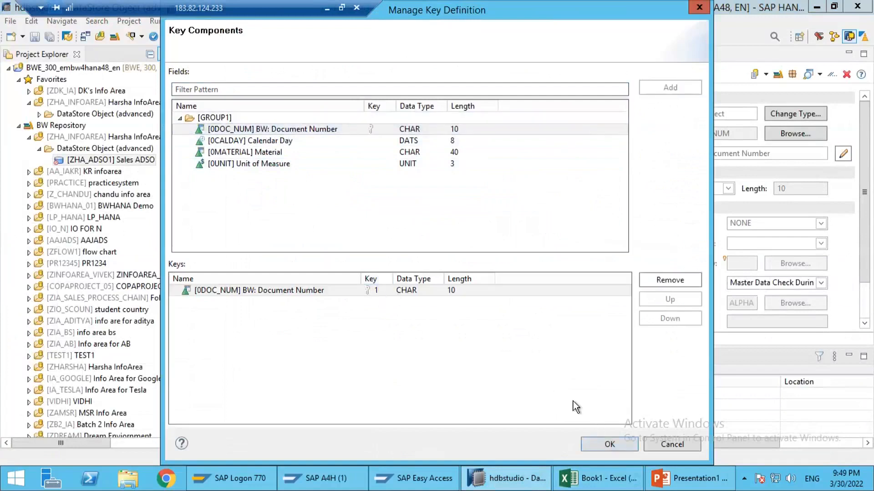
click(599, 448)
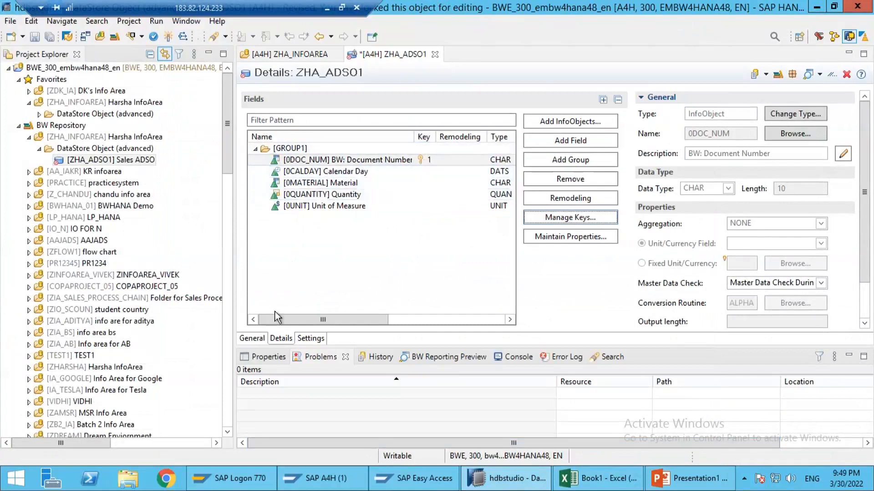
Step: Activate ZHA_ADSO1, and expand the DataStore Object (advanced) folder of ZHA_INFOAREA under Favorites
click(253, 342)
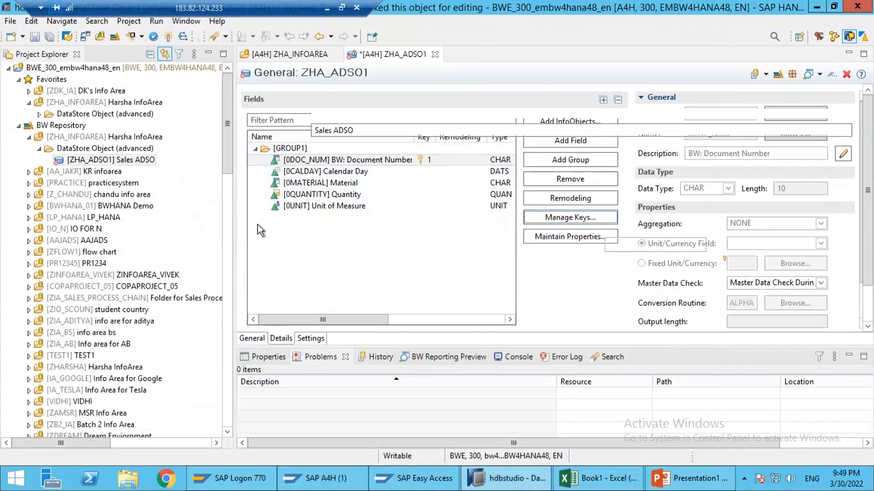
click(281, 339)
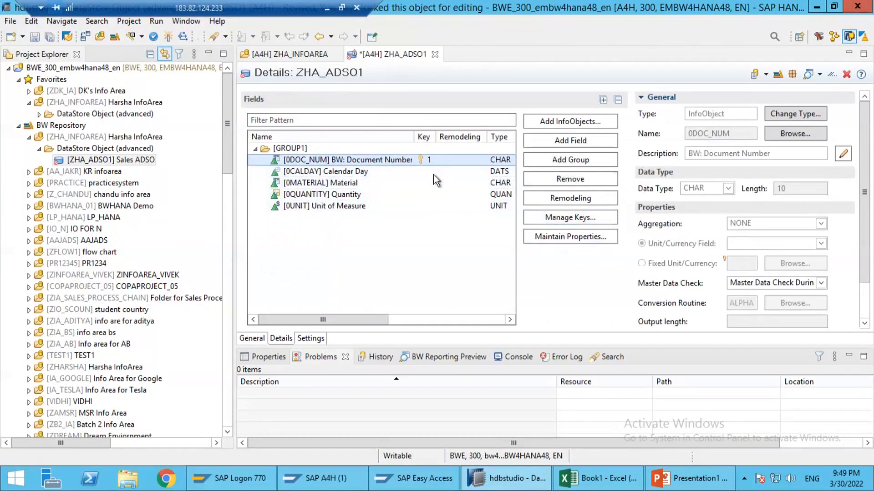
click(168, 39)
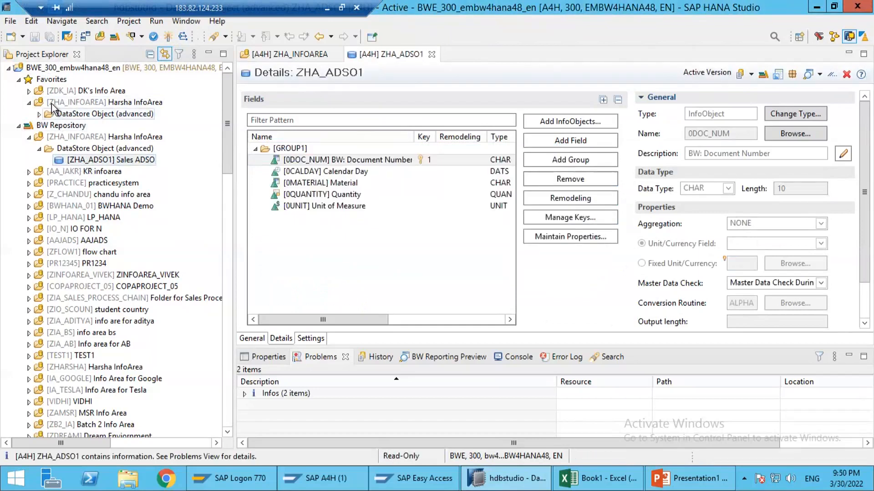
click(39, 114)
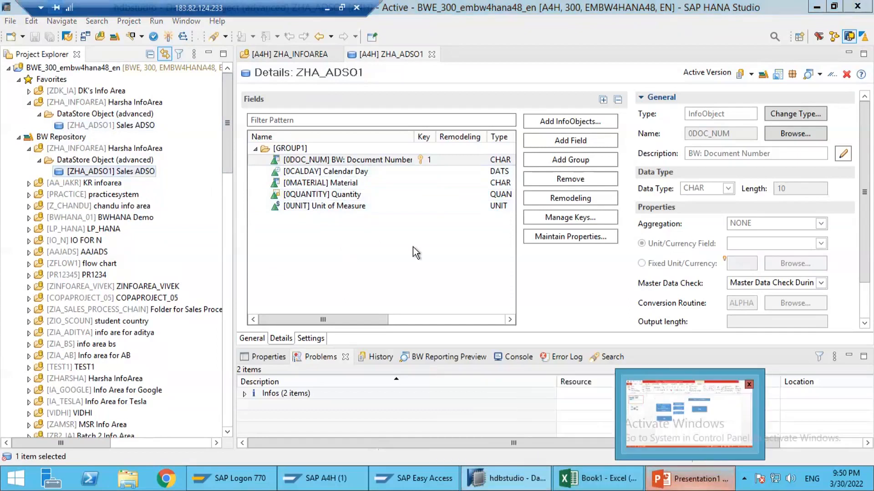
Step: Switch to the PowerPoint presentation and add a blank third slide after slide 2
click(688, 478)
click(93, 220)
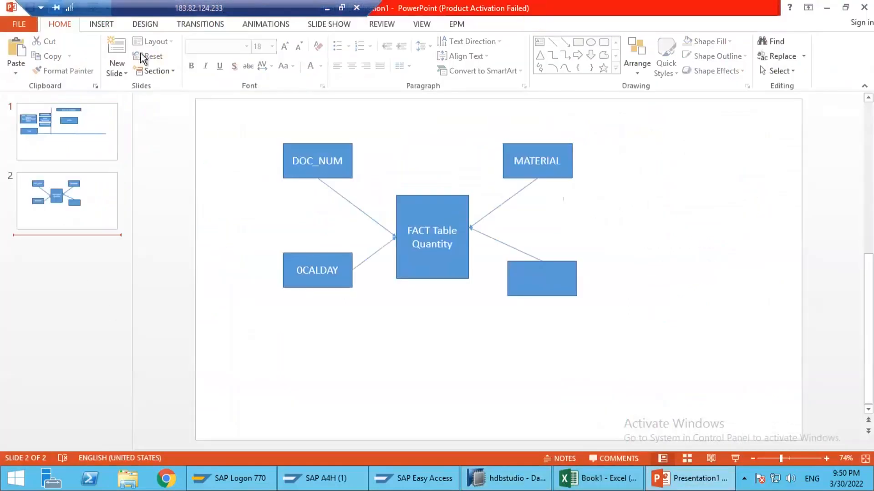
click(119, 50)
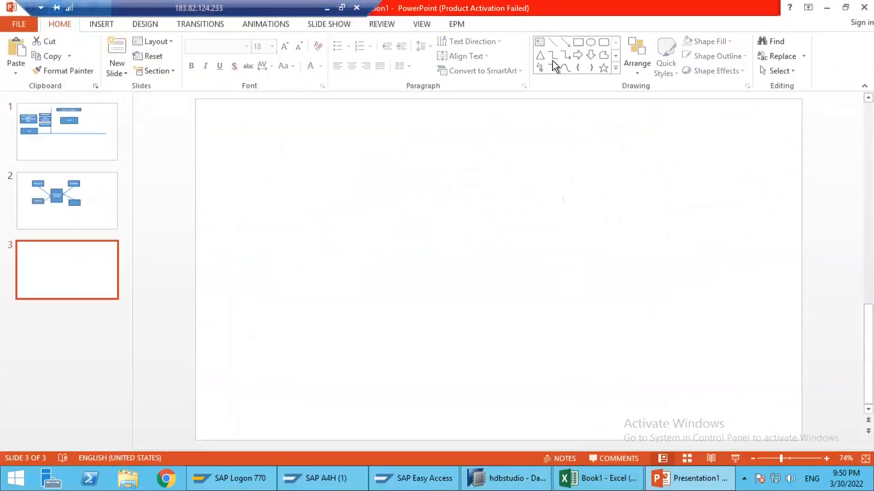
Step: Add a rectangle near the top of slide 3, label it with the technical name ZHA_ADSO1 copied from SAP HANA Studio, and reduce its height slightly
click(578, 42)
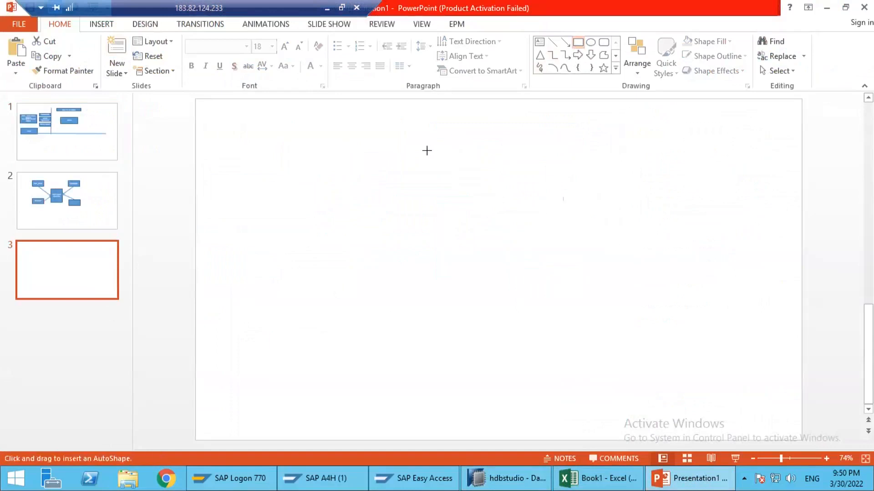
drag(412, 143, 510, 186)
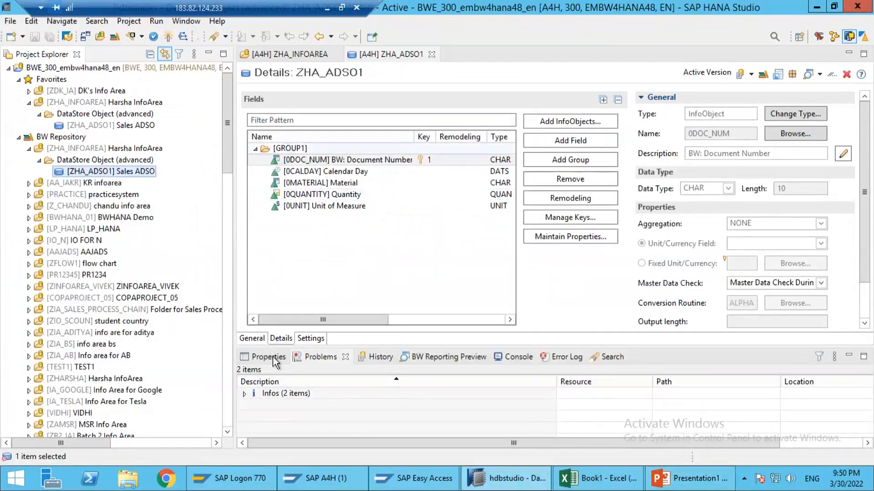
click(251, 338)
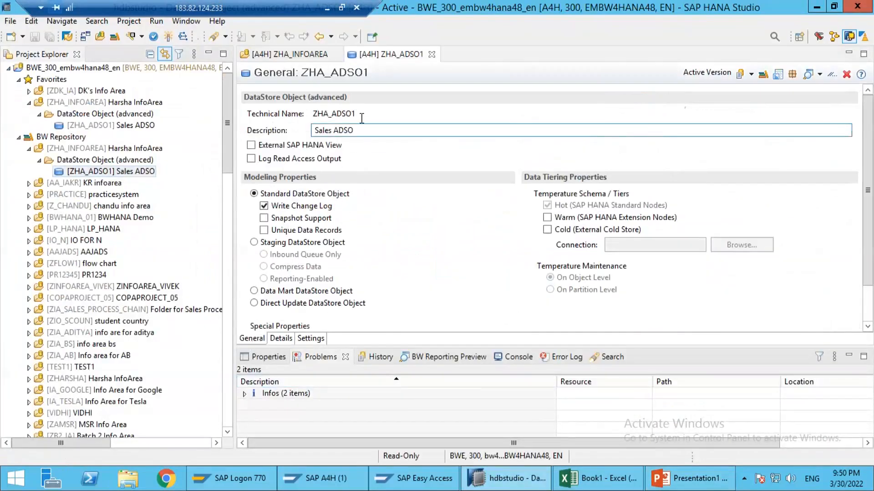
drag(358, 114, 314, 118)
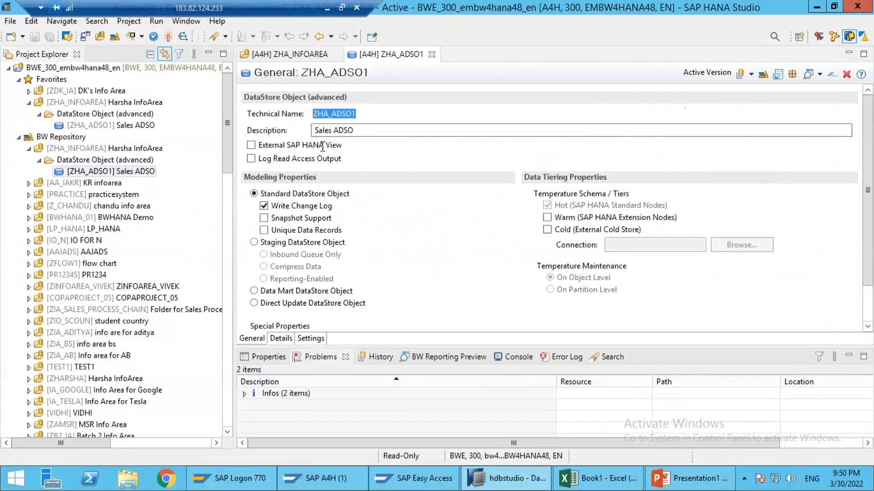
key(alt+Tab)
text(ZHA_ADSO1)
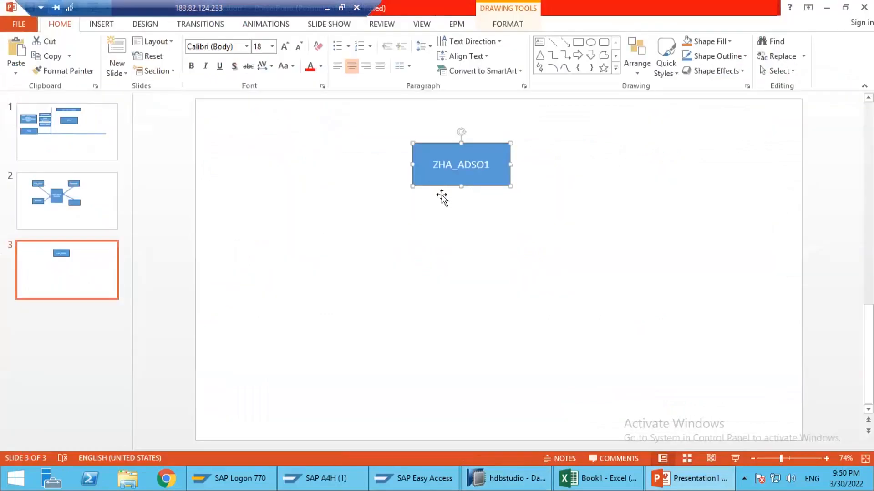
drag(461, 187, 474, 189)
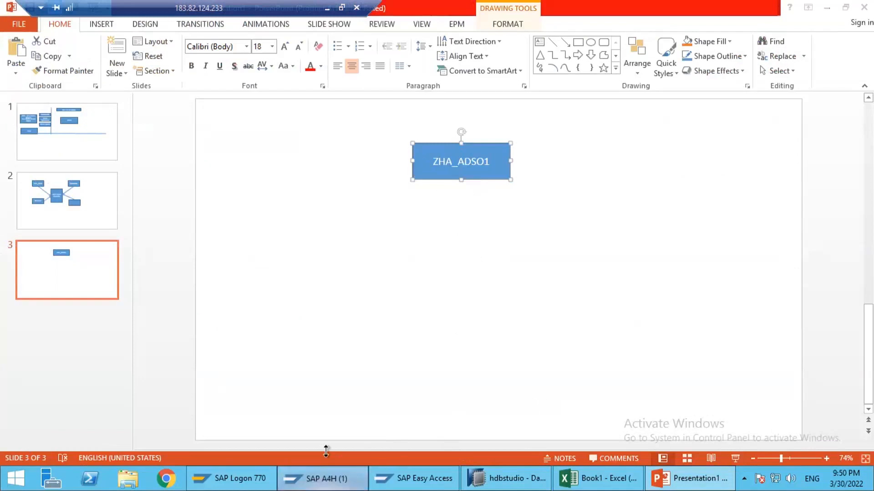
Step: Switch to SAP GUI, close the unused logon session, and start transaction SE11 from the SAP Easy Access session
click(320, 478)
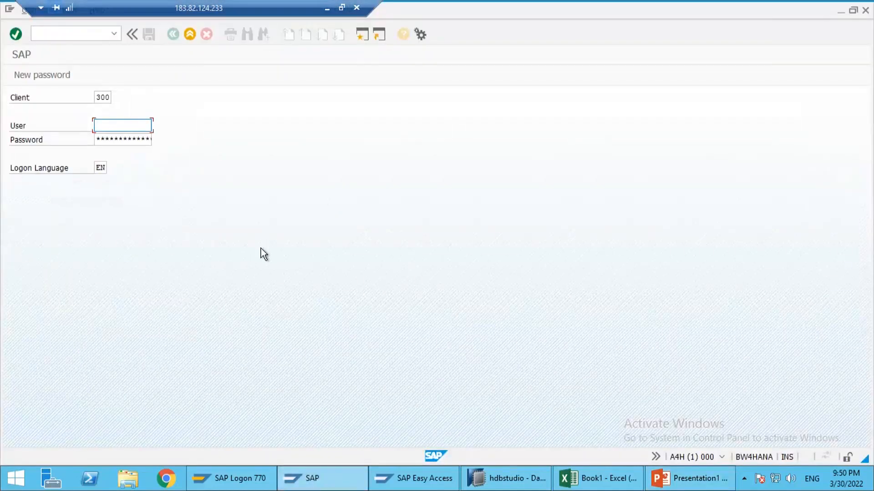
click(866, 11)
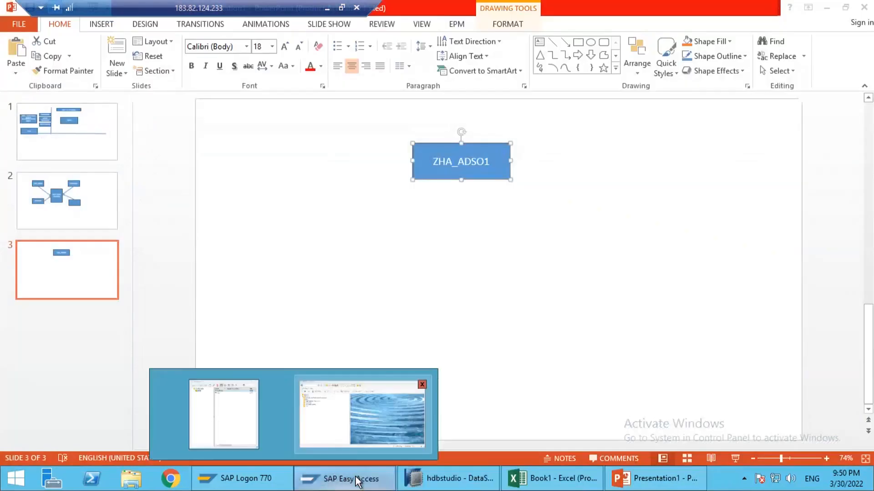
click(357, 480)
click(258, 479)
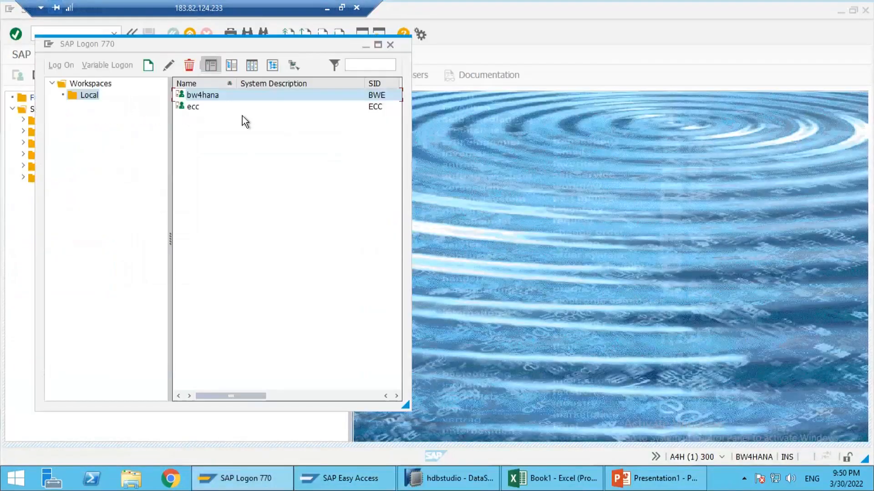
click(496, 132)
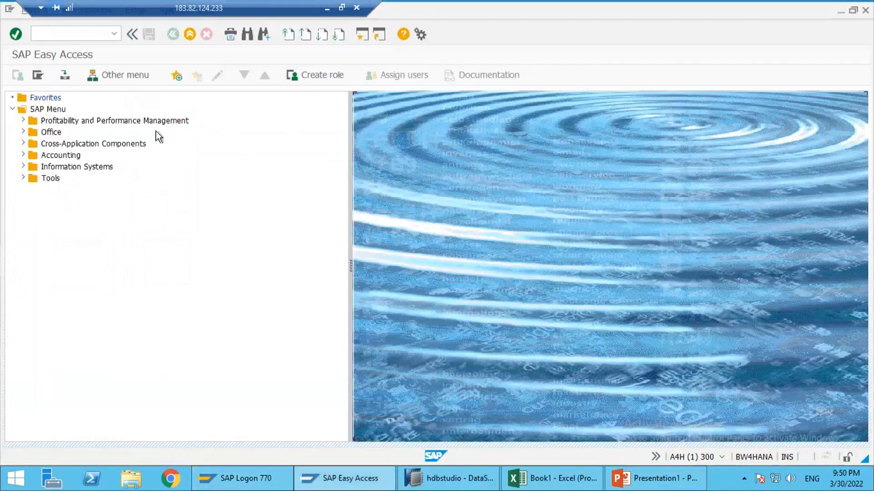
text(se11)
key(Return)
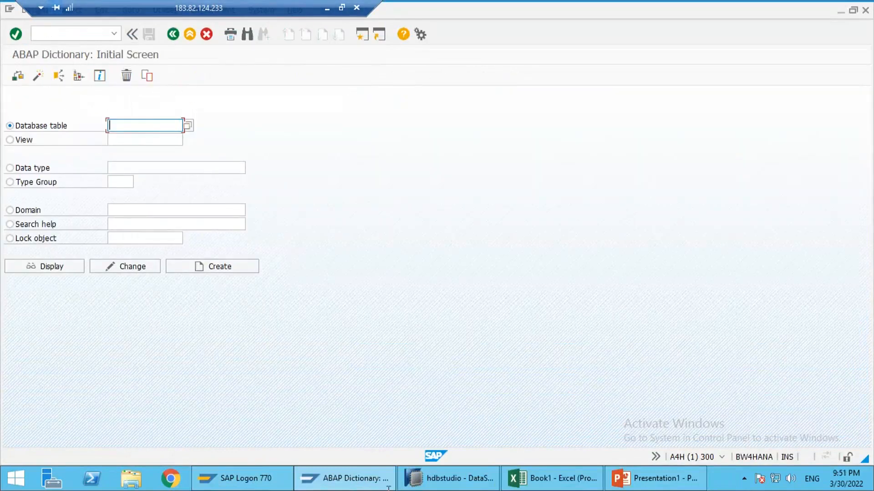
Step: Copy the technical name ZHA_ADSO1 from SAP HANA Studio and search the ABAP Dictionary database tables for *ZHA_ADSO1*
click(474, 486)
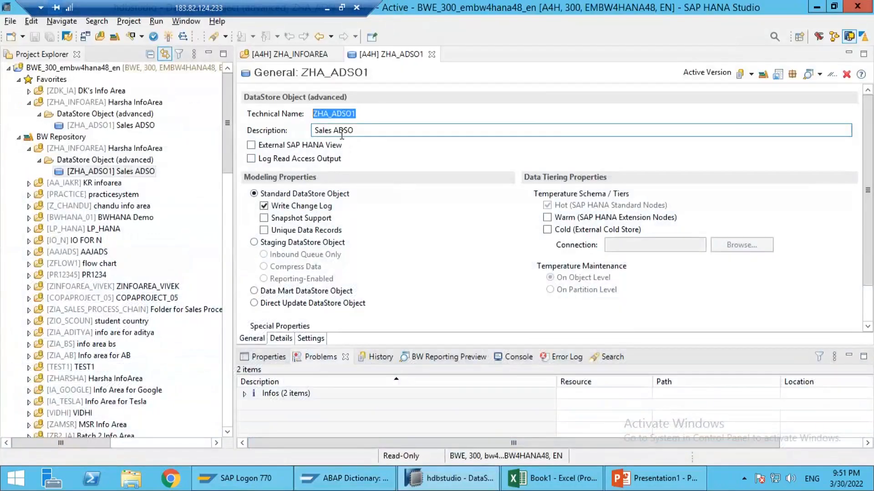
click(341, 130)
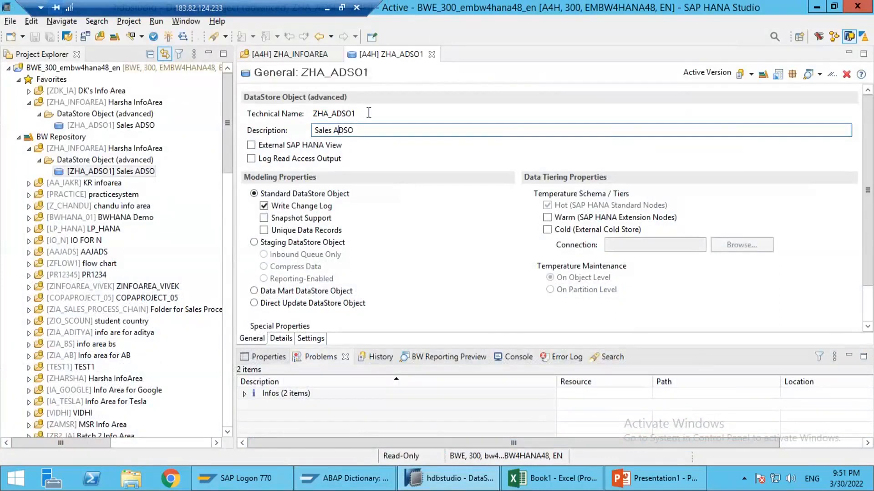
double_click(313, 114)
key(ctrl+c)
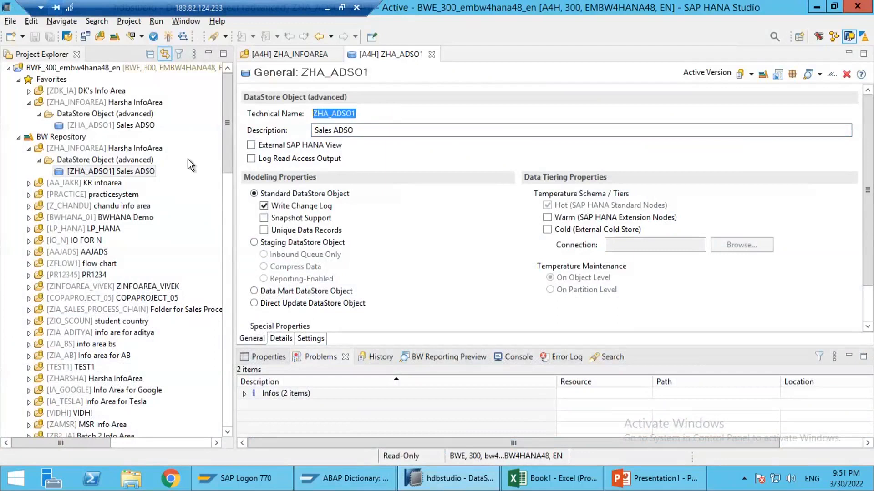
key(alt+Tab)
text(**)
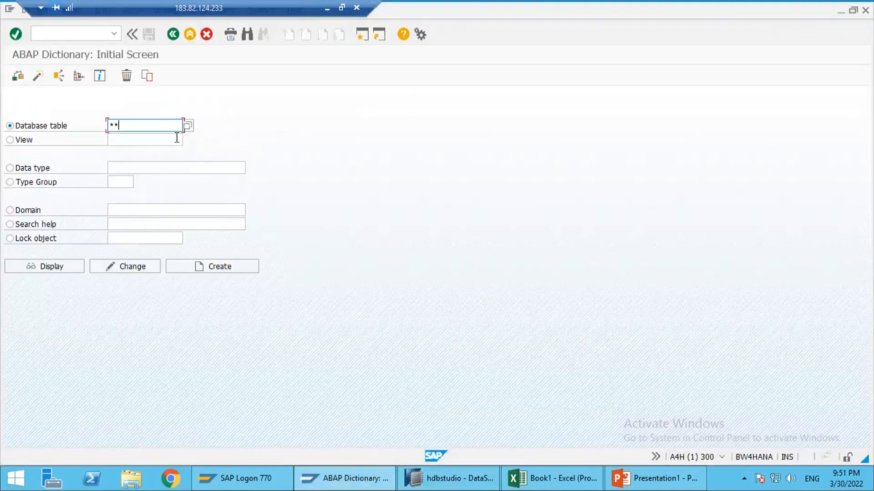
key(ctrl+v)
key(F4)
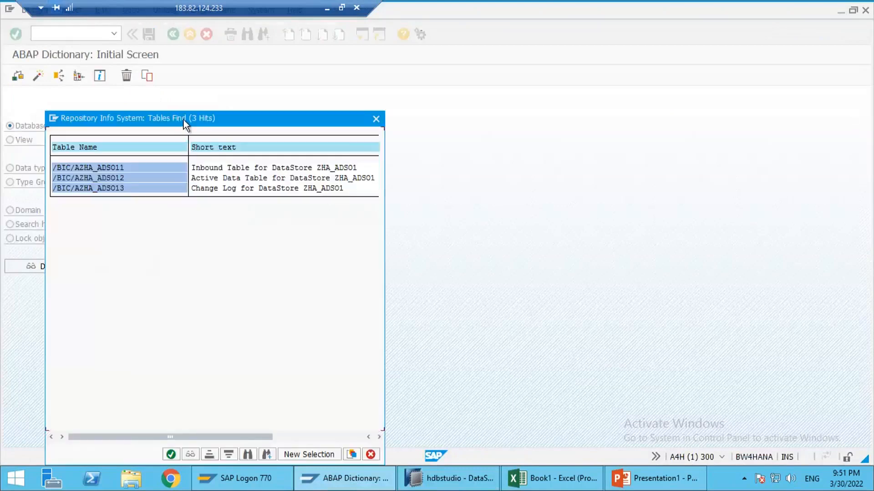
drag(312, 117, 445, 113)
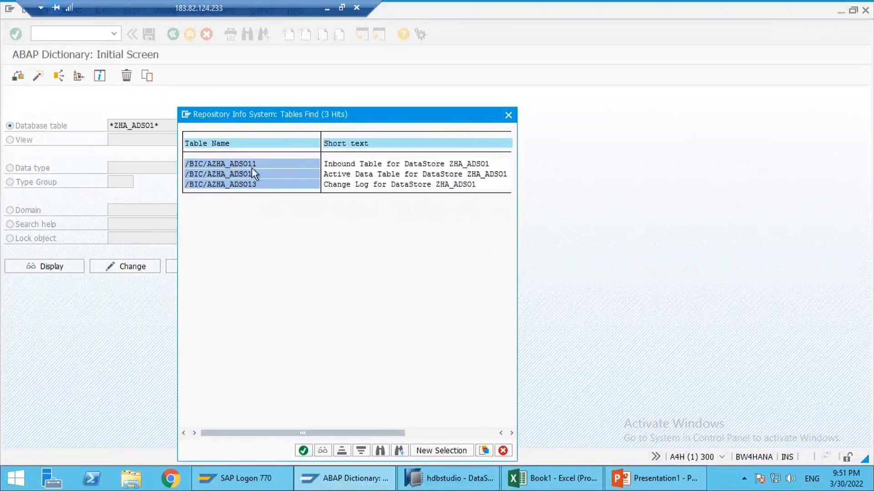
Step: Switch to the Excel workbook and enter "Inbound Table" in cell G3 of Sheet2, above New Table
click(552, 478)
click(132, 443)
click(313, 168)
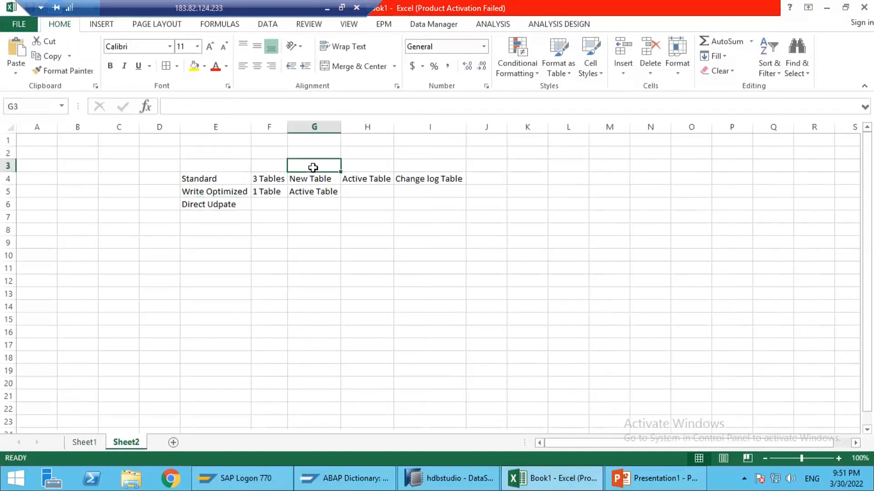
text(INbou)
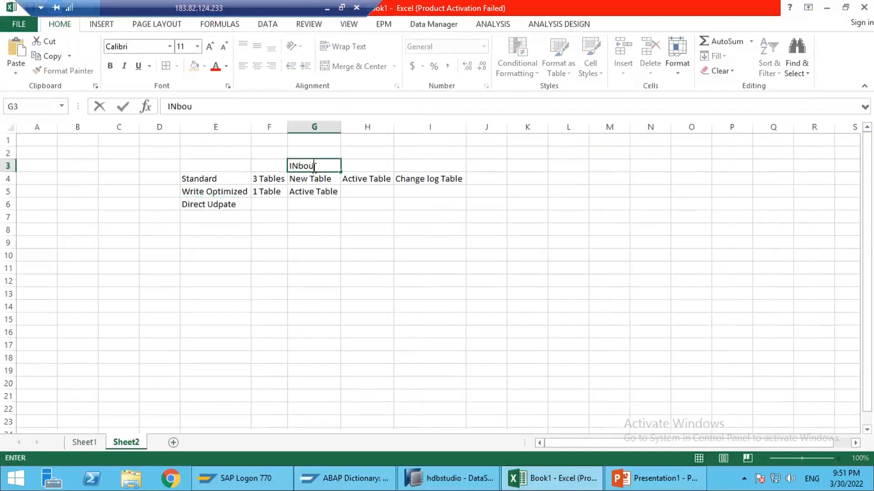
text(nd Table)
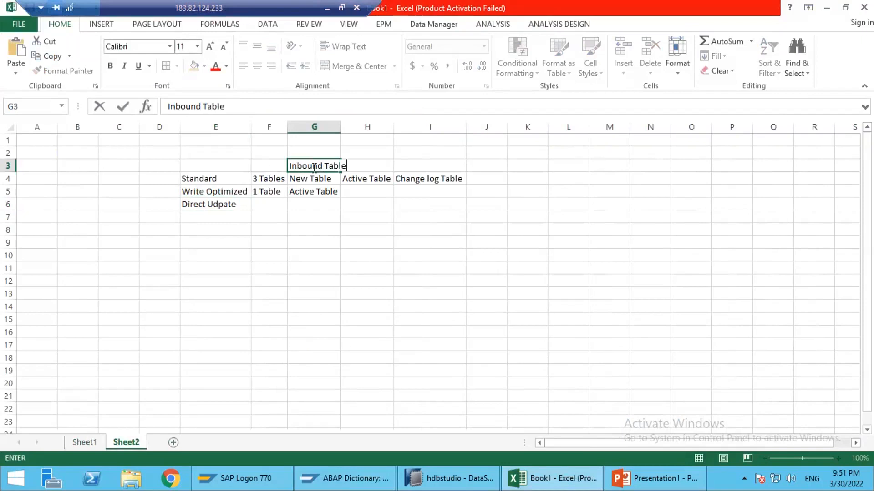
key(Return)
Step: Return to the SAP table search results, choose the active data table /BIC/AZHA_ADSO12, and display its definition
key(alt+Tab)
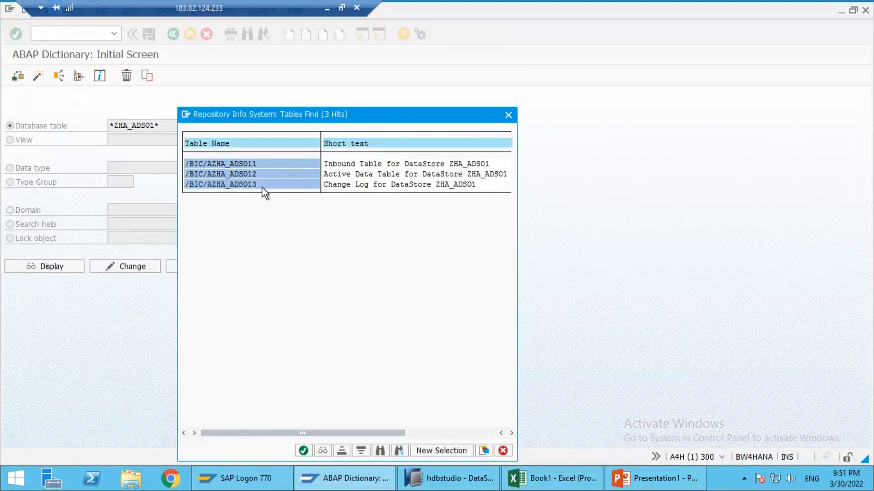
double_click(236, 174)
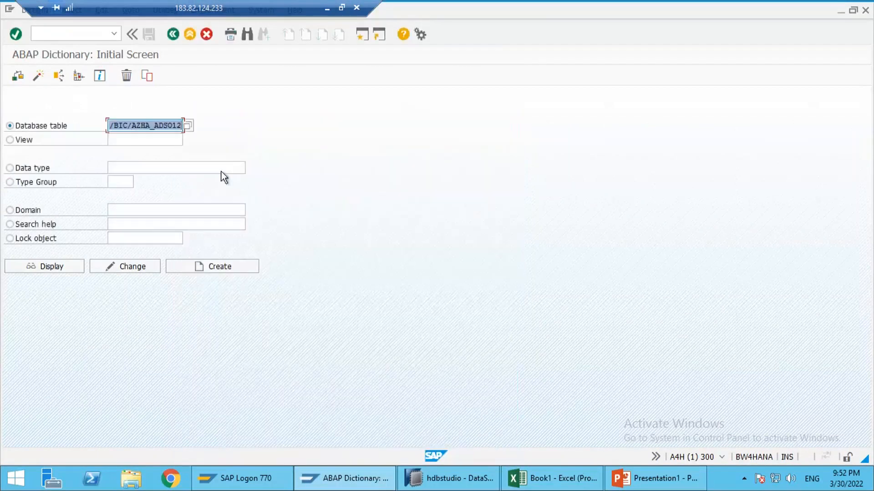
click(66, 266)
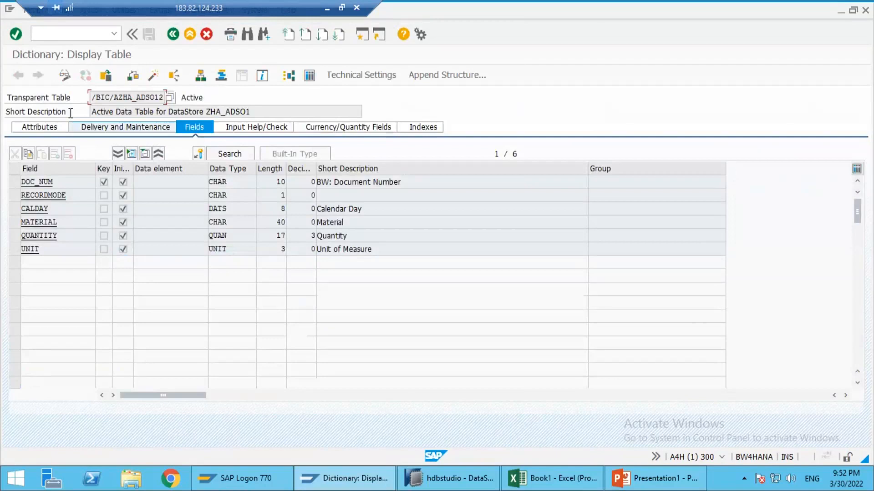
Step: Examine the name and fields of /BIC/AZHA_ADSO12, including RECORDMODE, and compare with the general settings of ZHA_ADSO1 in SAP HANA Studio
drag(90, 98, 200, 97)
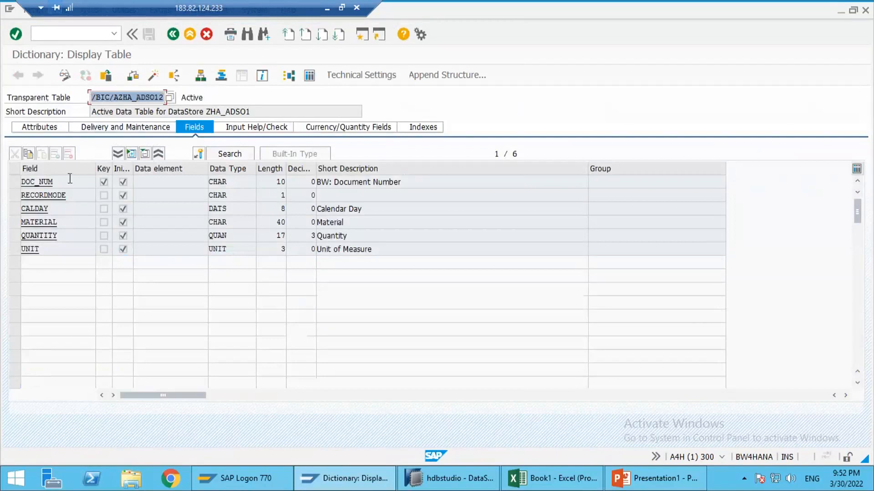
click(365, 183)
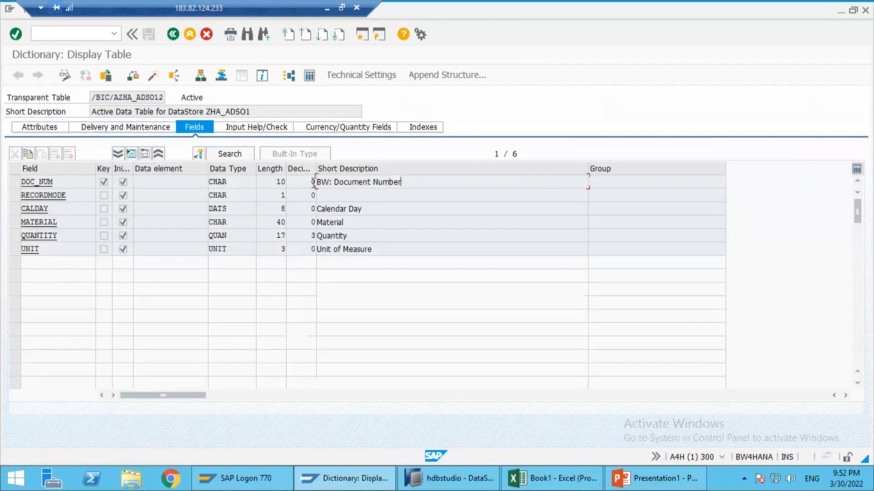
drag(402, 182, 313, 182)
click(342, 211)
click(335, 223)
click(332, 237)
click(331, 249)
drag(69, 198, 19, 198)
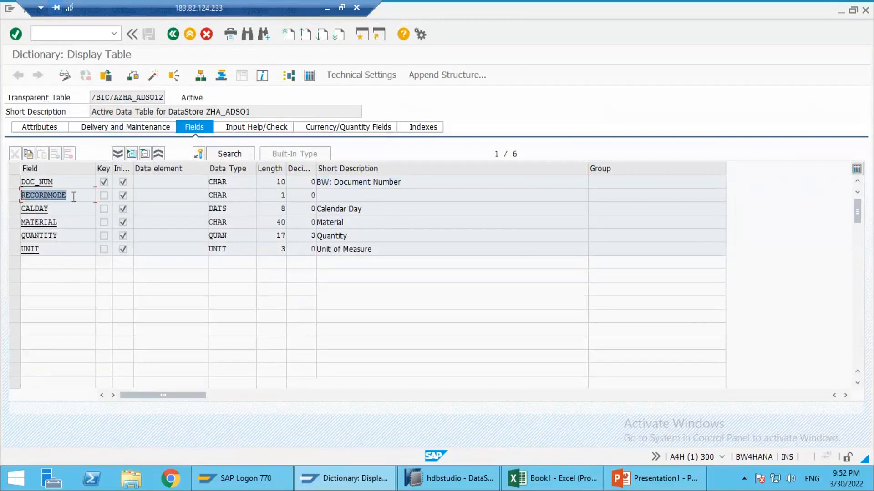
click(95, 200)
click(12, 198)
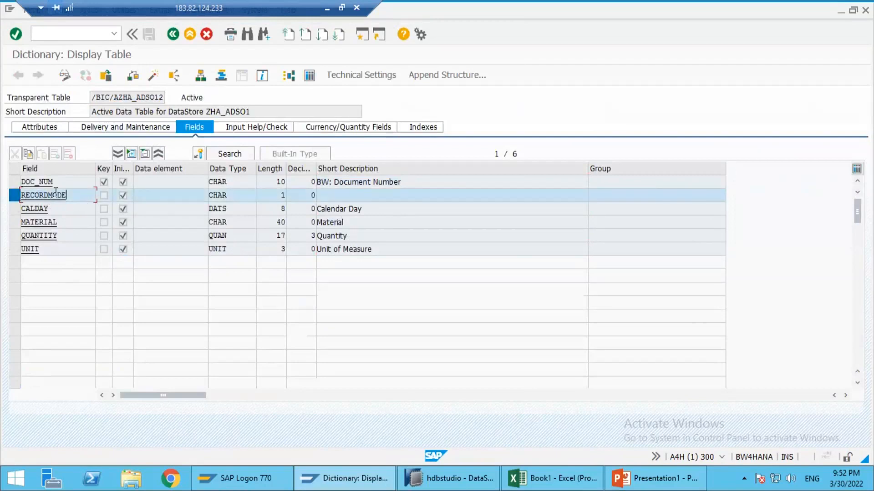
click(446, 472)
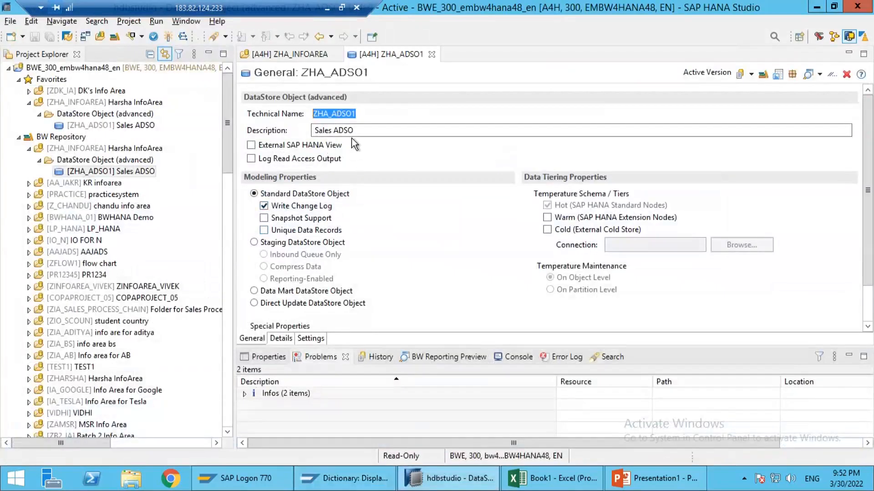
click(359, 115)
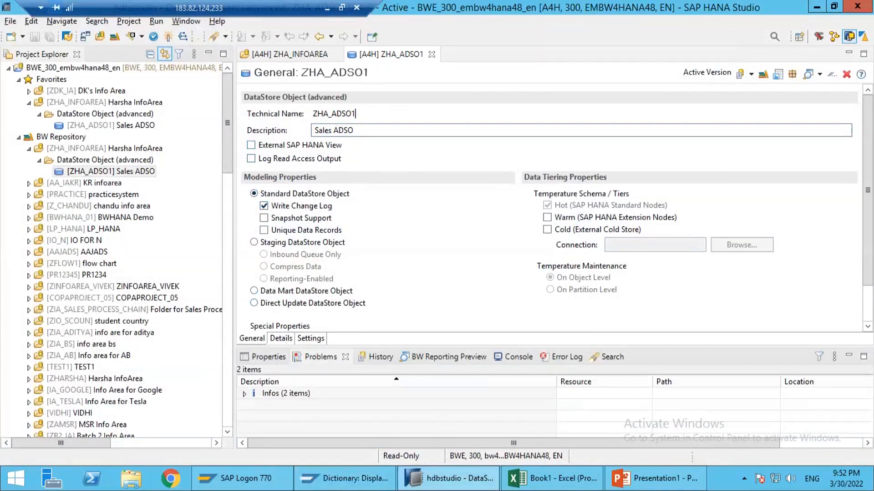
Step: Switch to the PowerPoint presentation and draw an upward arrow from below into the bottom edge of the ZHA_ADSO1 box, shortening it slightly
click(621, 481)
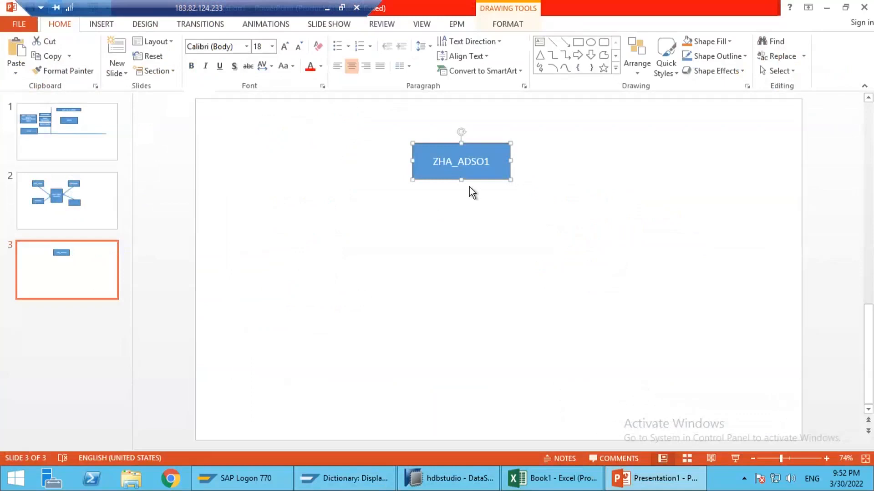
click(441, 216)
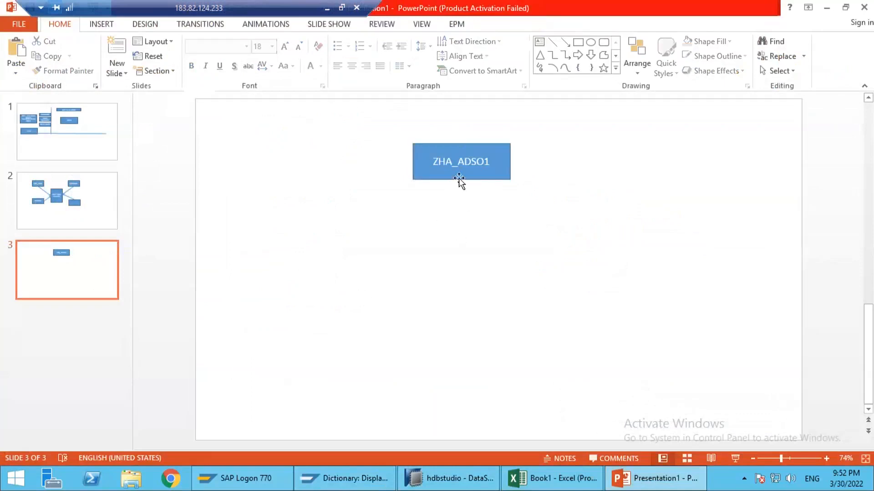
click(566, 42)
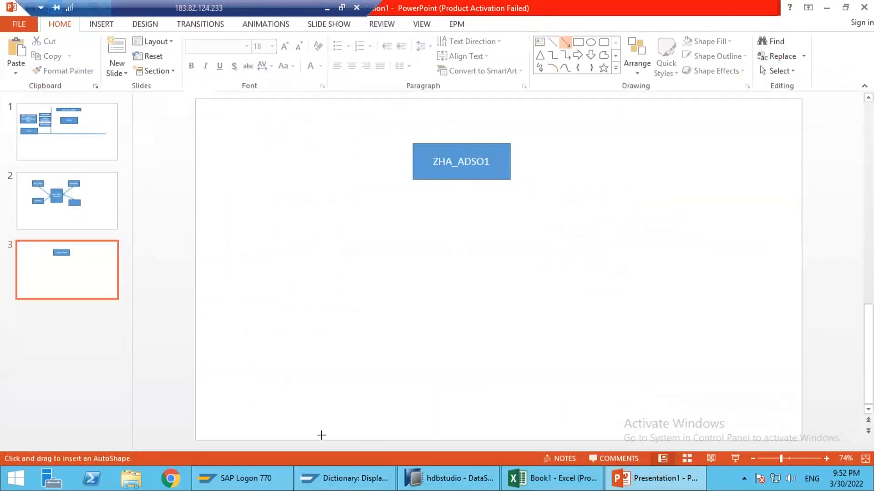
drag(458, 255, 461, 180)
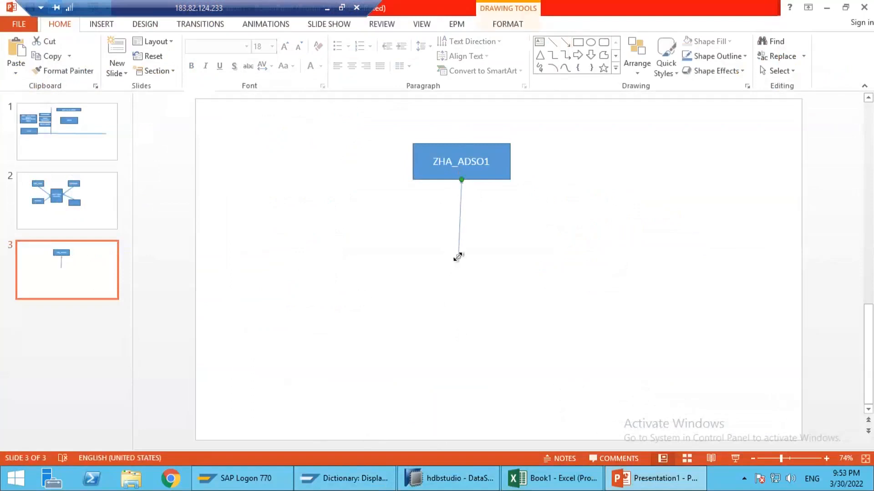
drag(458, 257, 464, 242)
click(396, 254)
drag(395, 250, 580, 302)
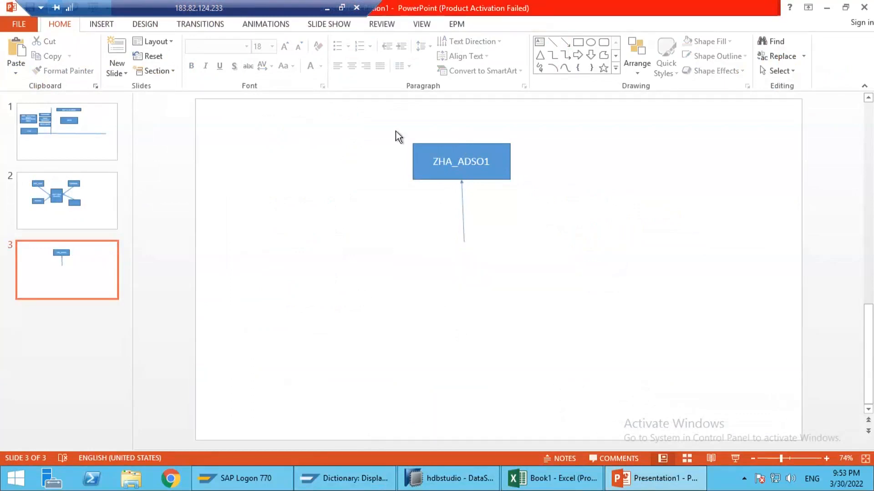
drag(410, 137, 537, 196)
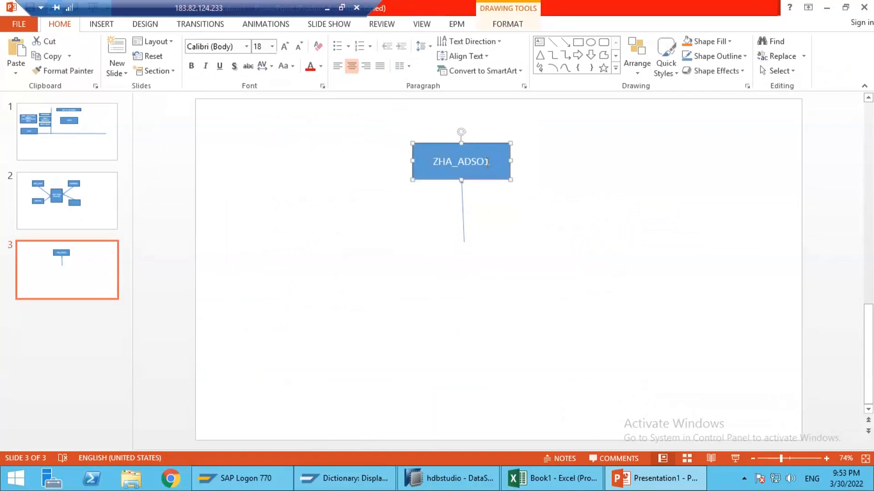
drag(376, 127, 535, 189)
drag(395, 239, 550, 288)
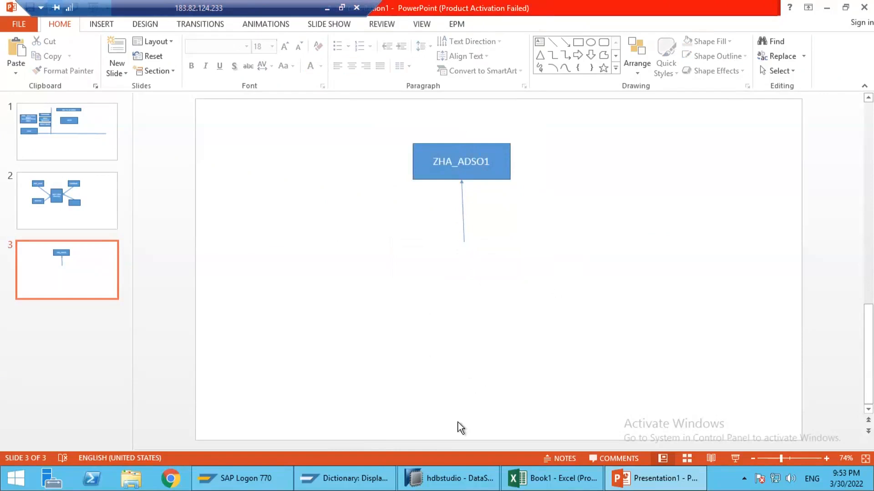
Step: Switch to SAP HANA Studio, check the version status of ZHA_ADSO1, and return to the PowerPoint presentation
click(435, 474)
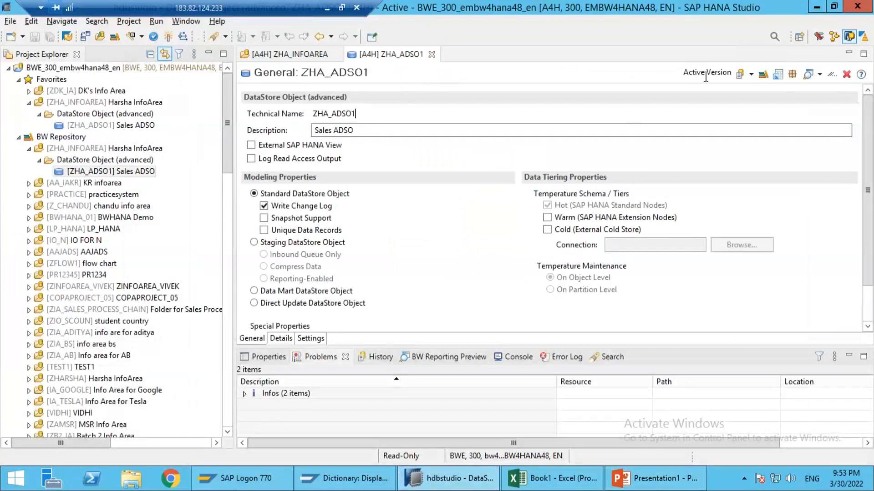
click(817, 7)
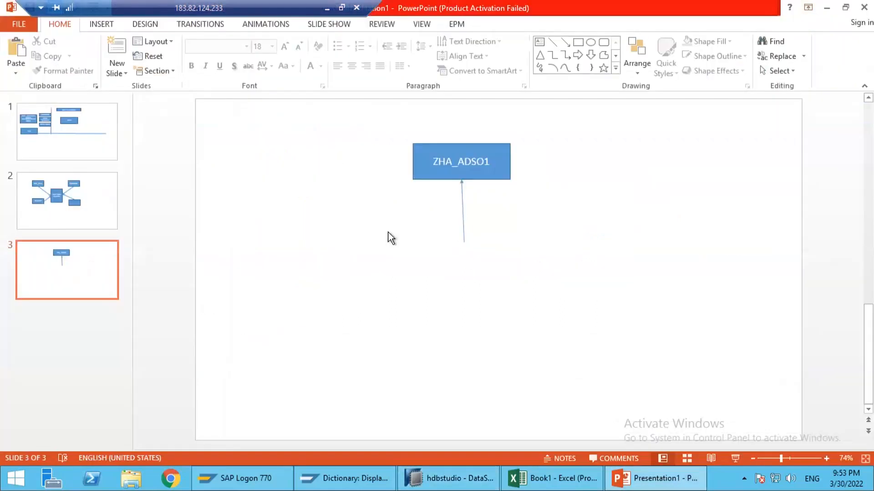
Step: Draw a long, nearly horizontal line beneath the ZHA_ADSO1 box, crossing the lower part of the upward arrow
click(550, 45)
mouse_move(629, 251)
mouse_down()
mouse_move(657, 205)
mouse_move(661, 231)
mouse_up()
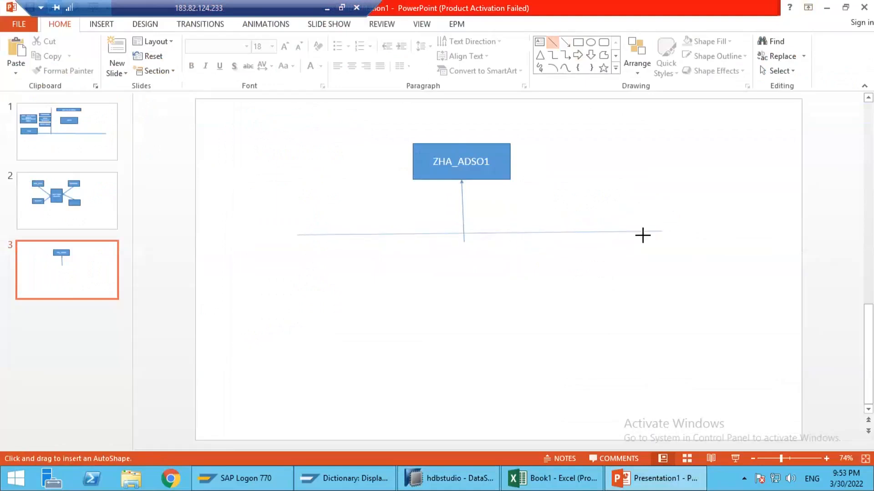
click(463, 214)
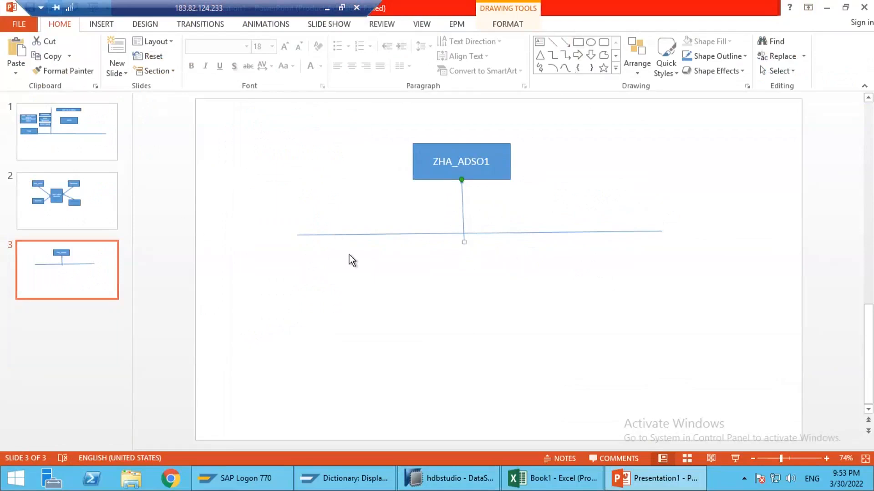
Step: Insert a small flowchart Card shape just below the horizontal line, near the tail of the upward arrow
click(615, 68)
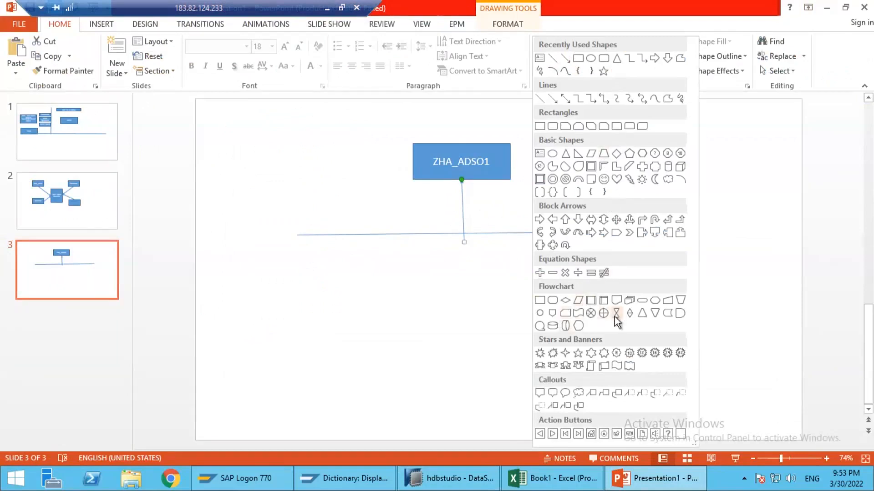
click(567, 317)
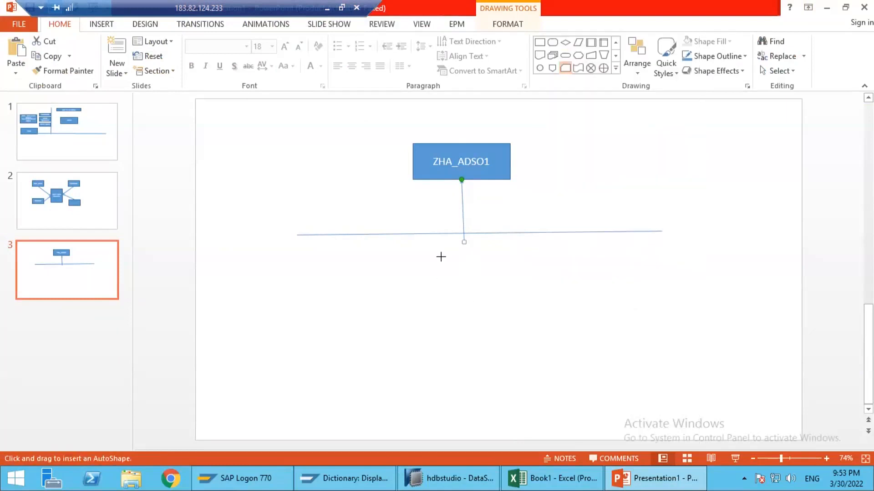
mouse_move(441, 257)
mouse_down()
mouse_move(487, 297)
mouse_move(551, 273)
mouse_move(545, 278)
mouse_up()
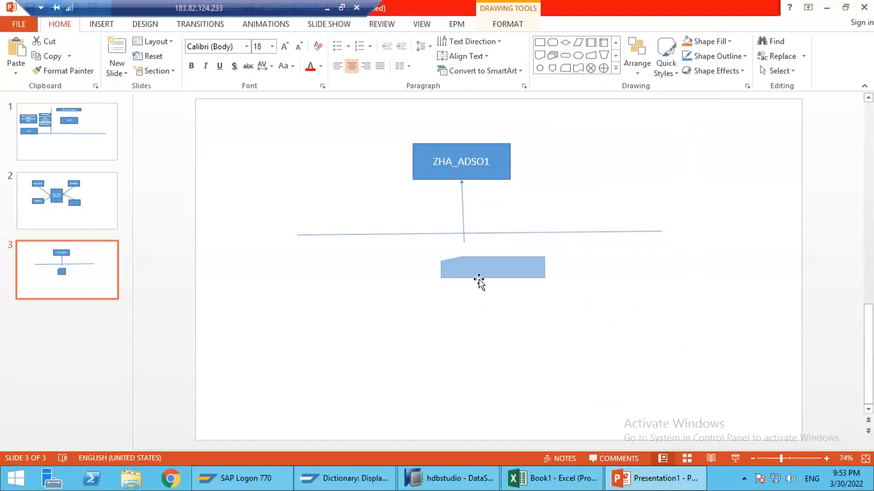
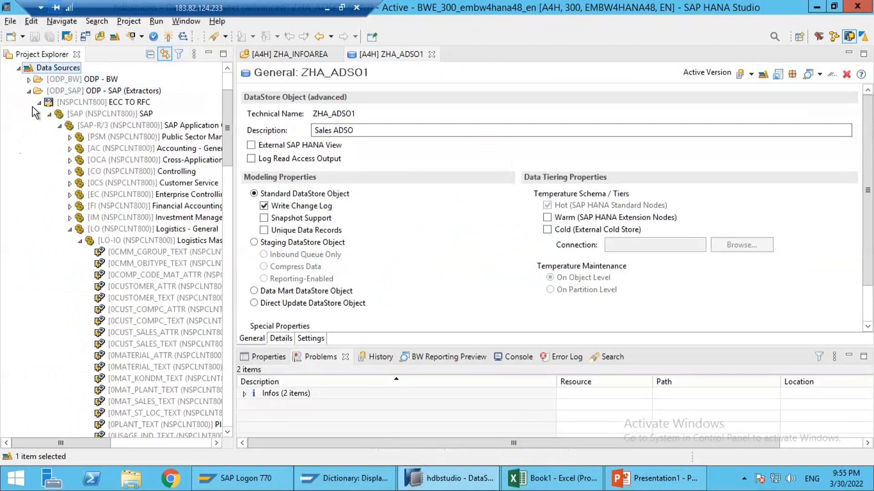
Step: Collapse the ODP_SAP extractors and compare the application components under the FILE and FILESYSTEM flat-file source systems
click(29, 91)
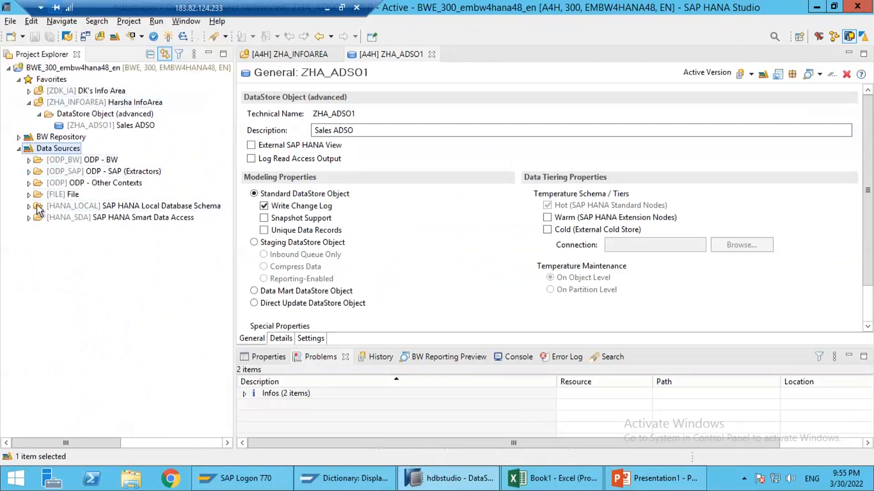
click(29, 194)
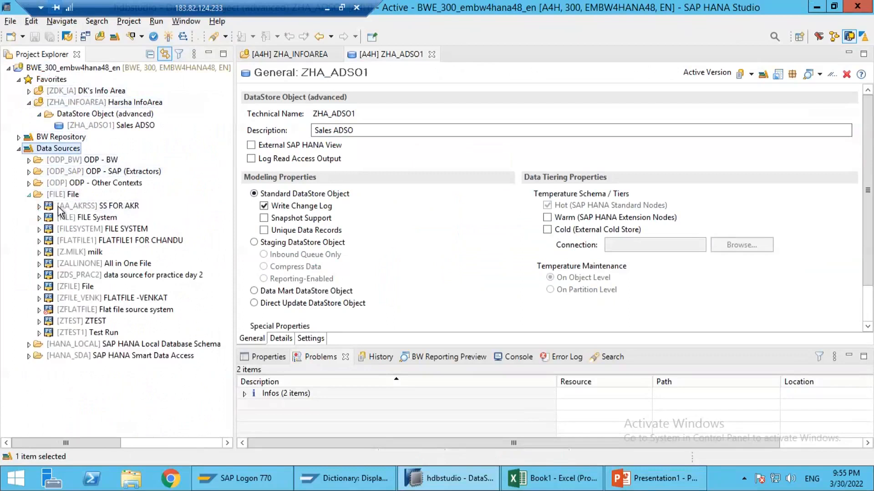
click(39, 229)
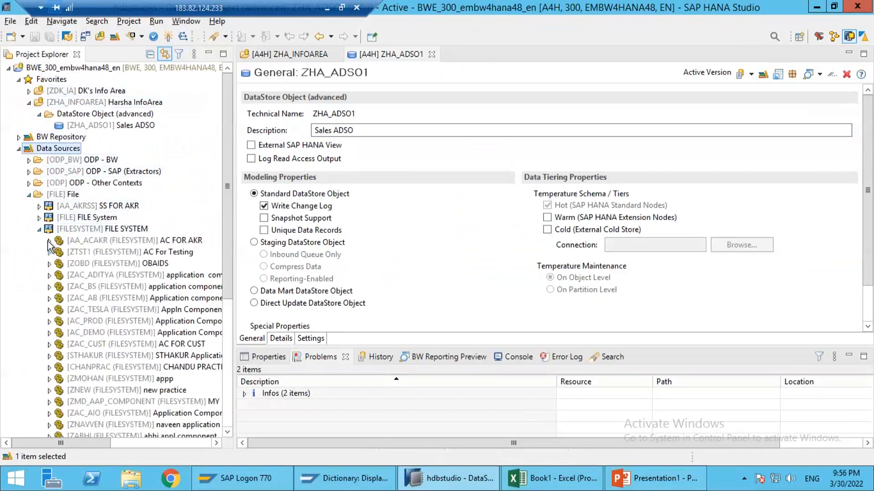
click(40, 218)
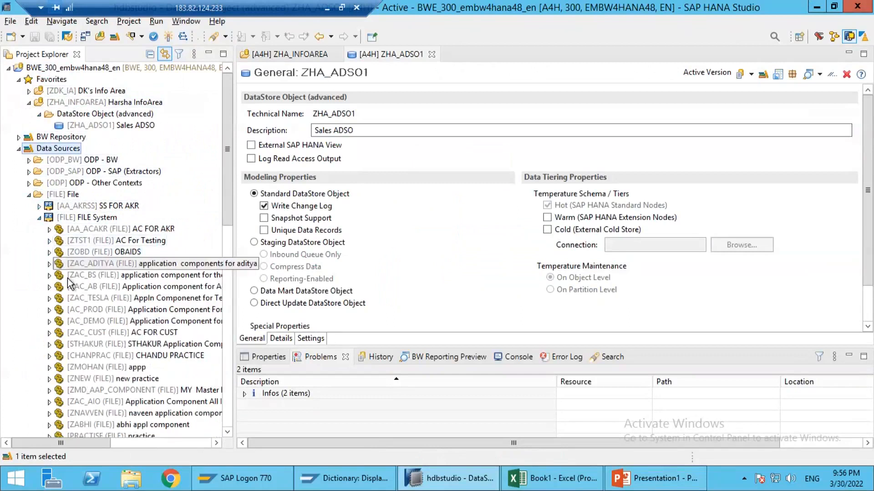
double_click(53, 216)
click(39, 229)
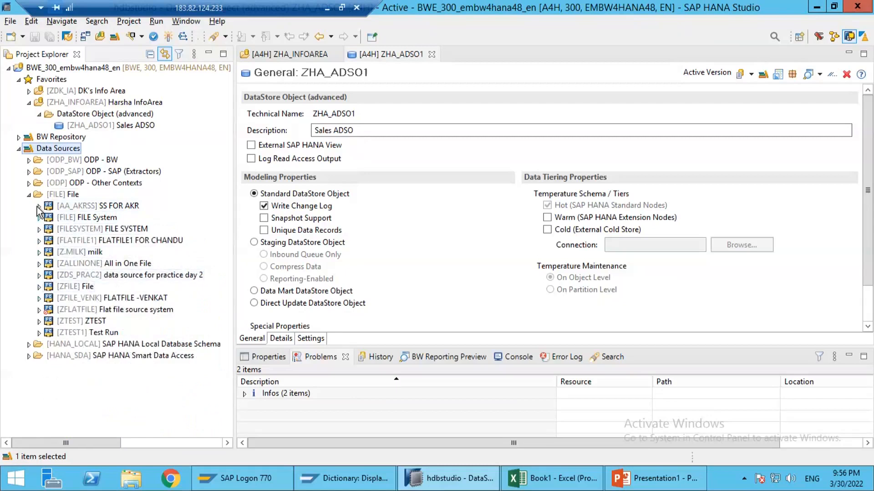
click(39, 217)
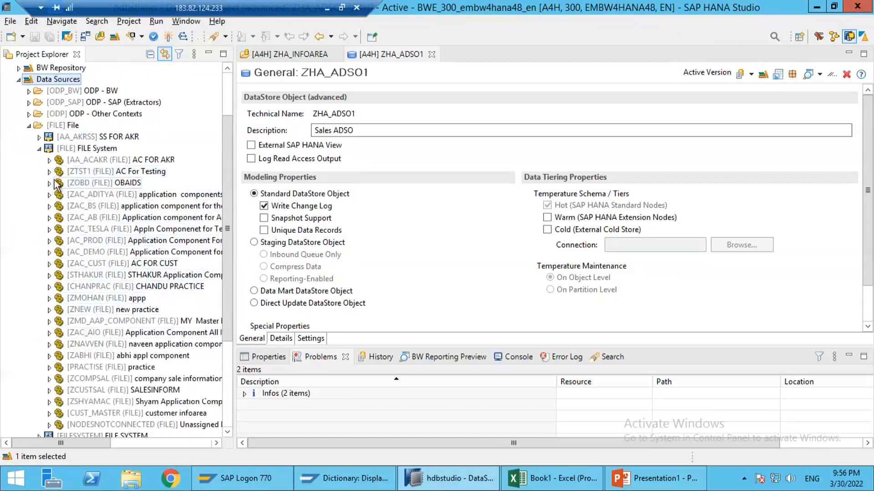
click(39, 148)
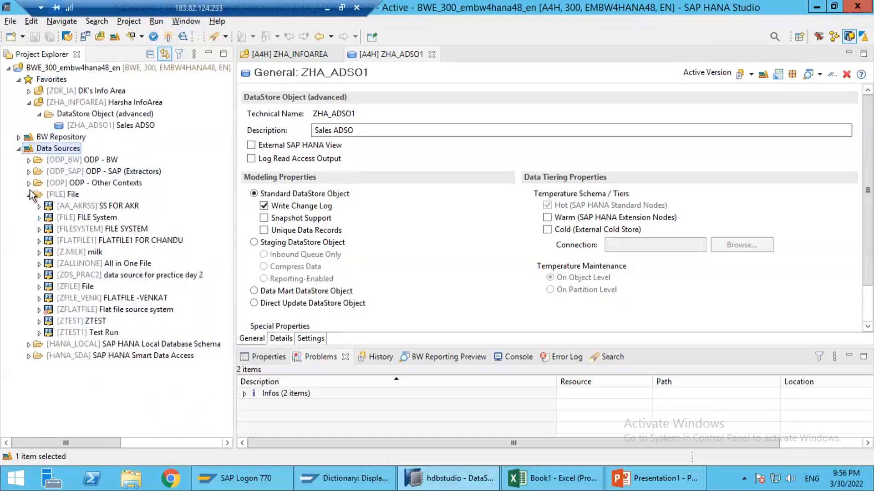
click(39, 229)
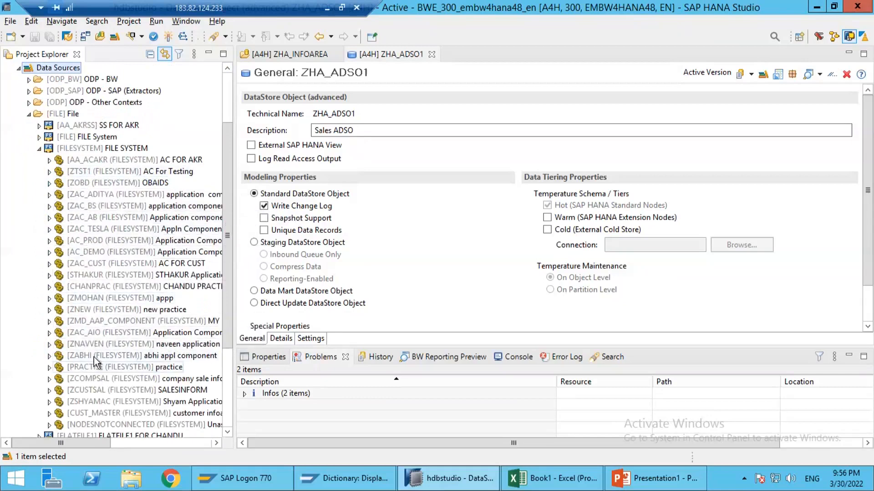
click(98, 321)
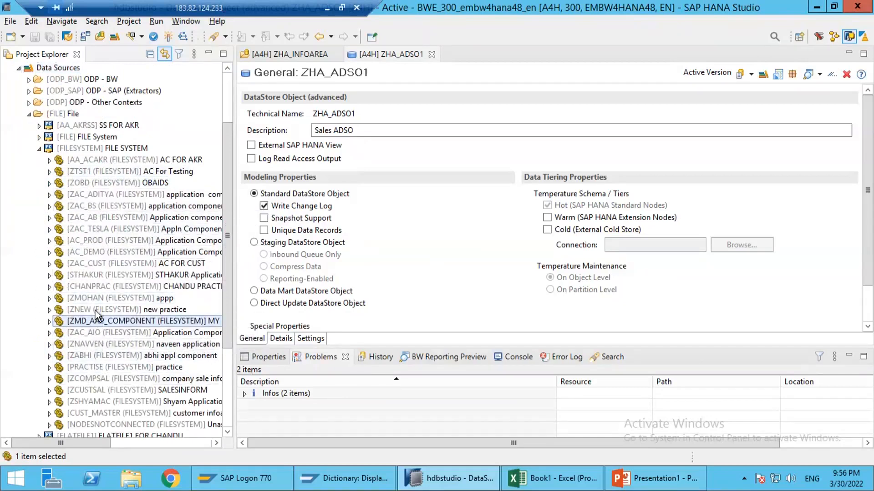
click(38, 149)
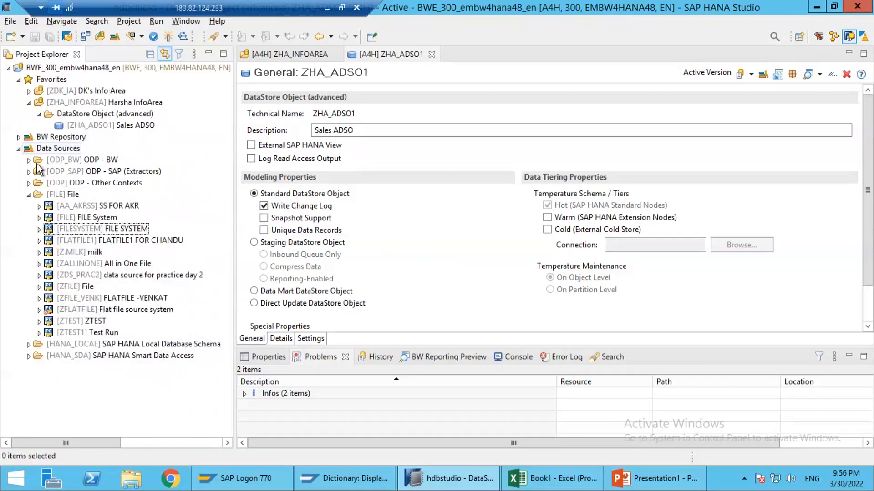
Step: Expand the FILE source system and review its application components down to the unassigned nodes
click(39, 218)
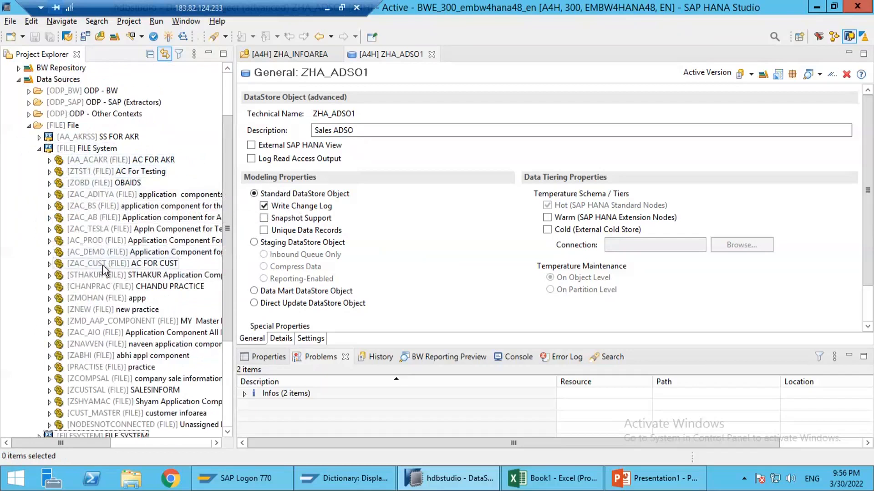
scroll(103, 266, down, 2)
scroll(102, 267, up, 4)
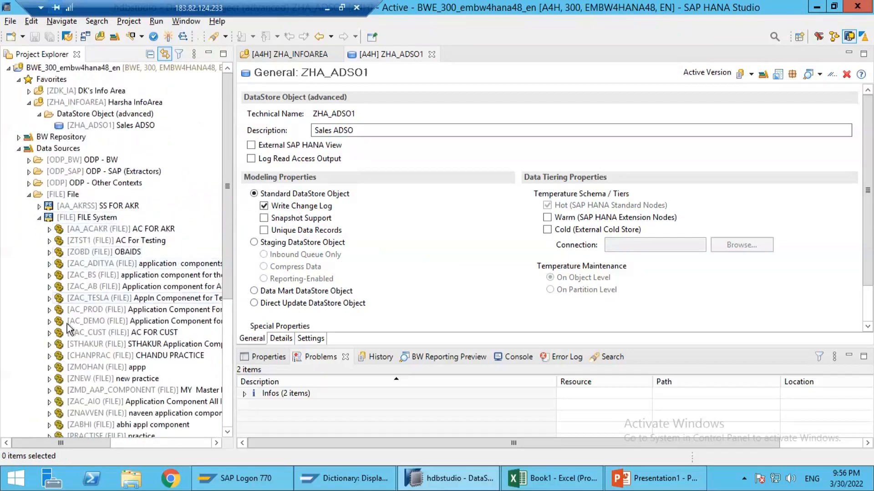
scroll(116, 242, down, 3)
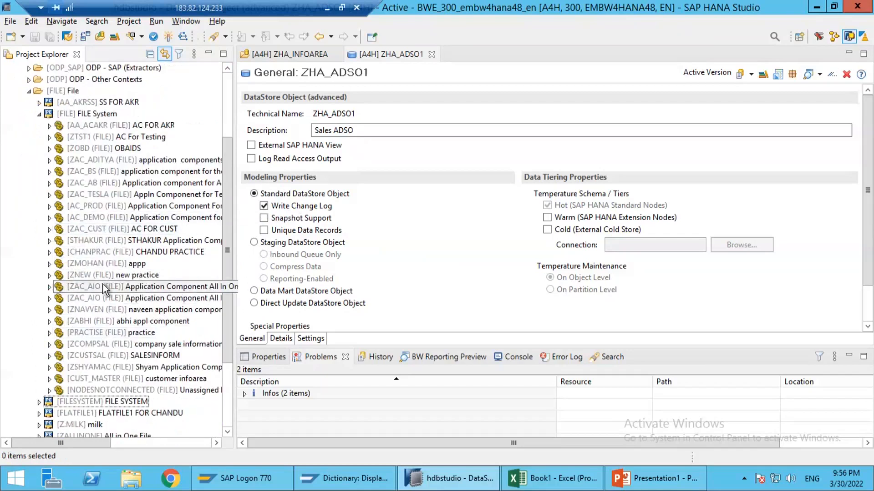
click(86, 391)
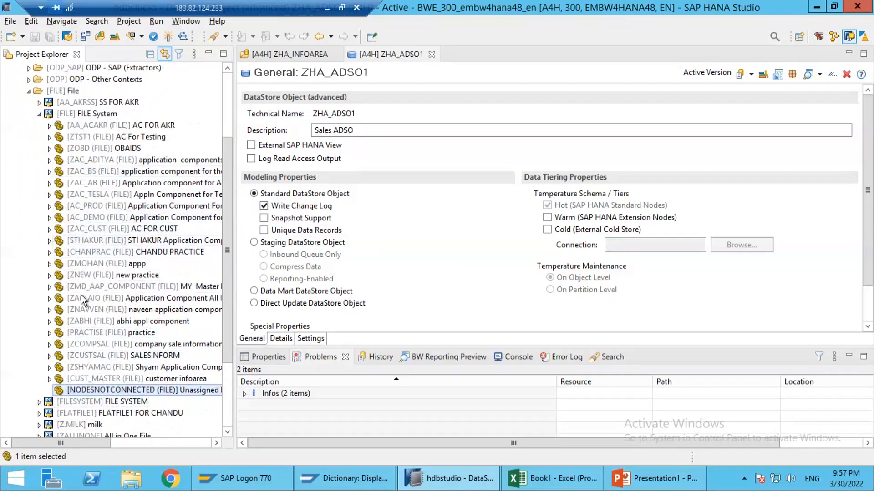
Step: Create application component ZHA_APP_COMPONENT under the FILE source system, described with the owner's first name and "App Component"
click(75, 114)
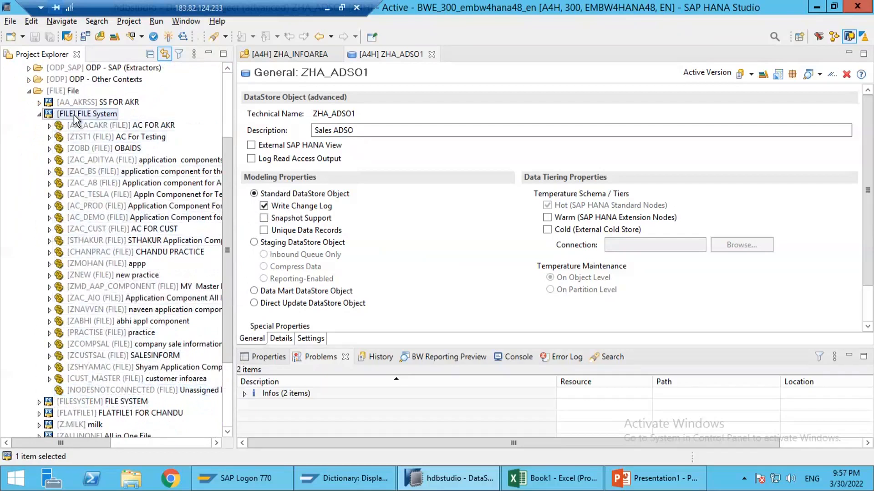
right_click(75, 116)
mouse_move(120, 124)
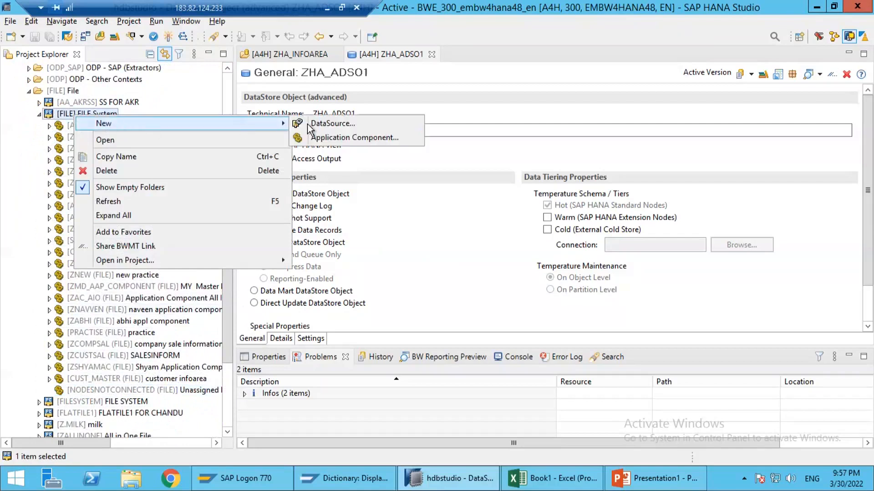
click(324, 138)
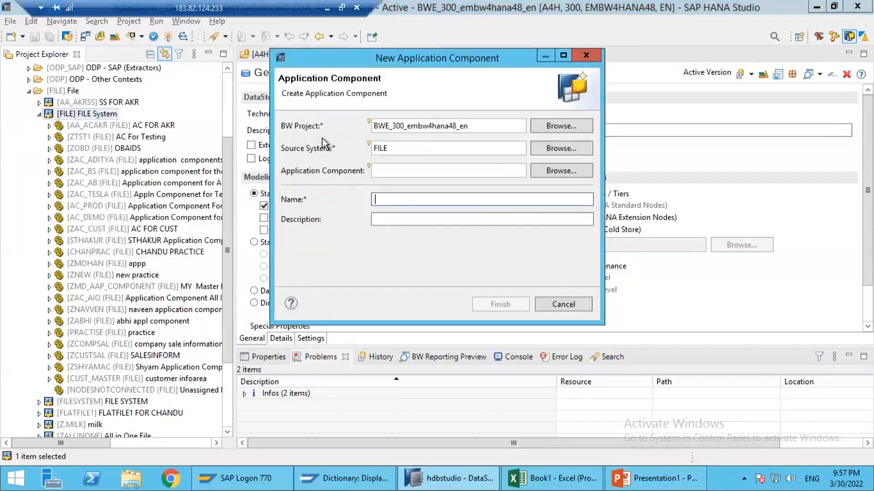
text(ZHA_APP_COMPONENT)
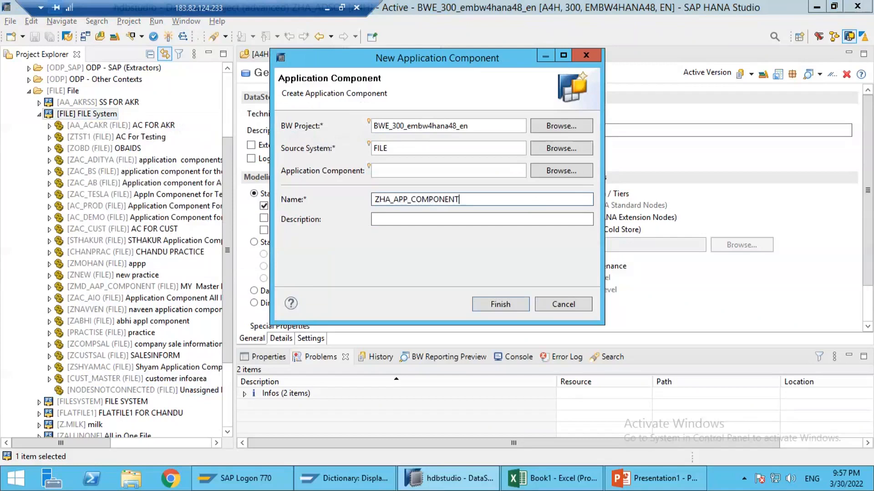
key(Tab)
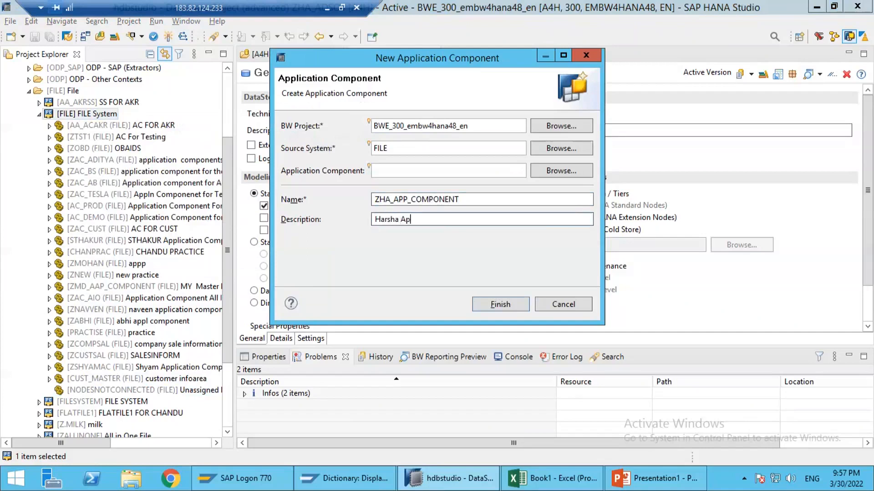
text(Harsha App Component)
key(Return)
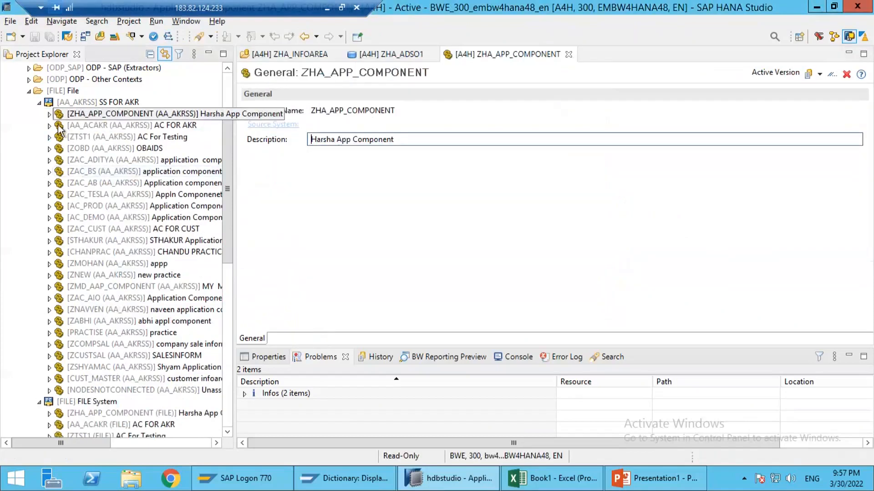
Step: Select ZHA_APP_COMPONENT under the AA_AKRSS source system and check which new objects can be created beneath it
click(88, 117)
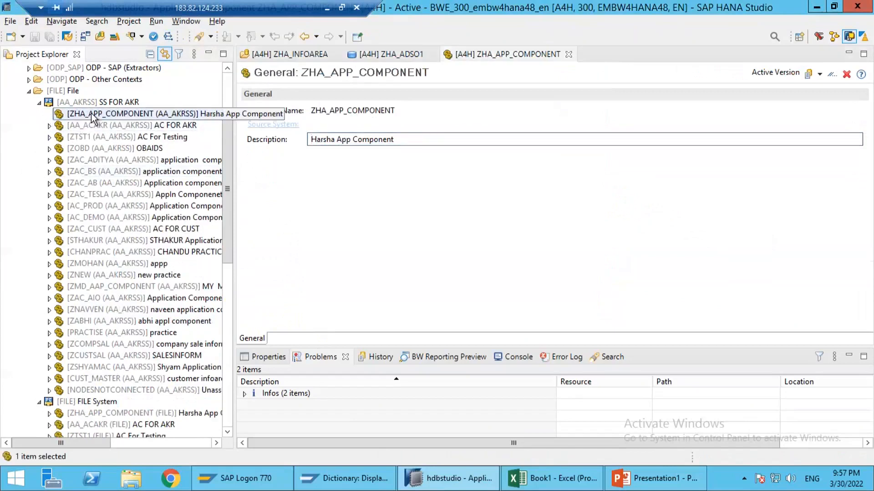
scroll(113, 142, up, 3)
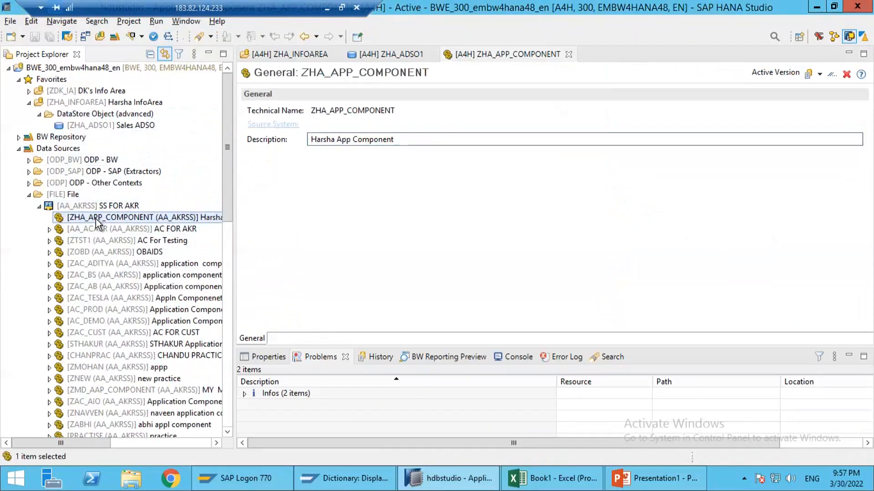
right_click(96, 223)
key(Escape)
key(Escape)
right_click(121, 222)
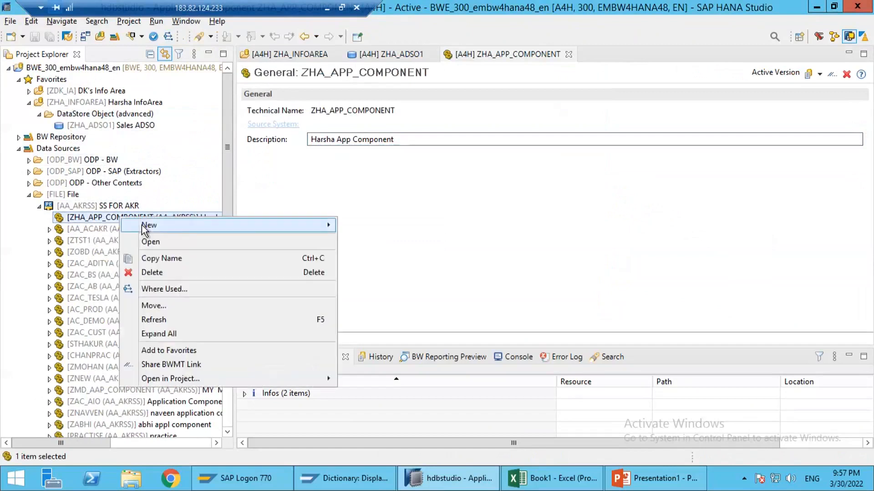
mouse_move(262, 227)
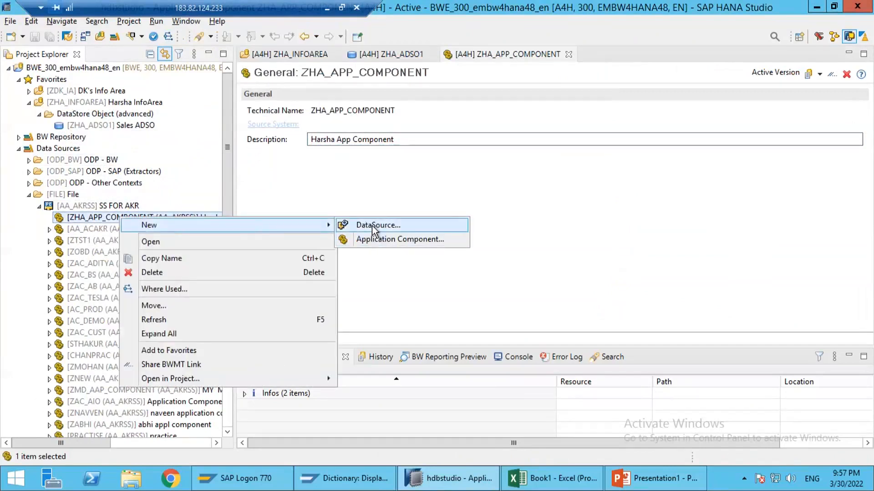
click(95, 219)
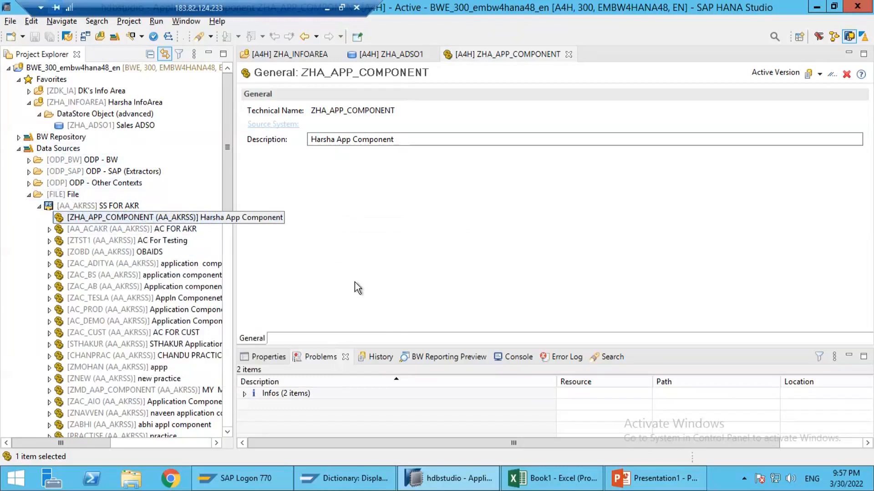
Step: Switch to Excel and create a new blank workbook
click(550, 478)
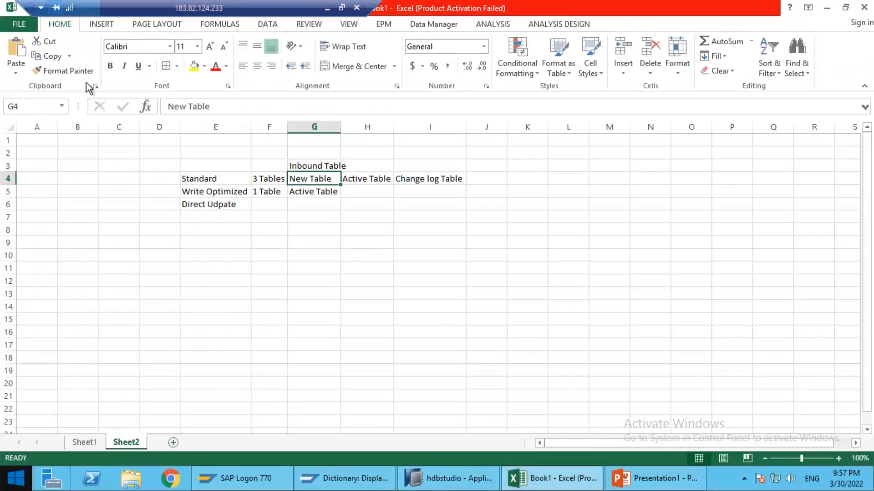
click(23, 23)
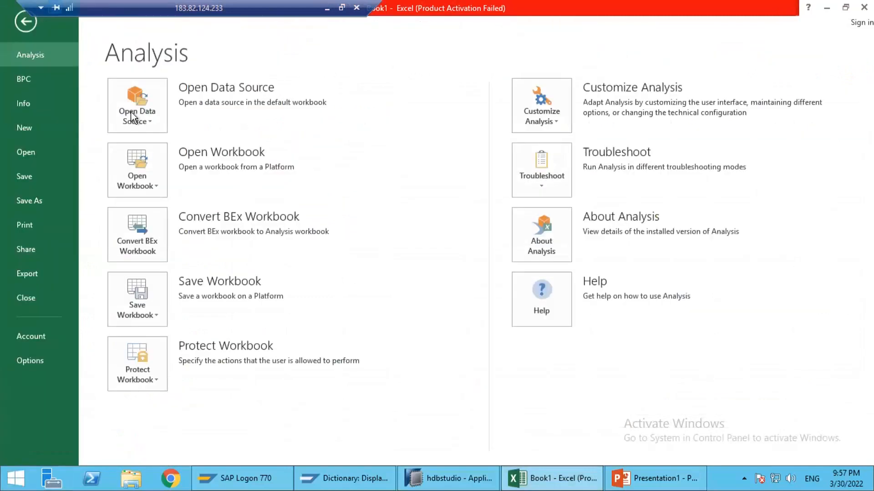
click(25, 129)
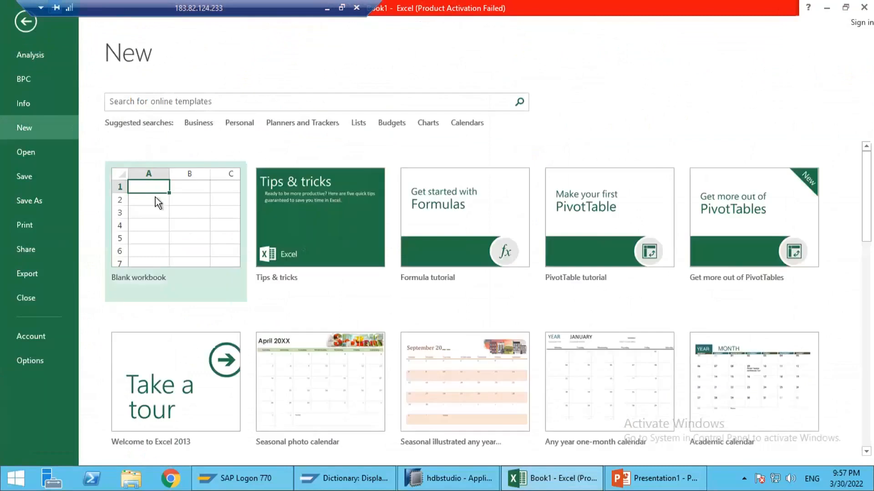
key(Escape)
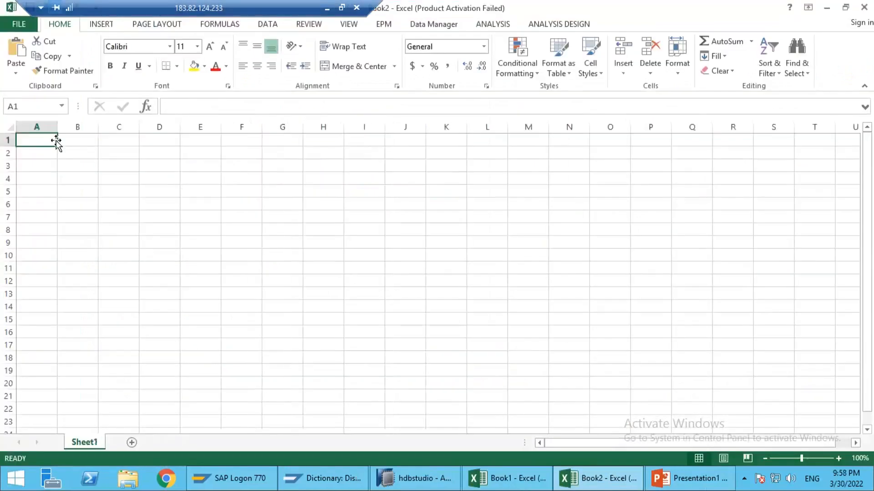
Step: Enter the column headers 0doc_number, 0calday, 0material, 0quantity and unit in cells A1 to E1
text(0docu)
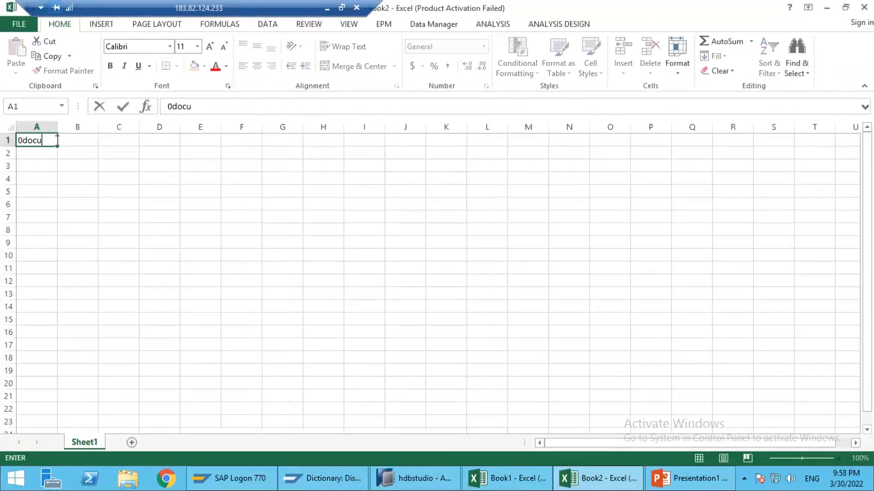
text(number)
key(Tab)
text(0calday)
key(Tab)
text(0material)
key(Tab)
text(0quantit)
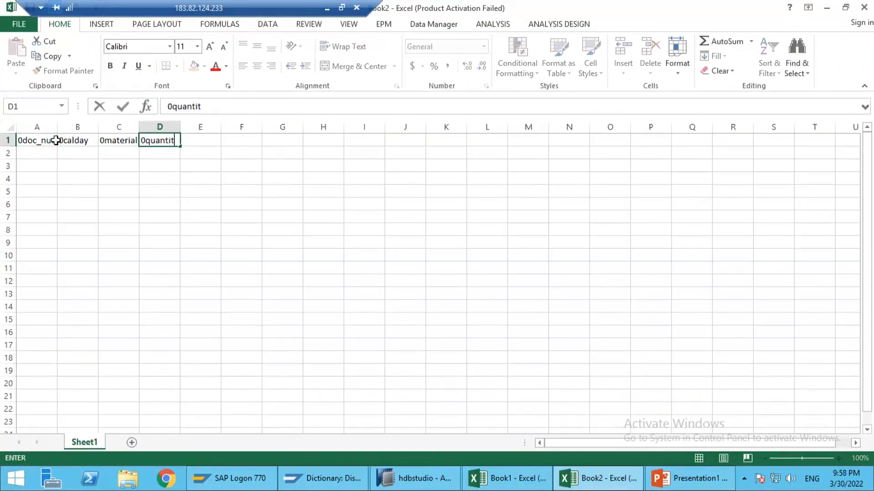
text(y)
key(Tab)
text(un)
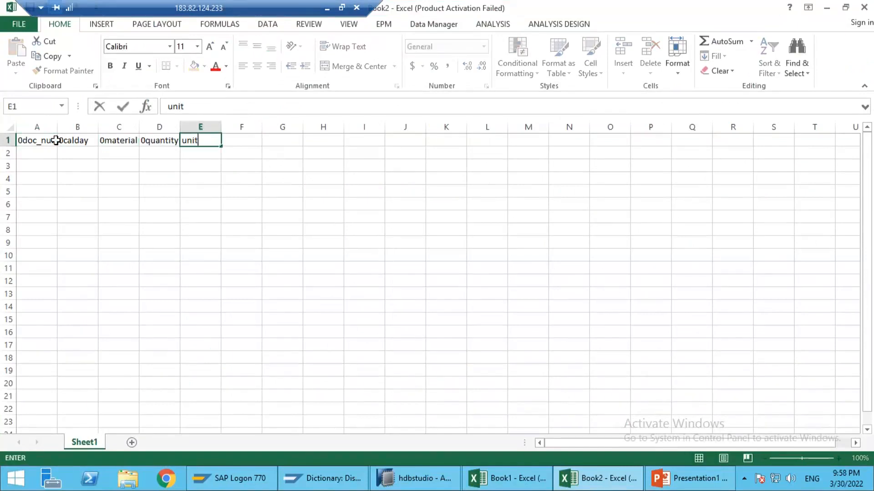
key(Return)
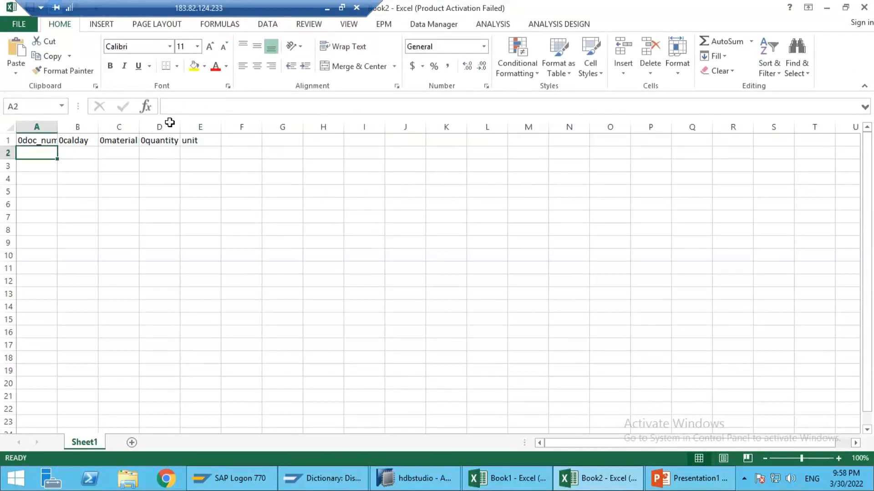
Step: Correct the header in cell E1 to 0unit
click(194, 140)
click(169, 107)
text(0)
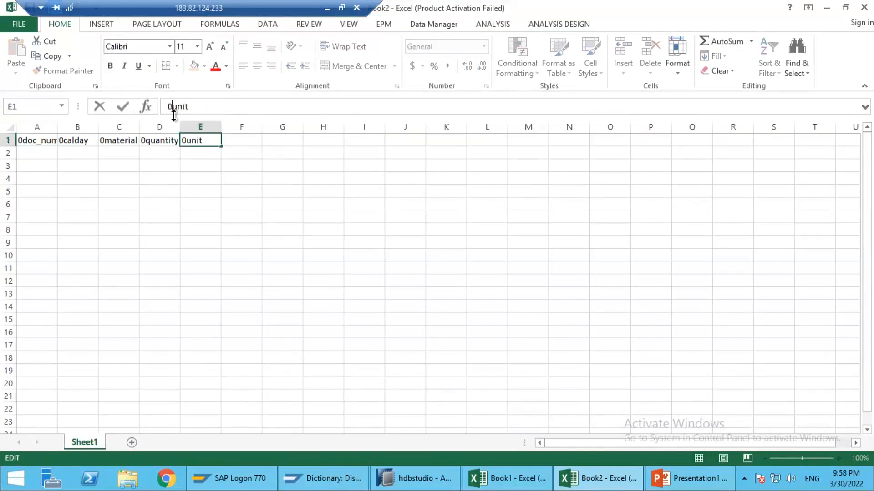
key(Return)
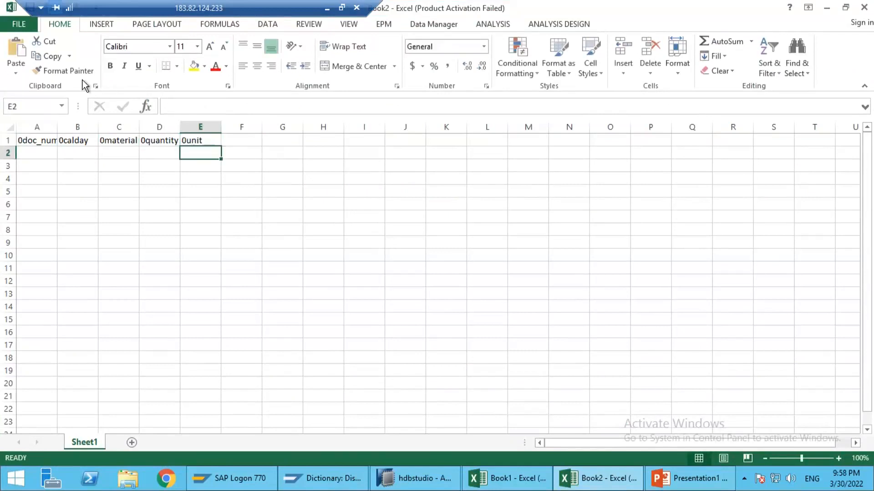
Step: Auto-fit the widths of all columns in the sheet to their contents
key(ctrl+a)
double_click(62, 127)
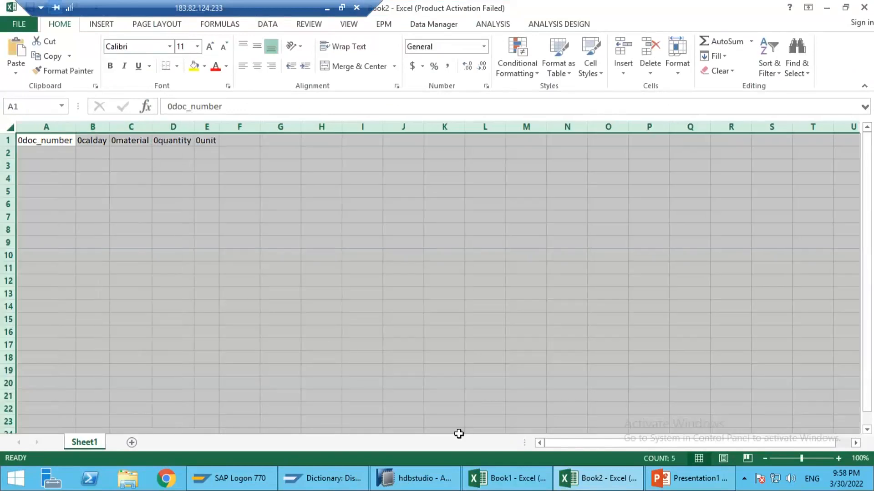
Step: Switch to SAP HANA Studio to compare the field list in ZHA_ADSO1's details with the Excel headers, and return to the sheet
click(412, 478)
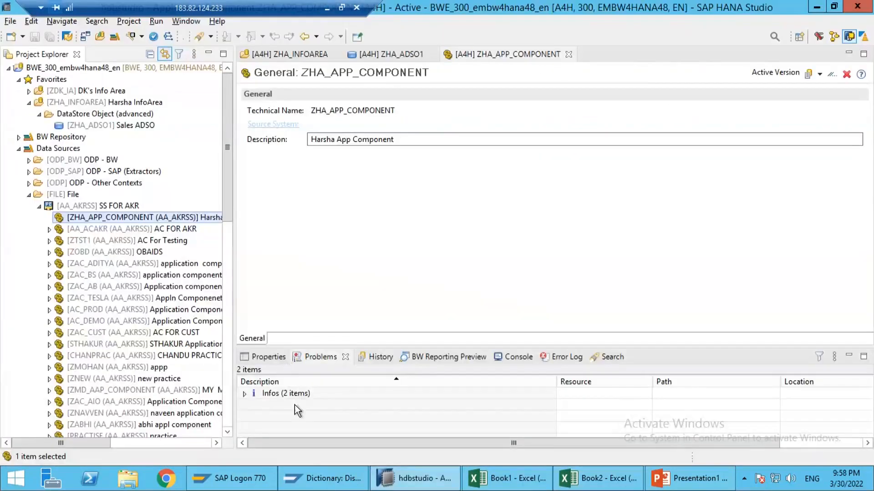
click(391, 54)
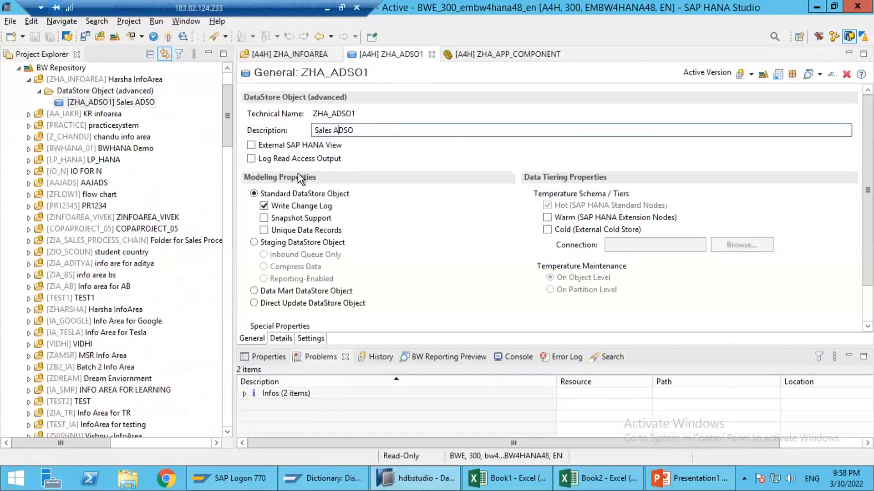
click(281, 339)
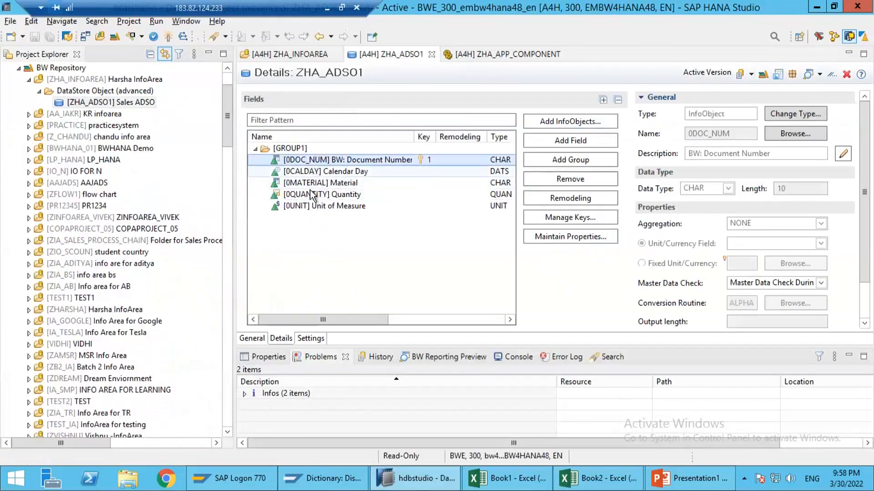
key(alt+Tab)
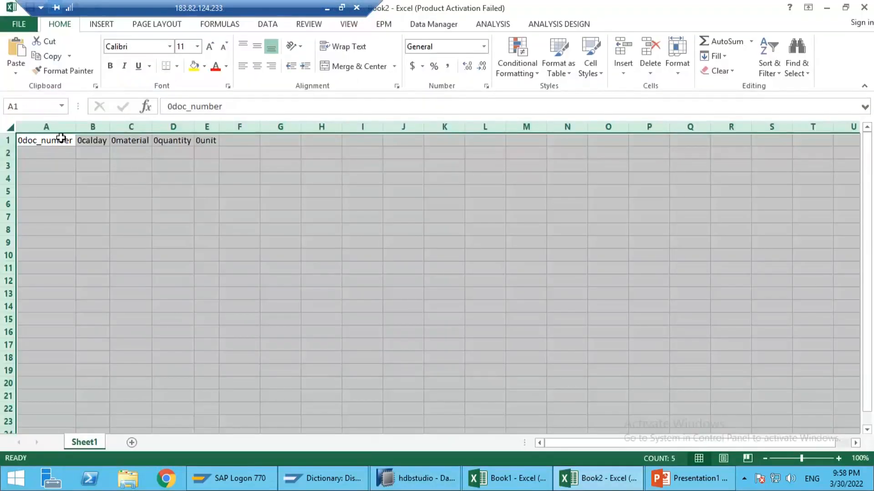
click(62, 139)
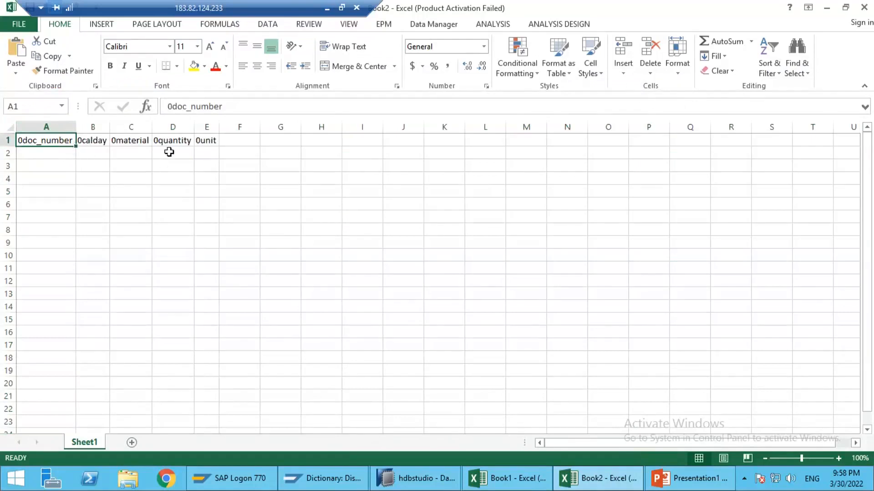
Step: Change the header in cell D1 to Quantity
click(184, 142)
drag(221, 105, 135, 110)
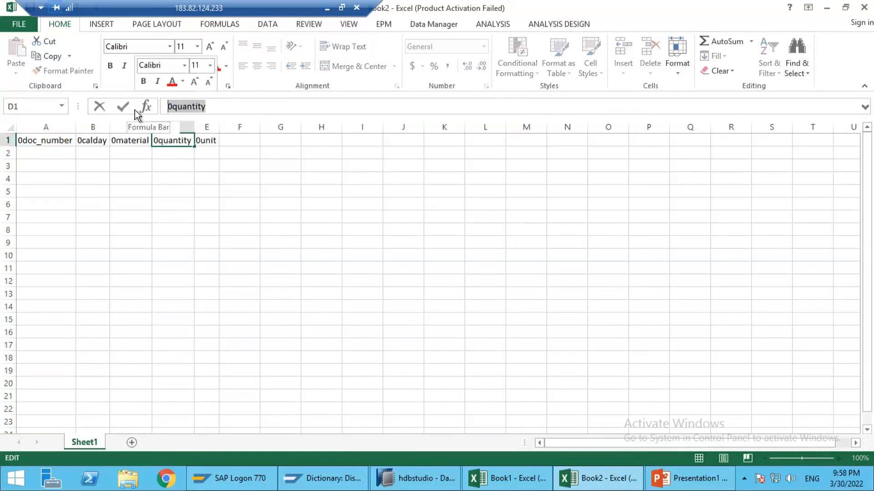
text(Quanitt)
text(y)
key(BackSpace)
key(BackSpace)
key(BackSpace)
key(BackSpace)
text(tity)
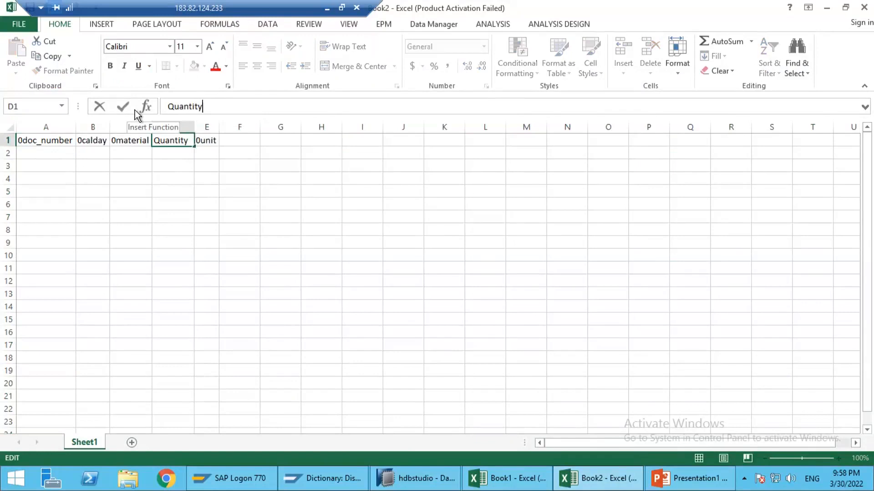
key(Return)
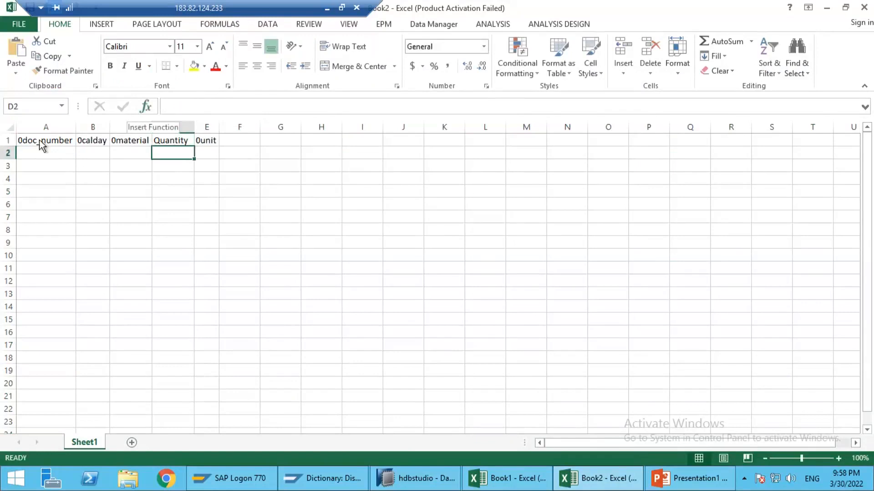
Step: Fill row 2 with document number 1001, calendar day 20220101, material M1, quantity 10 and unit PC
click(114, 160)
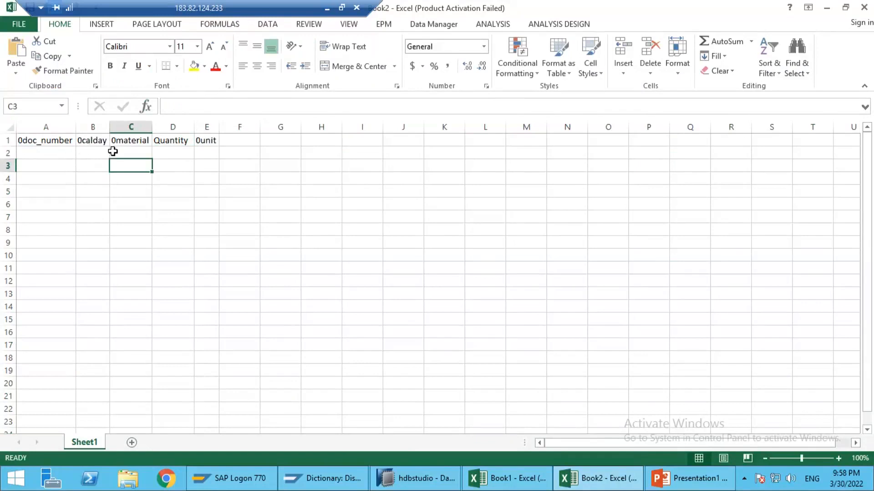
click(44, 143)
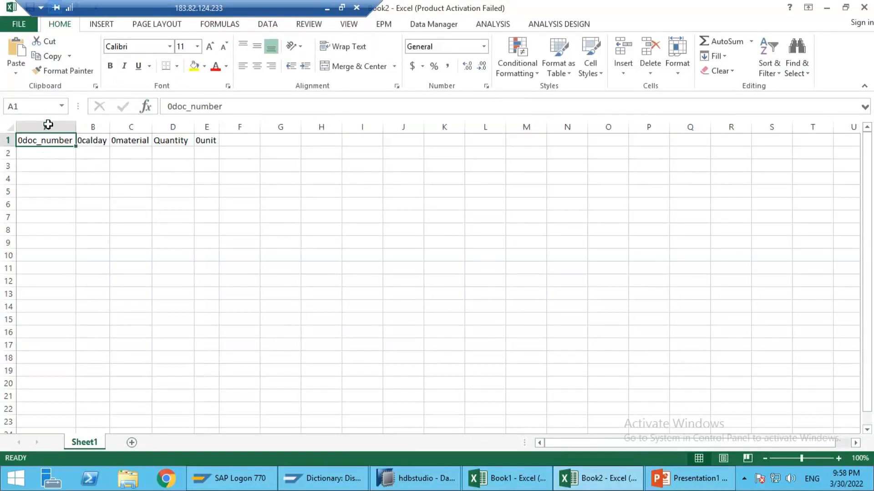
click(47, 151)
text(1001)
key(Tab)
text(20)
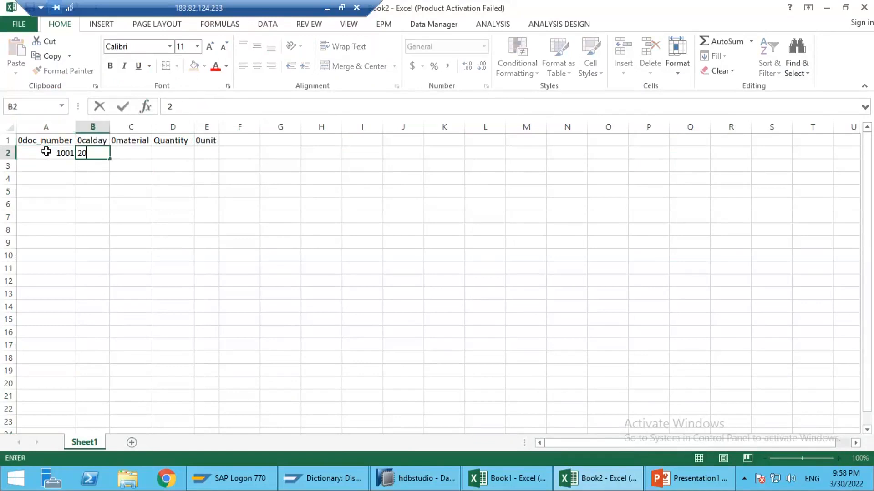
text(220101)
key(Tab)
text(M1)
key(Tab)
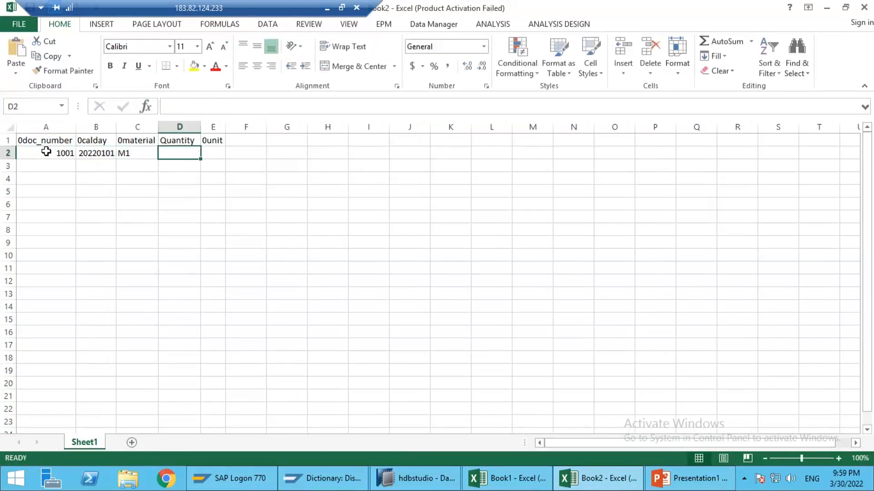
text(10)
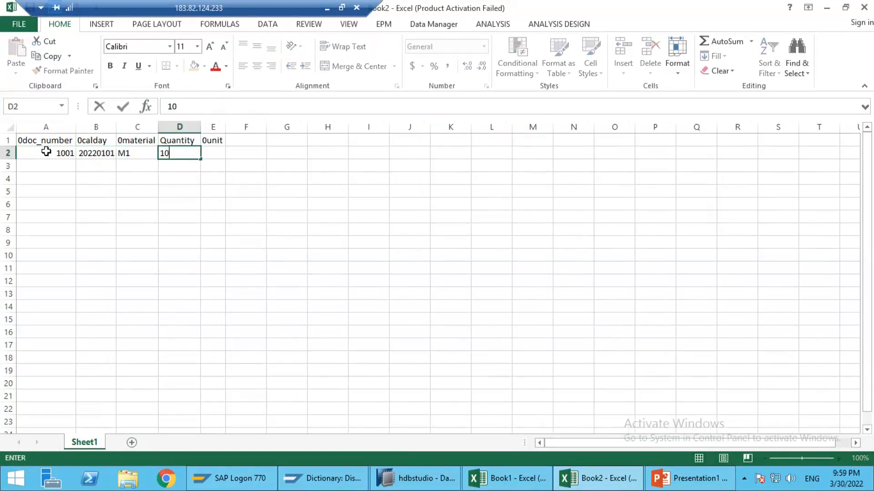
key(Tab)
text(PC)
key(Return)
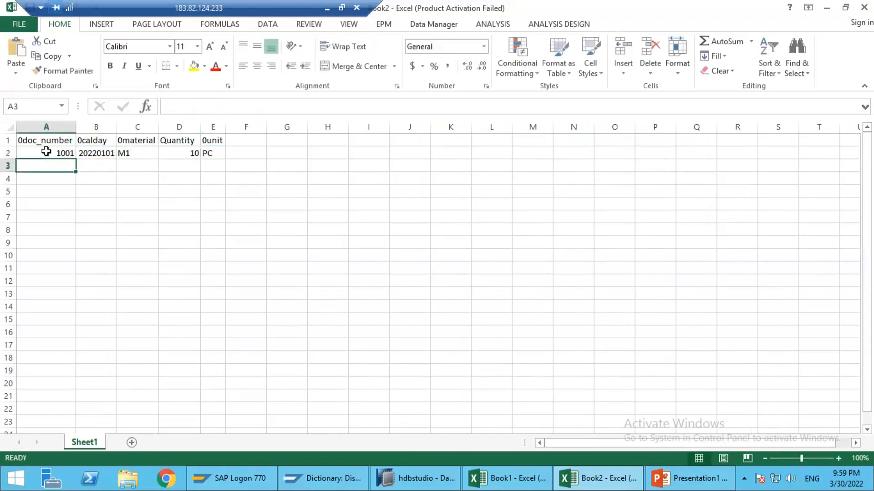
Step: Fill row 3 with document number 1002, calendar day 20220201, material M2, quantity 100 and unit PC
text(100)
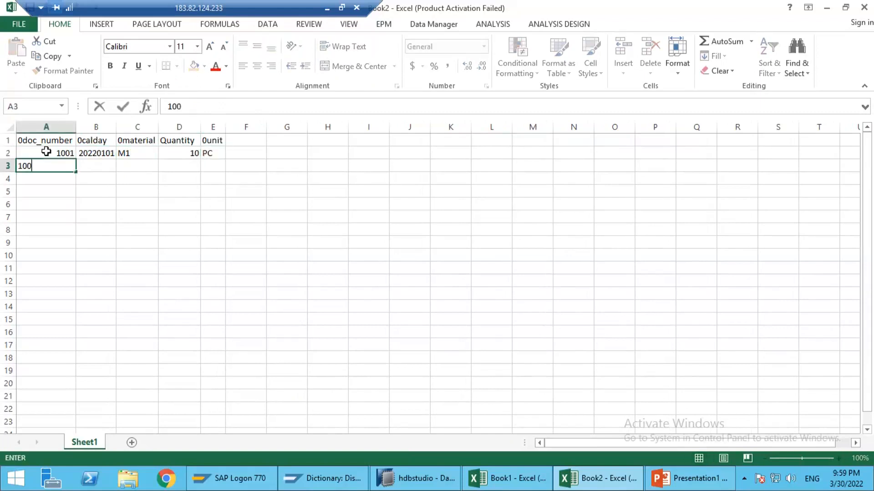
text(2)
key(Tab)
text(2022020)
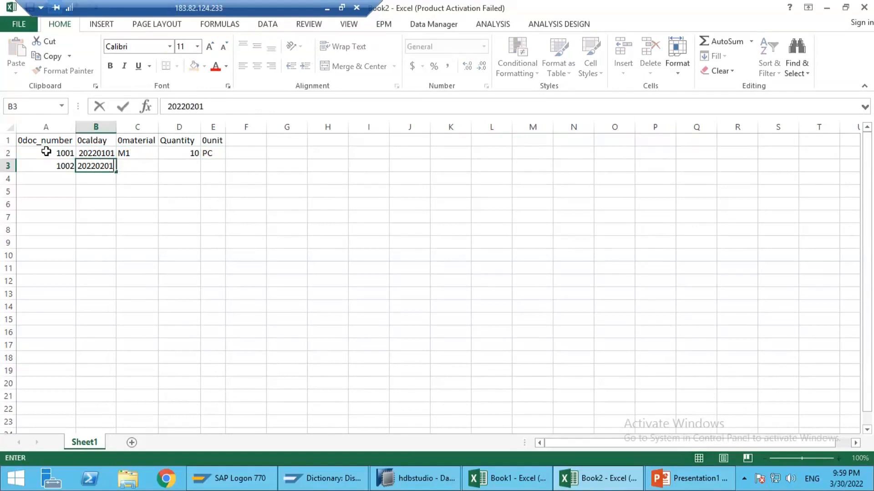
key(Tab)
text(?M2)
key(Tab)
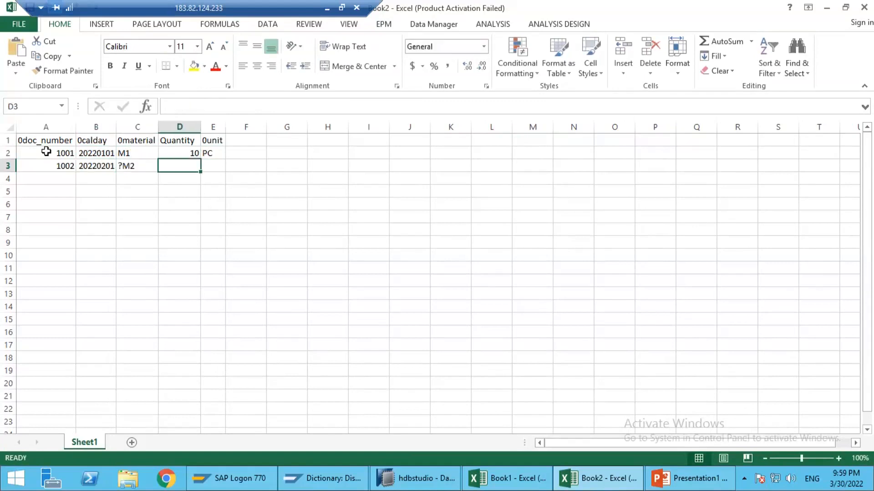
key(Left)
text(M2)
key(Tab)
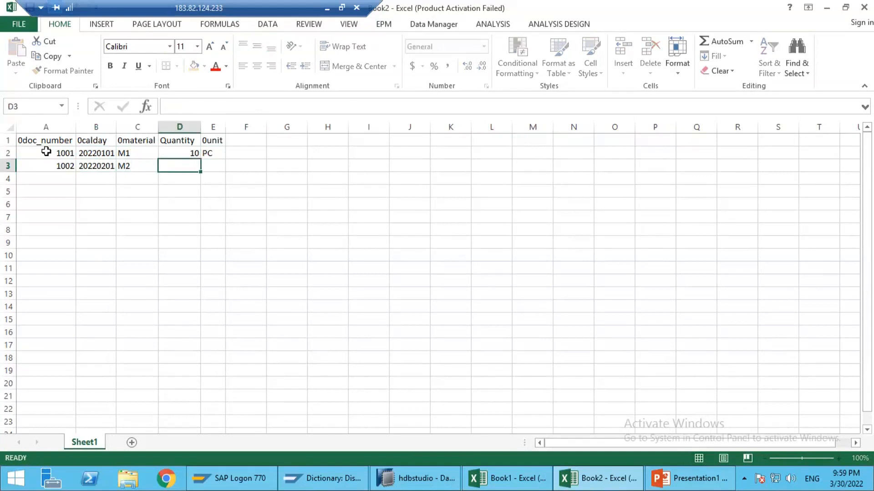
text(100)
key(Tab)
text(PCX)
key(BackSpace)
key(Return)
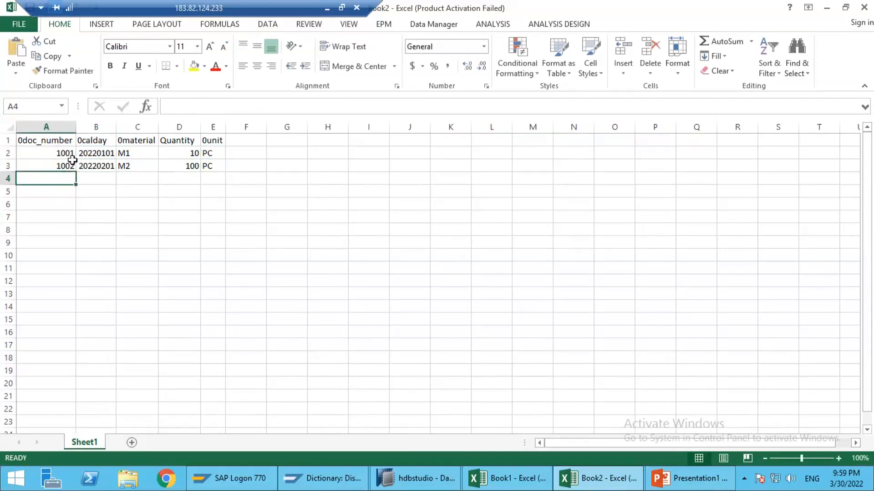
Step: Start saving the workbook under a new name and create and open a folder named Class Files in Documents
click(19, 24)
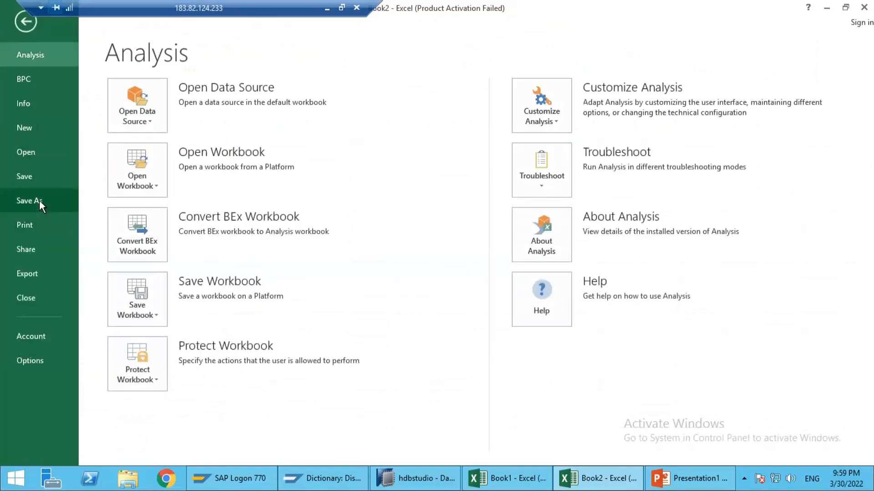
click(39, 200)
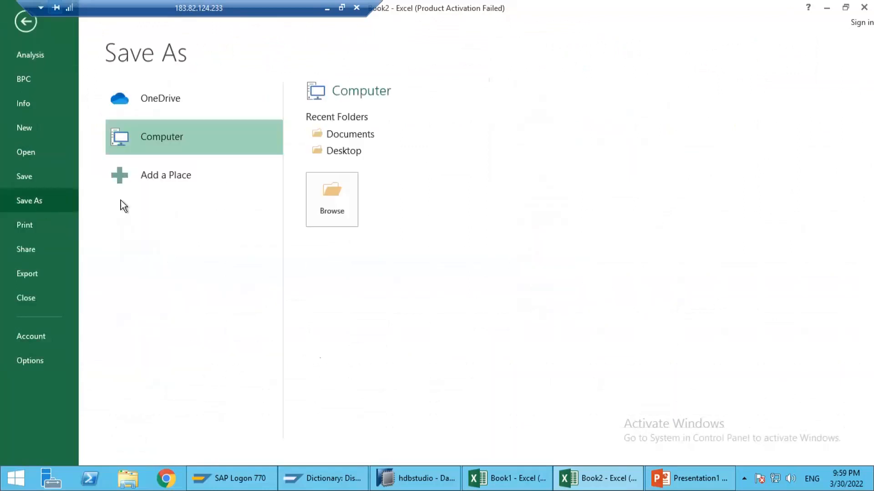
click(344, 136)
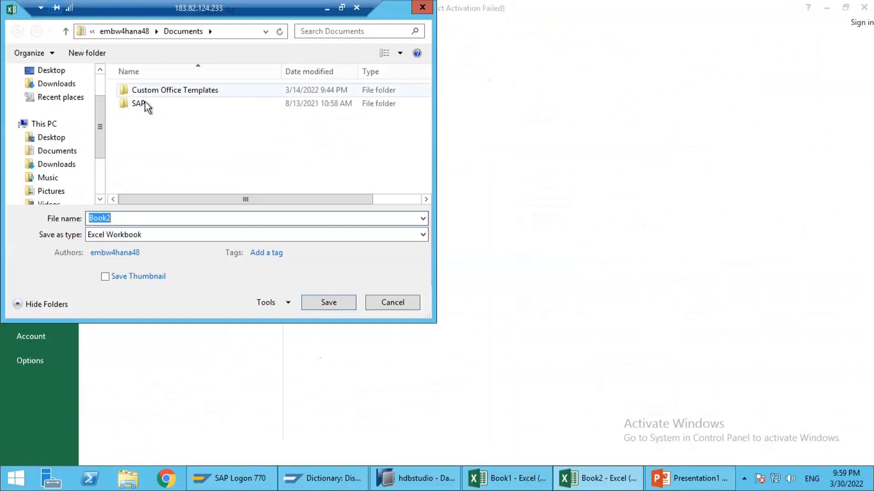
click(91, 57)
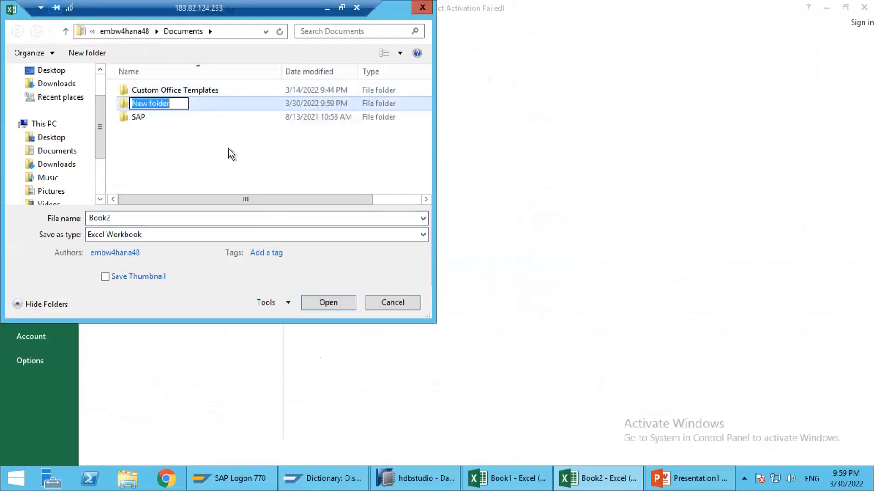
text(Class Filess)
key(BackSpace)
key(Return)
key(Return)
Step: Save the workbook as Sales Data 1 in CSV (Comma delimited) format, keep that format, and close it without saving again
double_click(159, 222)
text(Sales Data 1)
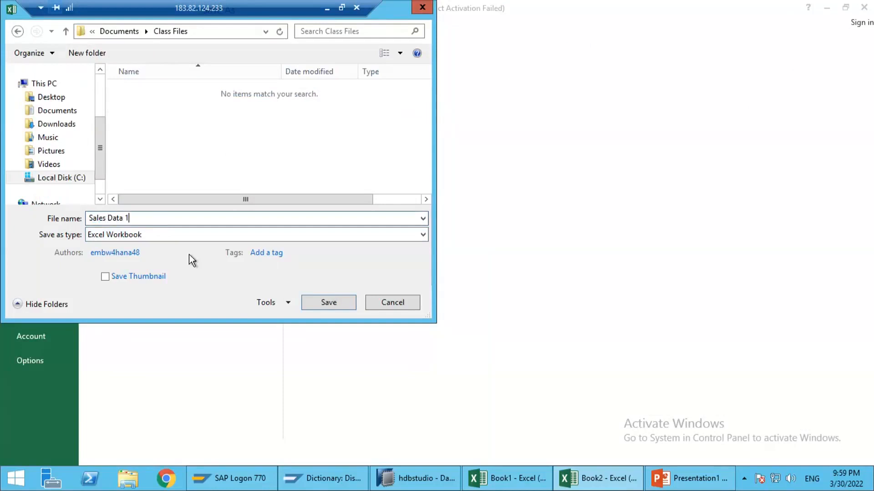
click(274, 236)
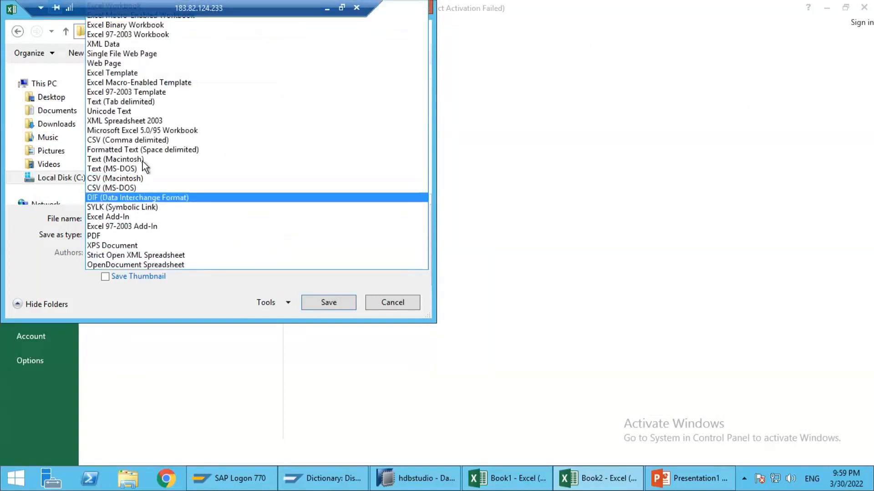
click(141, 140)
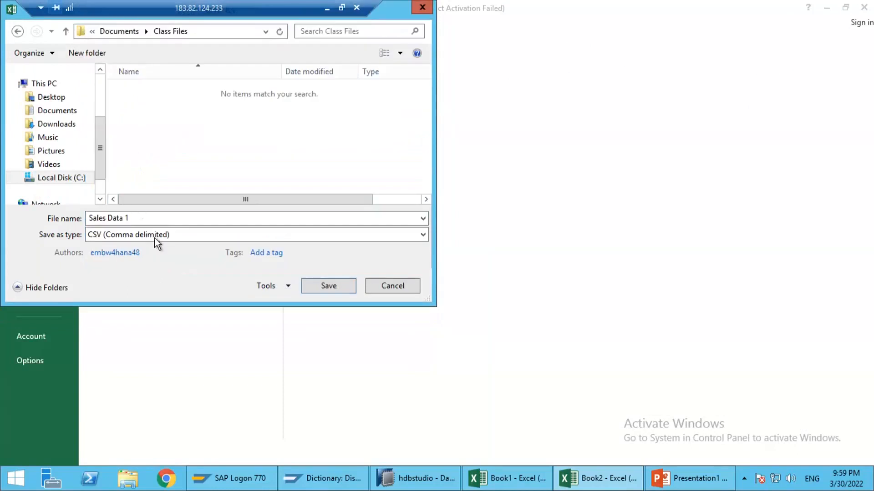
click(328, 287)
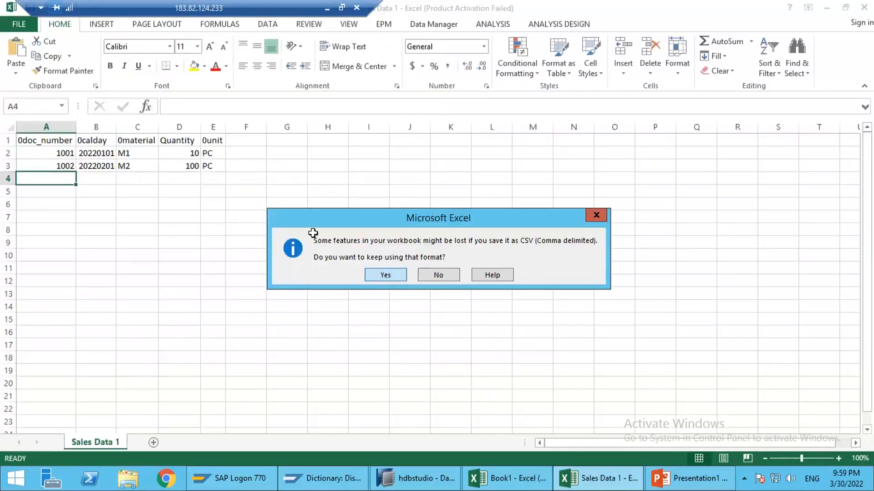
click(385, 275)
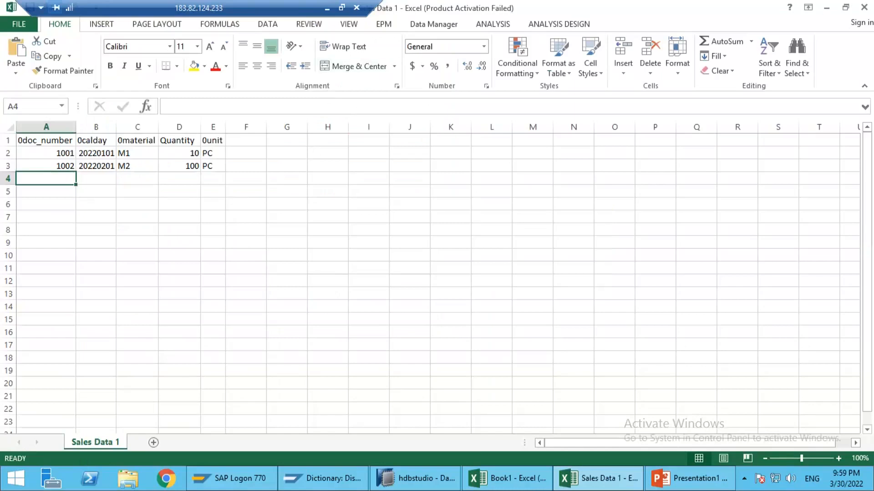
click(863, 7)
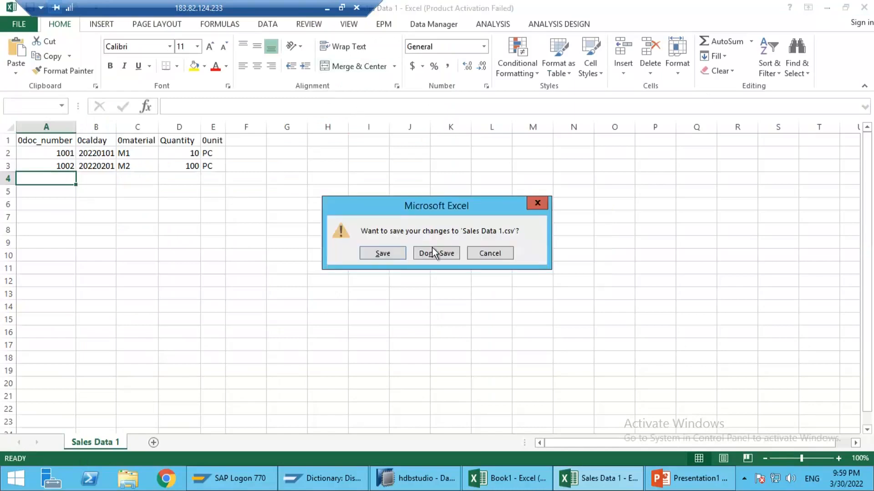
click(430, 253)
Step: Switch to File Explorer and open Sales Data 1 from Documents > Class Files in Notepad to examine its comma-separated contents
click(131, 477)
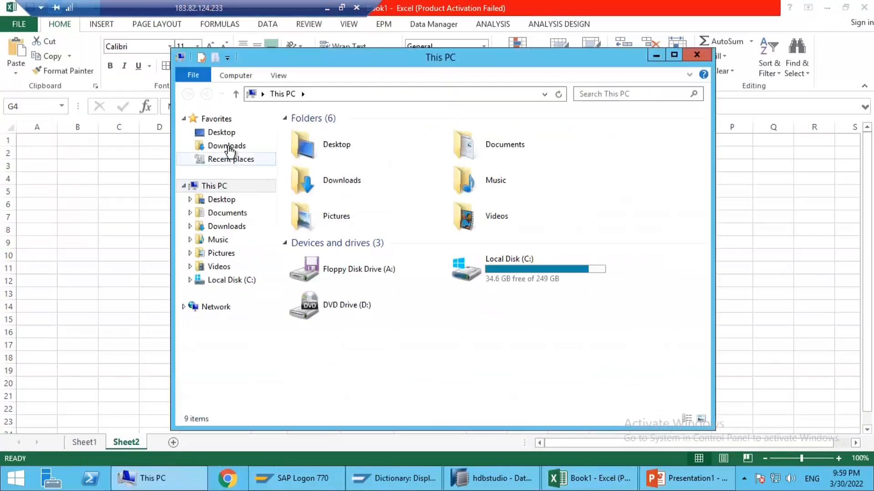
click(226, 212)
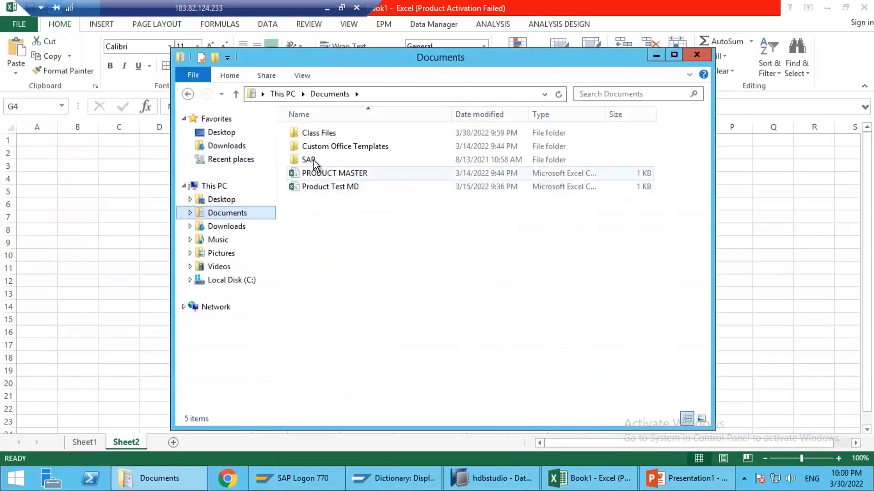
double_click(318, 133)
click(321, 132)
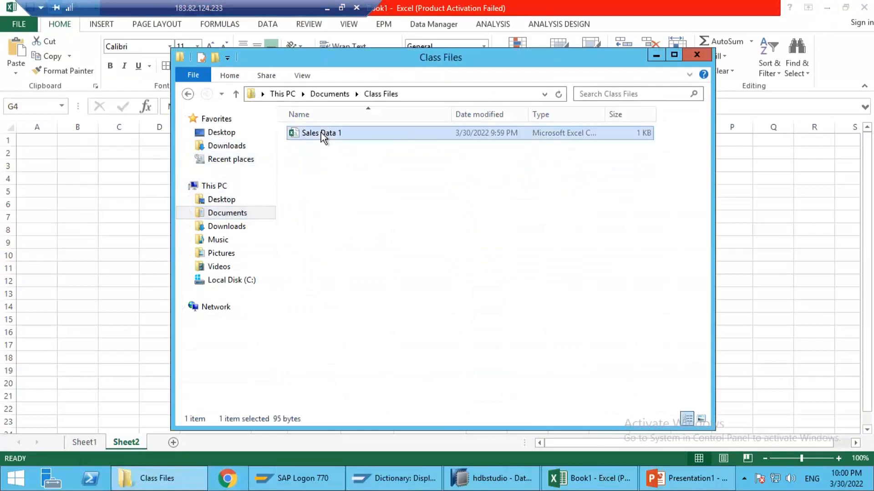
right_click(321, 132)
mouse_move(365, 171)
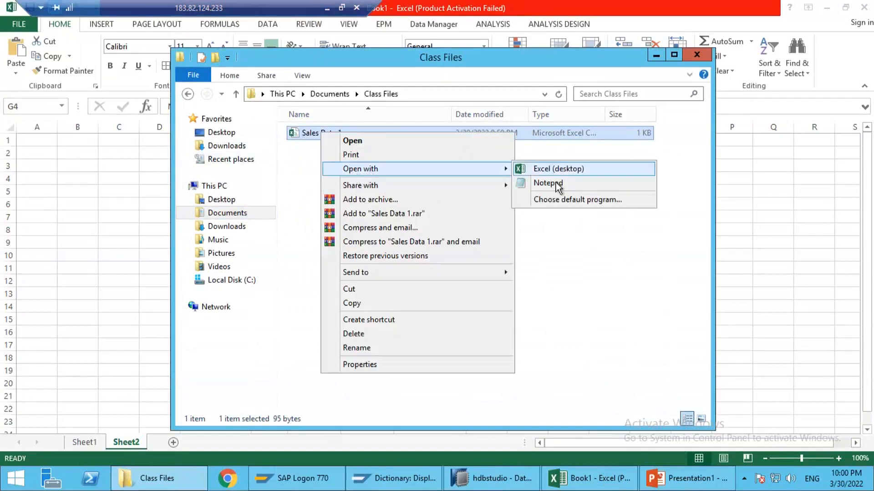
click(556, 182)
drag(352, 120, 350, 151)
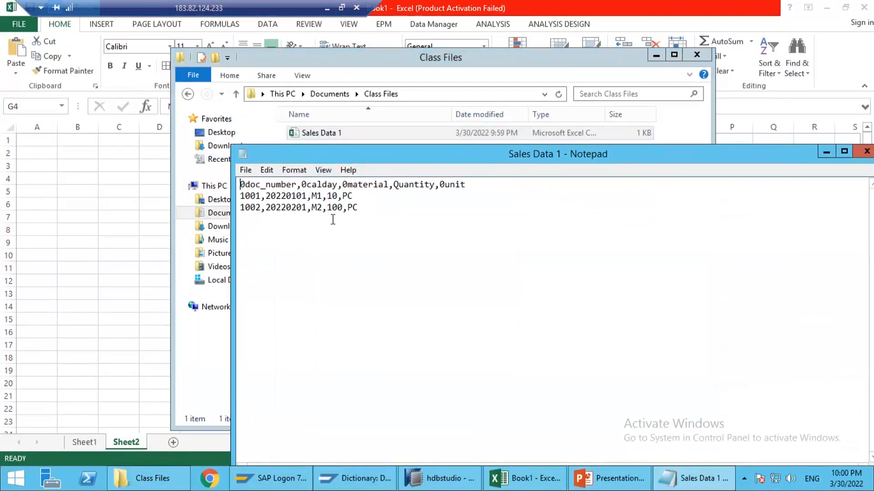
Step: Examine the comma-separated rows of Sales Data 1 in Notepad and close the file
drag(368, 208, 230, 182)
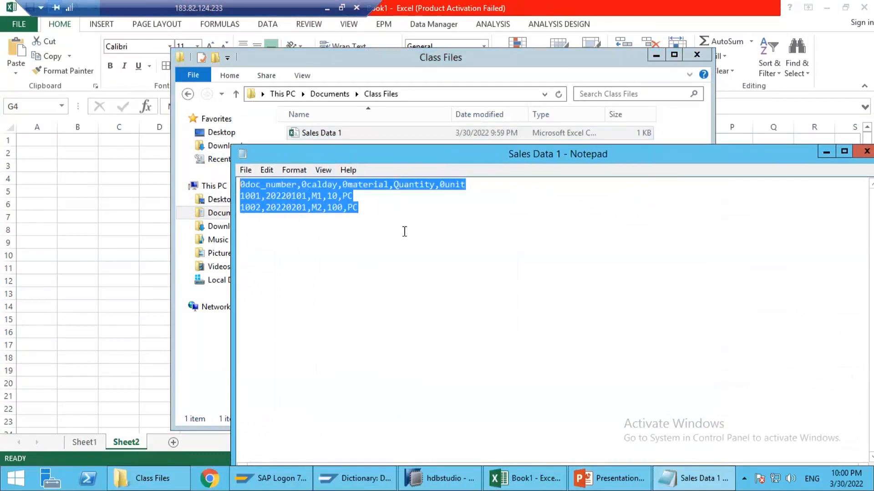
click(577, 186)
drag(684, 158, 535, 133)
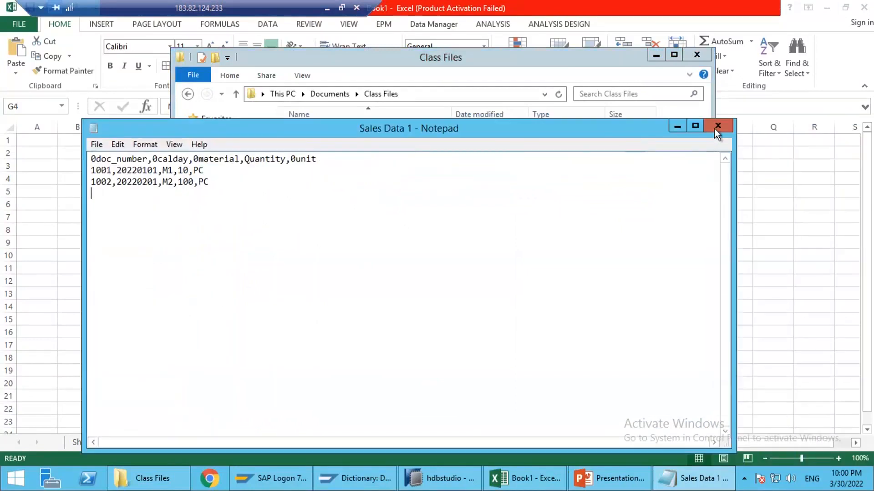
click(718, 127)
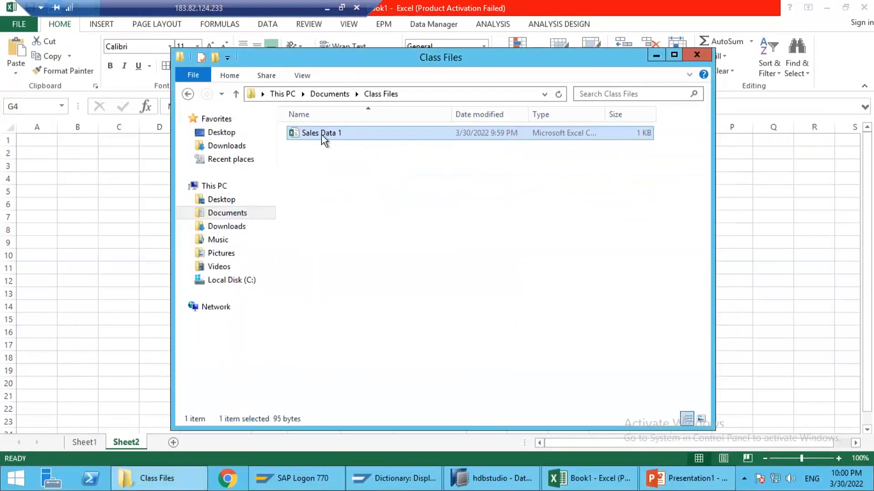
Step: Switch to SAP HANA Studio, collapse the BW Repository and open application component ZHA_APP_COMPONENT under file source system AA_AKRSS
click(490, 477)
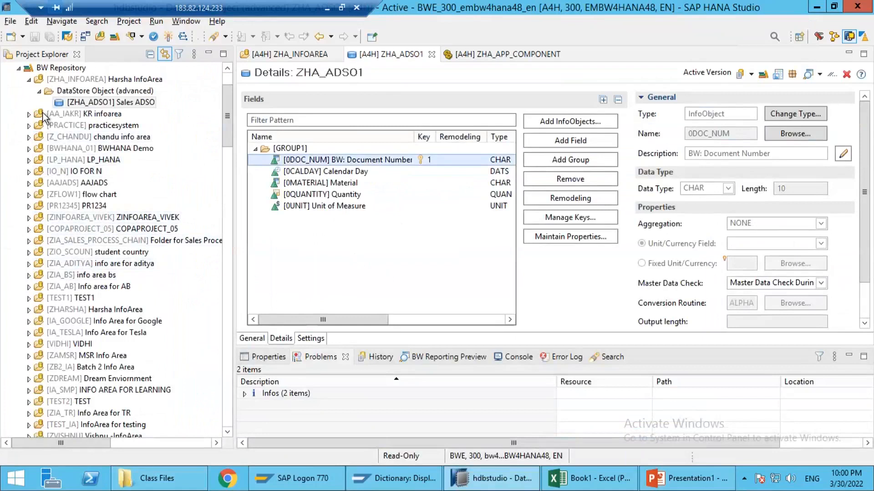
click(18, 67)
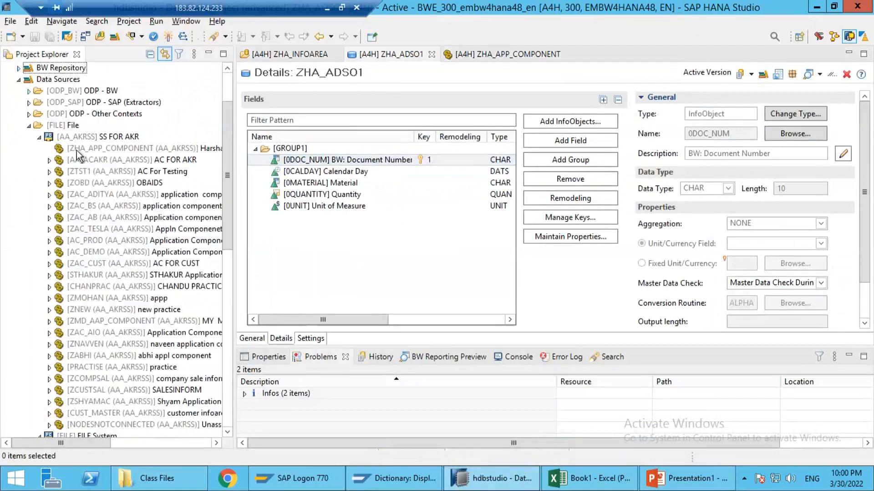
click(54, 137)
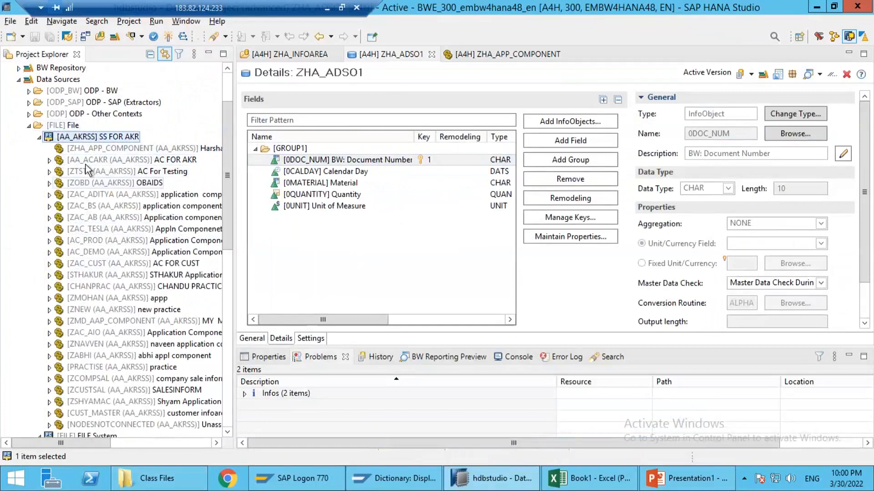
double_click(91, 149)
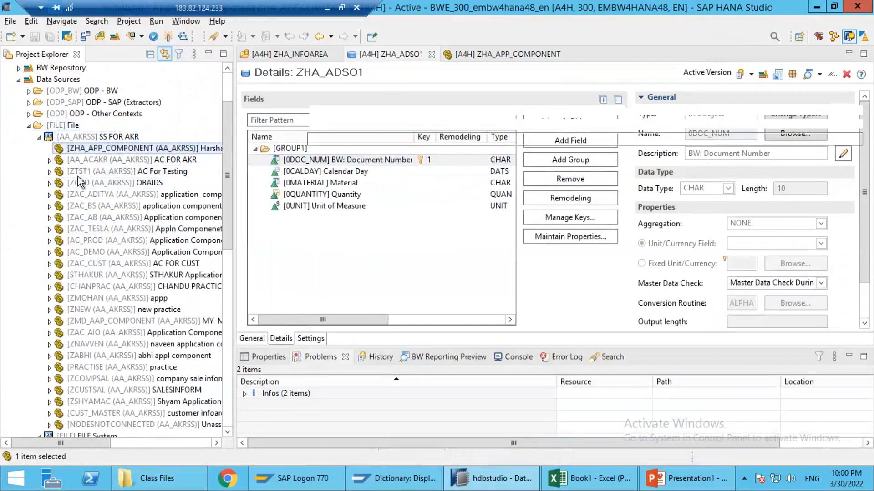
click(96, 151)
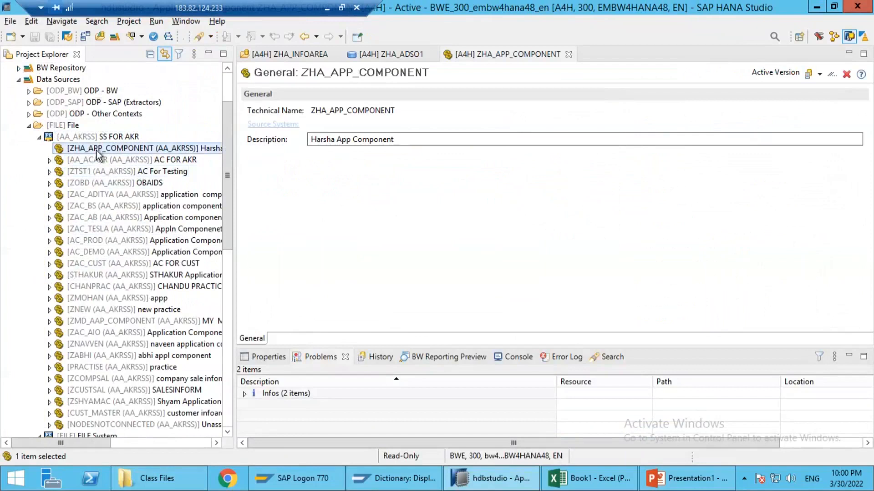
Step: Start a new DataSource under ZHA_APP_COMPONENT for source system AA_AKRSS, with None as the template
right_click(122, 150)
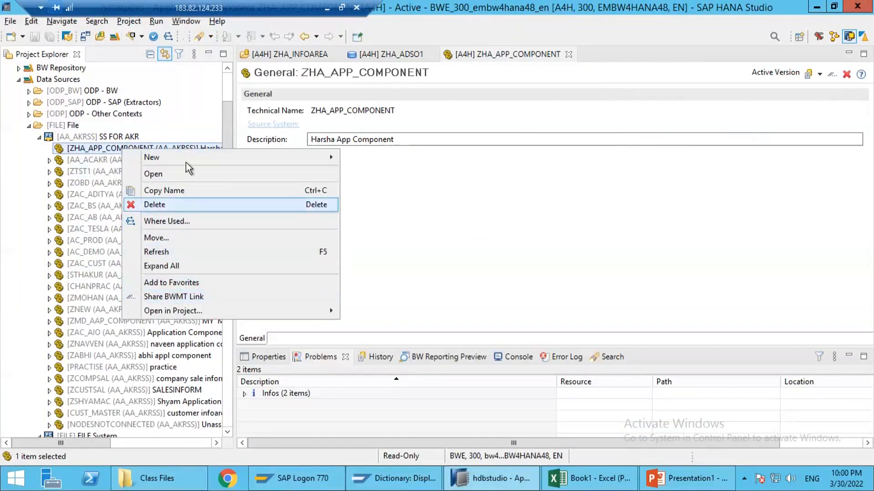
mouse_move(198, 156)
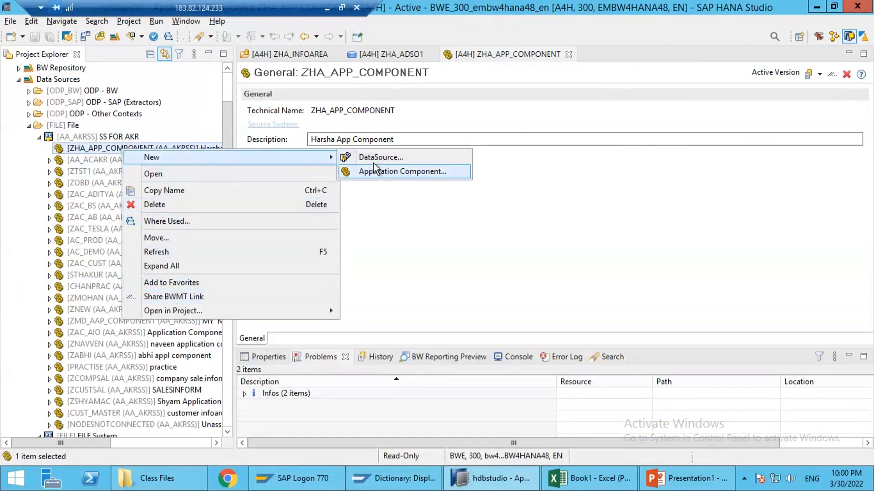
click(380, 157)
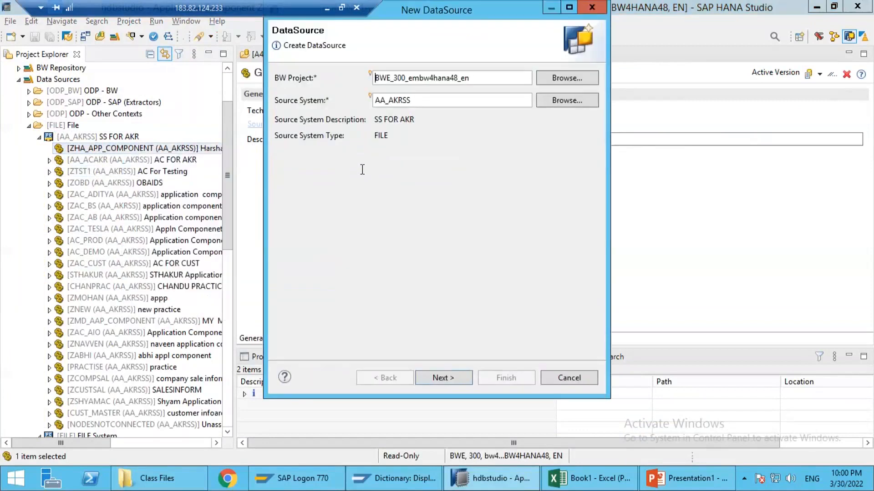
click(443, 378)
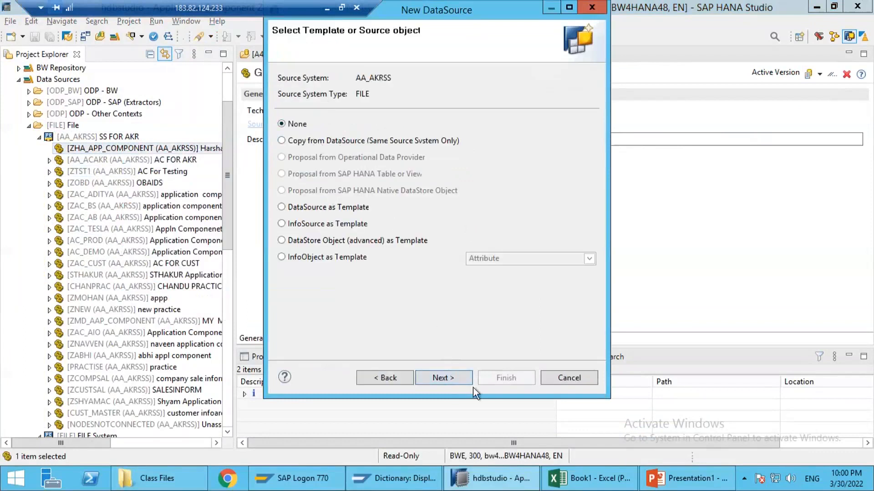
click(452, 376)
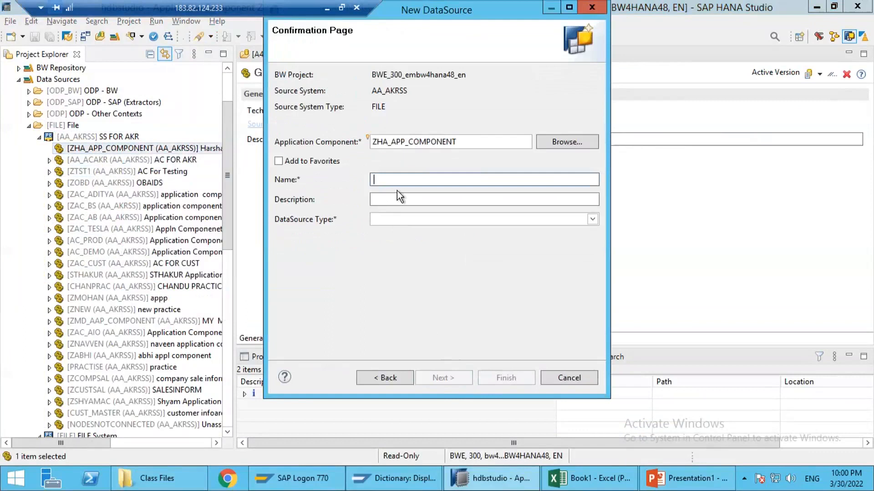
Step: Create the DataSource with the name ZDS_SALES_DATA, the description Sales Data and the type Transactional Data
text(ZDS_SALES_DATA)
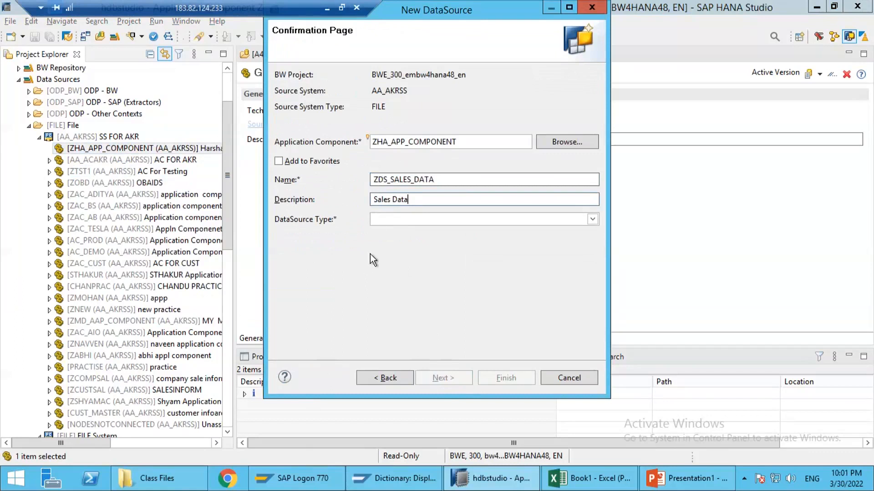
click(381, 219)
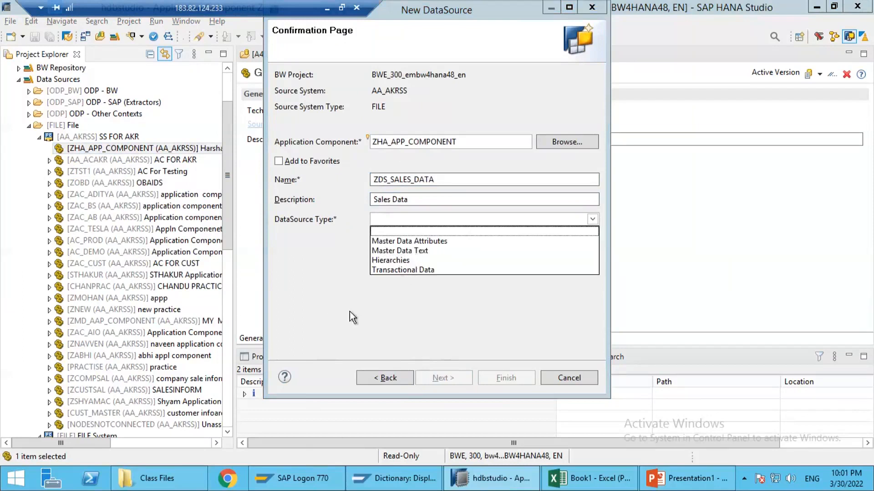
click(393, 270)
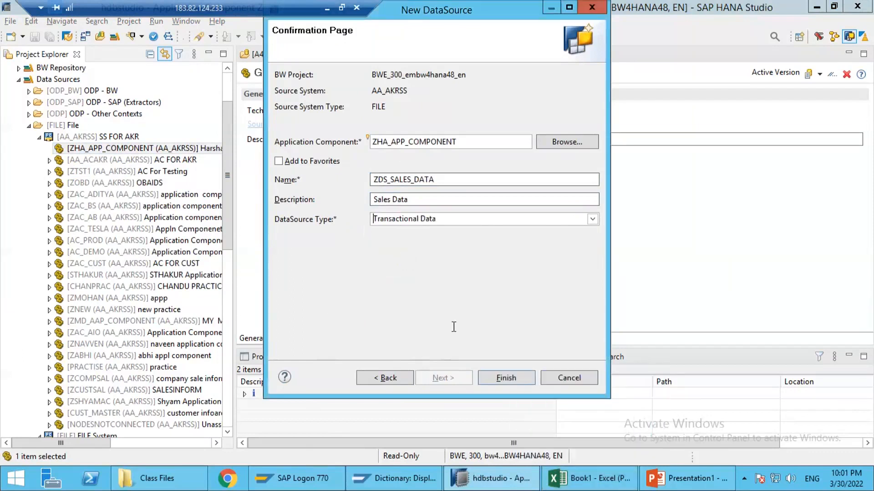
click(488, 378)
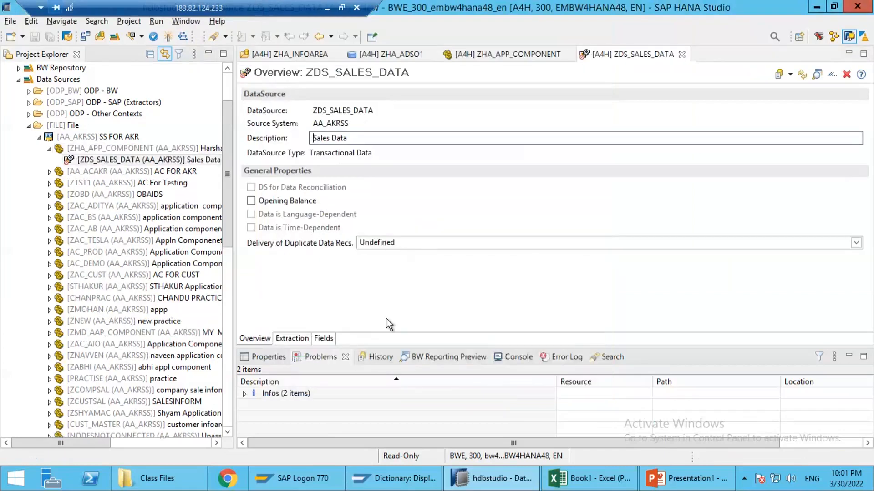
Step: In the extraction settings of ZDS_SALES_DATA, choose Sales Data 1 from Documents > Class Files as the source file
click(291, 339)
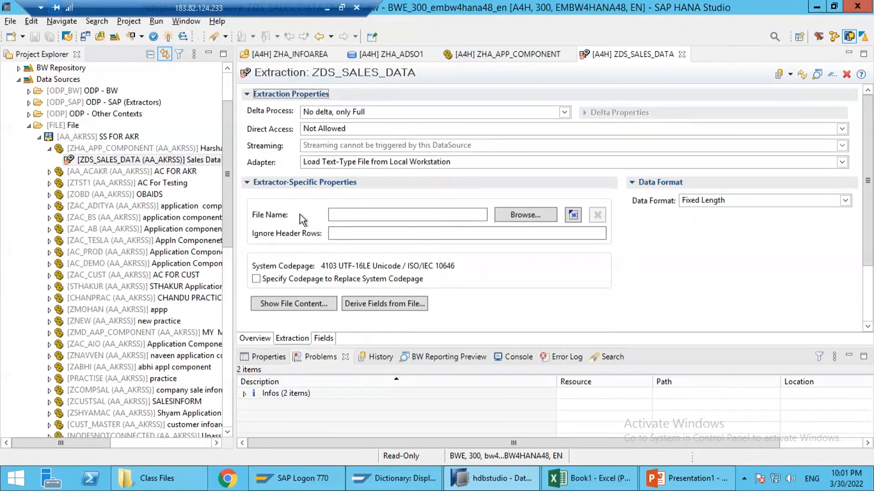
click(532, 218)
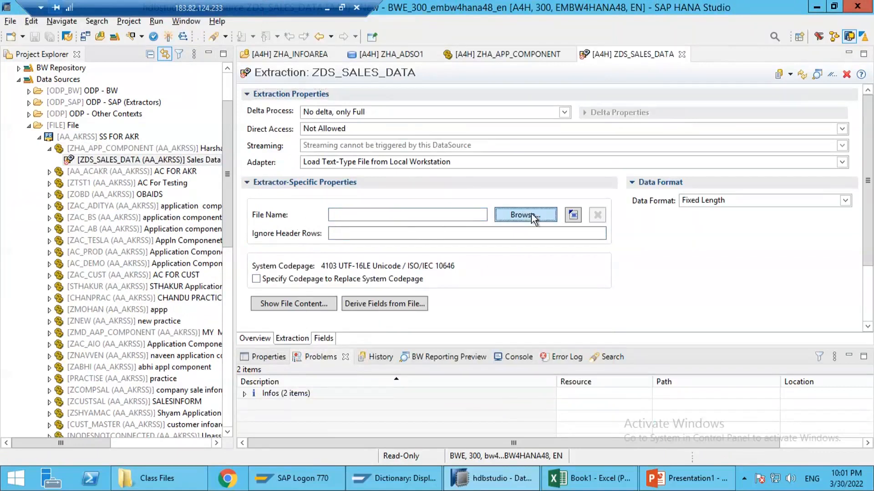
double_click(148, 120)
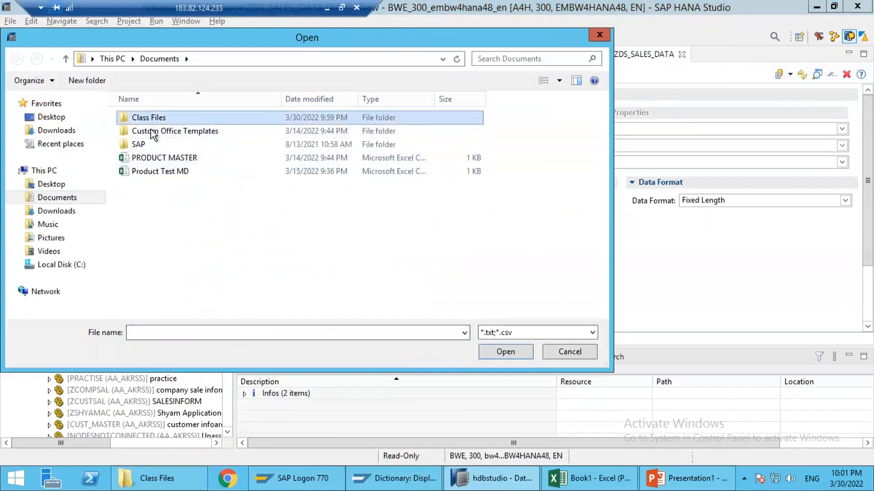
click(157, 118)
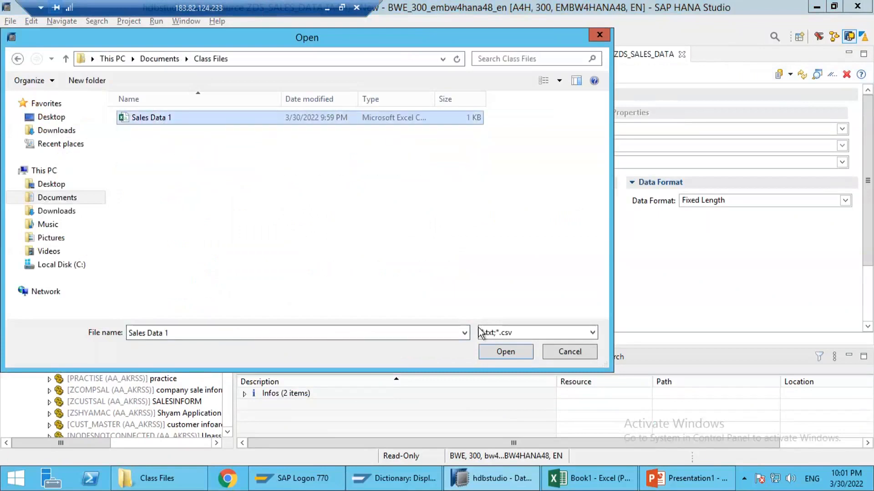
click(498, 348)
Step: Ignore 1 header row and set the data separator to a comma
click(388, 231)
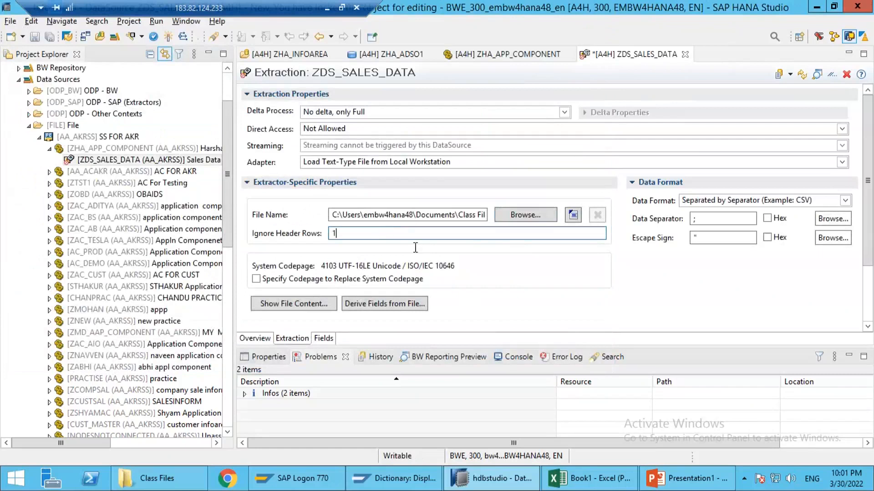
drag(718, 219, 654, 221)
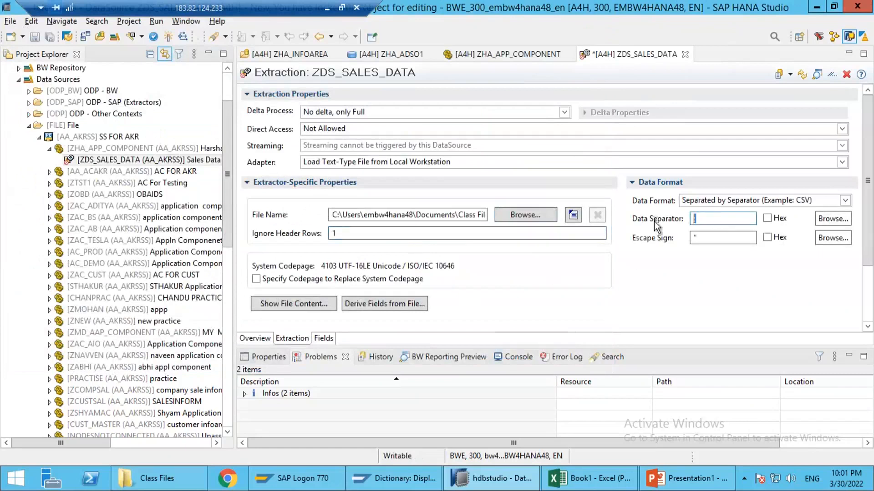
text(,)
key(shift+Tab)
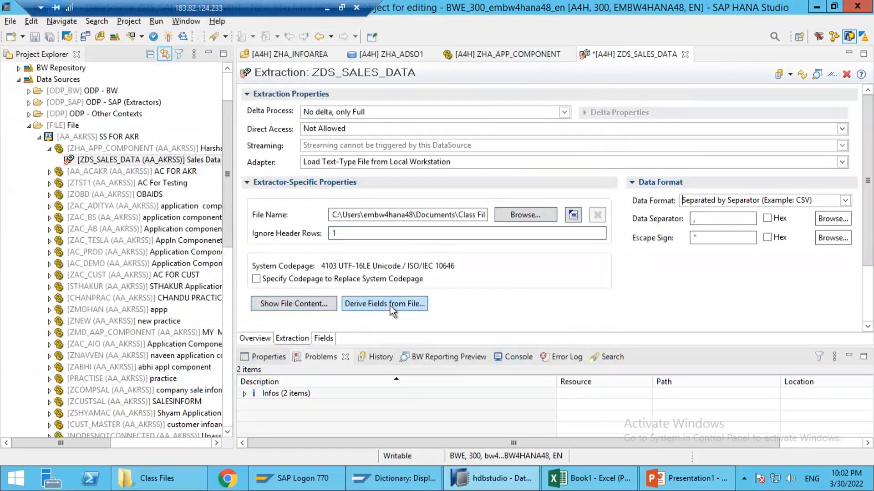
Step: Show the source file's content in Excel, close it and return to the DataSource in SAP HANA Studio
click(293, 304)
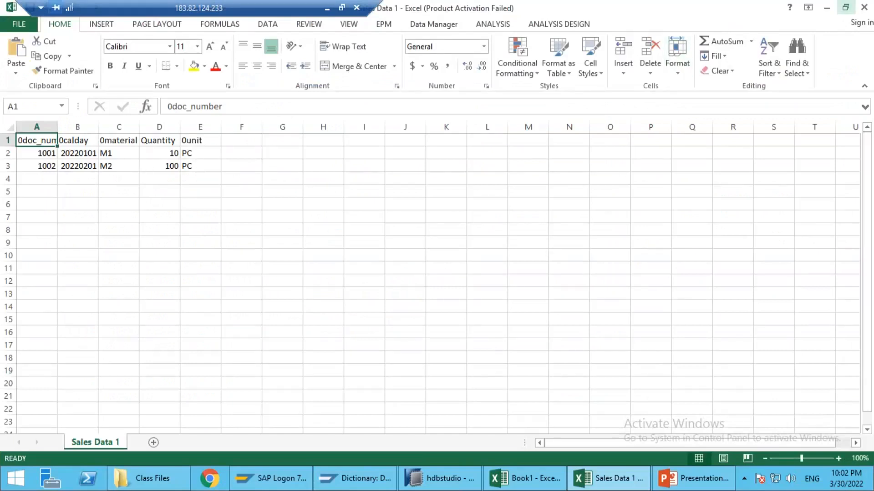
click(863, 7)
click(524, 483)
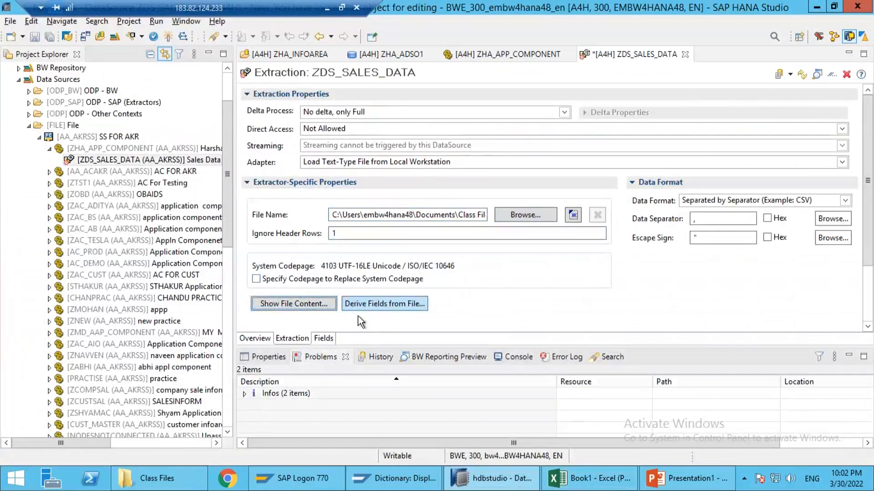
Step: Derive the DataSource fields from the file using 1000 data records and accept all five proposed fields
click(321, 339)
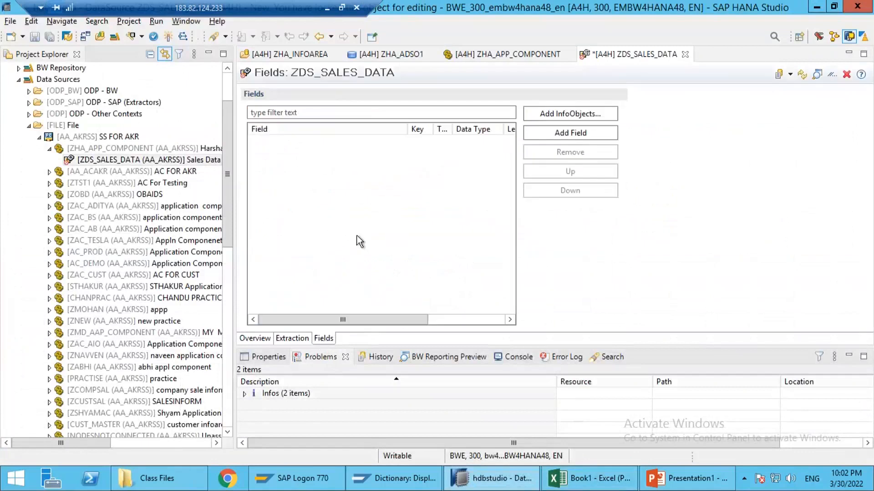
click(293, 339)
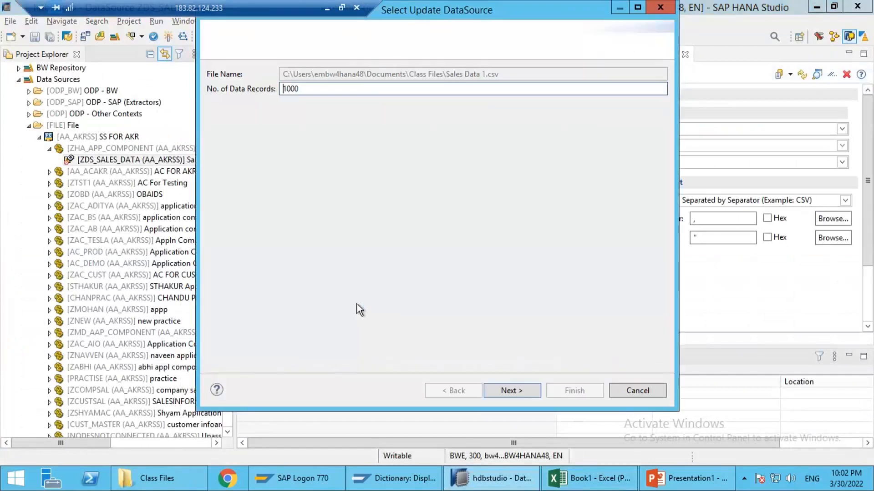
click(505, 389)
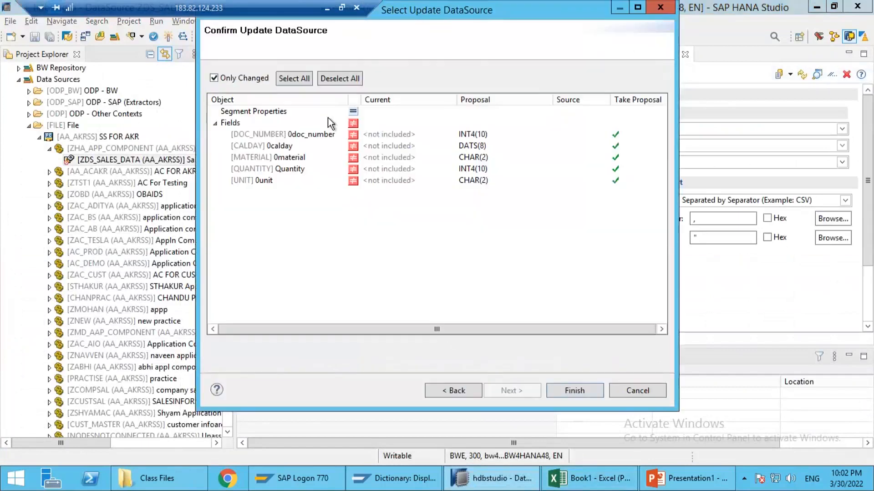
click(251, 182)
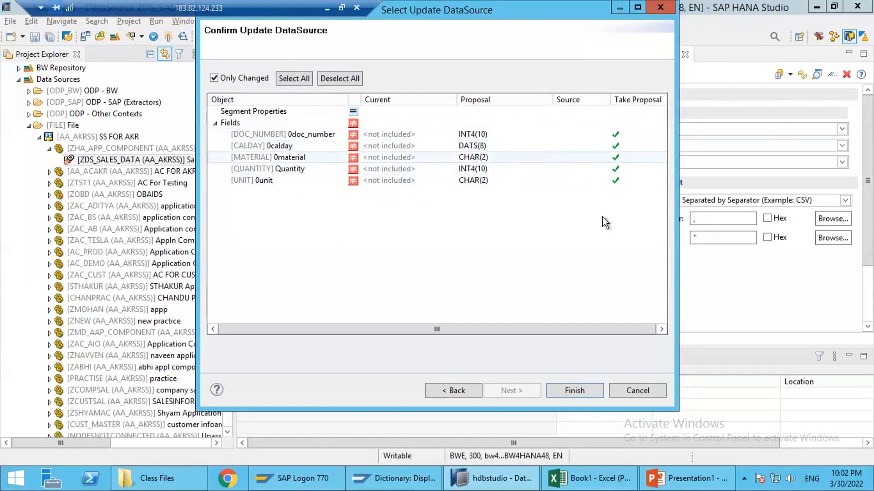
click(573, 389)
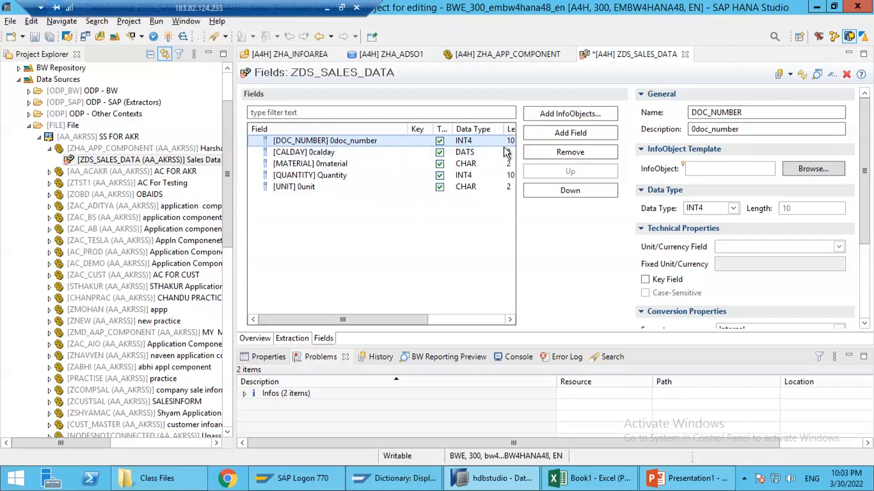
Step: Set the data type of the DOC_NUMBER field to CHAR and check it against the CALDAY field's properties
click(732, 209)
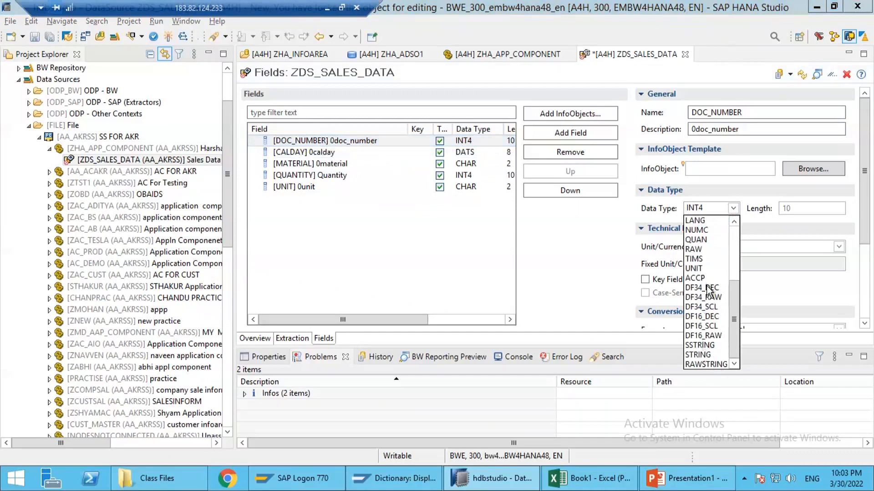
scroll(709, 303, up, 4)
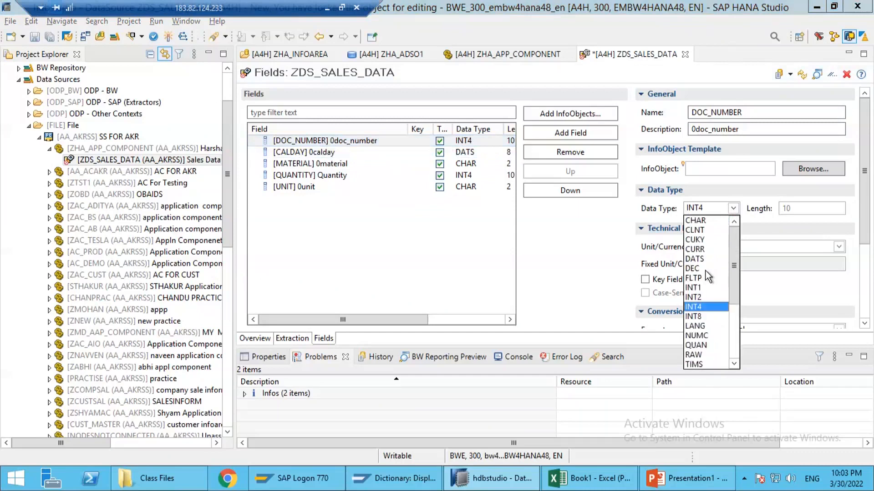
click(704, 220)
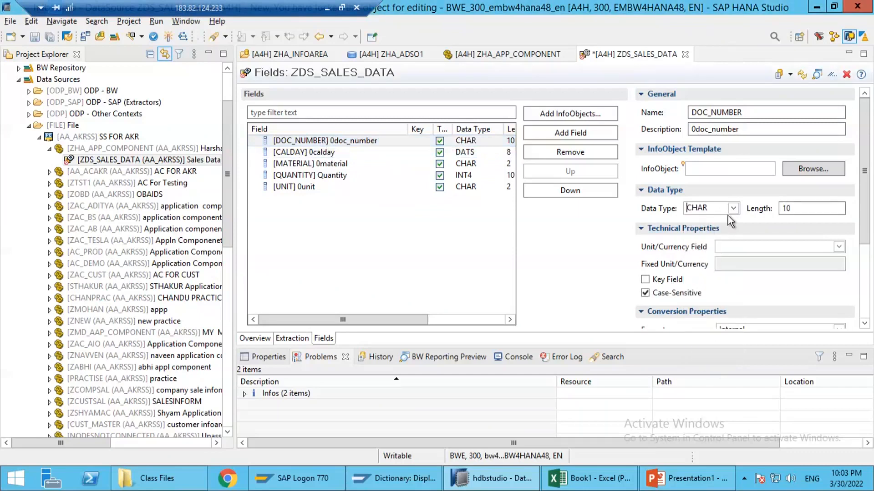
click(808, 207)
click(320, 154)
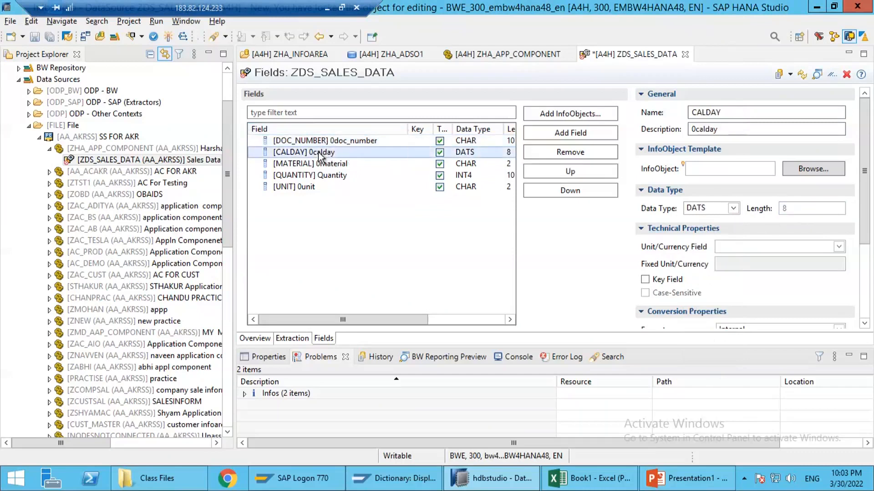
click(324, 141)
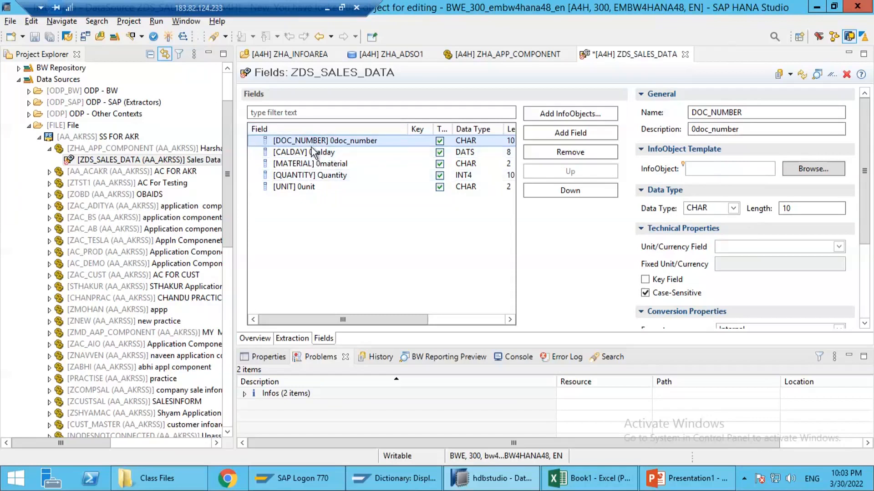
Step: Assign 0DOC_NUM as the InfoObject template of the DOC_NUMBER field, checking the name against the fields of ZHA_ADSO1
click(571, 474)
click(521, 484)
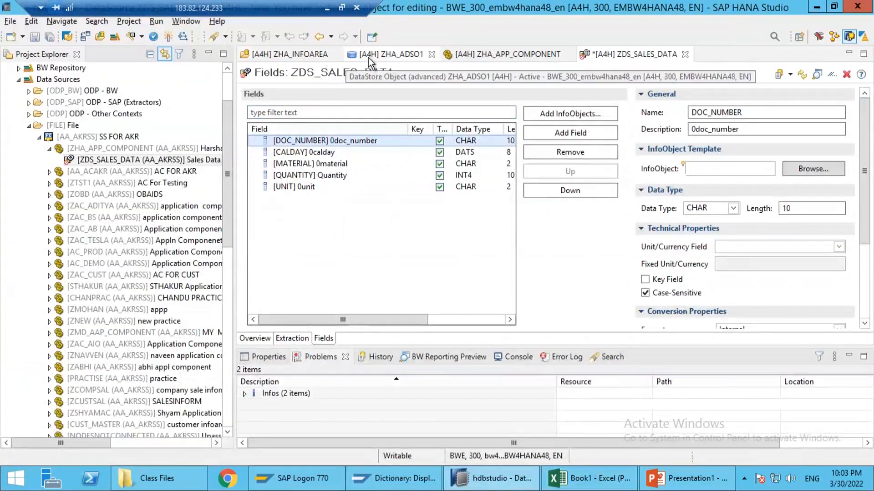
click(368, 57)
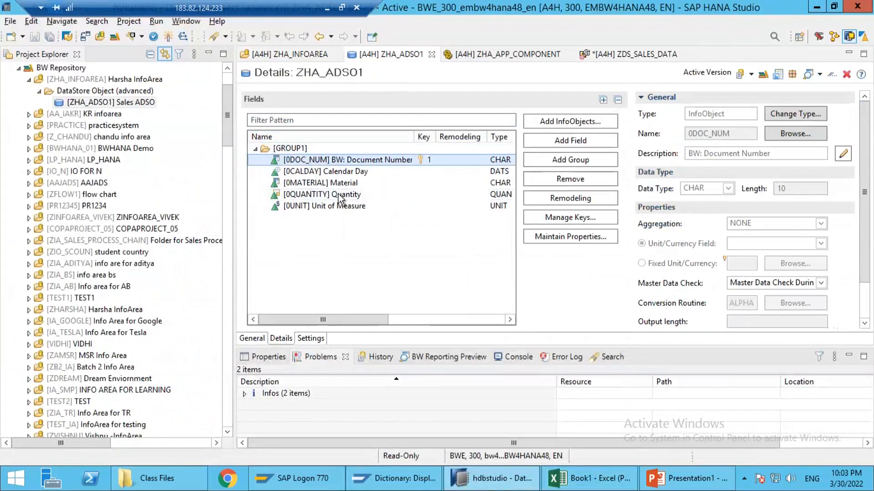
click(602, 56)
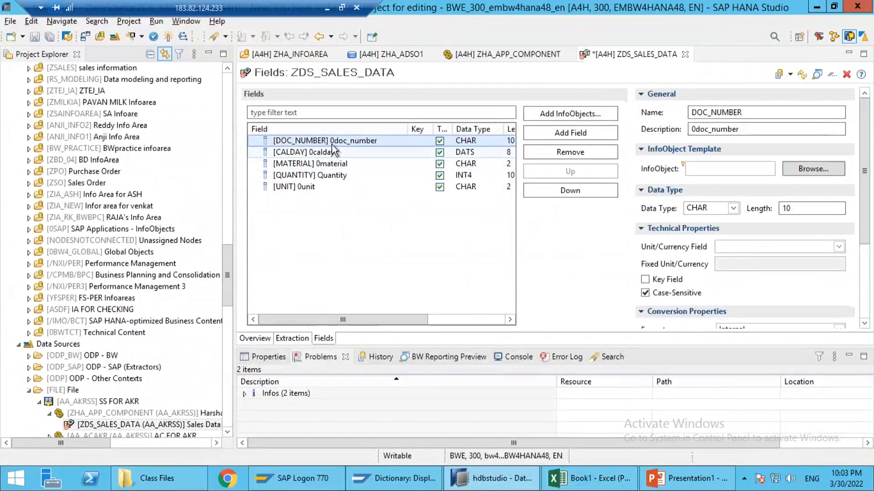
click(724, 170)
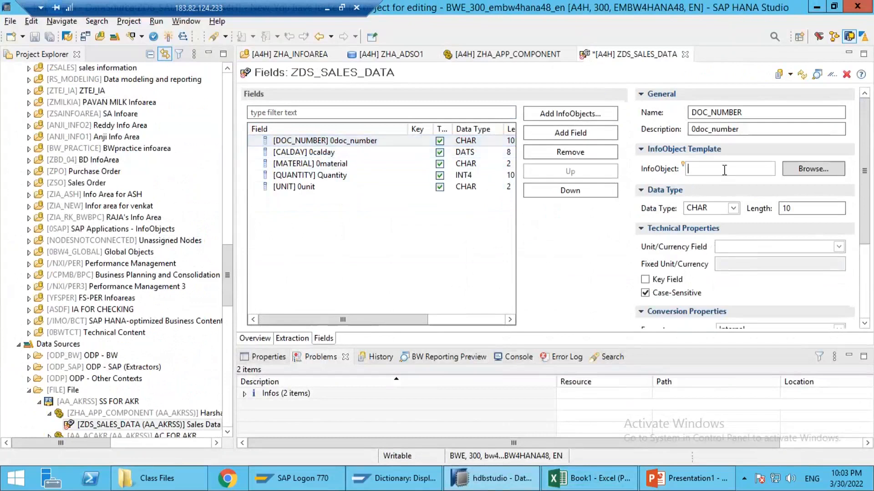
text(0DOC_NUM)
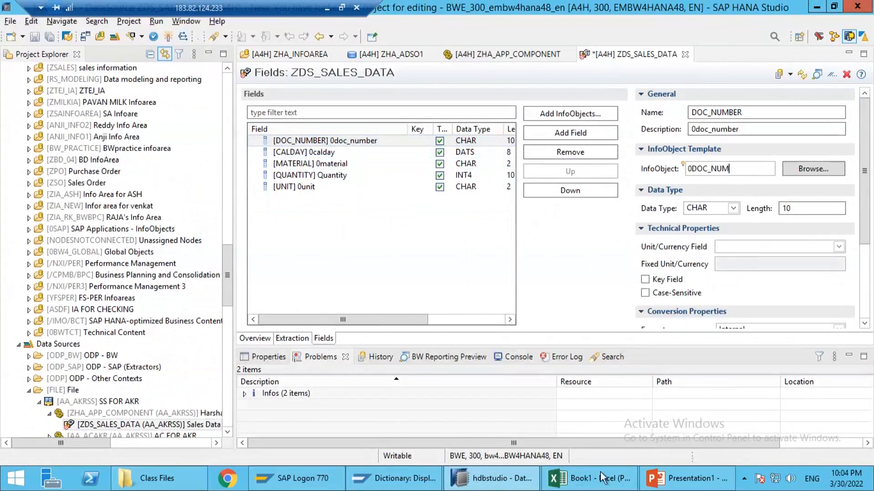
click(306, 57)
click(376, 56)
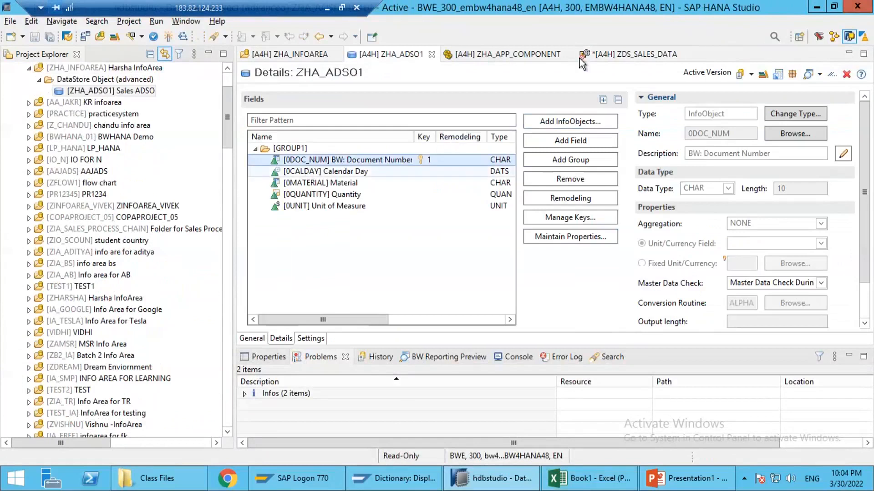
click(640, 55)
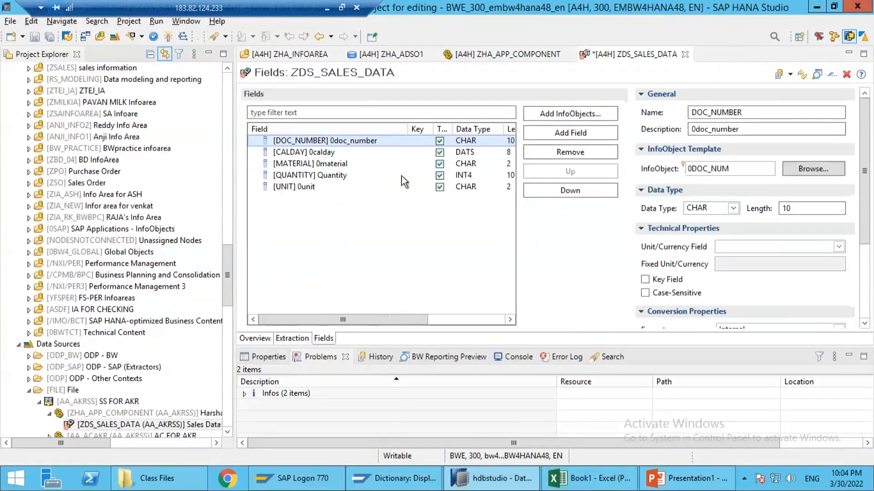
Step: Assign the InfoObject templates 0CALDAY to the CALDAY field and 0MATERIAL to the MATERIAL field
click(314, 152)
click(724, 165)
text(0CALDAY)
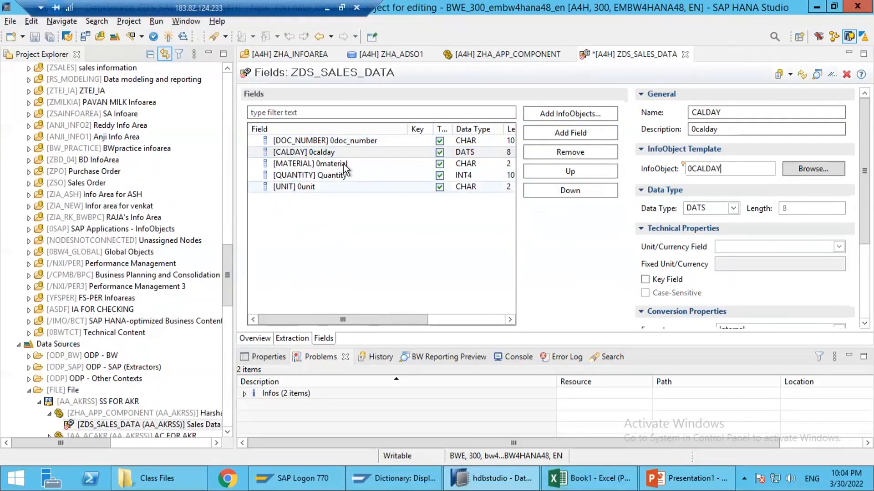
click(337, 164)
click(721, 173)
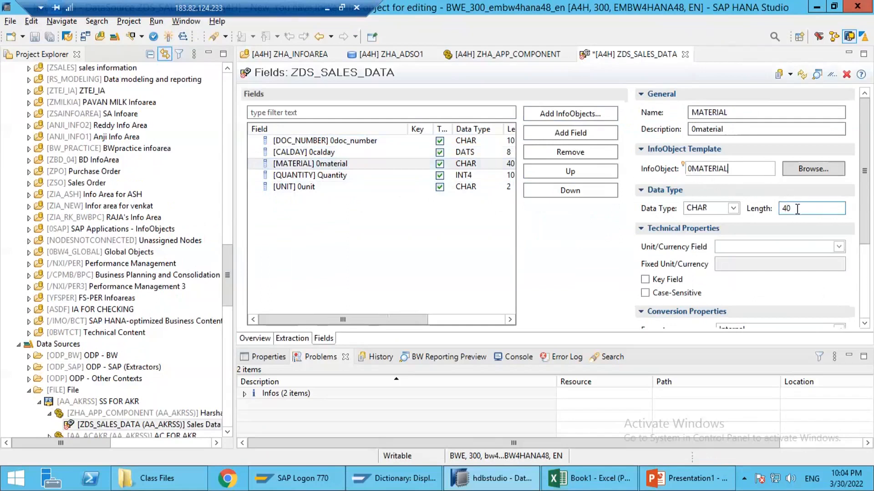
Step: Assign the InfoObject templates 0QUANTITY to the QUANTITY field and 0UNIT to the UNIT field
click(327, 174)
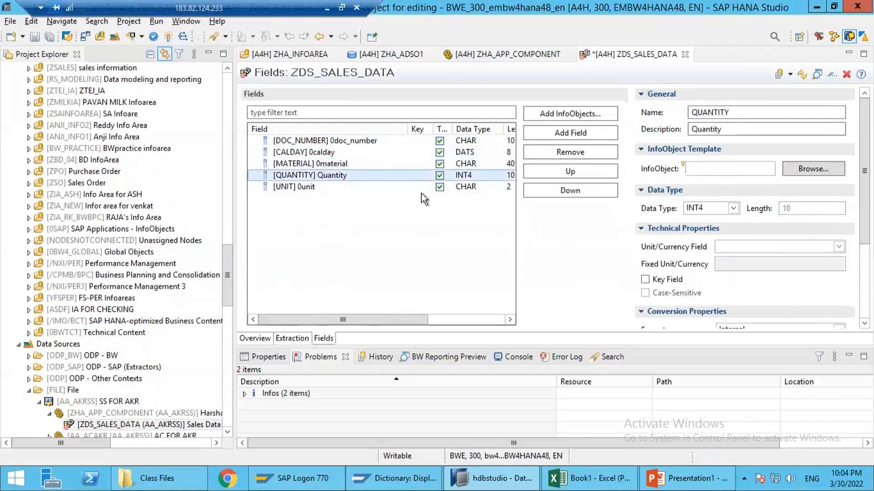
click(697, 169)
text(0QUQ)
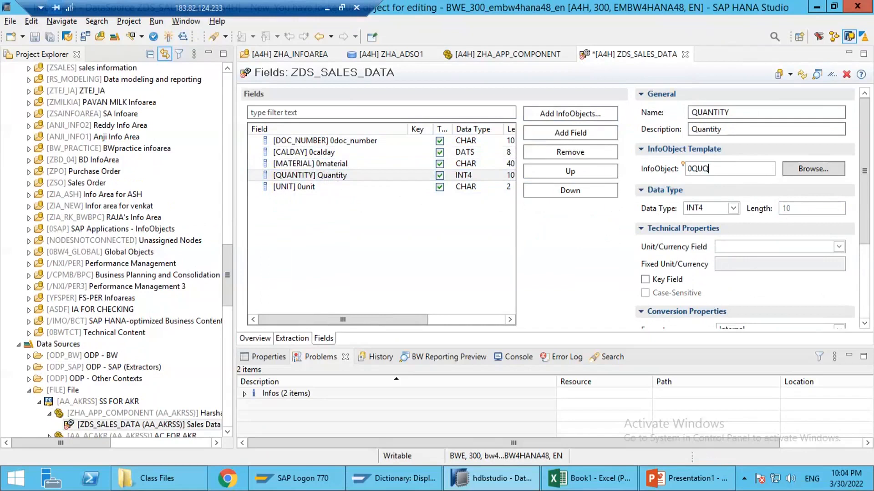
text(NT)
key(BackSpace)
key(BackSpace)
key(BackSpace)
text(ANTITY)
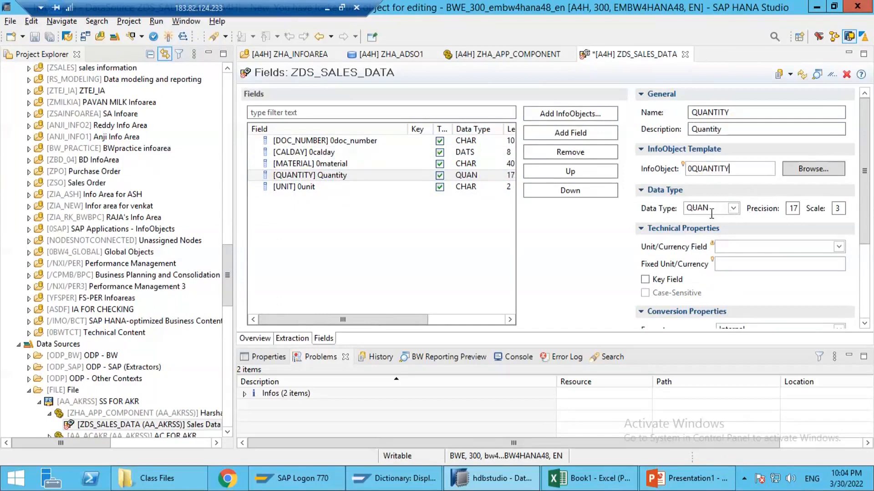
click(280, 189)
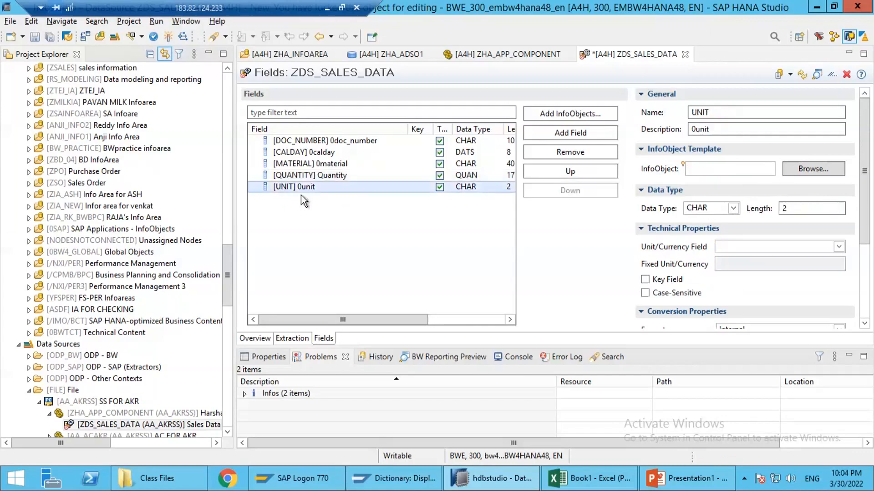
click(697, 175)
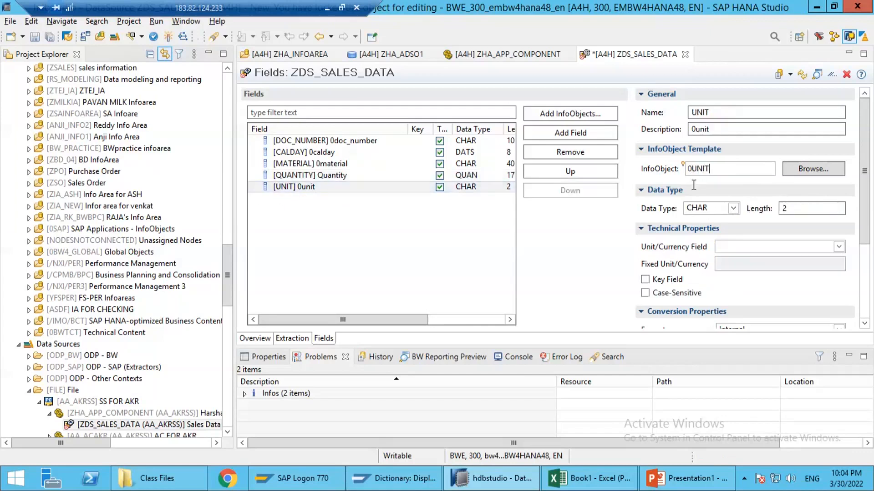
Step: Set [UNIT] 0unit as the unit/currency field of QUANTITY and activate the ZDS_SALES_DATA DataSource
click(328, 179)
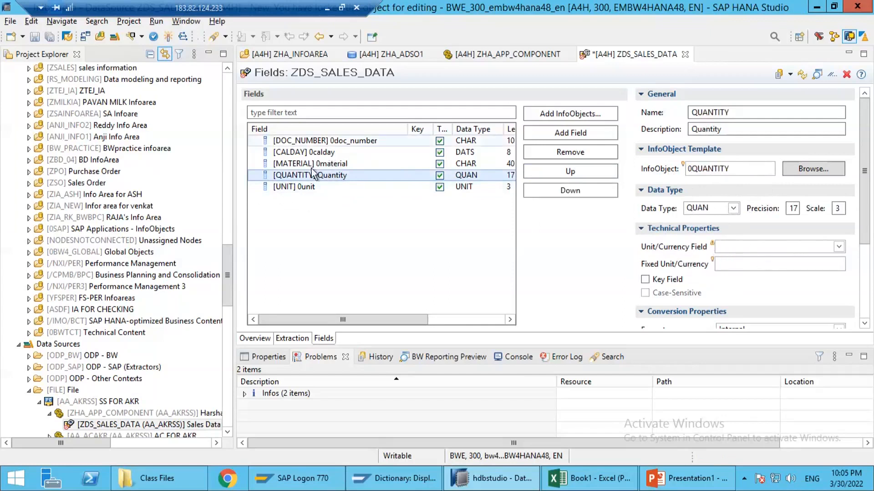
click(842, 246)
click(741, 270)
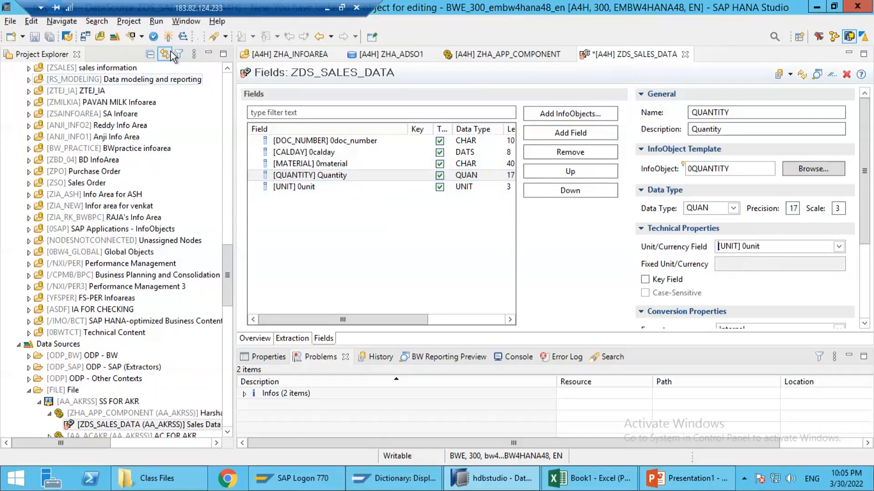
click(169, 36)
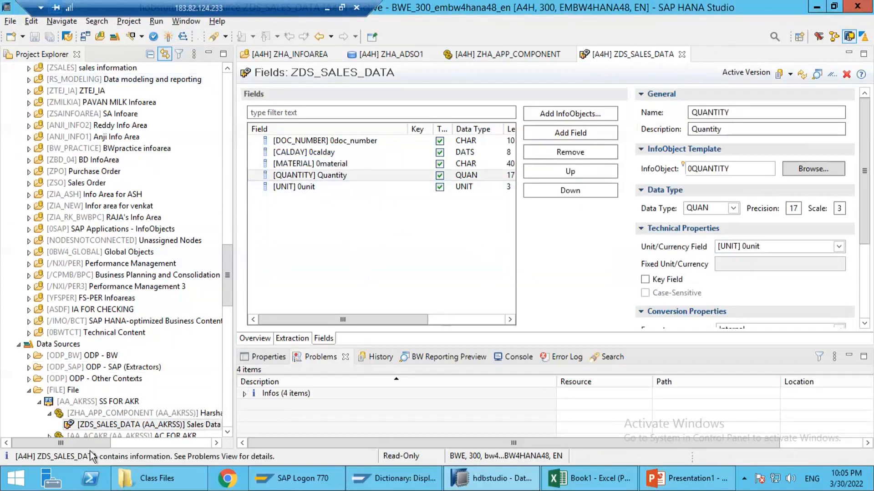
click(102, 424)
Step: Switch to the PowerPoint presentation and, on slide 3, shift the blue Flat File shape beneath ZHA_ADSO1 and the vertical arrow aside
click(686, 478)
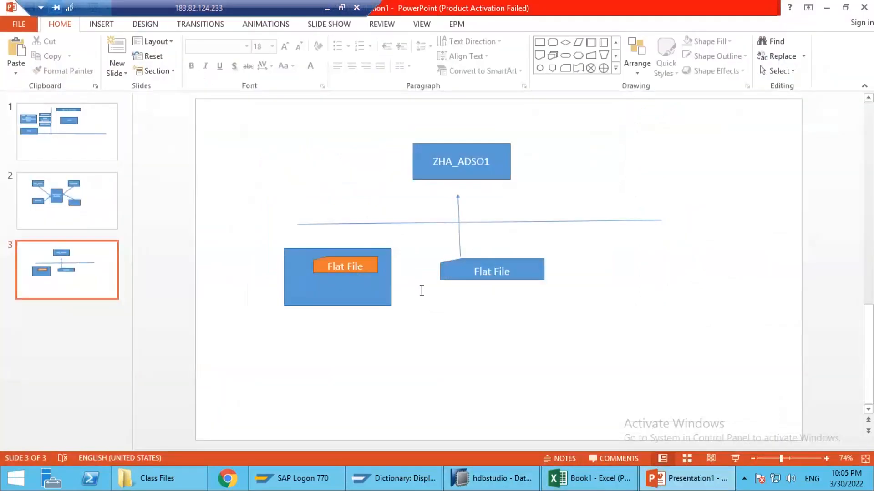
click(510, 279)
drag(510, 278, 477, 277)
click(460, 219)
drag(550, 217, 570, 217)
drag(528, 247, 436, 287)
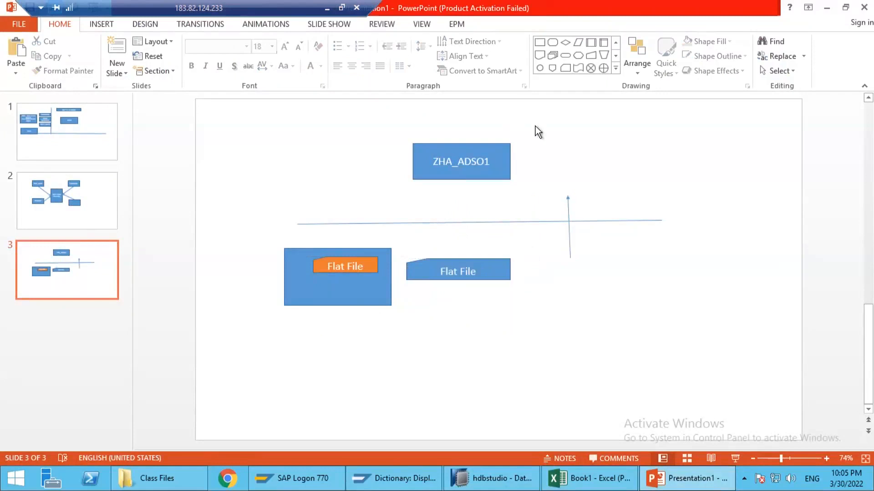
Step: Connect the blue Flat File shape to the ZHA_ADSO1 box with the vertical arrow and return to SAP HANA Studio
click(471, 278)
click(473, 175)
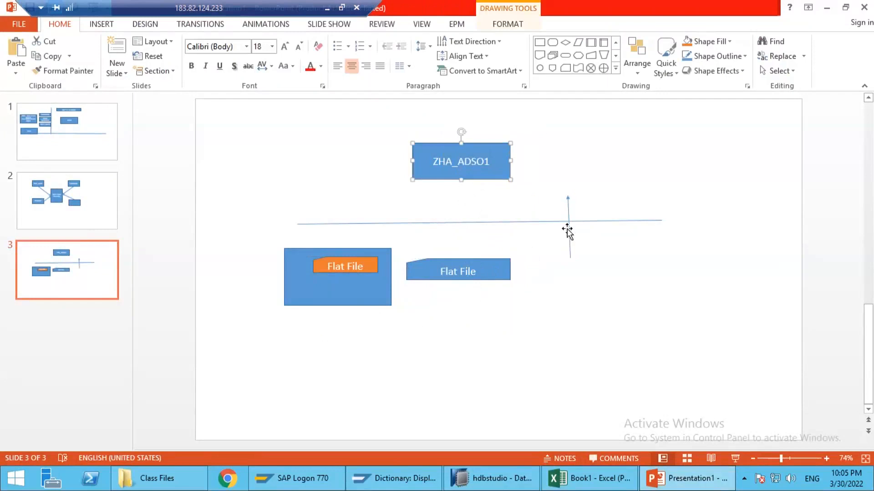
drag(567, 233, 459, 262)
drag(457, 214, 456, 217)
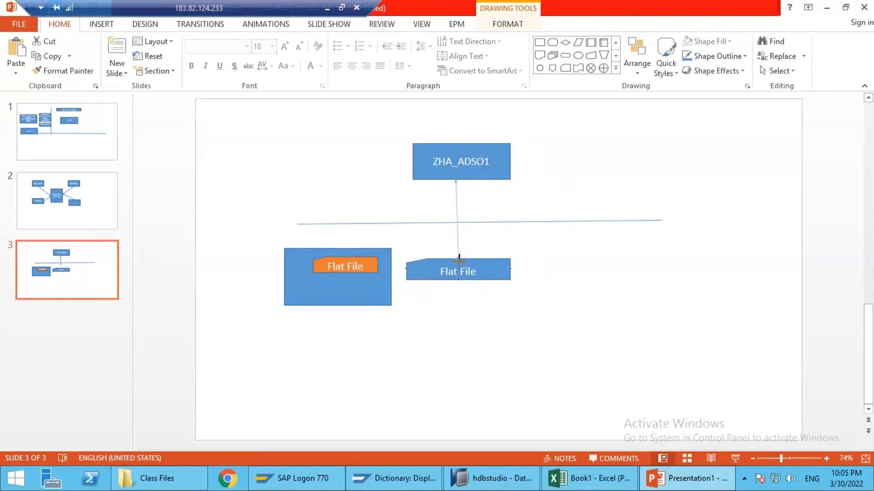
drag(461, 243, 458, 248)
mouse_move(455, 179)
mouse_down()
mouse_move(464, 189)
mouse_move(461, 179)
mouse_up()
click(826, 8)
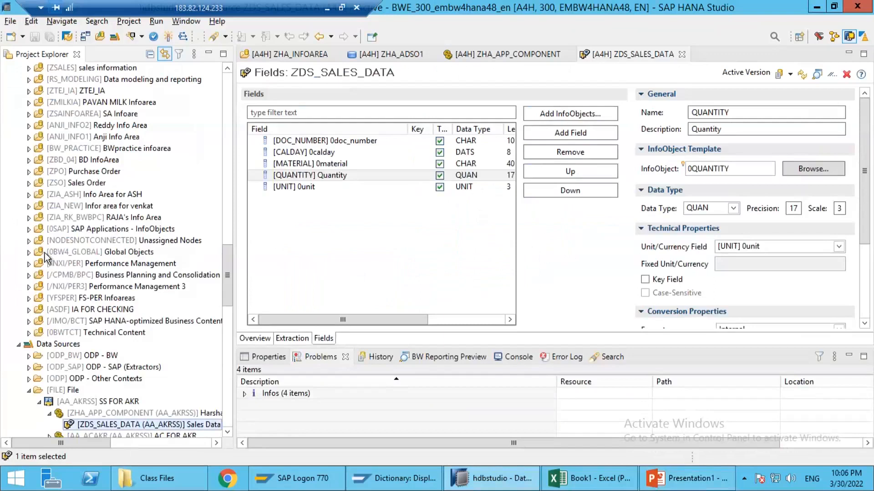
Step: Start a new transformation for the Sales ADSO ZHA_ADSO1 with DataSource as the source object type
scroll(85, 199, up, 15)
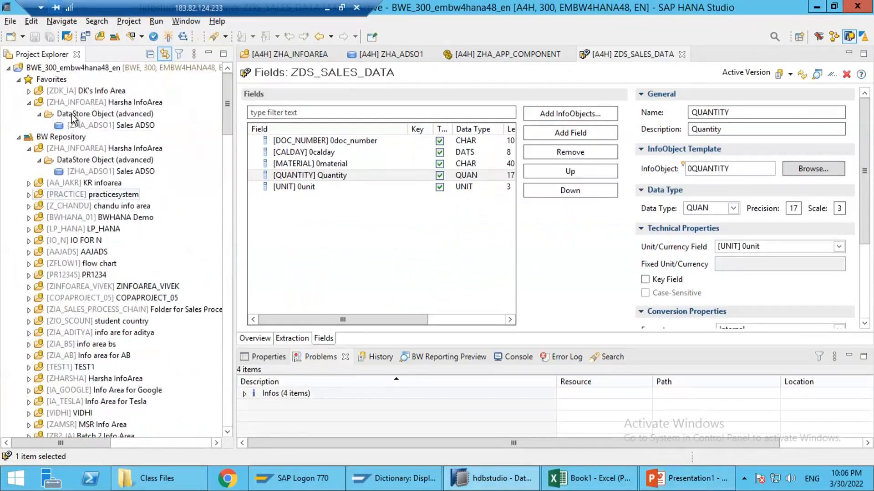
double_click(95, 126)
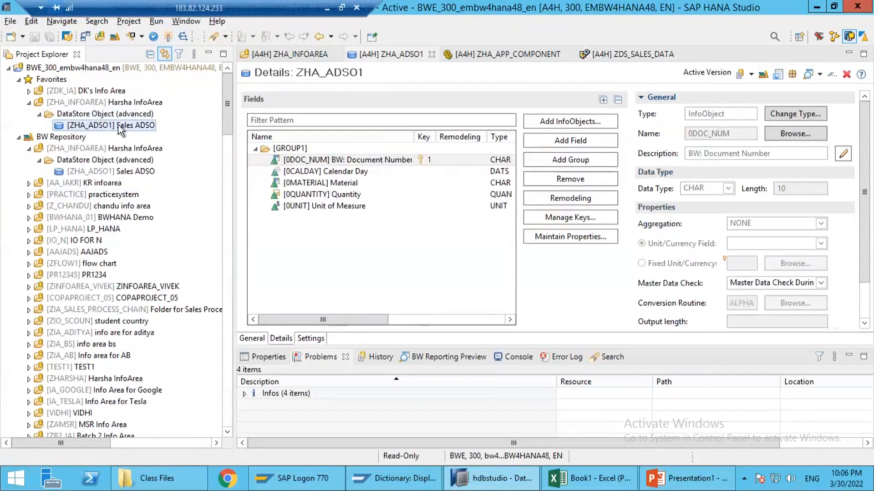
right_click(118, 127)
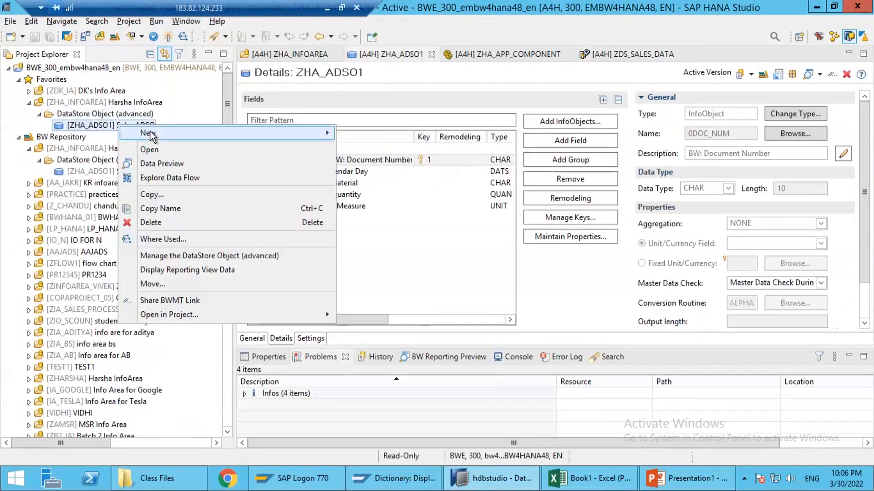
mouse_move(150, 133)
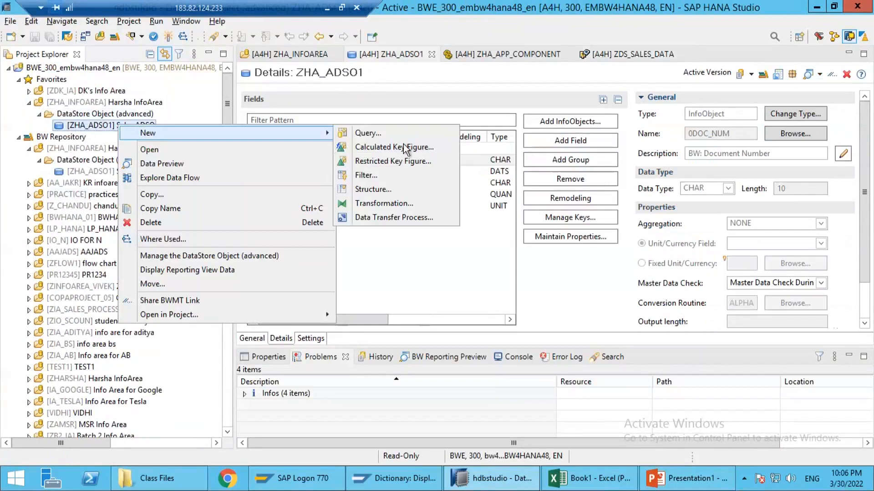
click(391, 204)
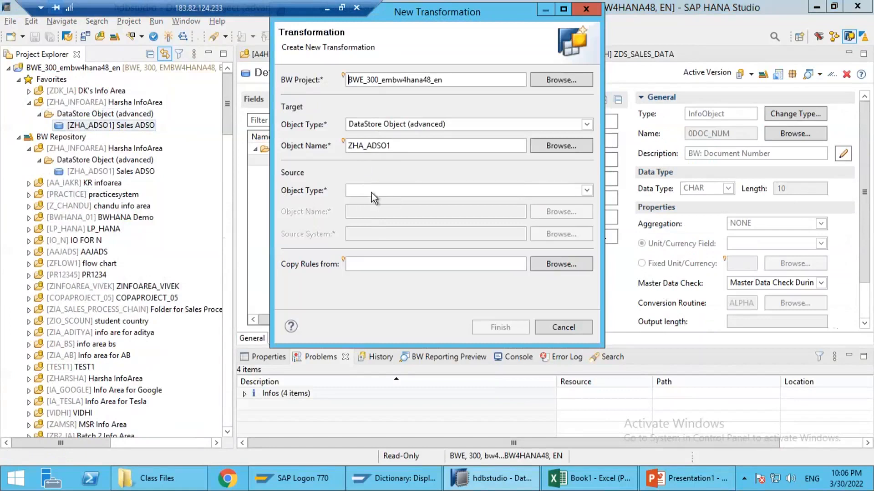
click(371, 192)
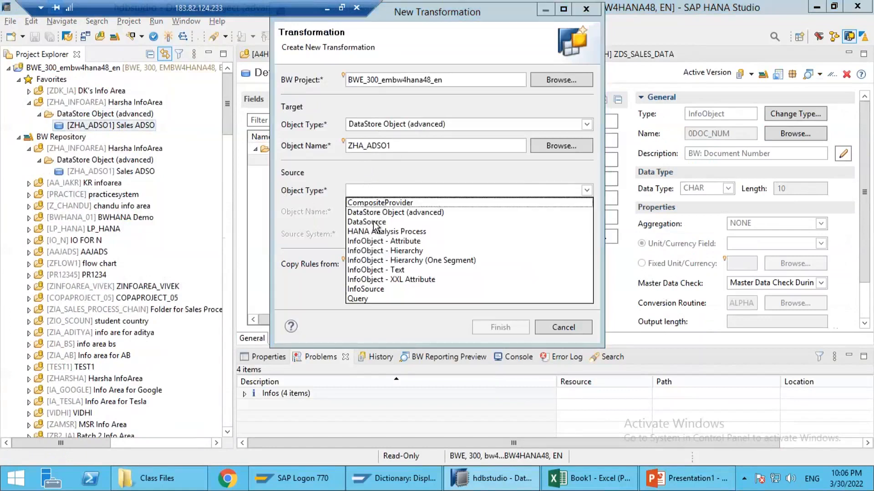
click(372, 223)
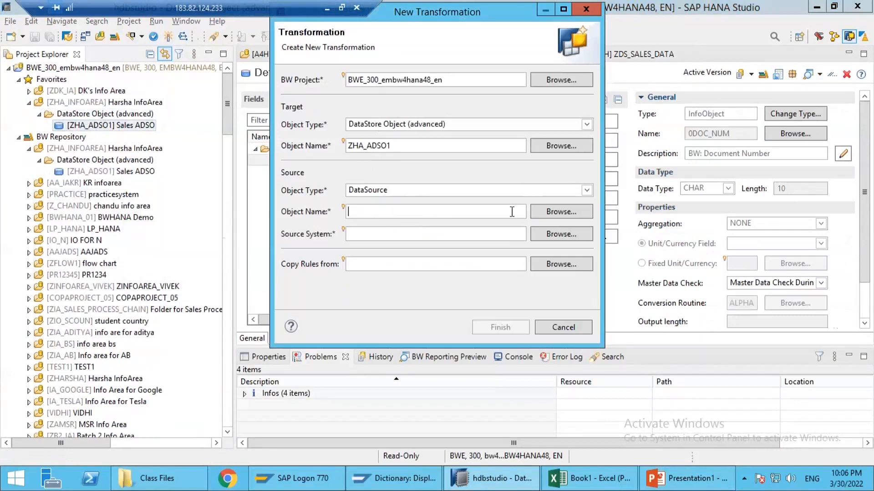
Step: Create the transformation with ZDS_SALES_DATA from source system AA_AKRSS as its source and display its field mapping rules
click(559, 214)
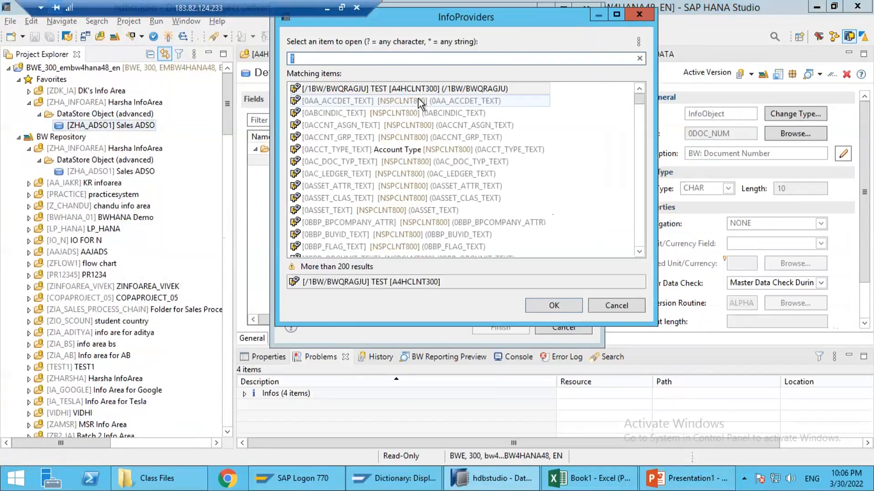
key(BackSpace)
text(zds_)
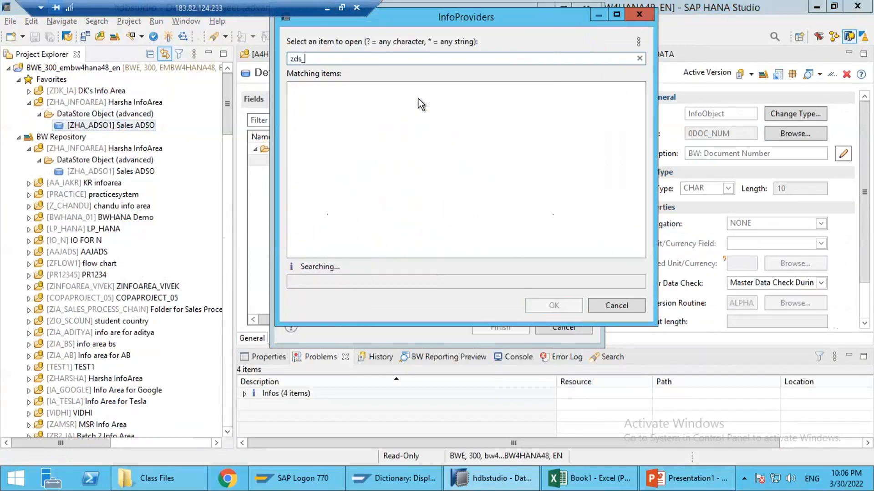
text(sales_)
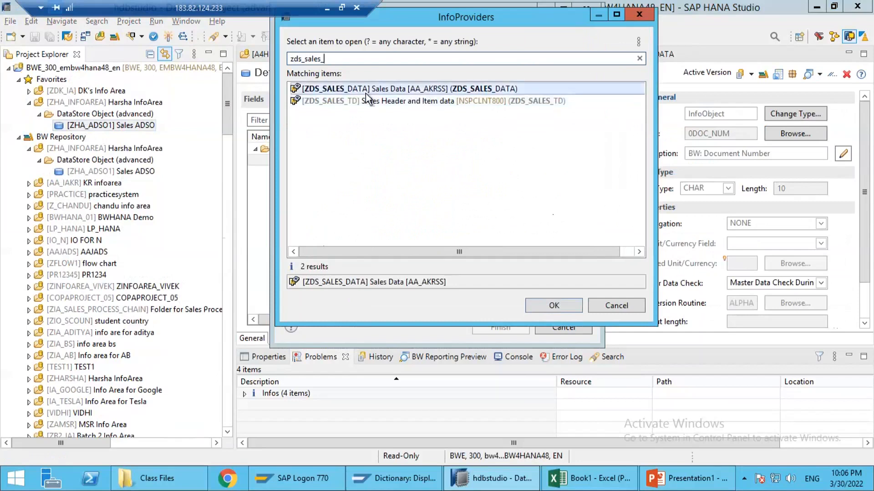
double_click(367, 90)
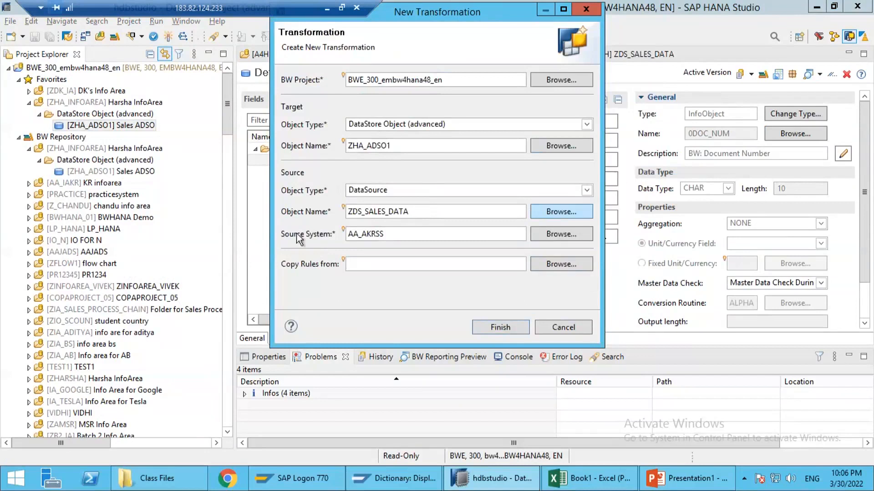
click(493, 330)
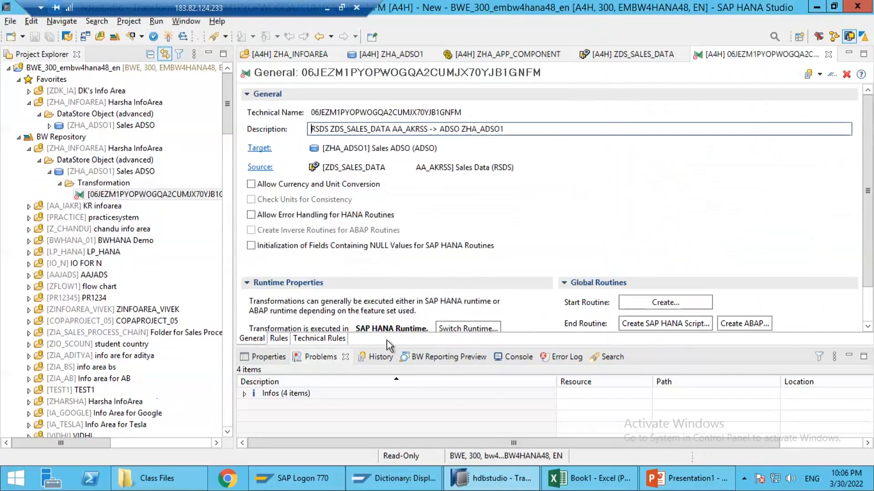
click(278, 339)
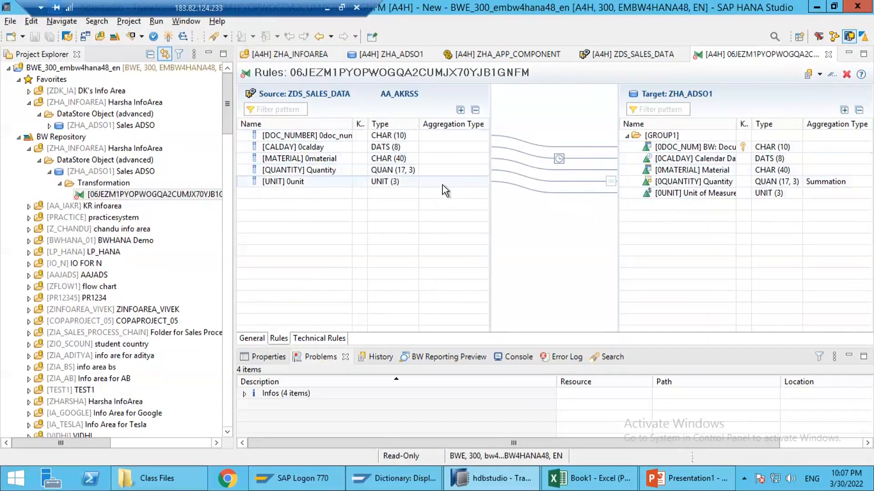
Step: Examine the unit and document number mappings, compare them with the sales table on Sheet1 in Excel, and return to SAP HANA Studio
drag(447, 182, 491, 190)
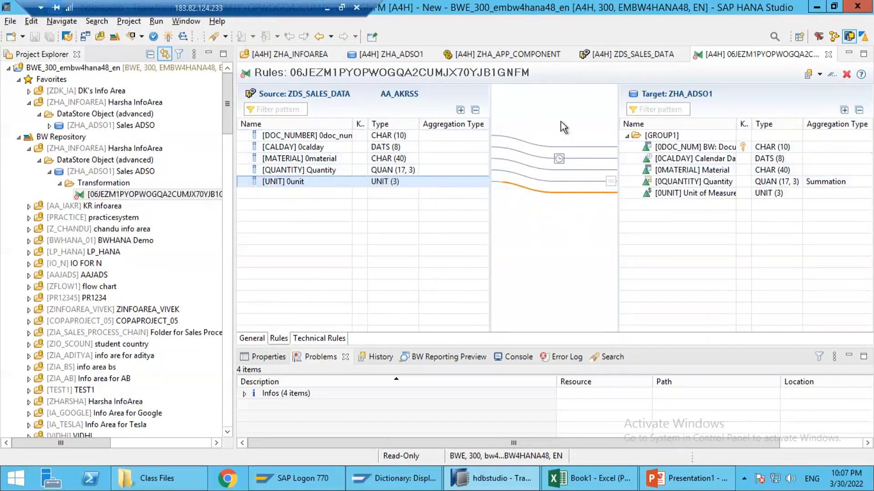
click(395, 135)
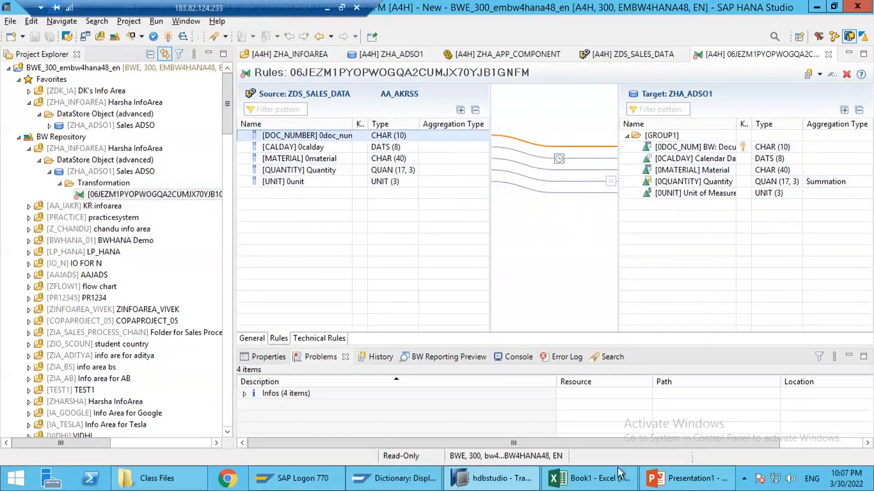
key(alt+Tab)
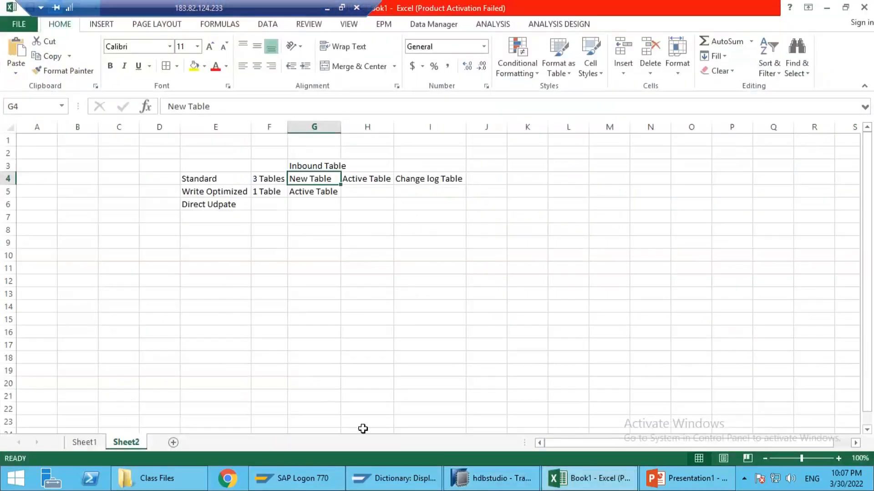
click(84, 442)
drag(224, 153, 223, 248)
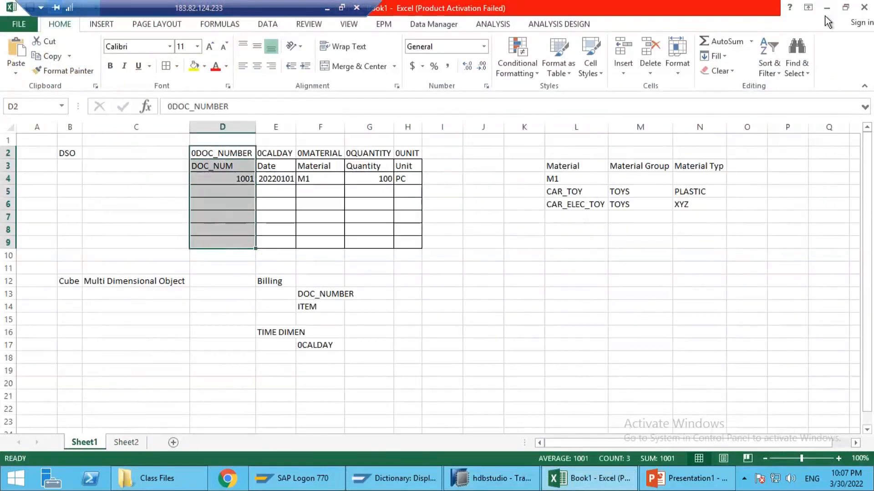
key(alt+Tab)
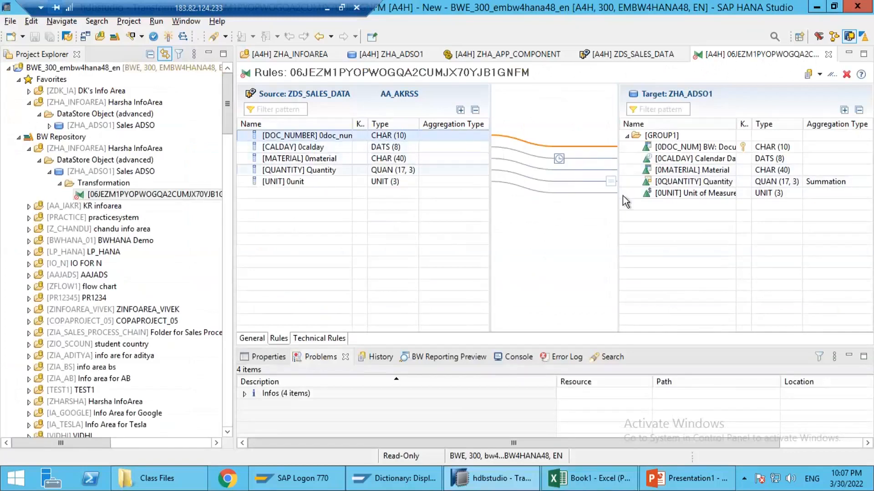
Step: Activate the transformation and create a data transfer process on it from DataSource ZDS_SALES_DATA to ZHA_ADSO1
click(168, 37)
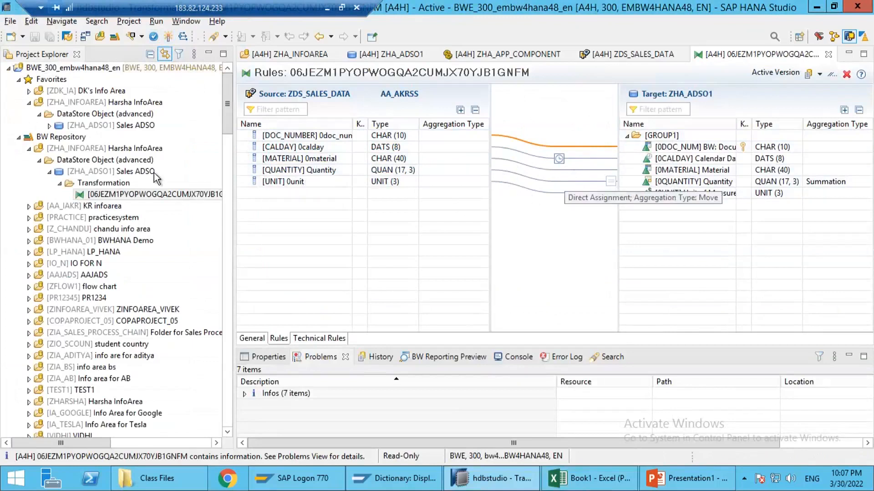
click(101, 195)
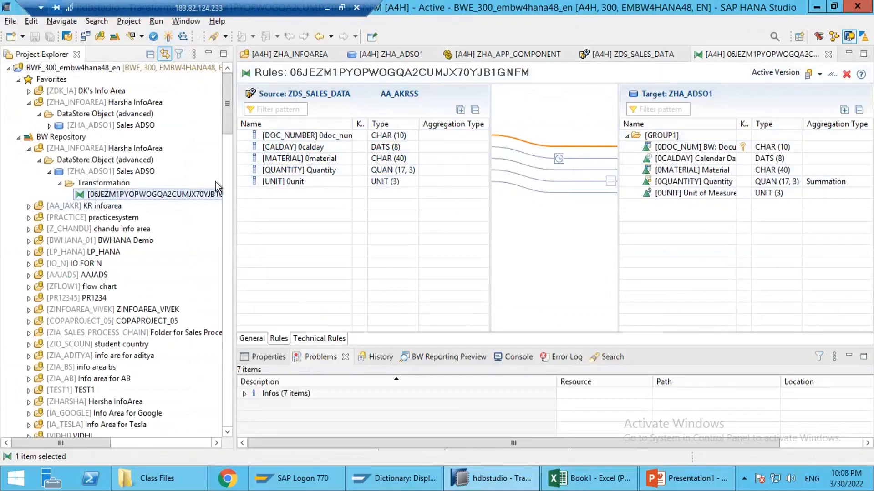
right_click(87, 196)
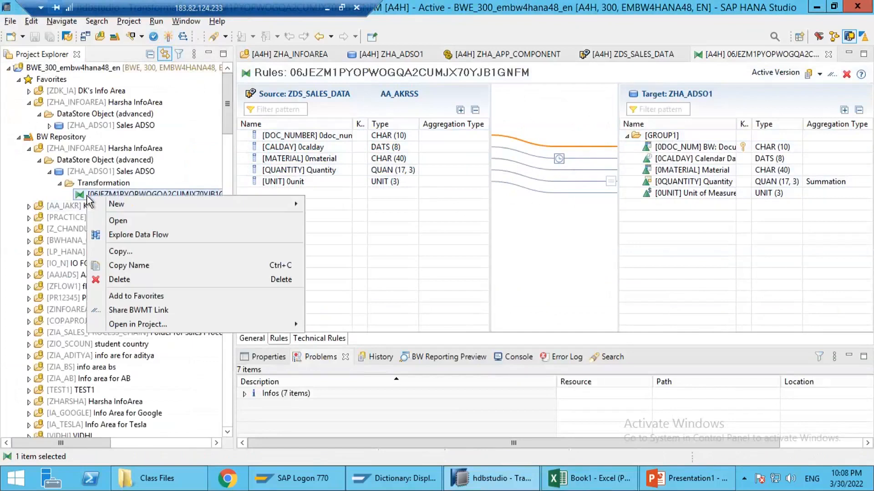
mouse_move(159, 204)
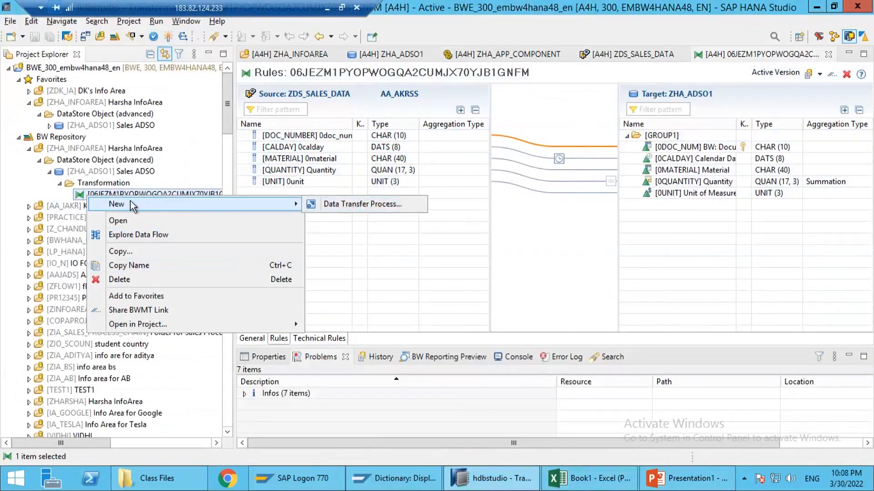
click(351, 205)
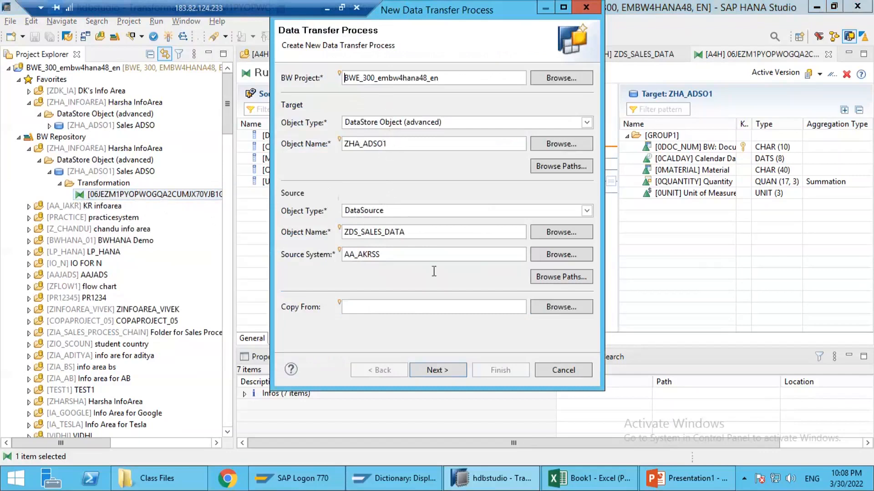
click(436, 370)
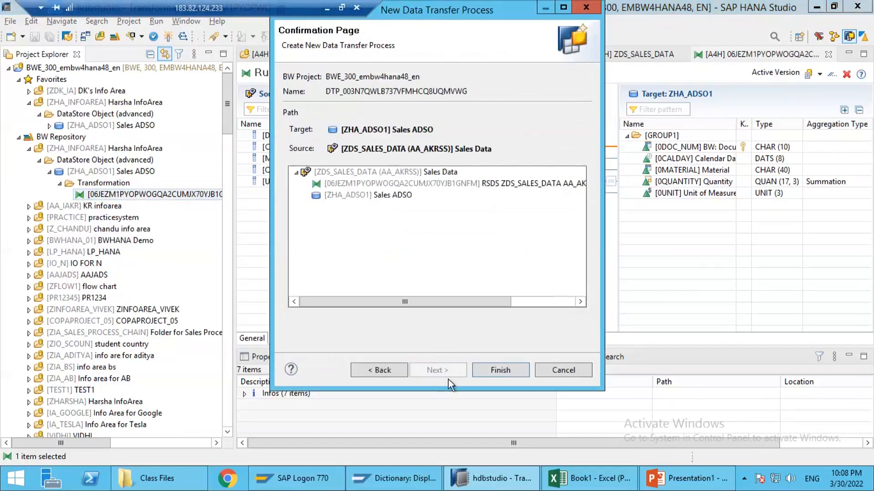
click(495, 369)
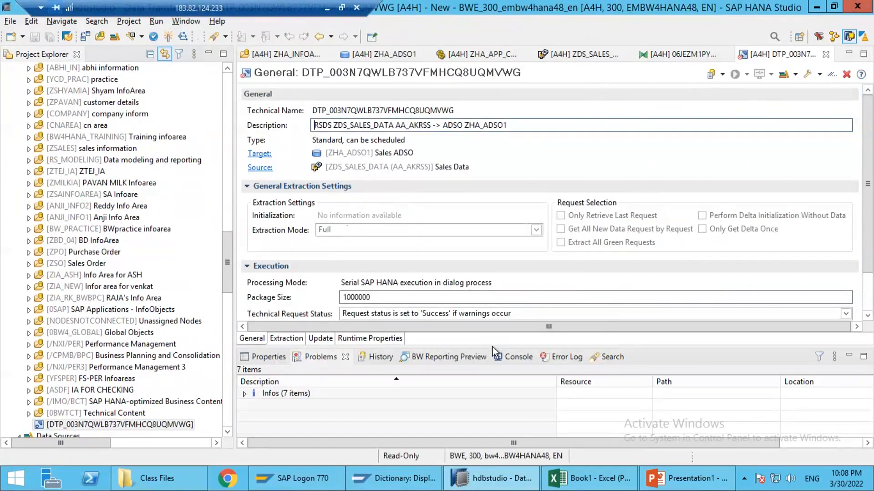
Step: Look through the data transfer process's extraction, update and runtime settings and activate the process
drag(493, 348, 490, 395)
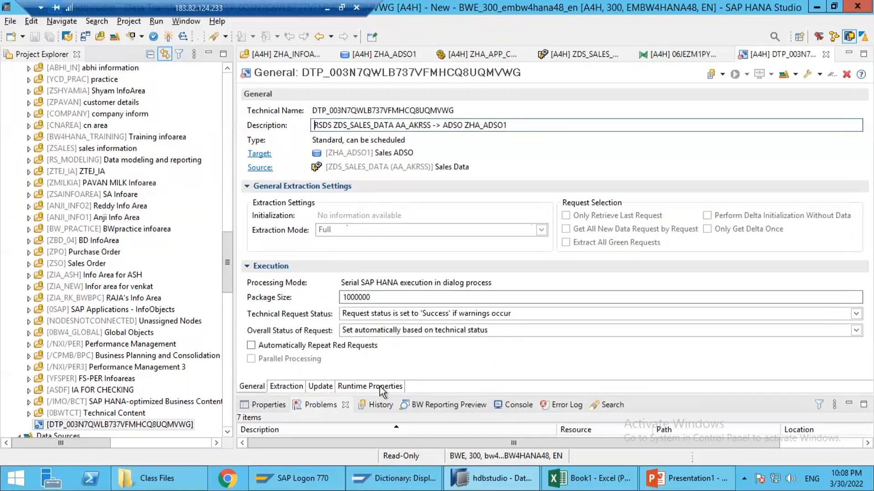
click(280, 386)
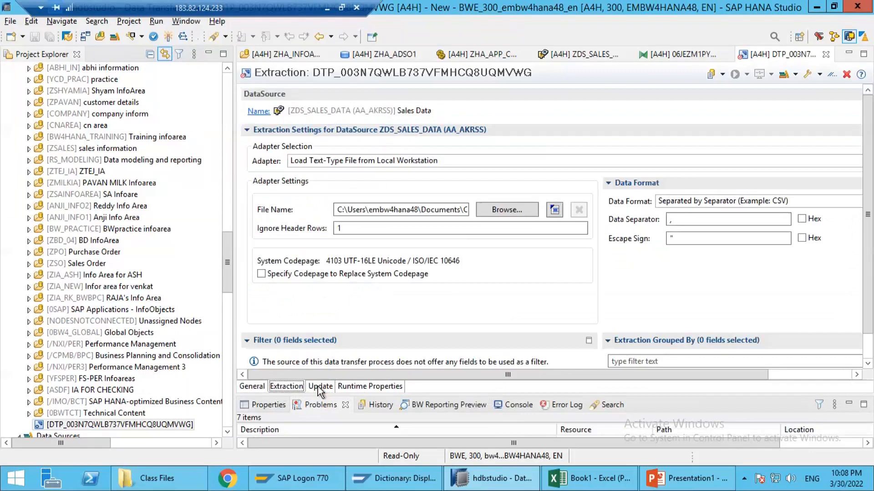
click(324, 387)
click(353, 387)
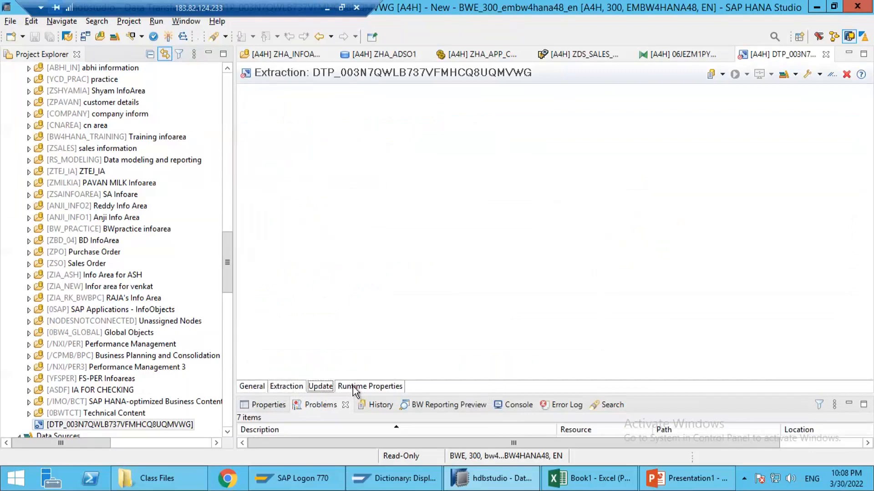
click(166, 38)
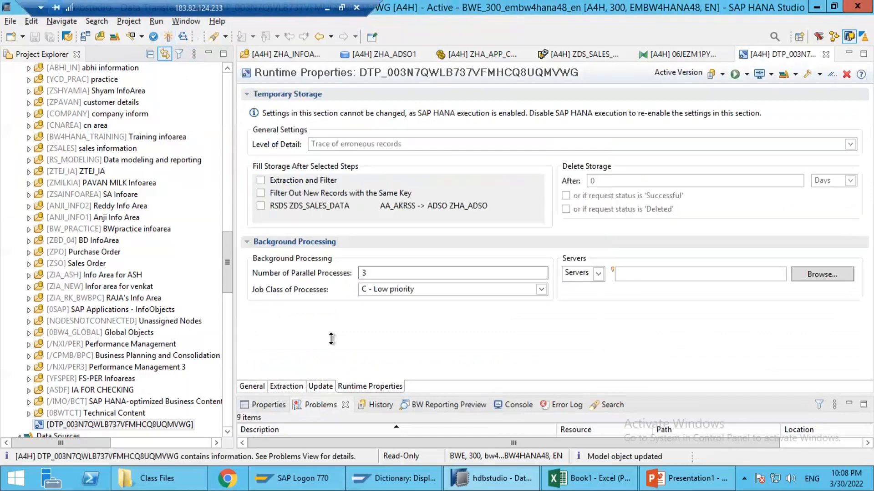
Step: Review the DTP's extraction settings and the ZHA_ADSO1 flow on slide 3 in PowerPoint, and return to SAP HANA Studio
click(287, 387)
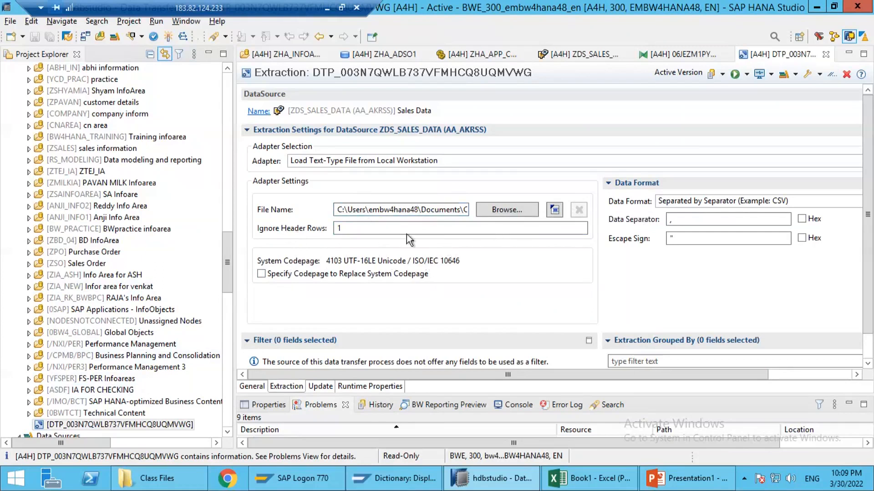
click(663, 477)
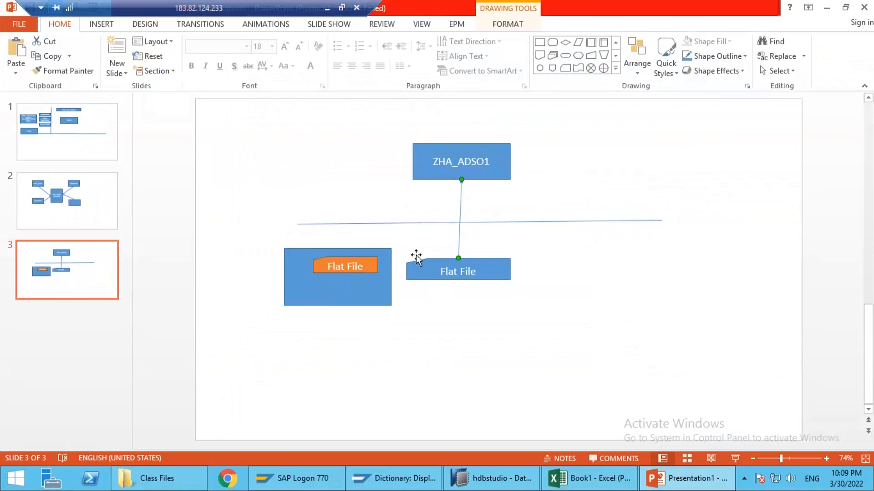
click(512, 291)
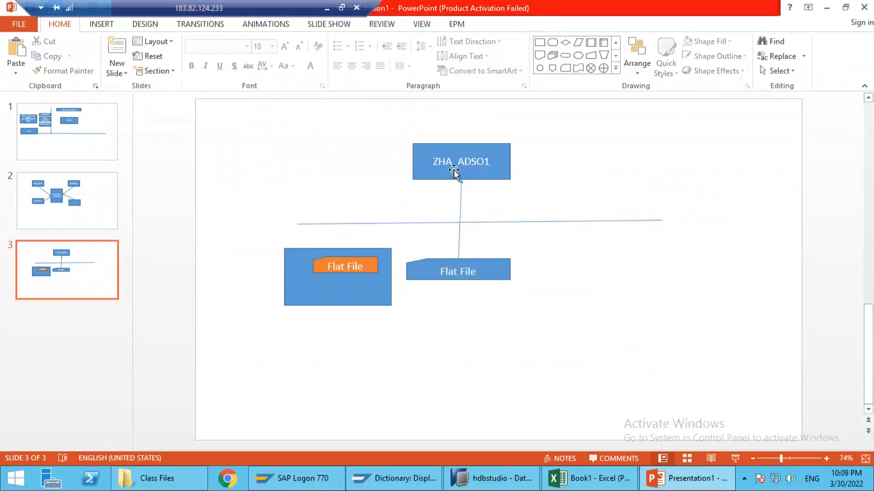
mouse_move(385, 124)
mouse_down()
mouse_move(488, 177)
mouse_move(550, 195)
mouse_up()
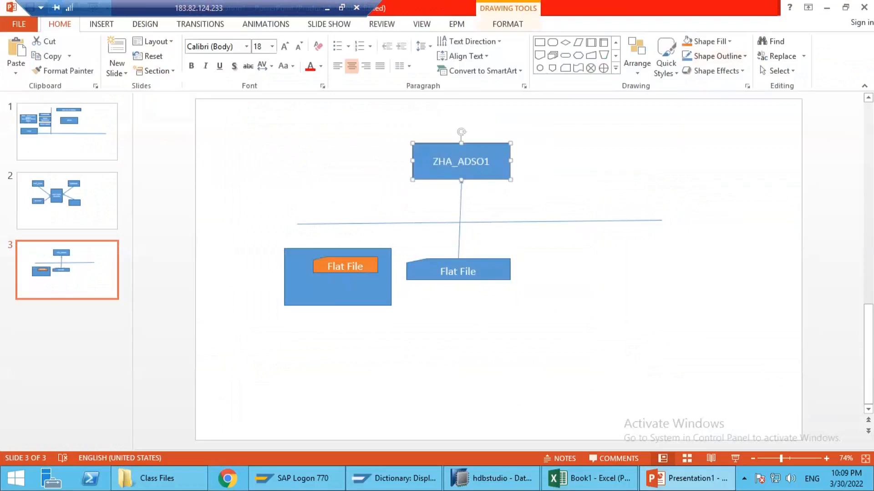
key(alt+Tab)
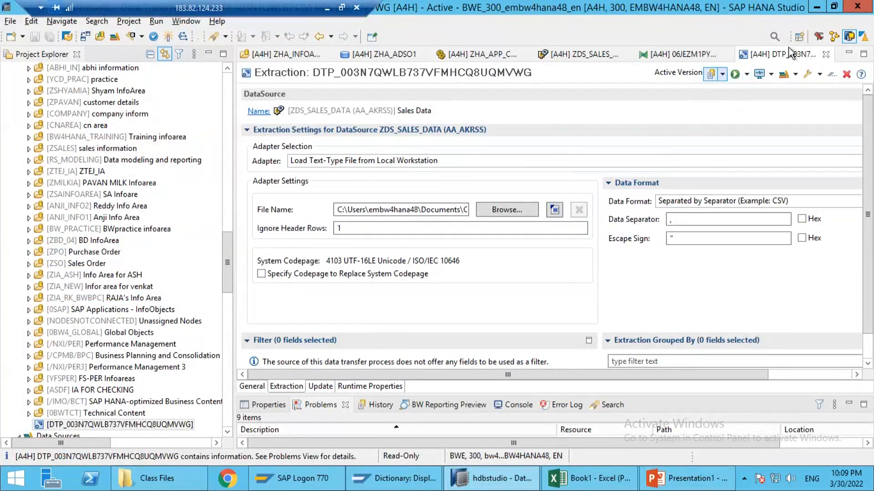
Step: Execute the data transfer process in dialog mode, allow access to Sales Data 1.csv, and display the request monitor
click(734, 75)
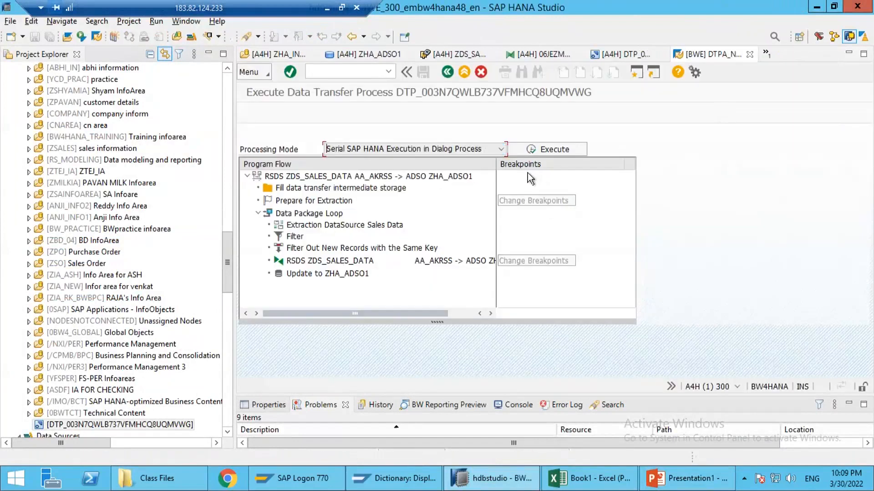
click(542, 151)
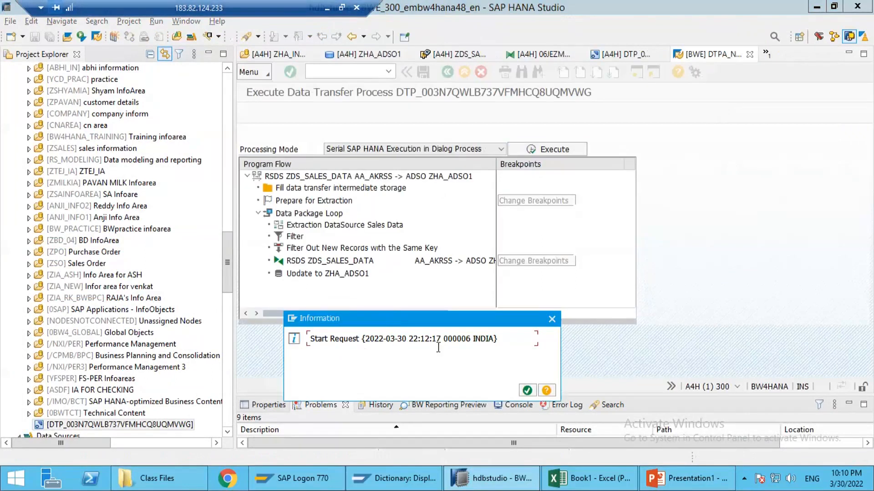
click(528, 390)
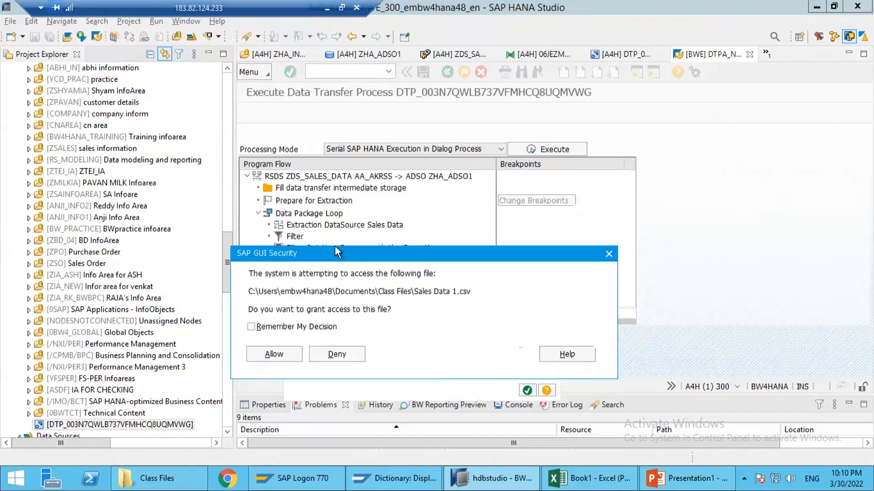
click(280, 340)
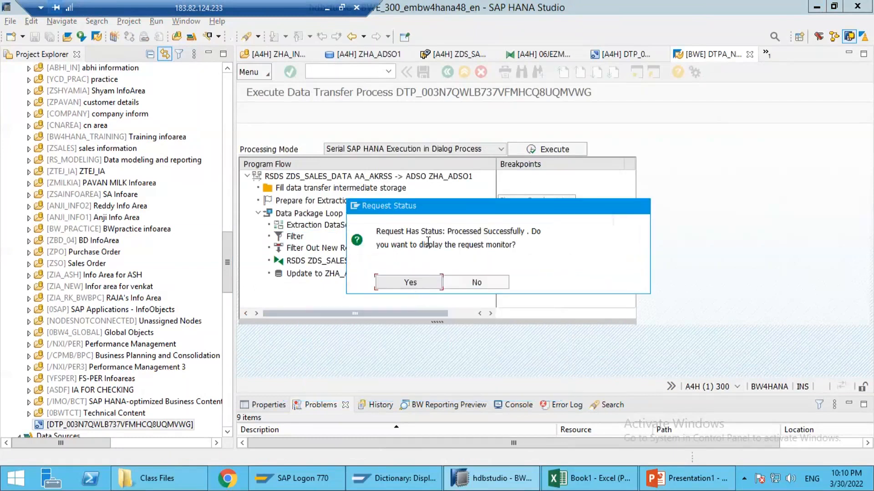
click(408, 283)
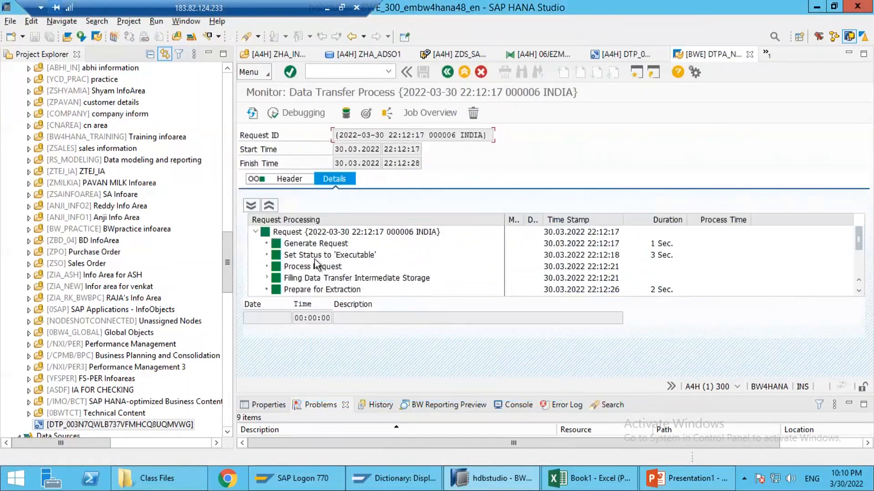
Step: Examine the load request's data packages and overall status in the monitor details and refresh the monitor
scroll(325, 270, down, 2)
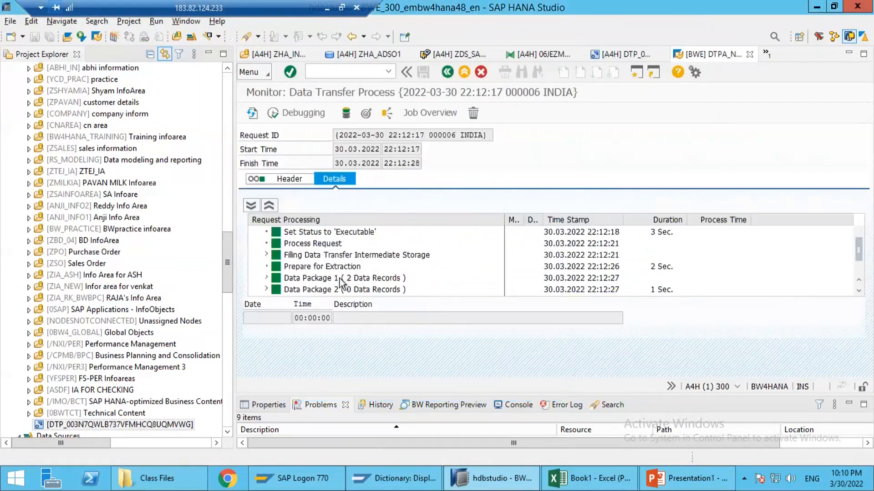
click(339, 280)
scroll(340, 287, down, 2)
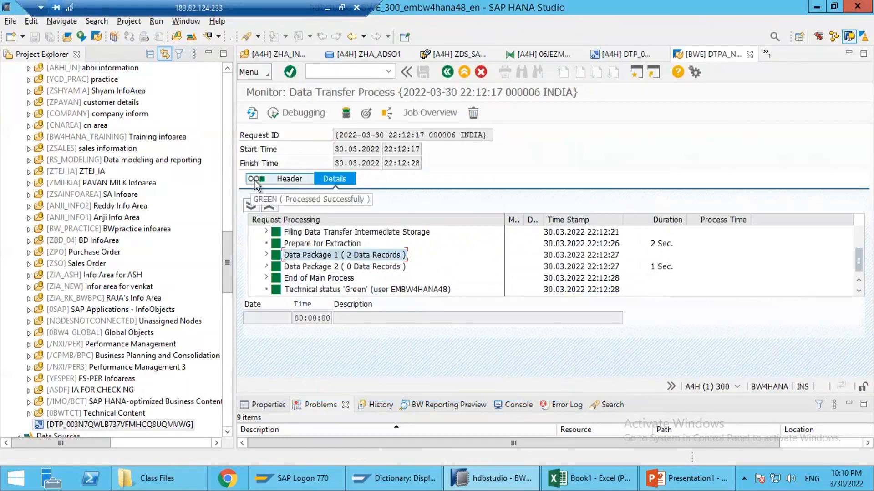
mouse_move(261, 180)
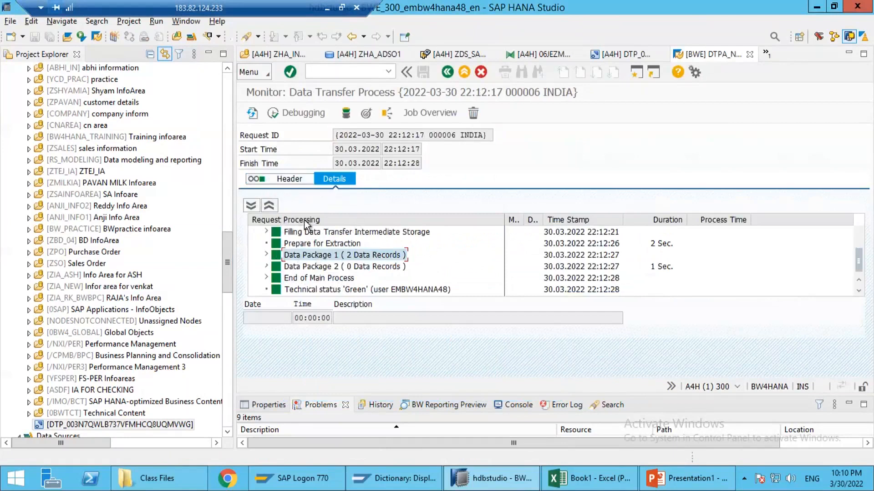
click(251, 115)
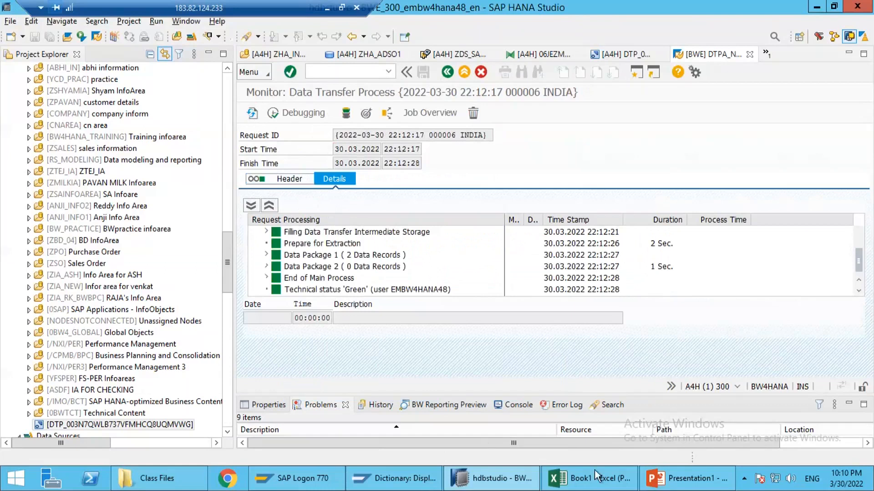
Step: Revisit the Flat File to ZHA_ADSO1 flow in PowerPoint, return to SAP HANA Studio, and display the request management of ZHA_ADSO1
click(673, 485)
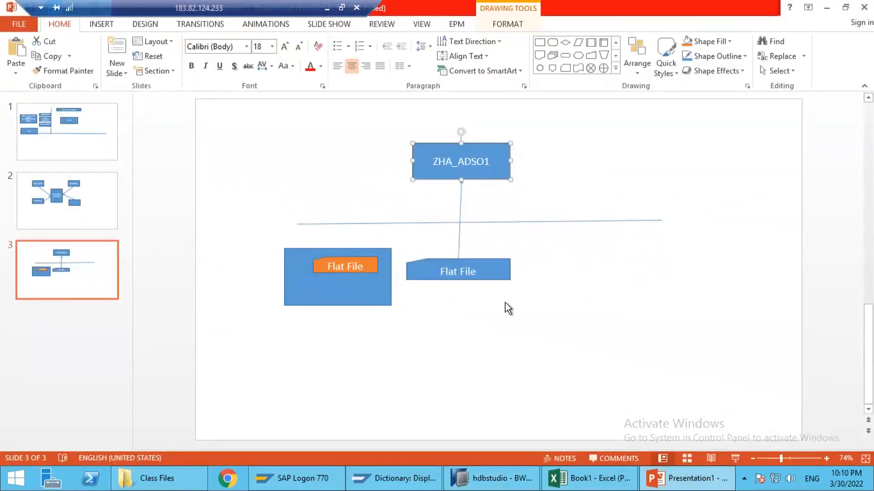
drag(506, 310, 498, 184)
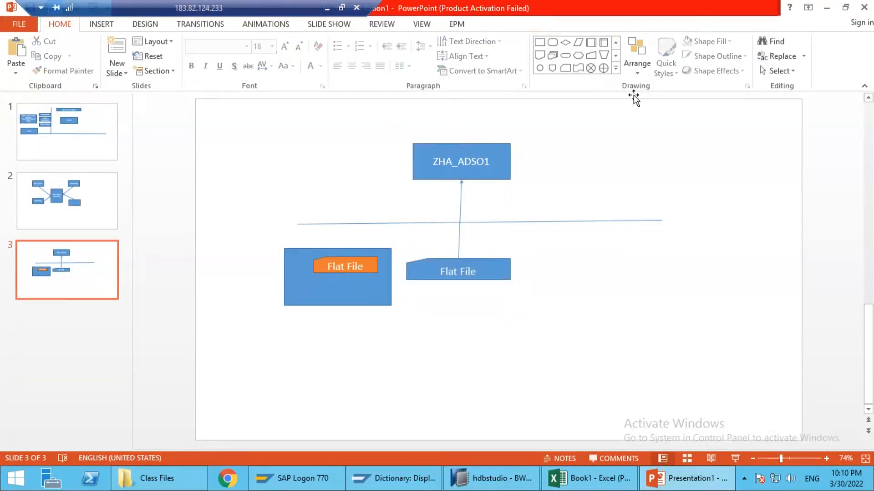
click(827, 8)
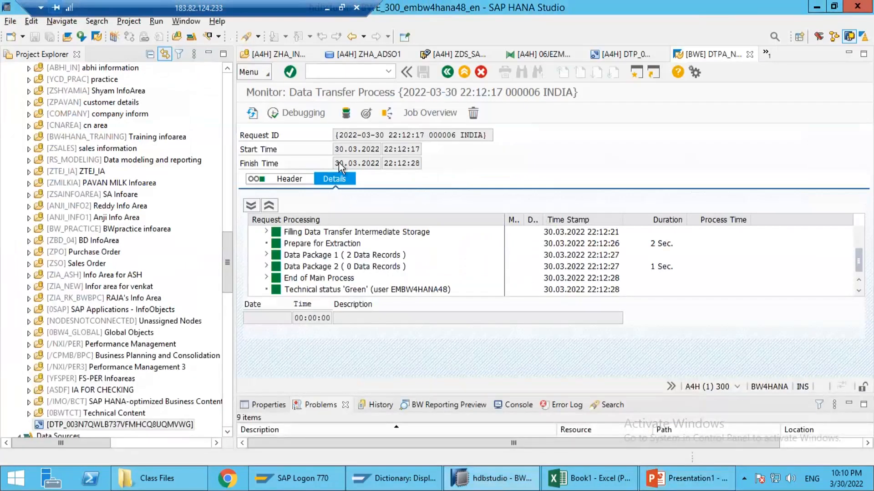
click(365, 114)
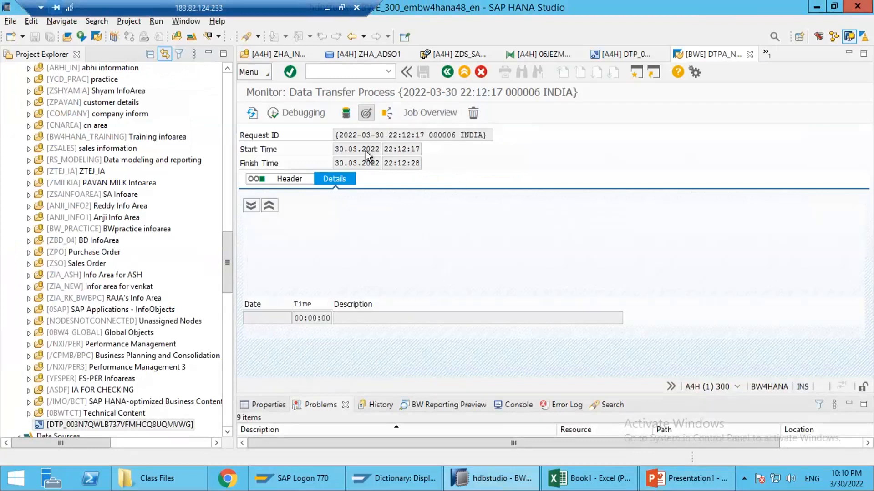
click(548, 149)
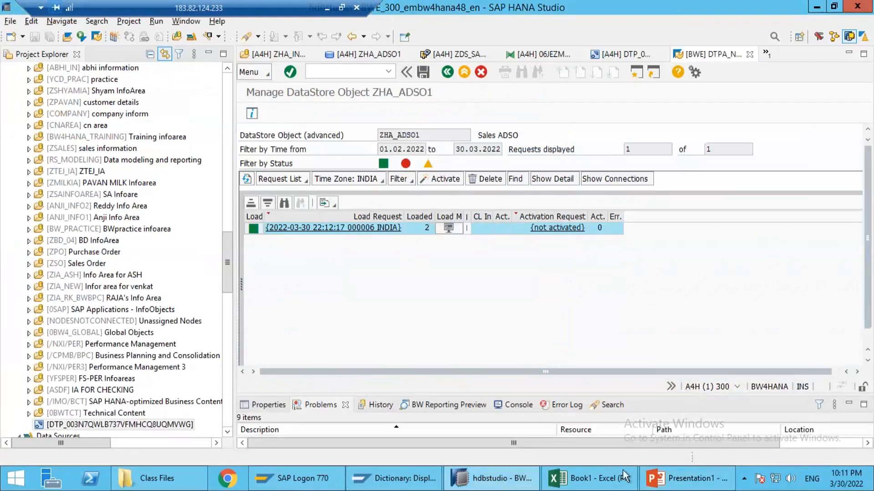
Step: Switch to Book1 in Excel, review the Standard DSO's tables on Sheet2, and return to SAP HANA Studio
key(alt+Tab)
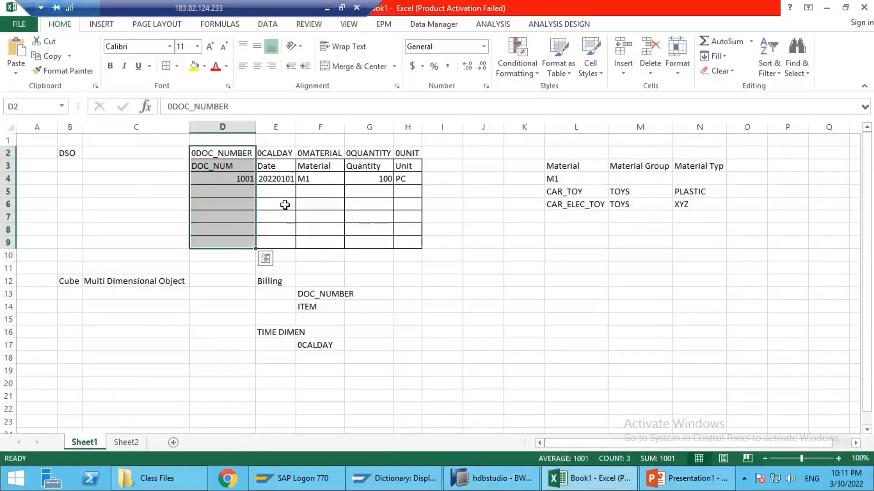
click(123, 444)
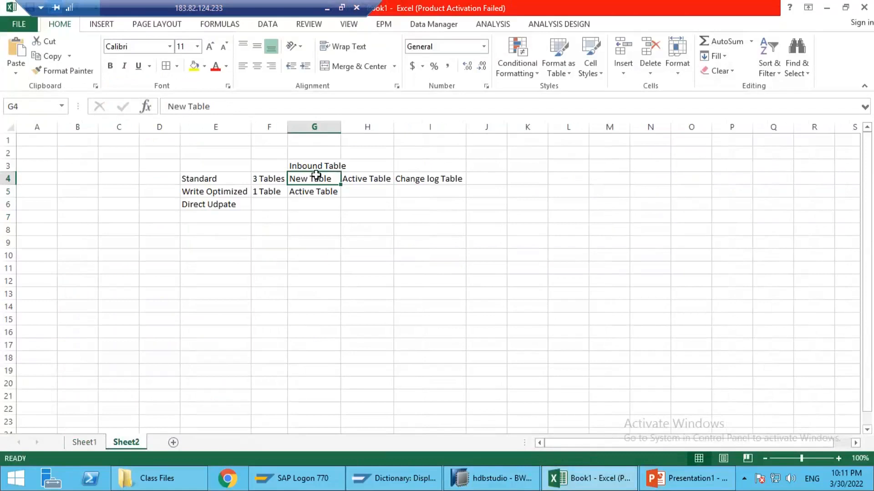
click(384, 182)
click(404, 179)
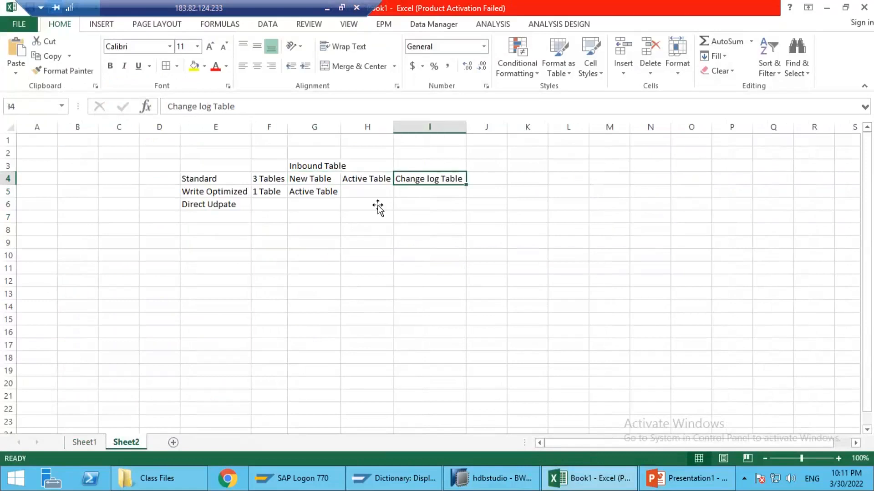
click(827, 7)
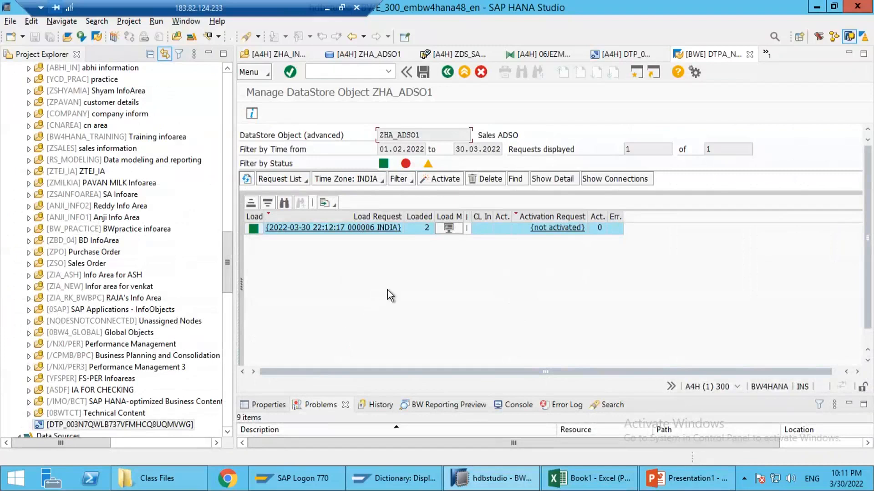
Step: Review the Flat File to ZHA_ADSO1 diagram on slide 3 in PowerPoint and return to SAP HANA Studio
click(672, 485)
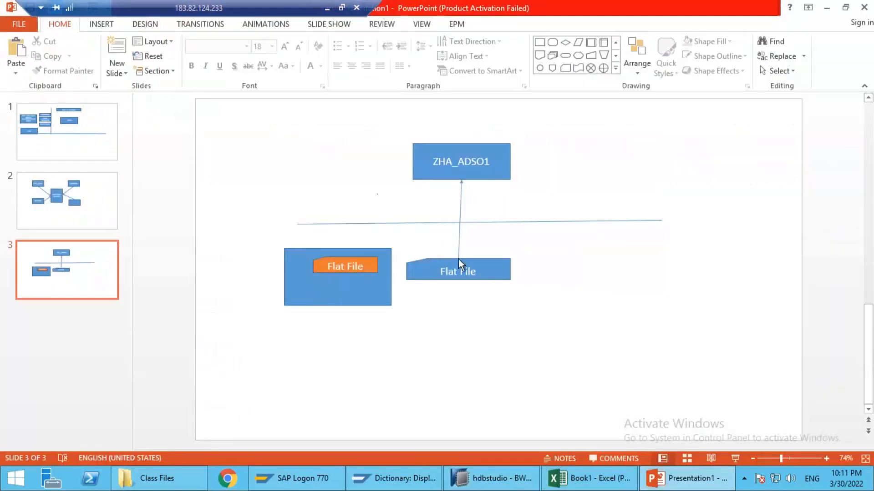
mouse_move(534, 305)
mouse_down()
mouse_move(414, 244)
mouse_move(458, 172)
mouse_up()
click(458, 170)
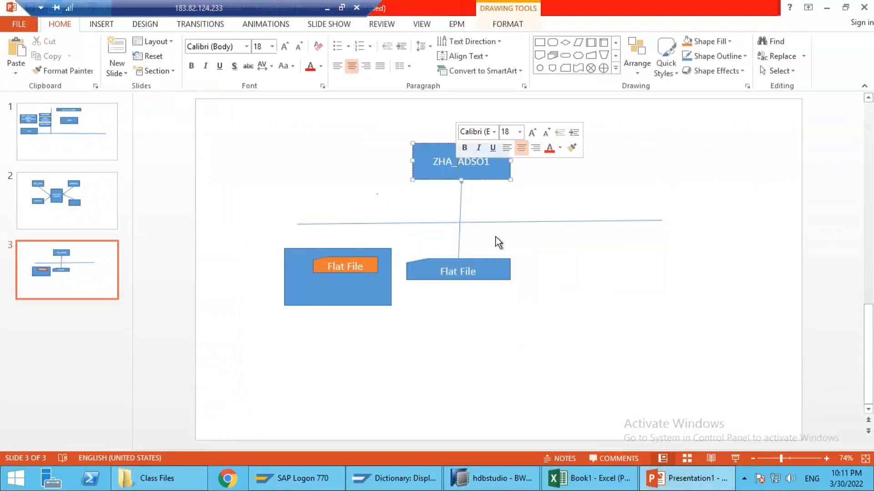
drag(520, 312, 491, 264)
click(479, 168)
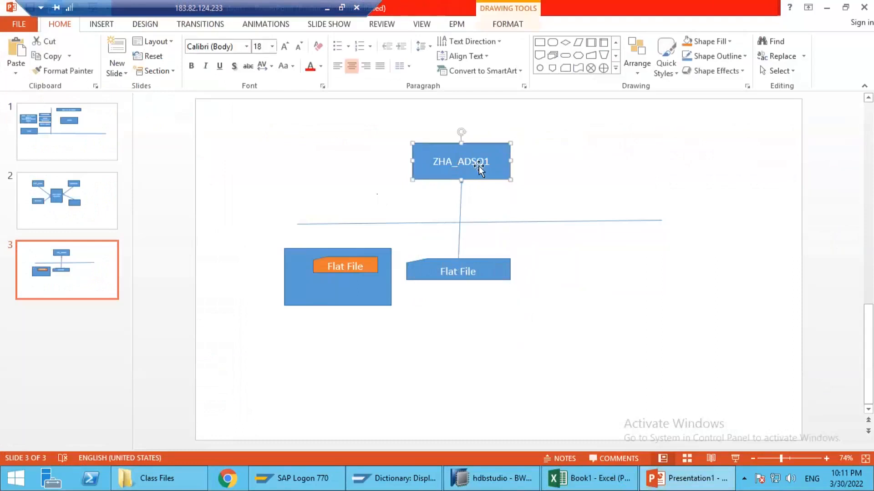
click(826, 10)
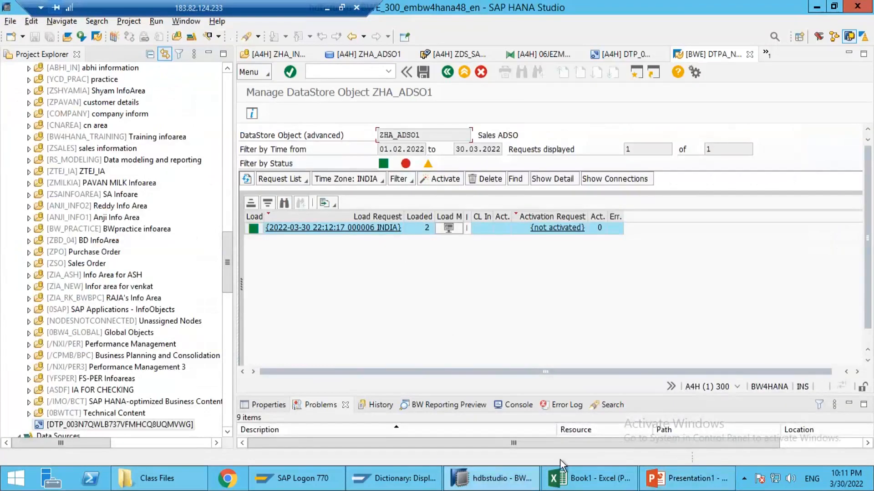
Step: Trace the Standard type's Inbound, New and Active Table entries on Sheet2 in Excel, and return to SAP HANA Studio
click(564, 477)
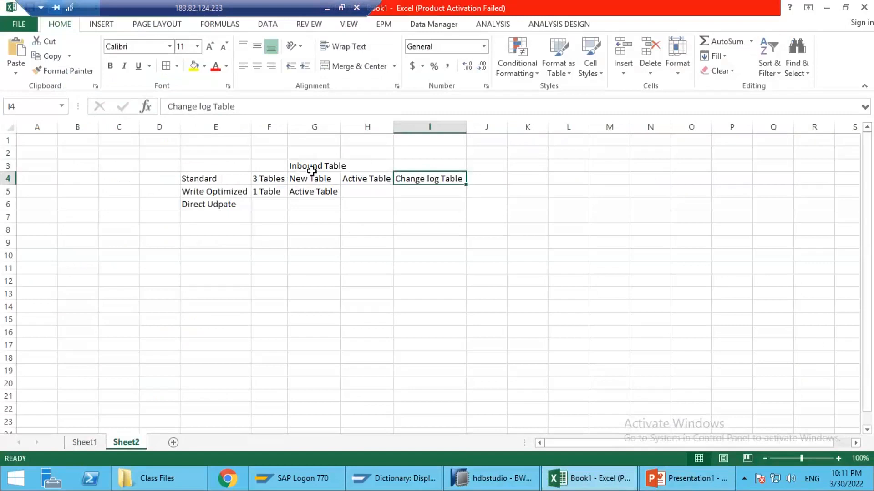
click(202, 182)
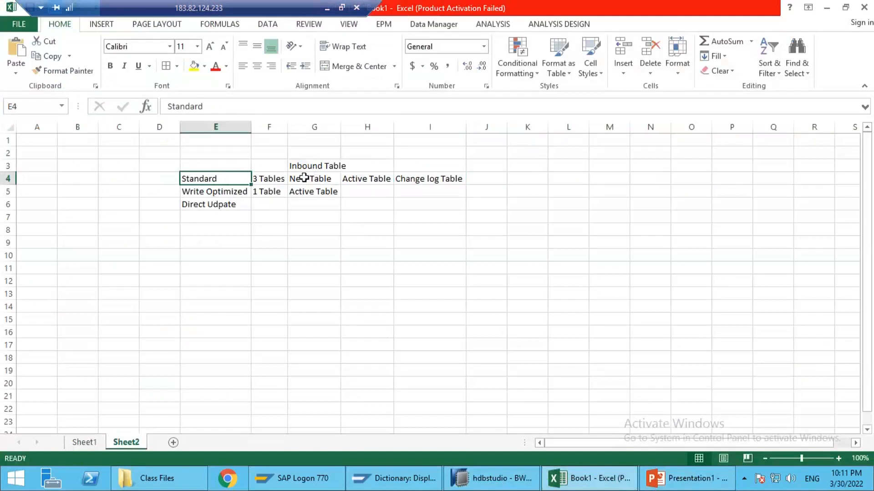
click(301, 177)
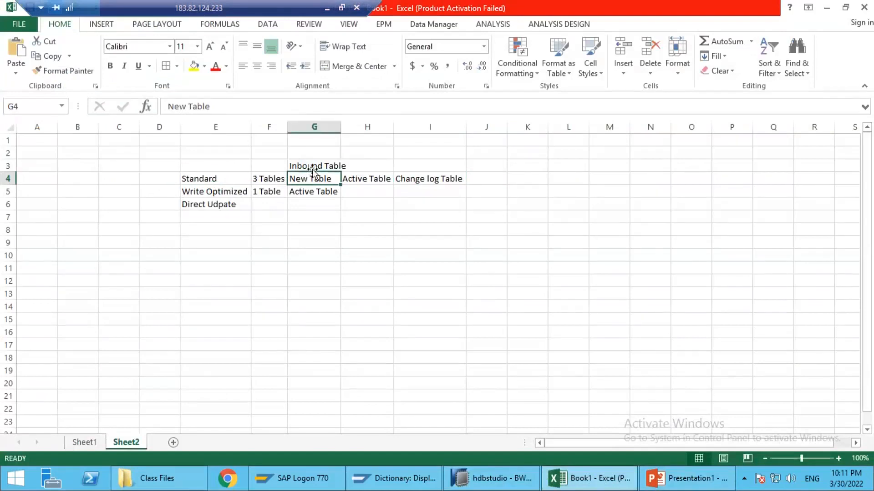
click(313, 165)
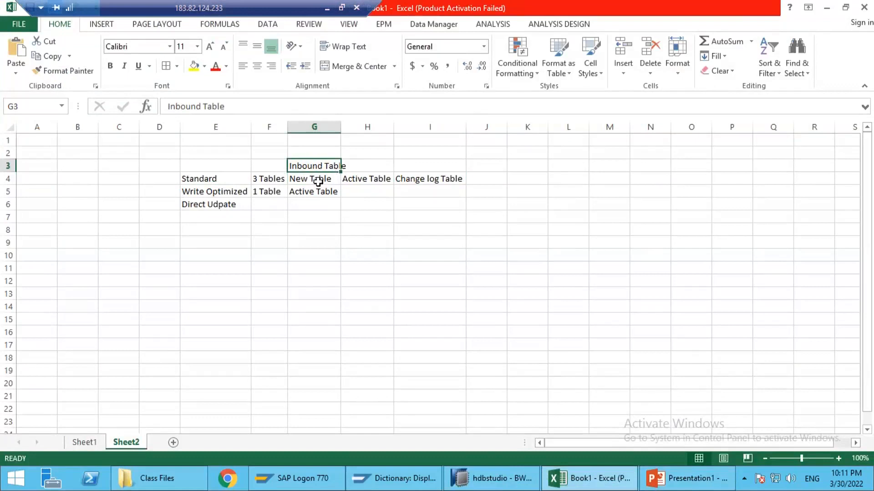
click(370, 177)
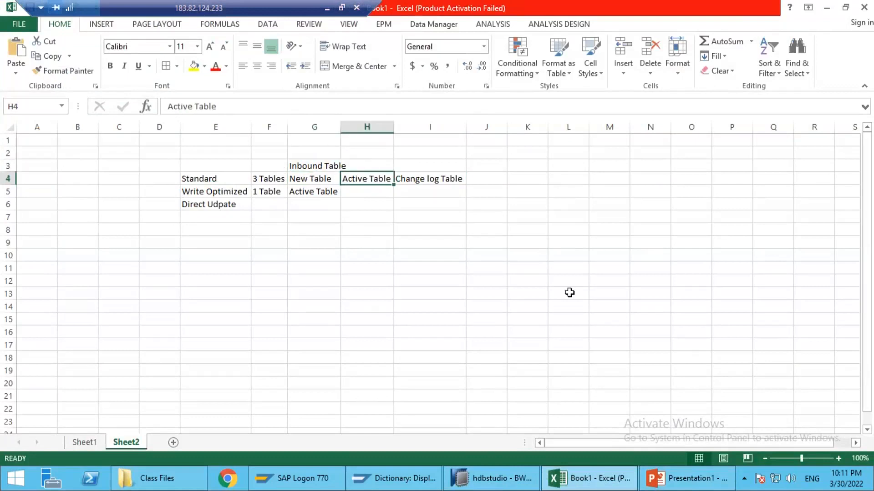
click(491, 486)
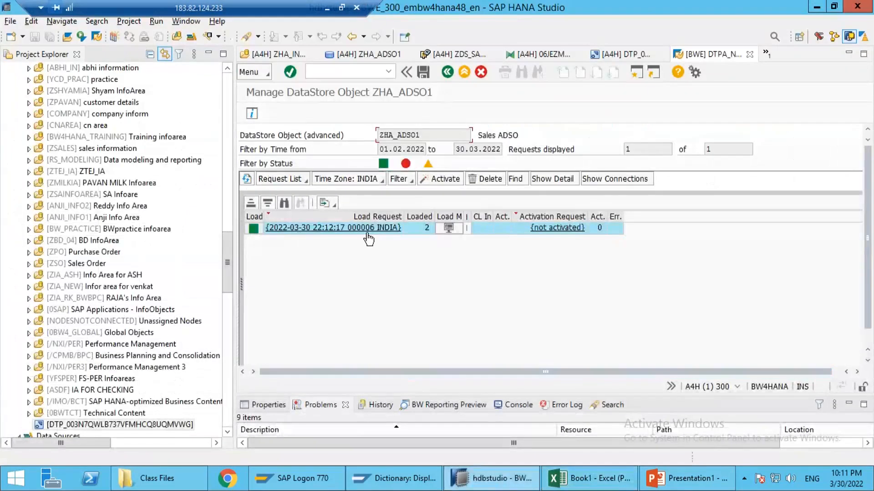
Step: Display the new data of ZHA_ADSO1, check the number of entries, and list the table's records without selection criteria
click(416, 229)
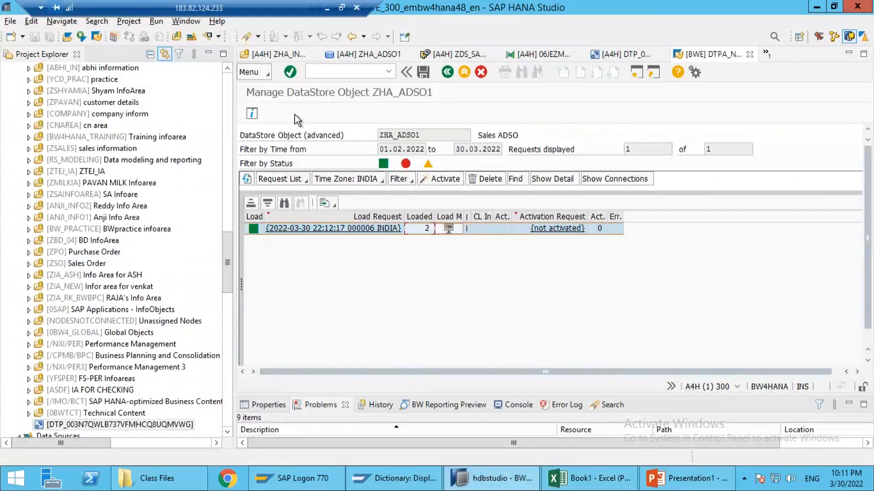
click(264, 78)
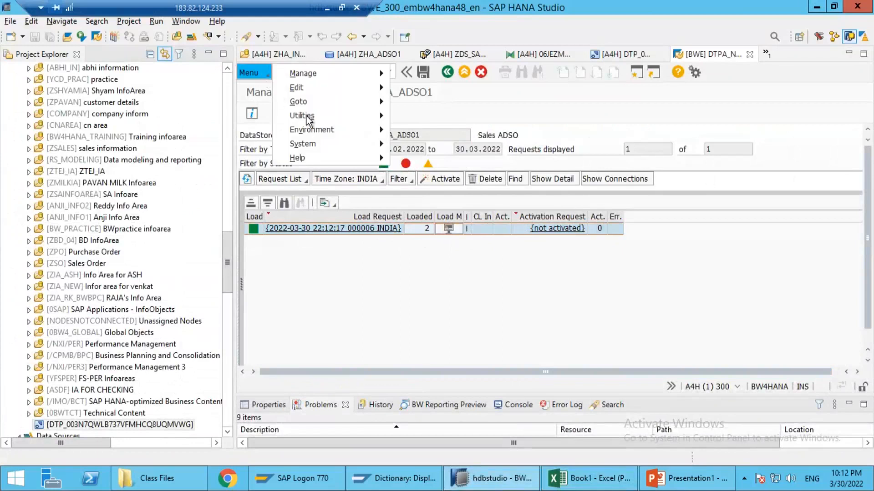
mouse_move(307, 118)
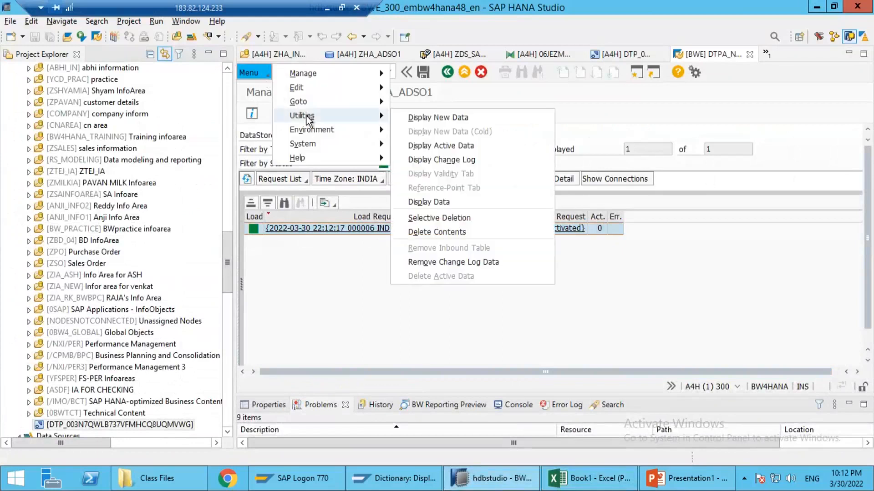
click(460, 118)
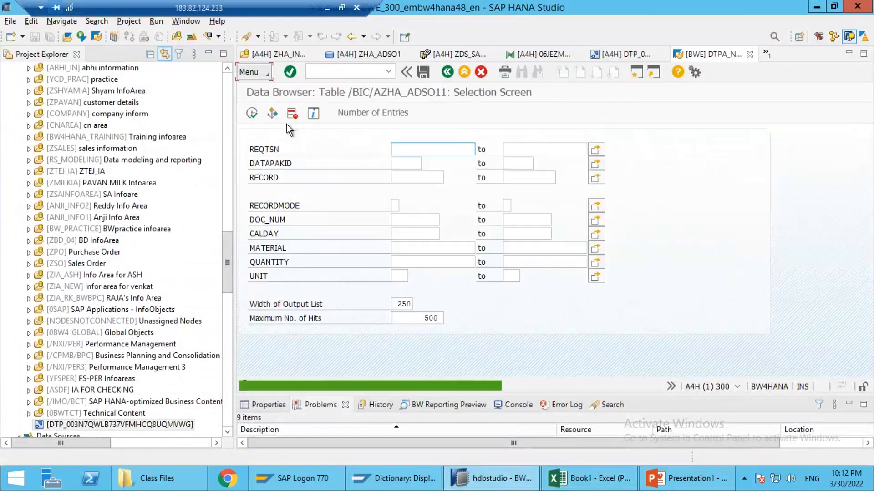
click(369, 113)
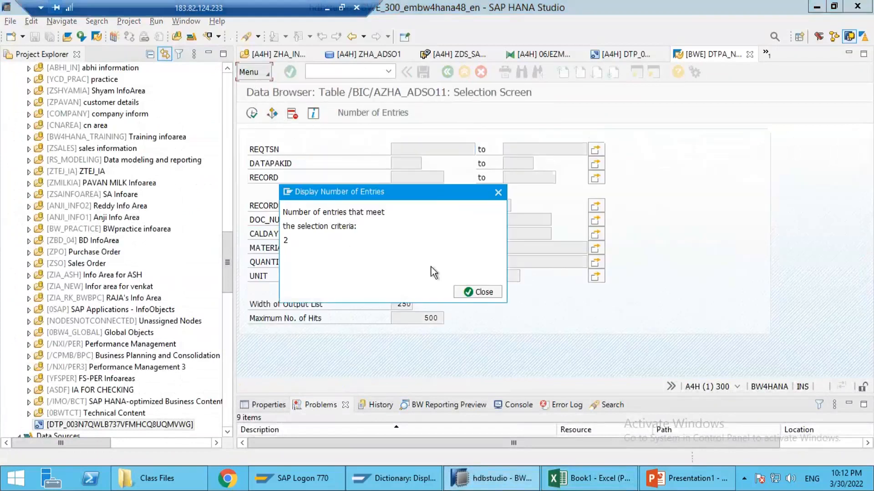
click(459, 289)
click(255, 115)
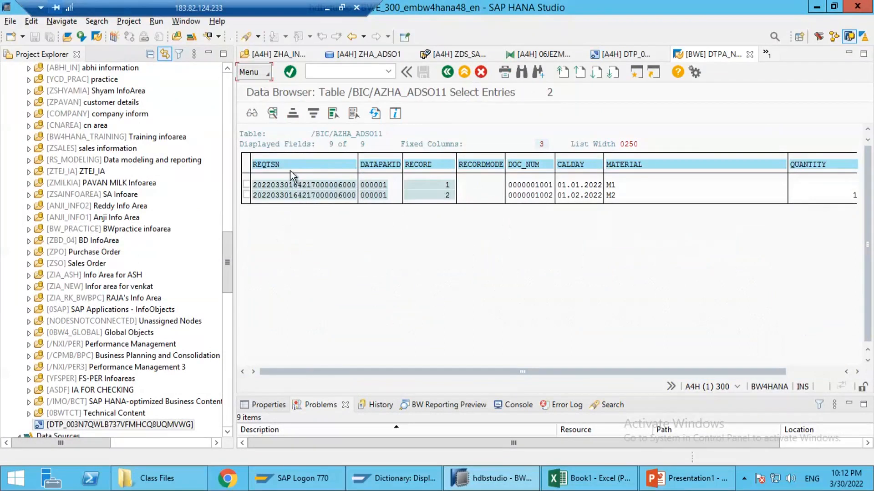
Step: Set the Data Browser's output list to ALV Grid Display in the user parameters
click(262, 76)
mouse_move(300, 131)
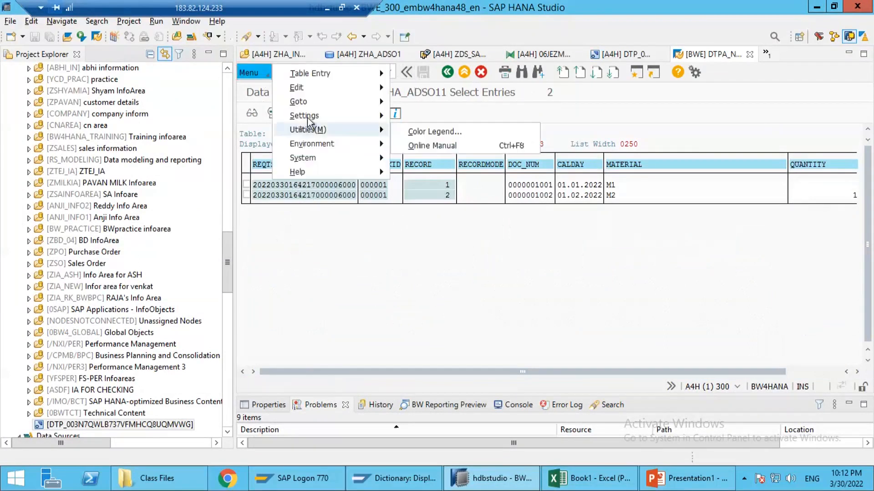
mouse_move(307, 117)
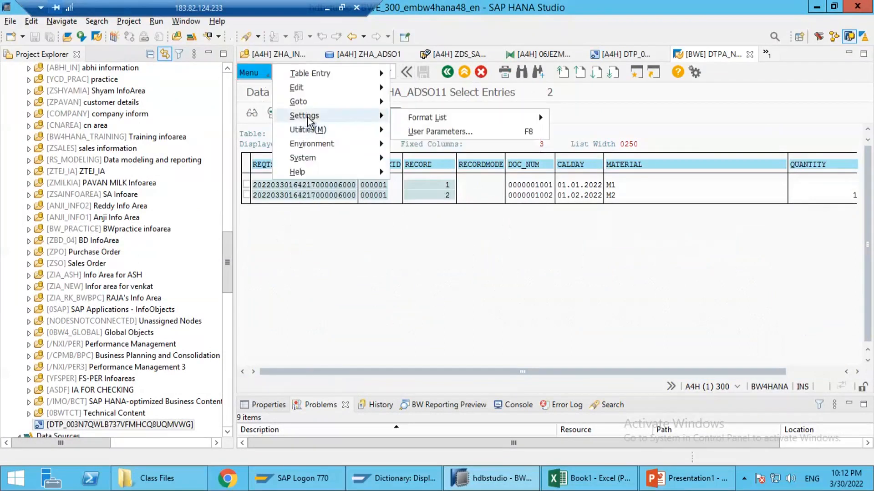
click(444, 132)
click(296, 151)
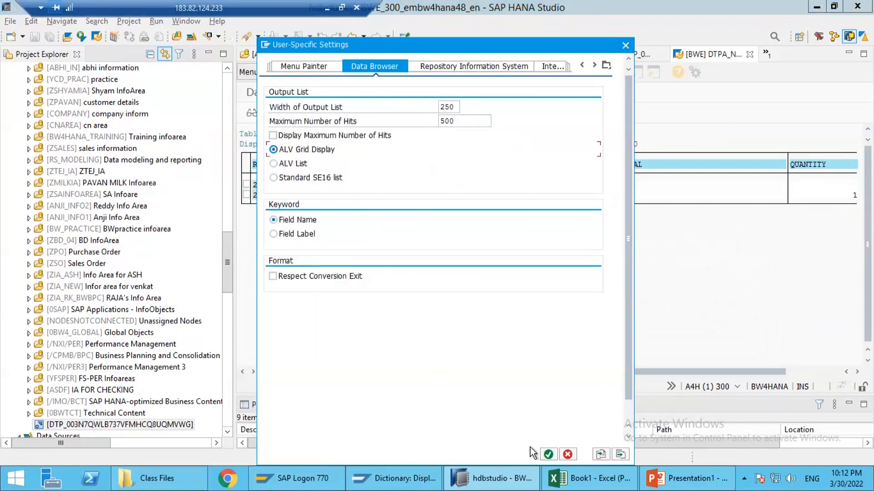
click(549, 454)
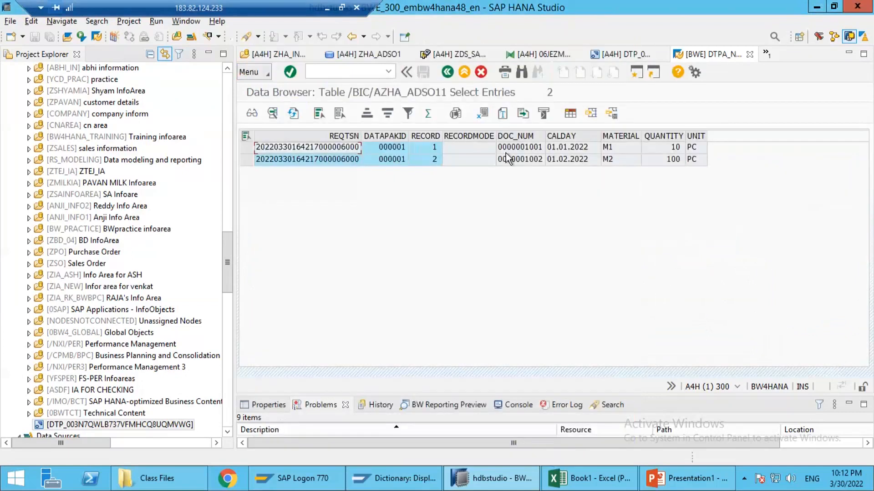
Step: Examine the inbound records' sales fields, record mode, request and record number, and return to the request management of ZHA_ADSO1
click(506, 164)
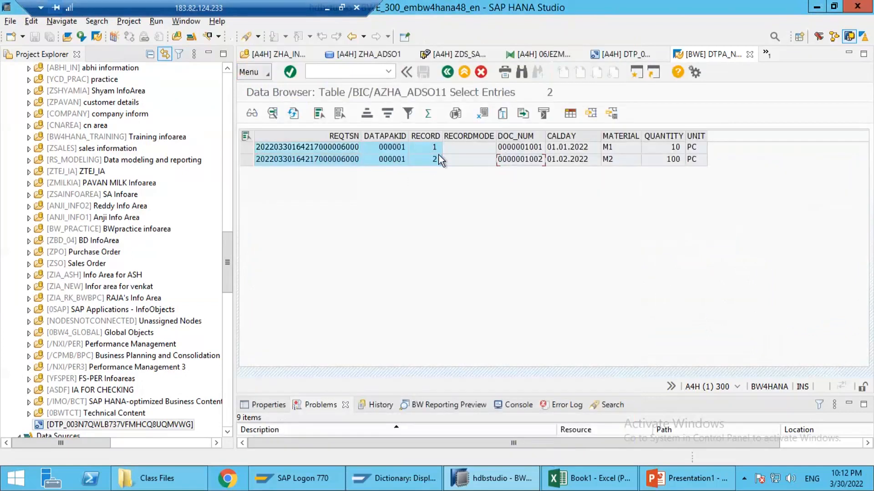
click(466, 149)
click(520, 149)
click(516, 134)
drag(614, 132, 691, 137)
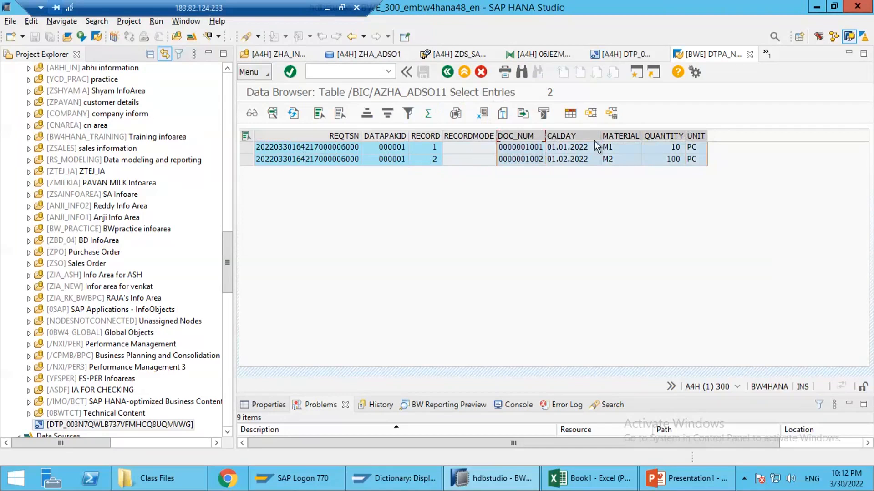
click(459, 136)
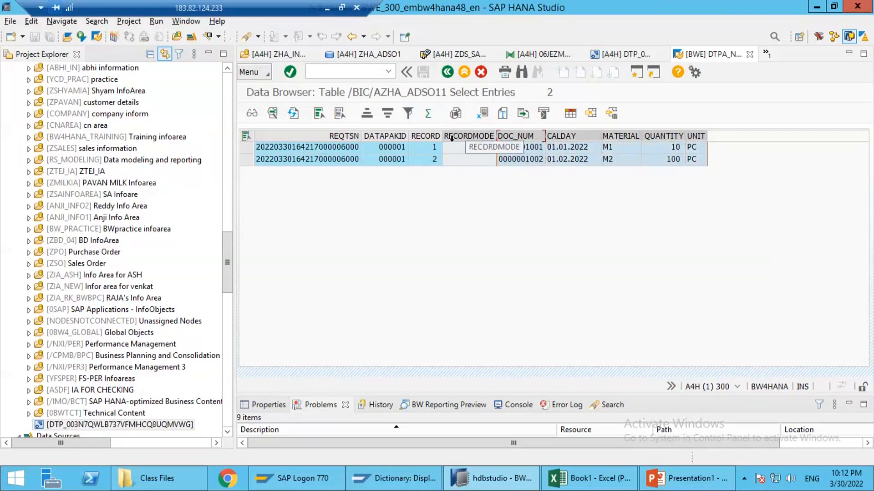
click(318, 162)
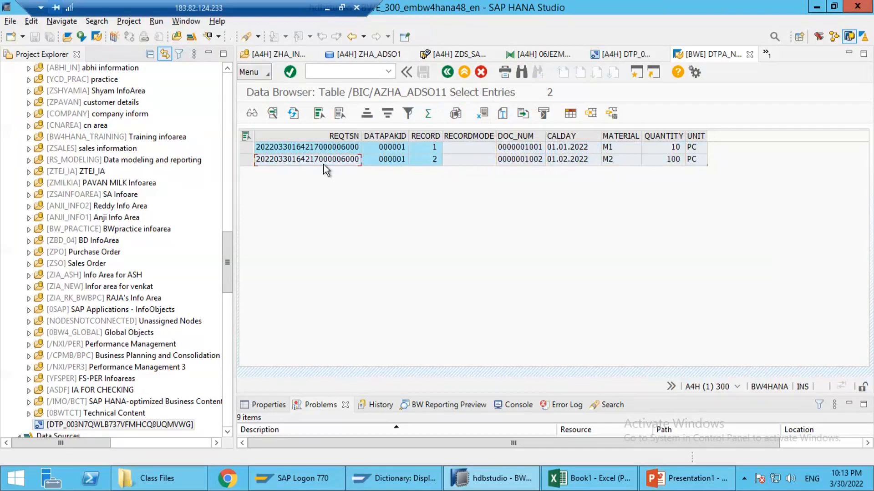
click(425, 158)
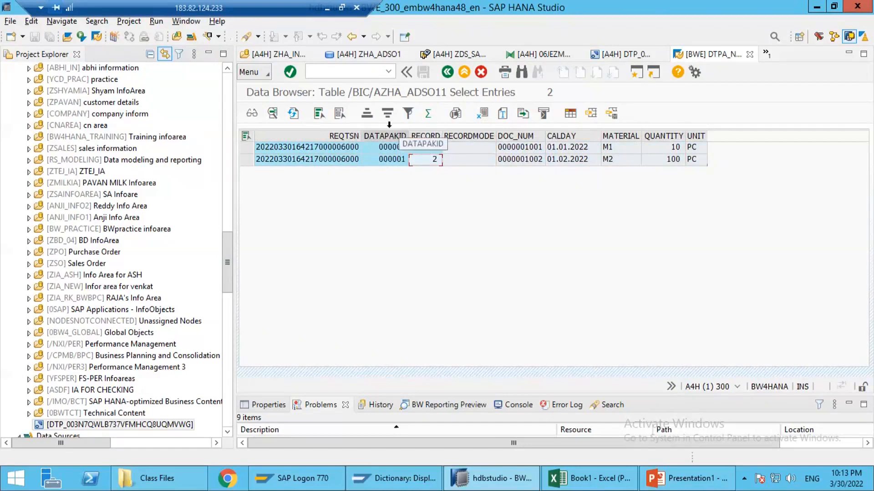
click(446, 75)
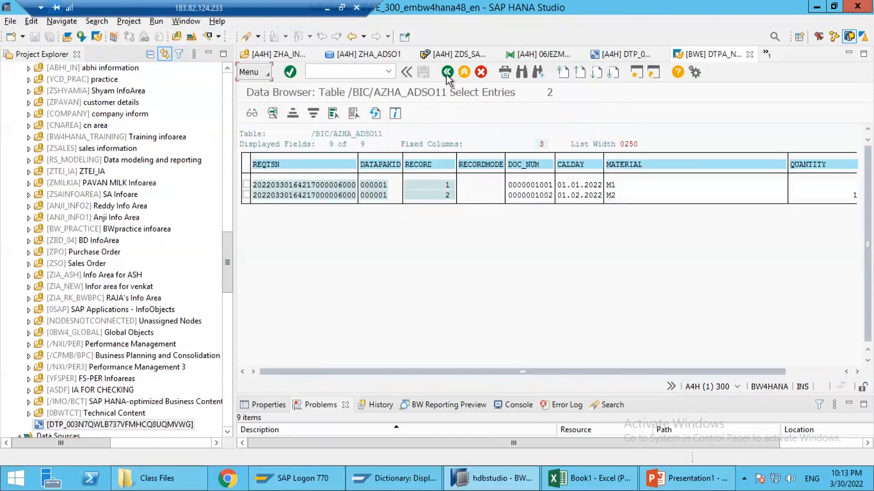
click(446, 74)
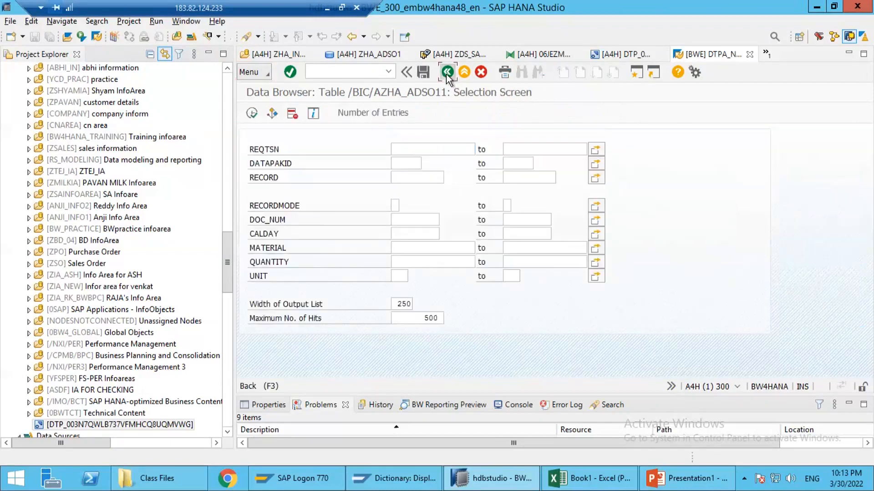
click(446, 74)
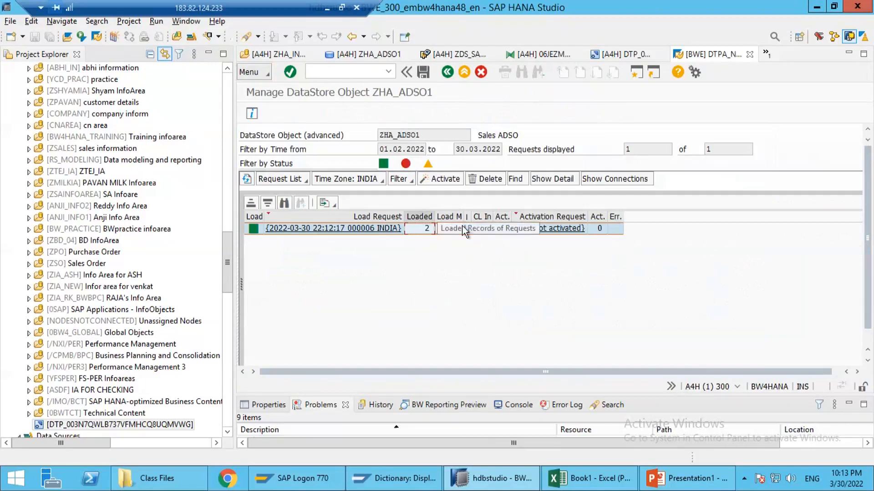
Step: Activate the load request of ZHA_ADSO1 with activation performed in the background, and refresh the request list
click(480, 229)
click(414, 229)
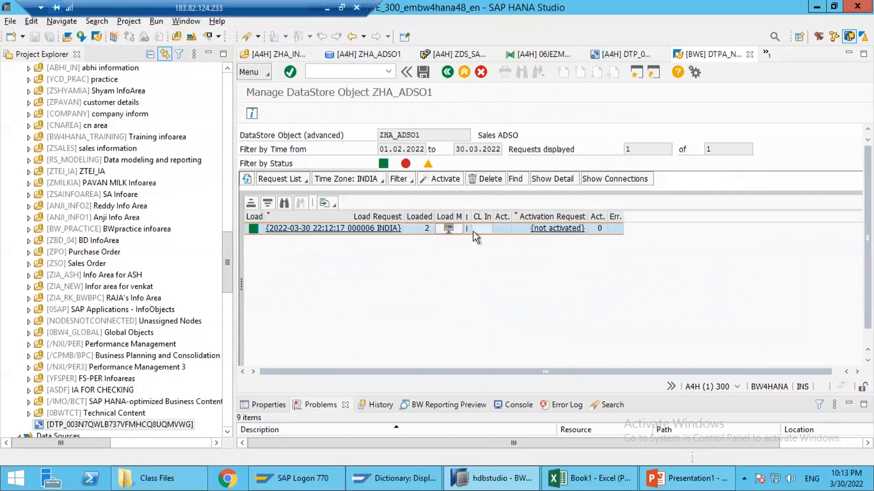
click(438, 179)
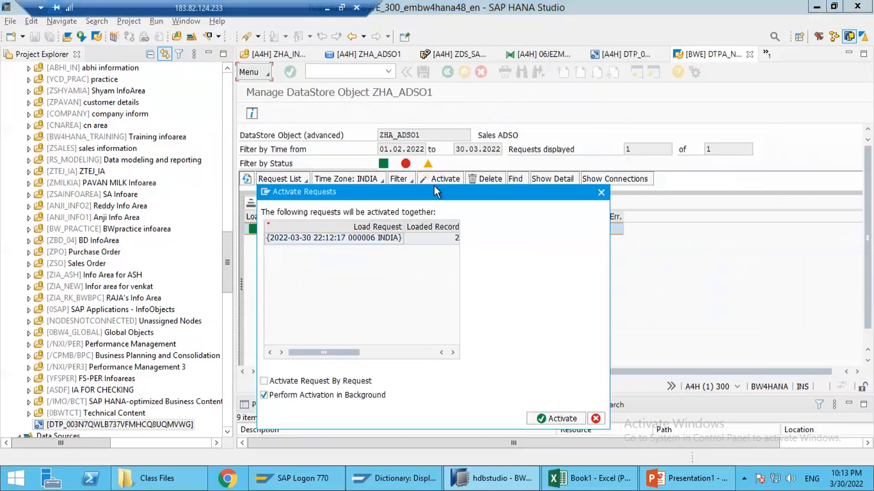
drag(422, 194, 452, 207)
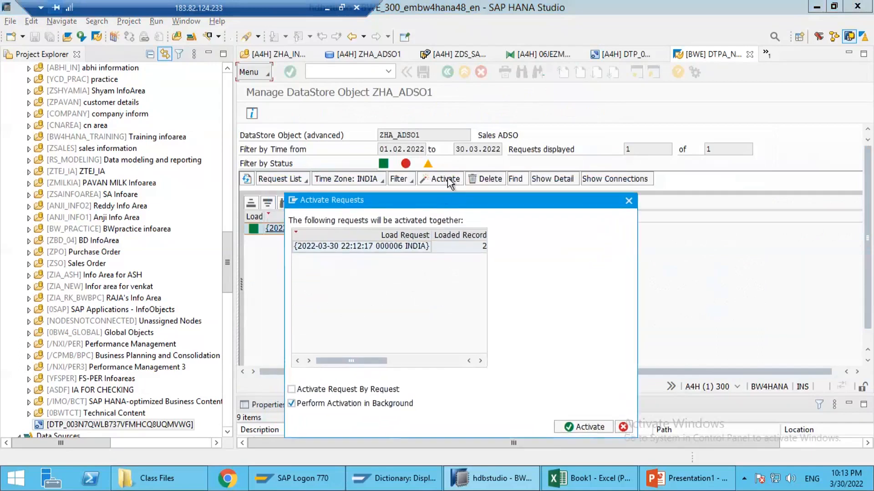
click(357, 246)
click(586, 427)
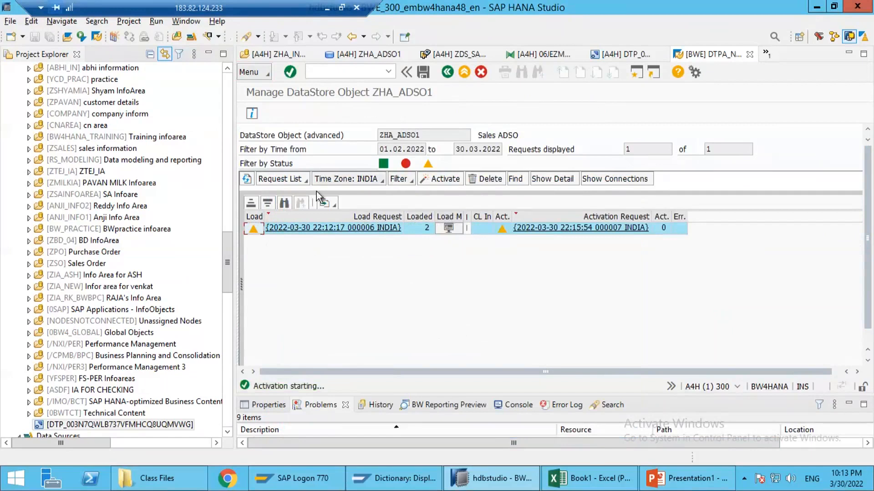
click(247, 180)
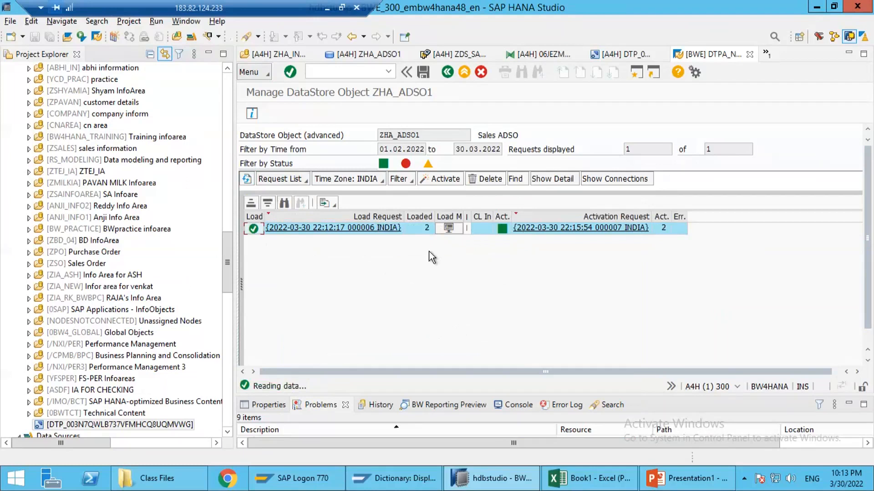
Step: Compare the request's loaded record count with its activated record count
click(421, 229)
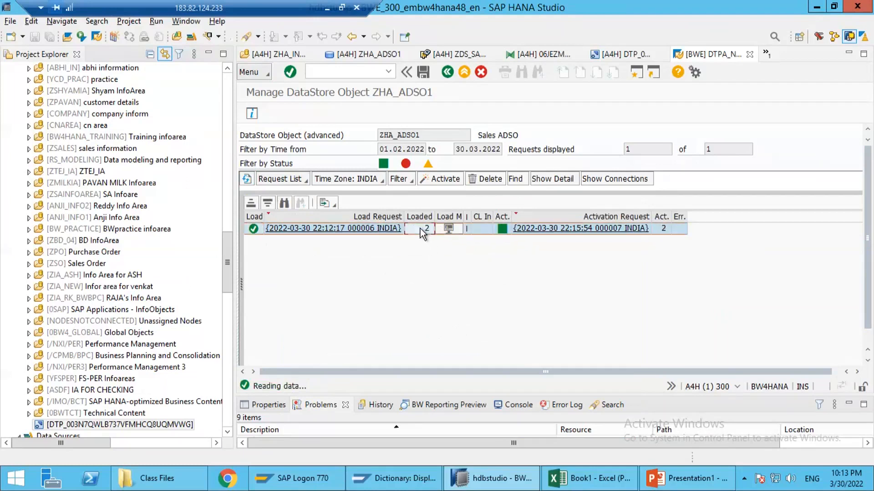
click(662, 228)
click(260, 77)
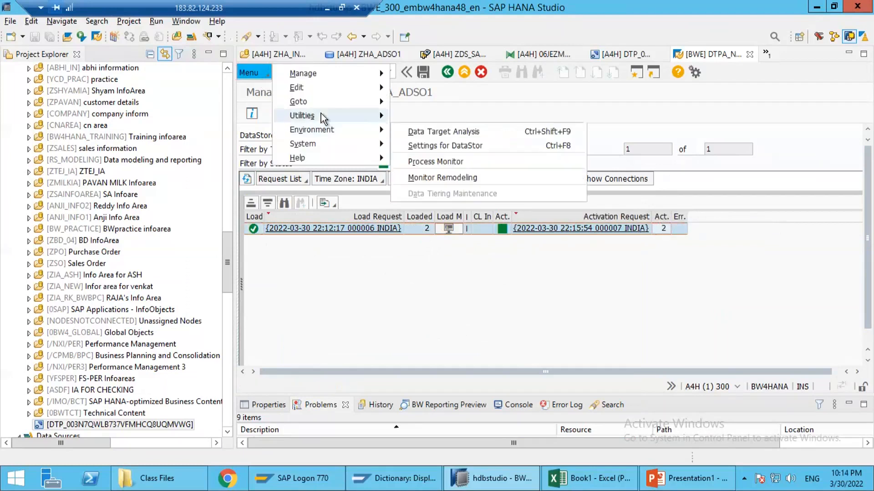
mouse_move(321, 113)
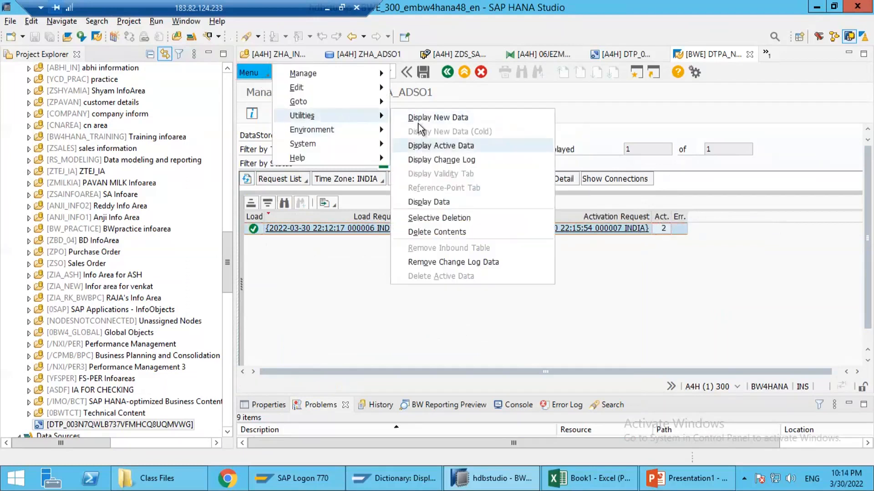
click(326, 222)
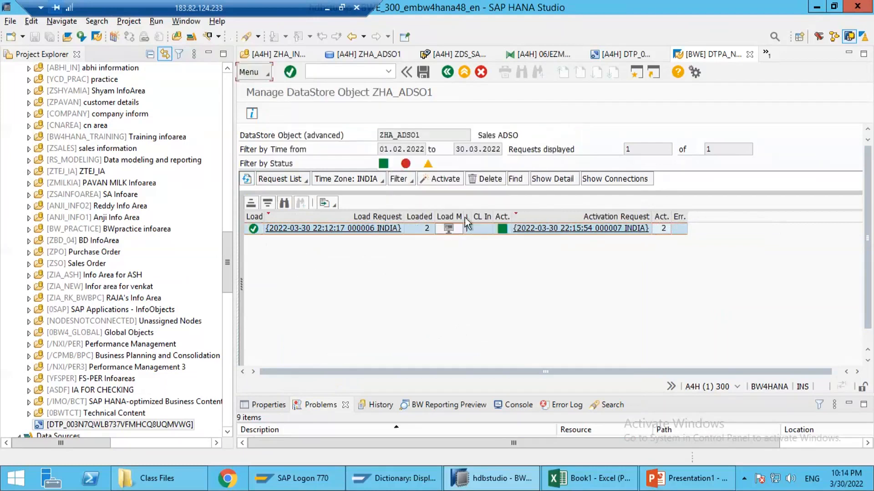
click(476, 229)
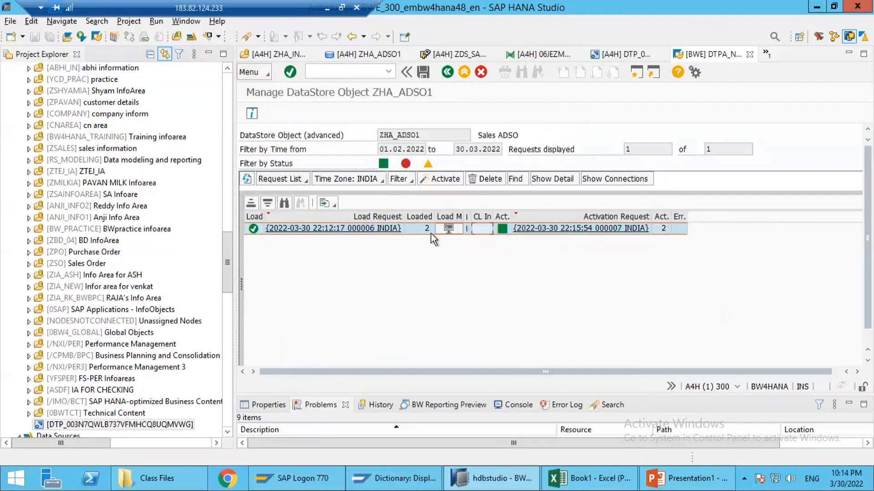
Step: Display the new data of ZHA_ADSO1, check its number of entries after activation, and return to the request management
click(258, 70)
mouse_move(310, 119)
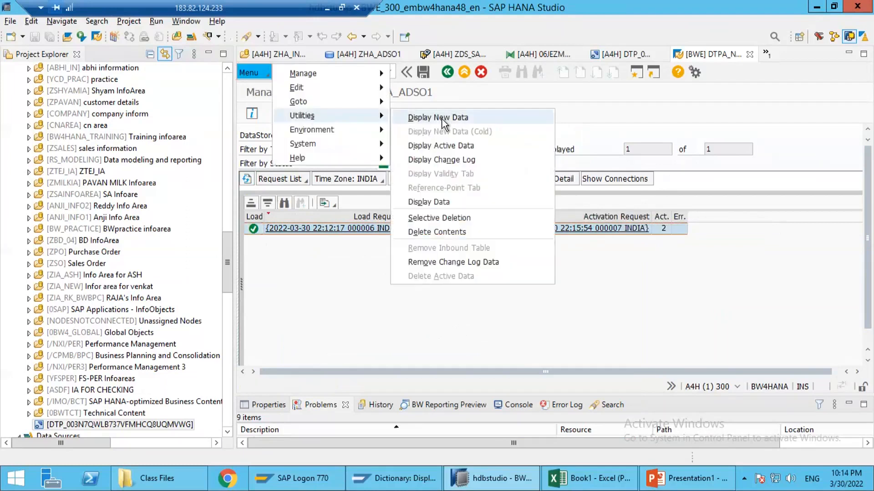
click(400, 117)
click(372, 112)
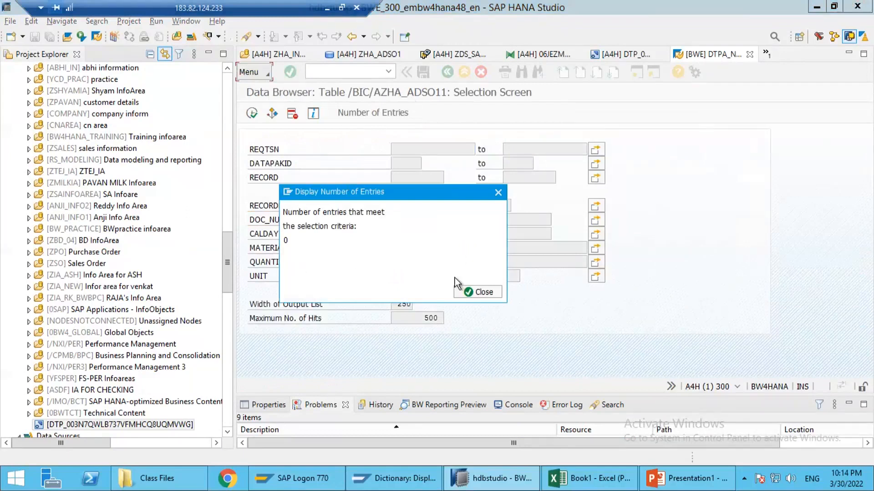
click(473, 290)
click(441, 73)
Step: Display the active data of ZHA_ADSO1, check the number of entries, and list all records without selection criteria
click(252, 73)
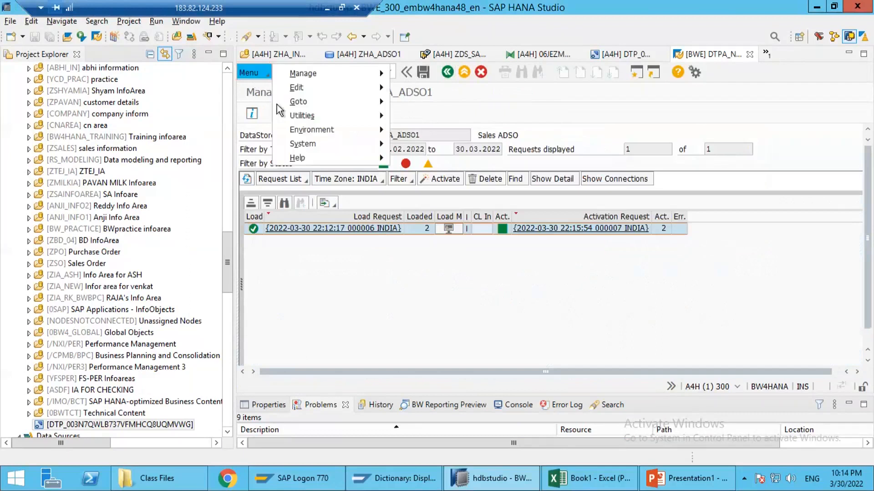
mouse_move(345, 118)
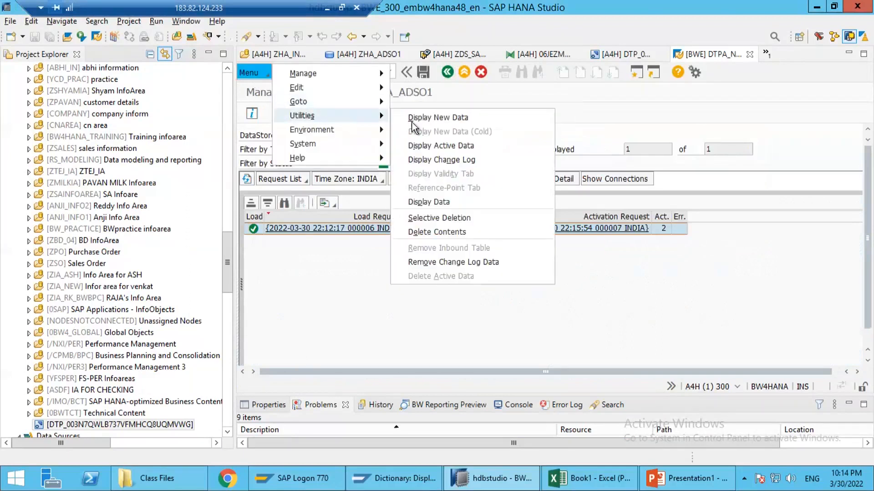
click(440, 145)
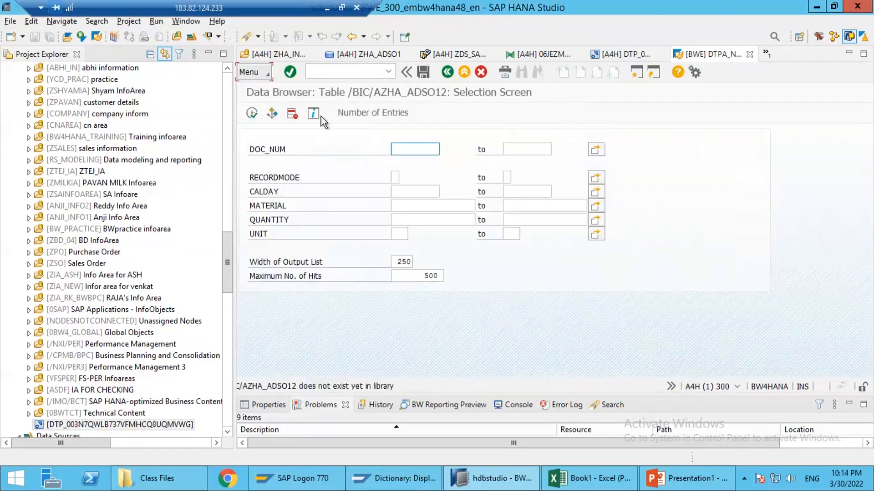
click(371, 113)
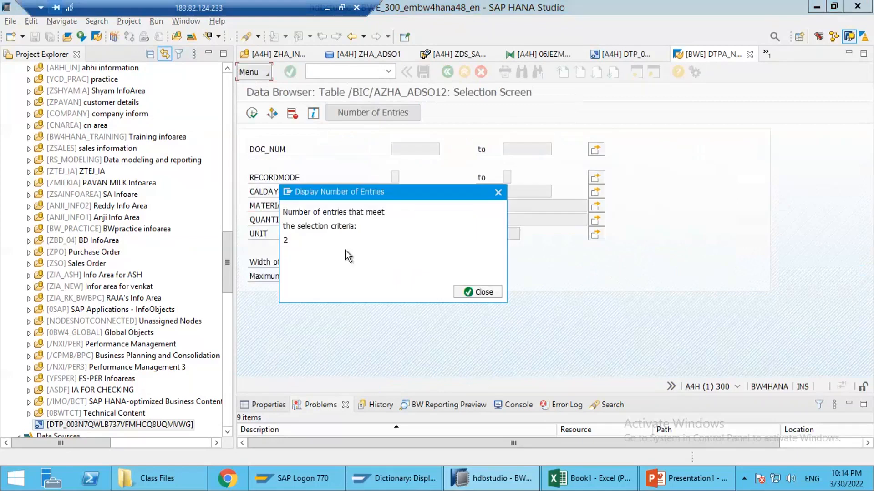
click(479, 292)
click(251, 113)
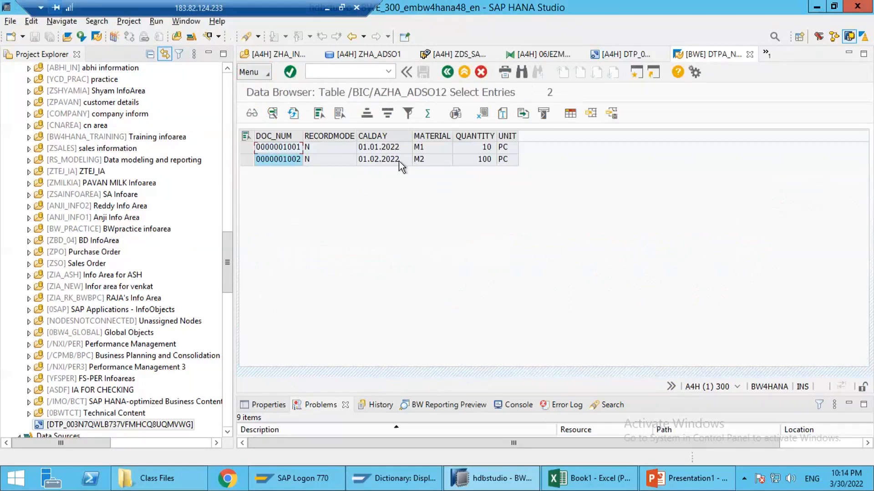
Step: Check the record mode of both active table records and go back to the selection screen
click(328, 151)
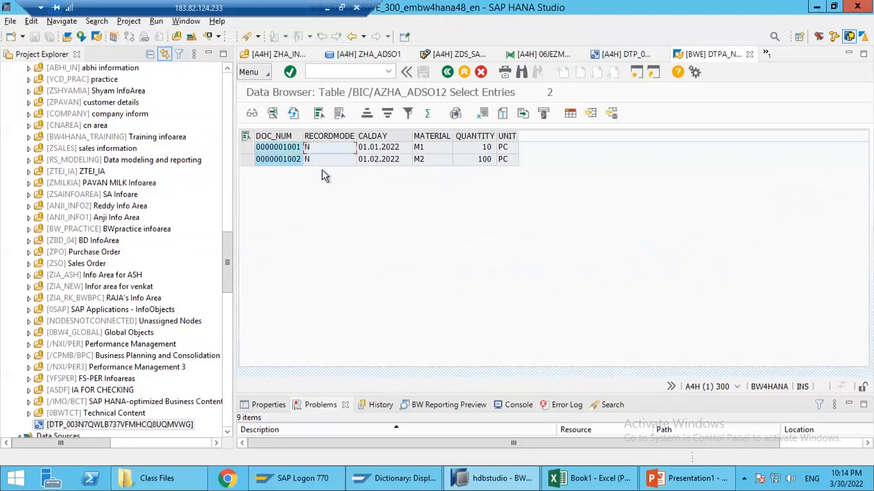
click(323, 159)
click(446, 72)
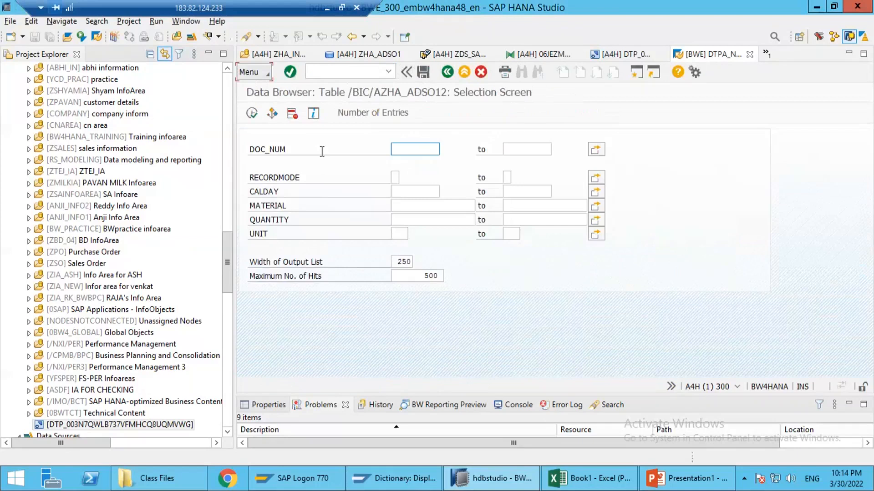
click(264, 75)
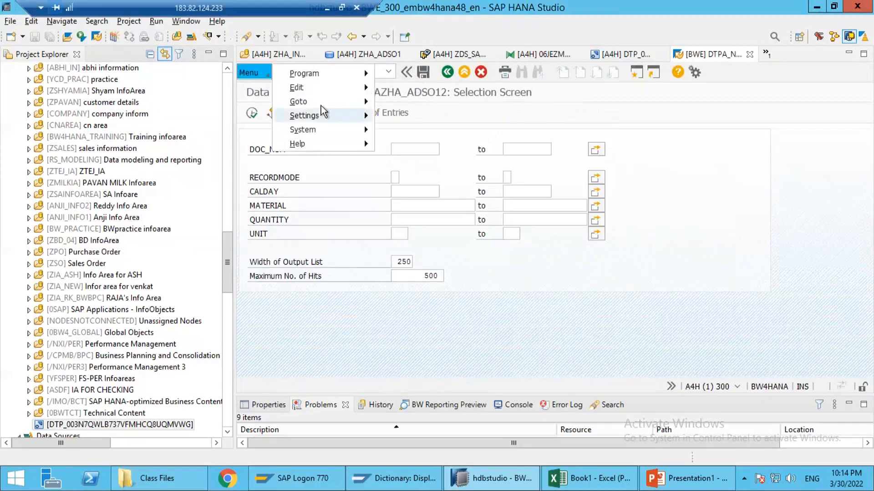
mouse_move(325, 115)
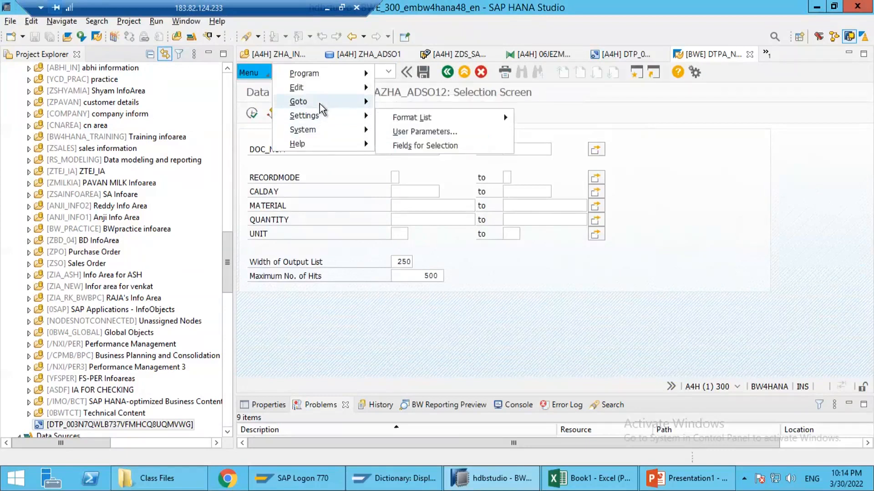
click(261, 75)
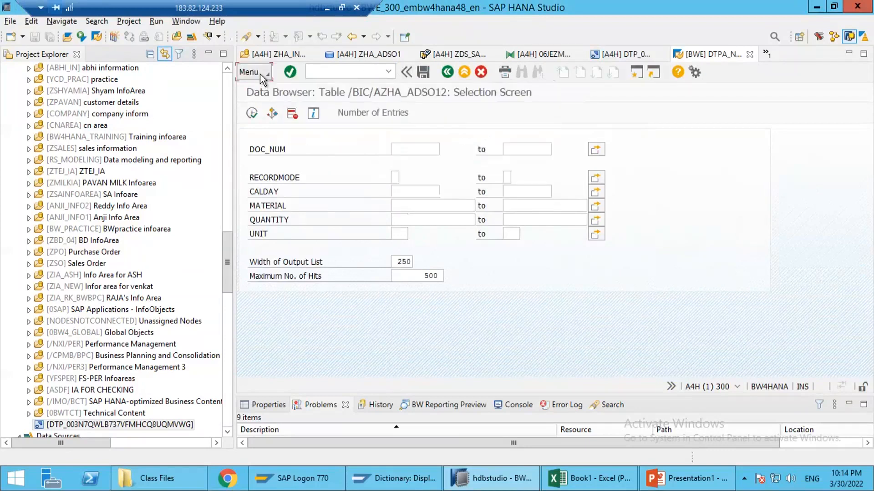
click(261, 76)
mouse_move(302, 114)
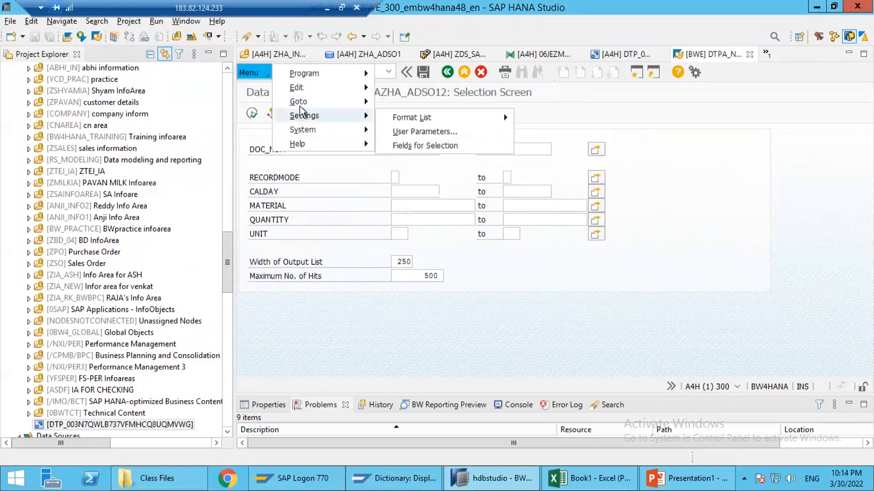
mouse_move(307, 86)
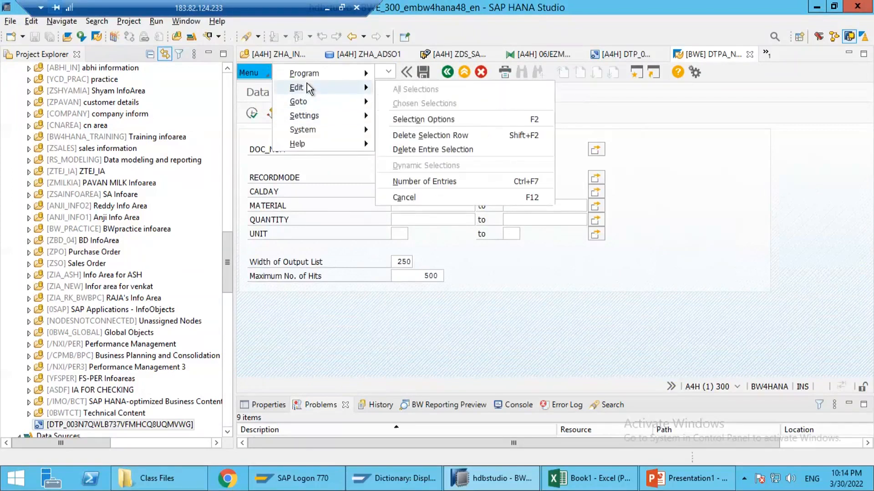
click(253, 135)
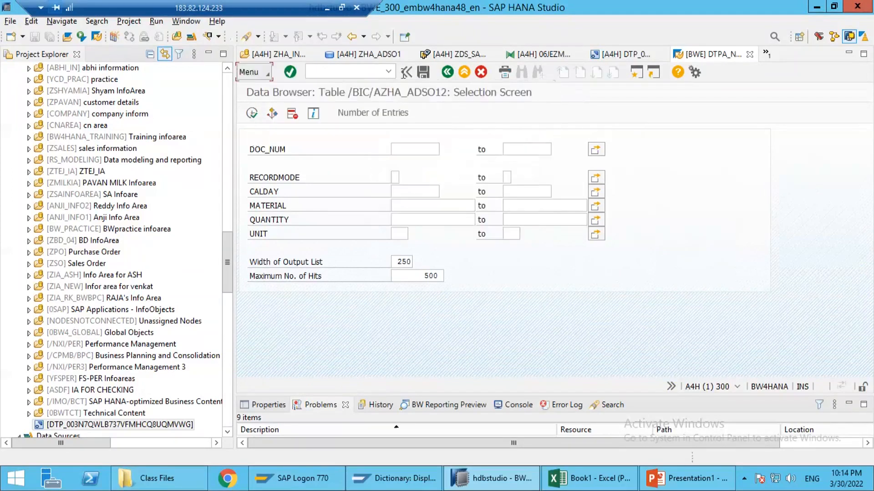
Step: Return to the request management, display the change log of ZHA_ADSO1, and list its records without selection criteria
click(449, 73)
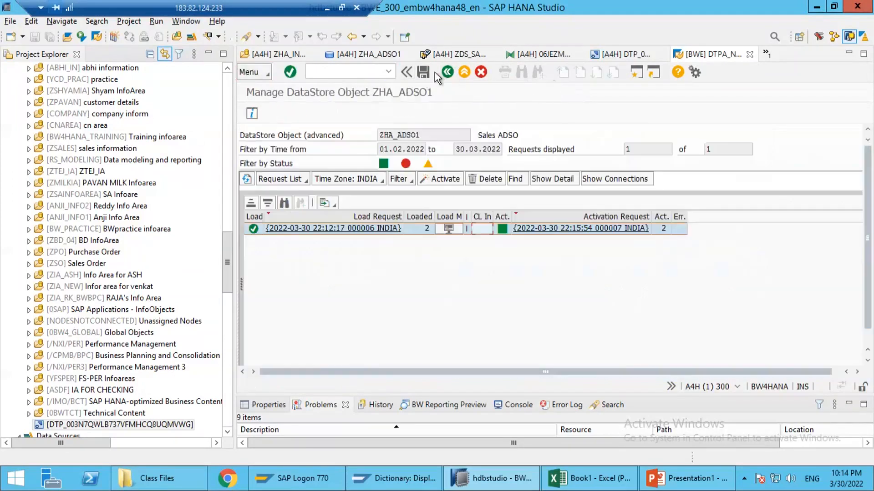
click(264, 76)
mouse_move(301, 116)
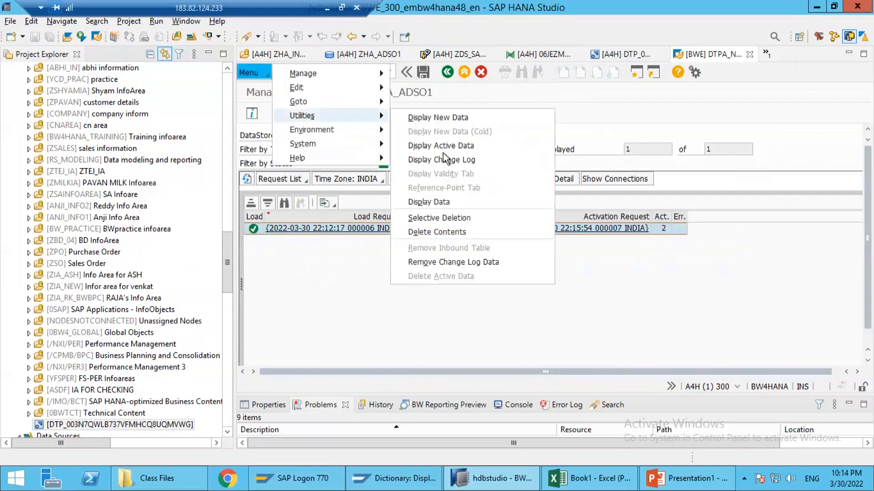
click(465, 161)
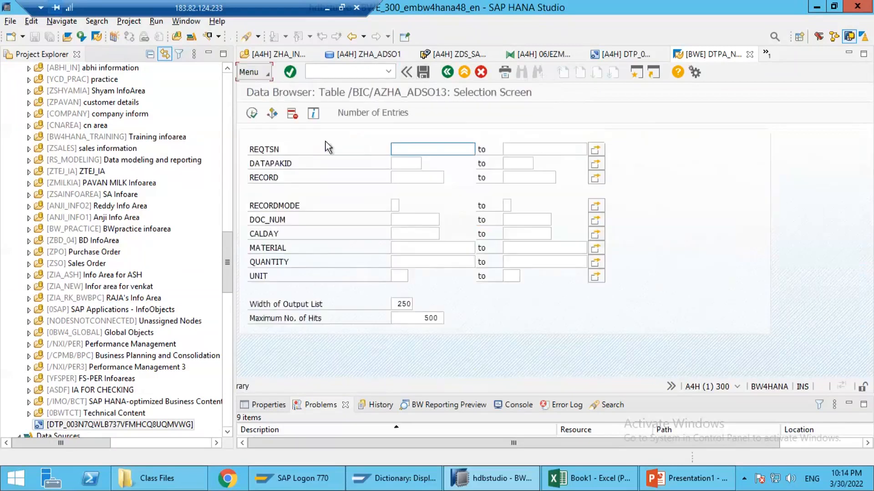
click(251, 114)
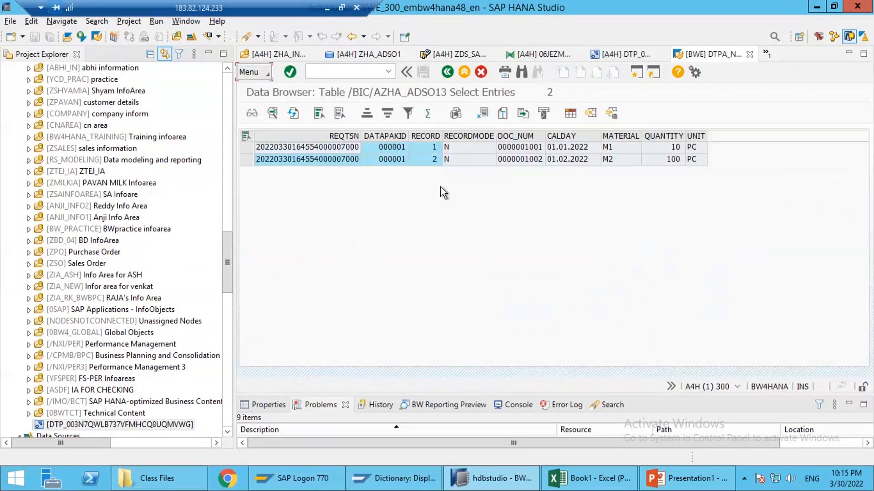
Step: Examine the change log records' document, unit, request number and record mode fields, and go back to the selection screen
click(501, 160)
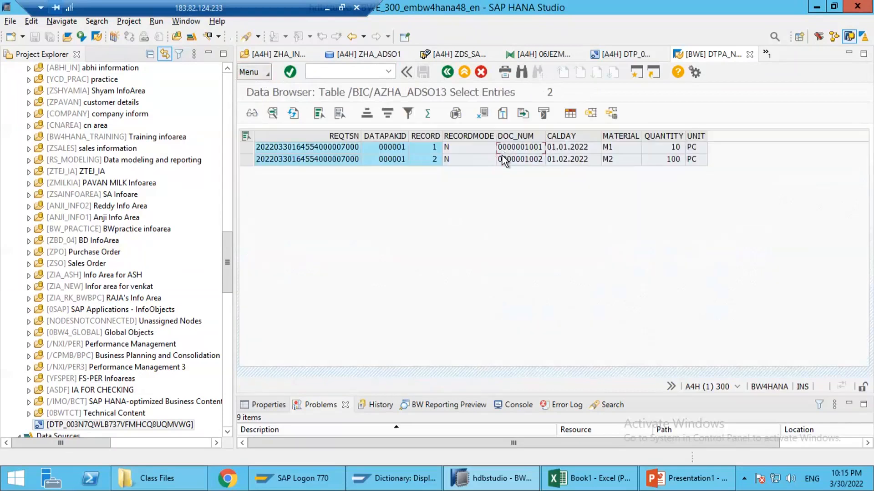
click(687, 148)
click(295, 149)
click(295, 159)
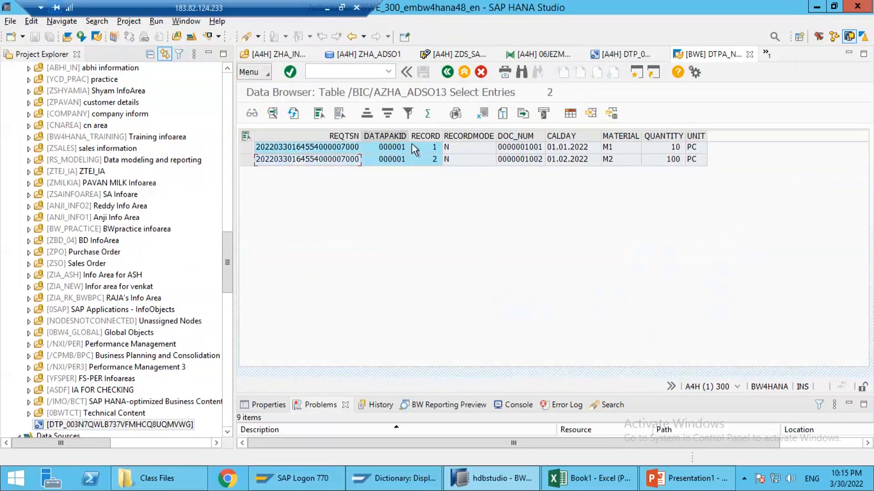
click(480, 148)
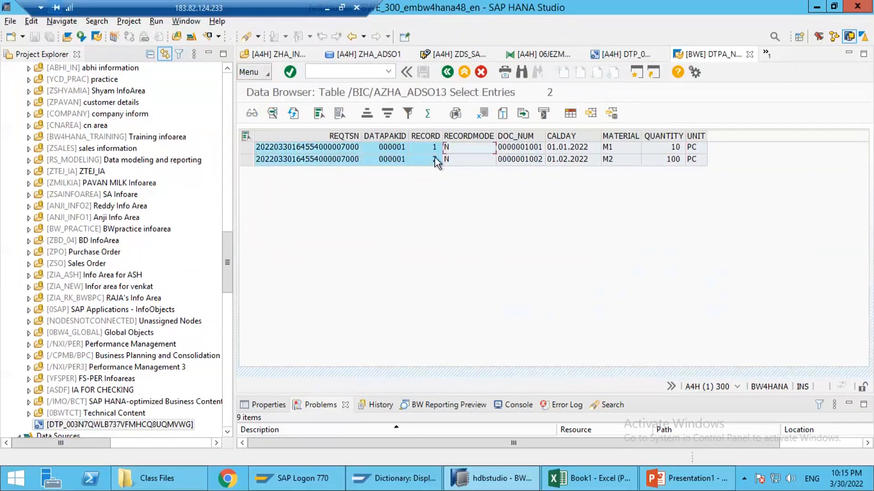
drag(247, 148, 248, 161)
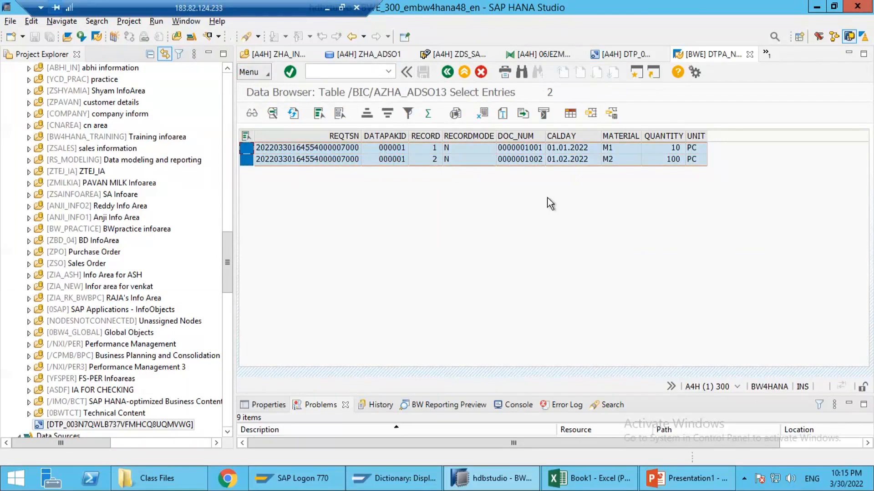
click(465, 162)
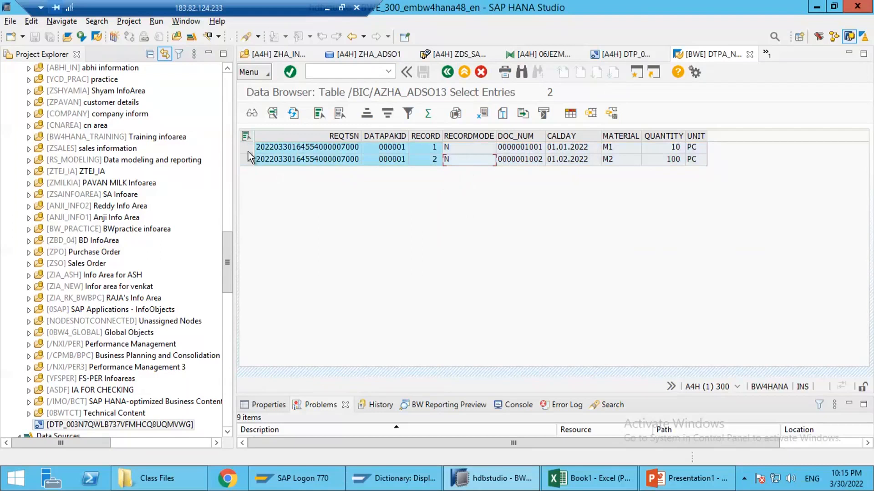
drag(250, 150, 249, 160)
click(449, 75)
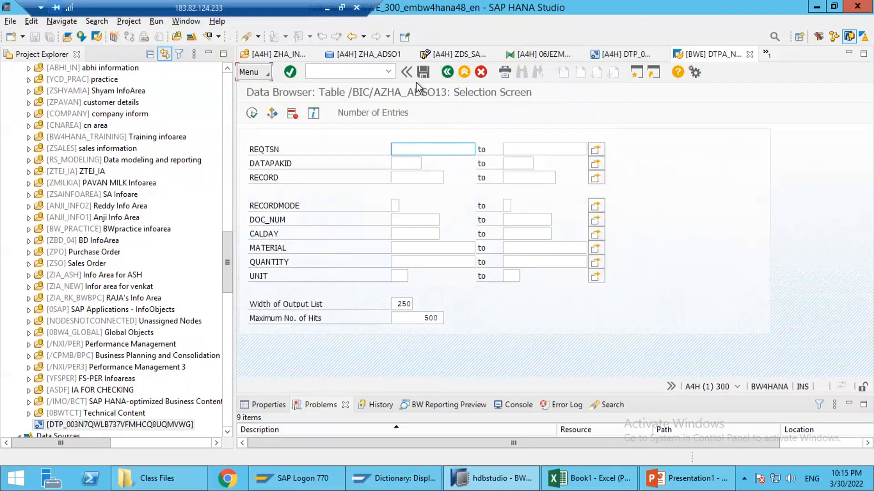
Step: Leave the change log selection screen and add a new worksheet to the Book1 workbook in Excel
click(444, 76)
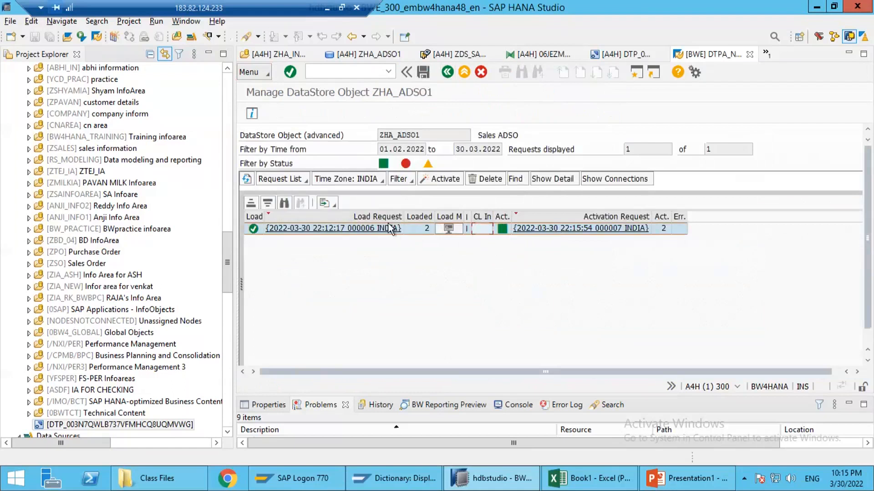
click(625, 486)
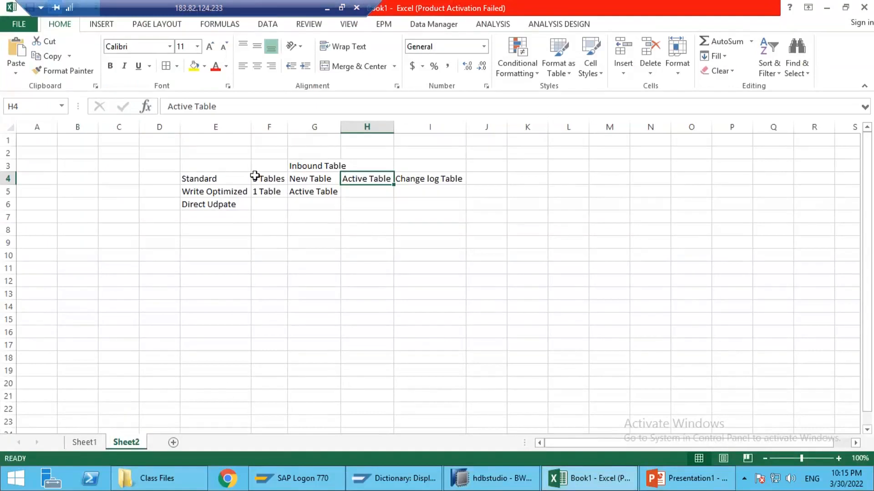
drag(248, 177, 342, 184)
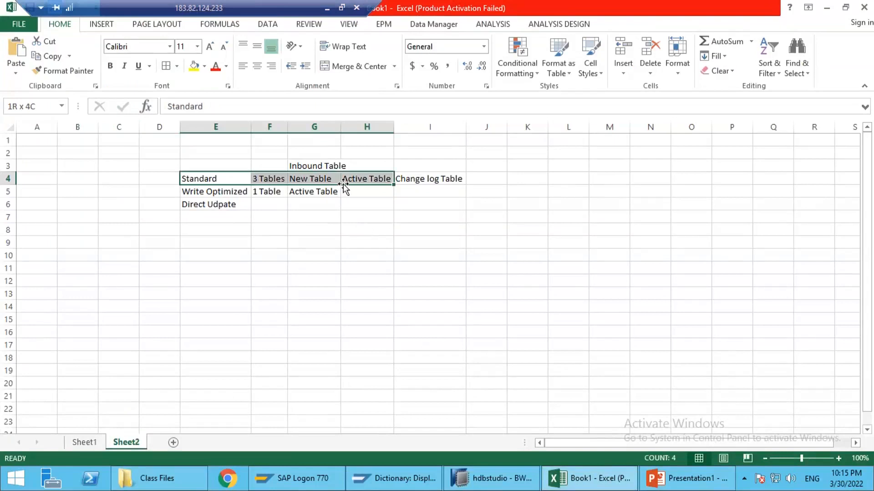
click(175, 443)
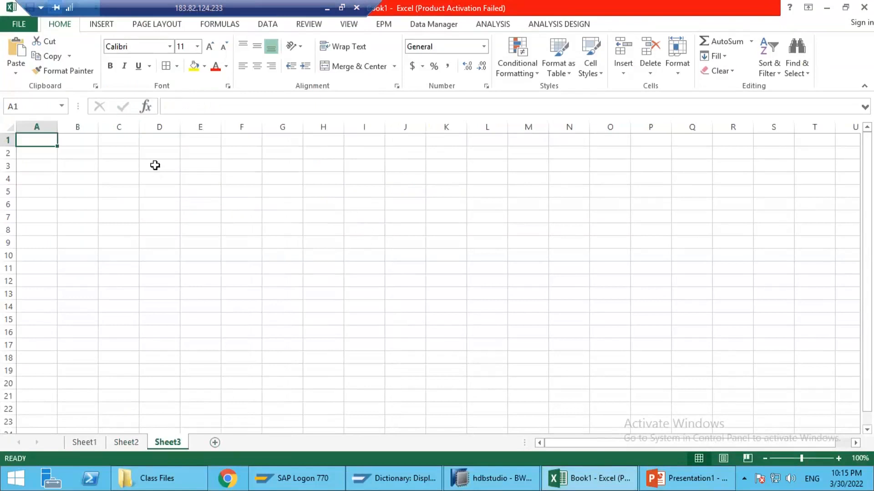
Step: Enter "Create a aDSO of type standard with belwo fields" in cell D3 of the new sheet
click(155, 165)
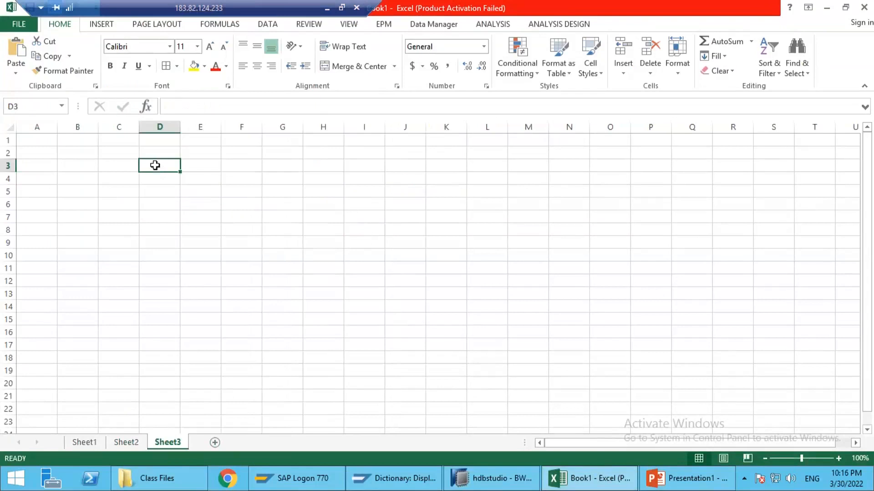
text(Create)
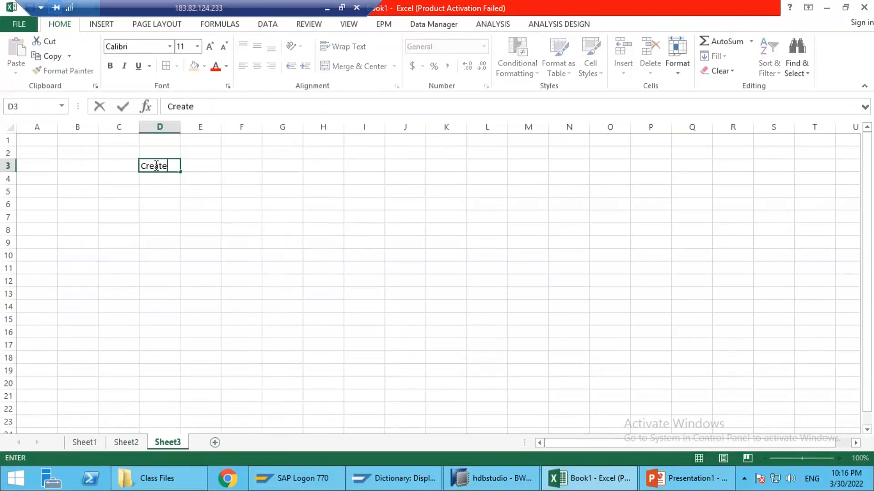
text( a aDSO of tye)
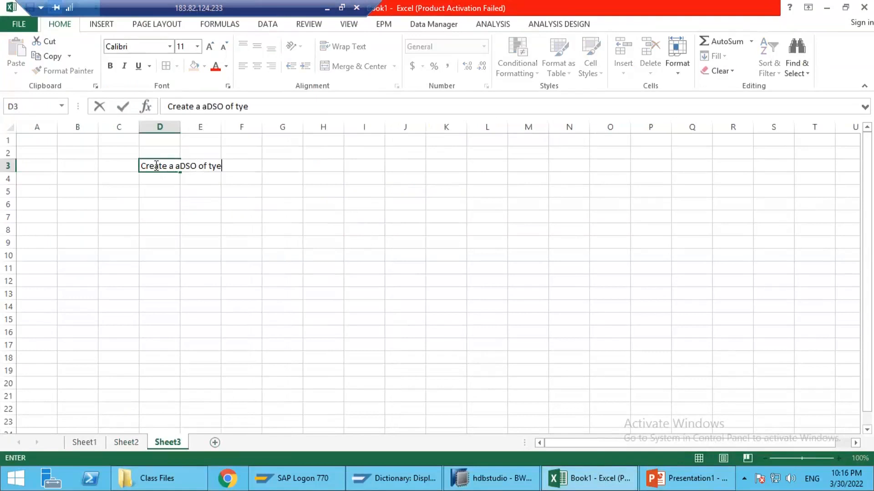
key(BackSpace)
key(BackSpace)
key(BackSpace)
key(BackSpace)
text(pe standard with belwo fields)
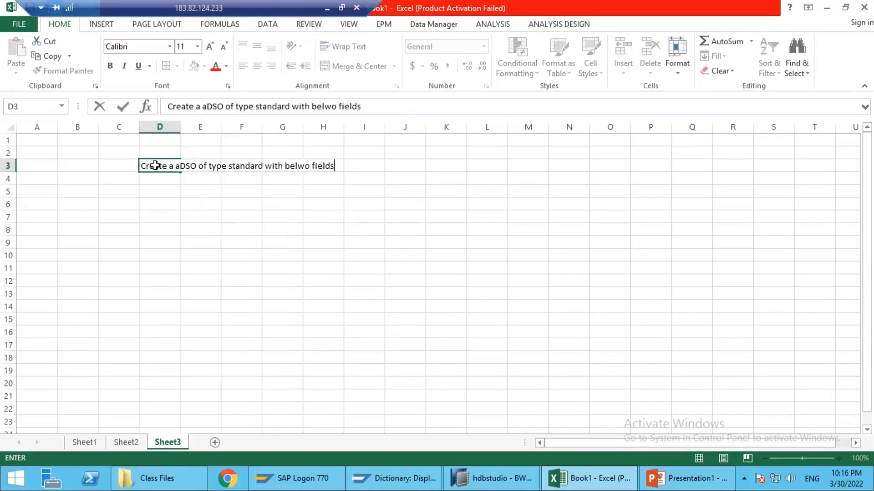
key(Return)
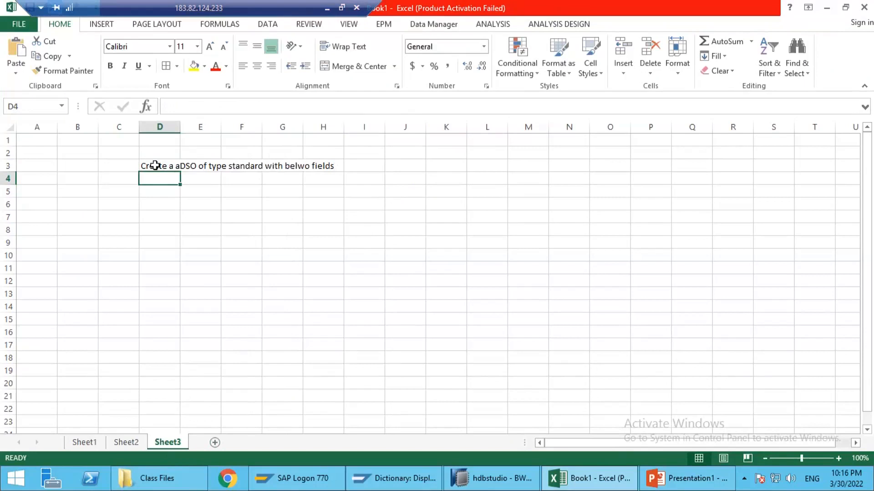
Step: List 0doc_num in cell D4 as the first field and begin the next field name in D5 with 0
text(0doc_nu)
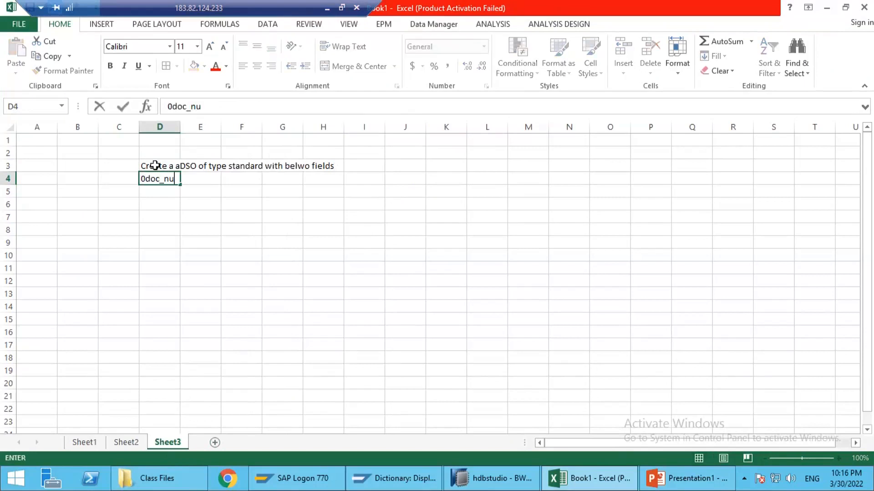
text(m)
key(Return)
text(0)
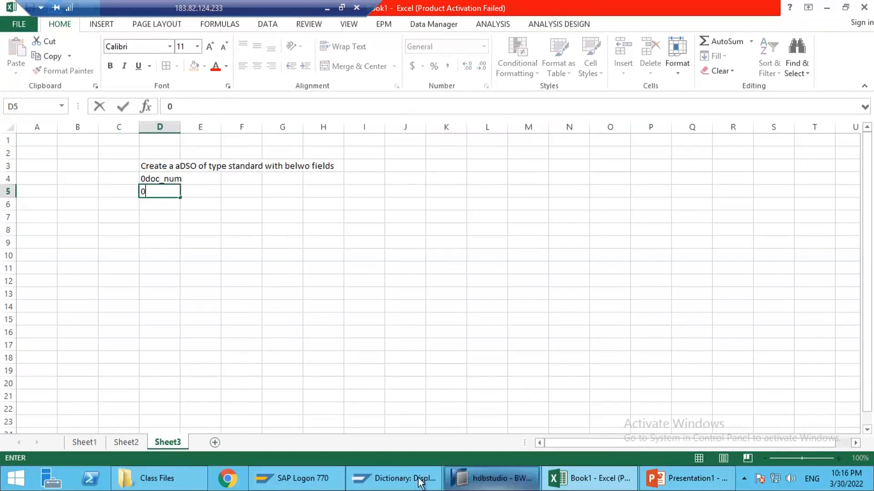
Step: Switch to SAP HANA Studio, open the Add InfoObjects dialog for ZHA_ADSO1, and filter the InfoObjects by "0doc_"
key(alt+Tab)
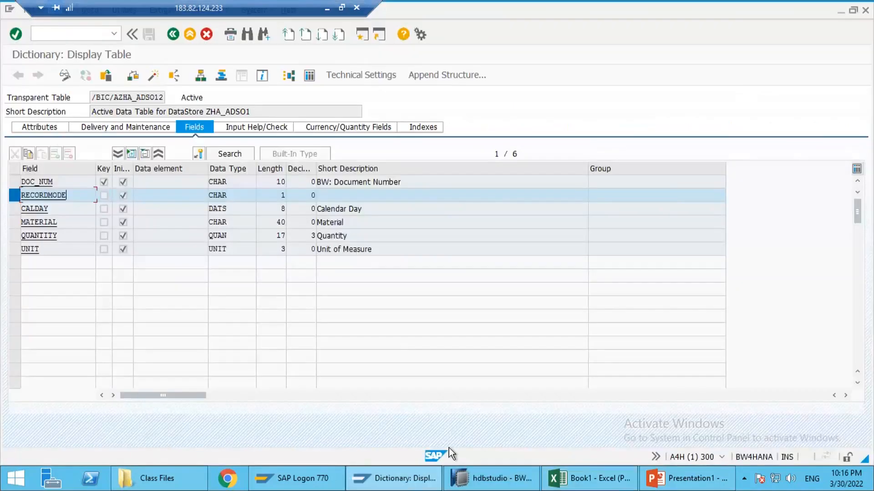
click(473, 478)
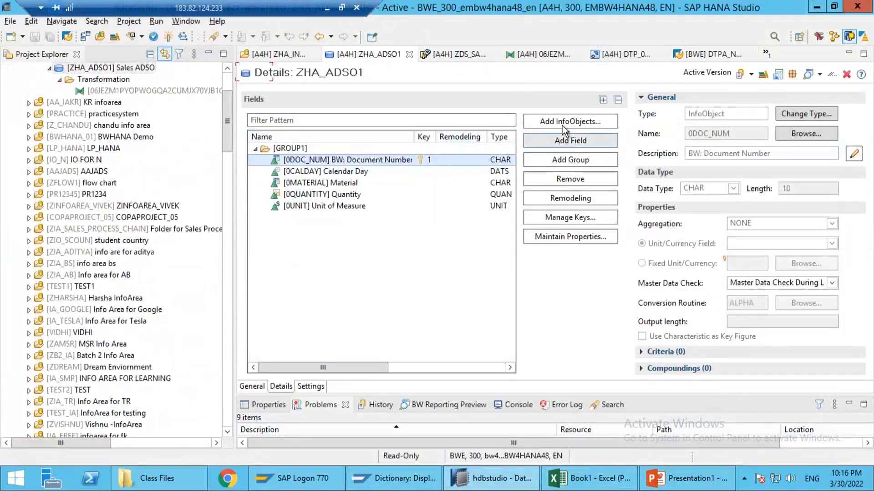
click(564, 123)
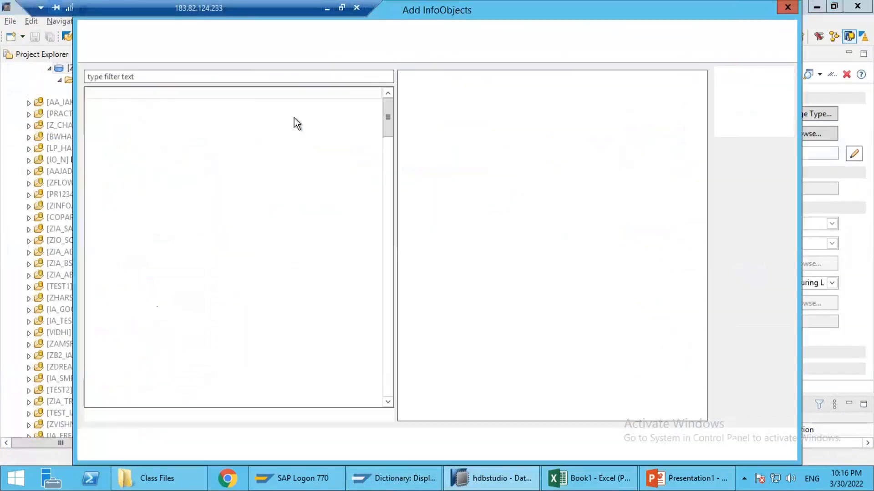
click(233, 79)
text(0do)
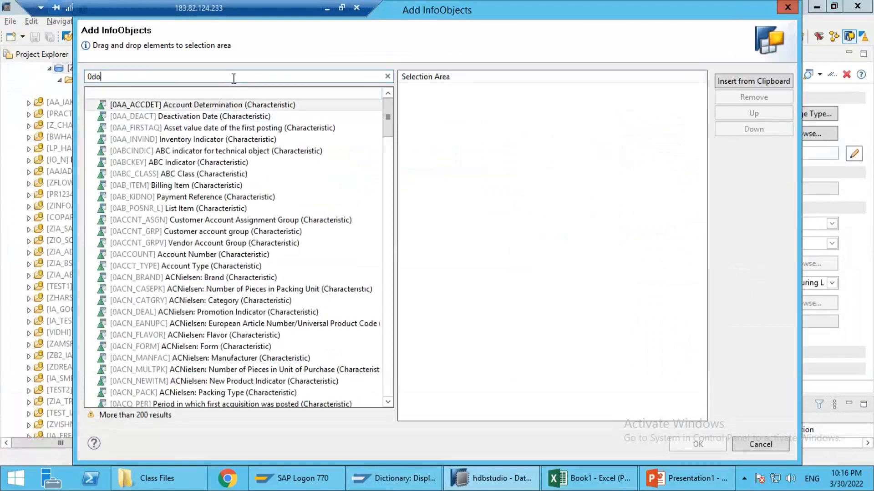
text(c_)
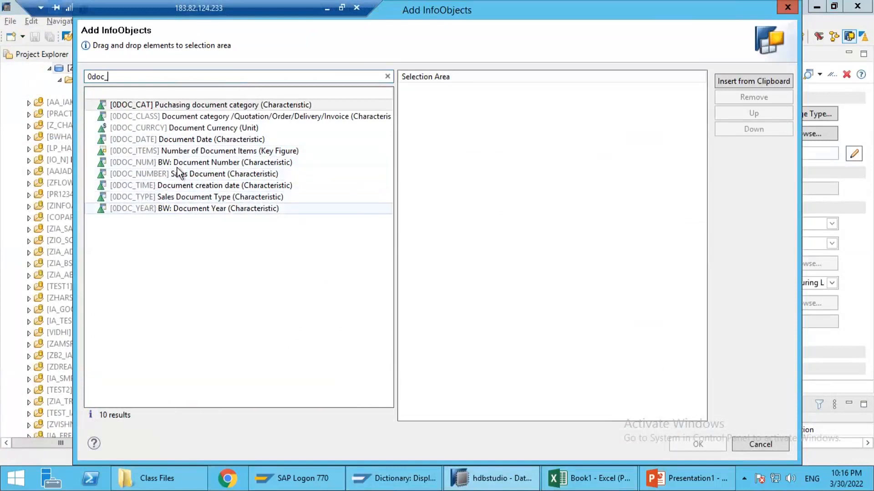
Step: Clear the InfoObject filter, search for "item", and prefix the search term with the wildcard pattern *doc*
key(BackSpace)
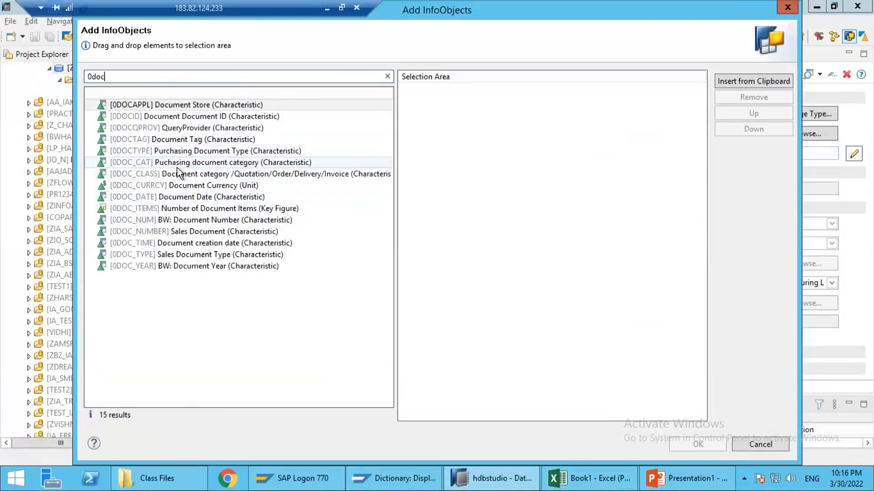
key(BackSpace)
key(BackSpace)
key(BackSpace)
key(BackSpace)
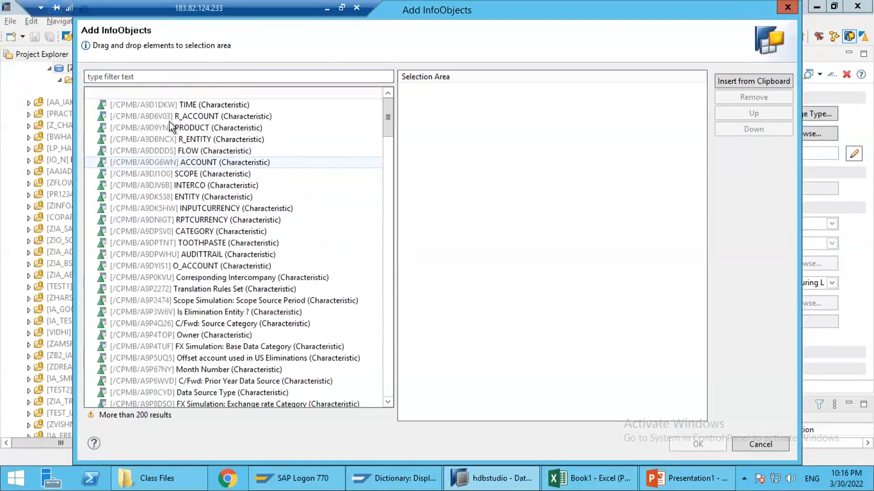
click(183, 77)
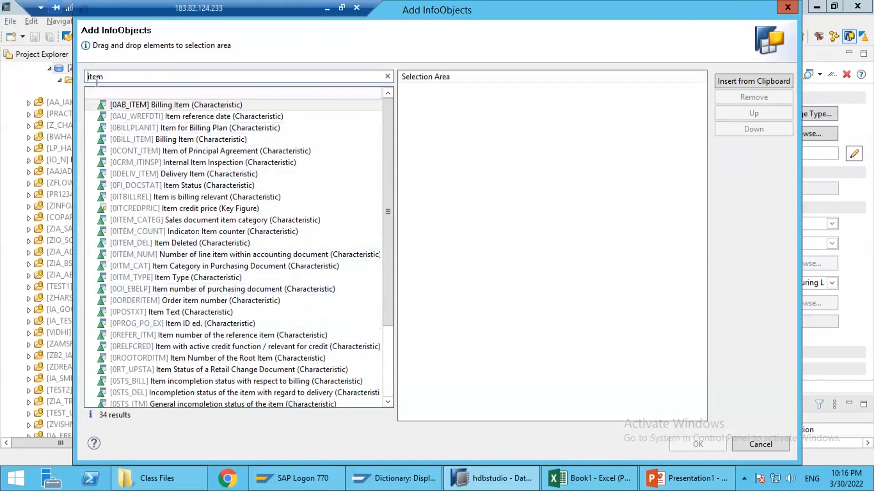
text(*doc*i)
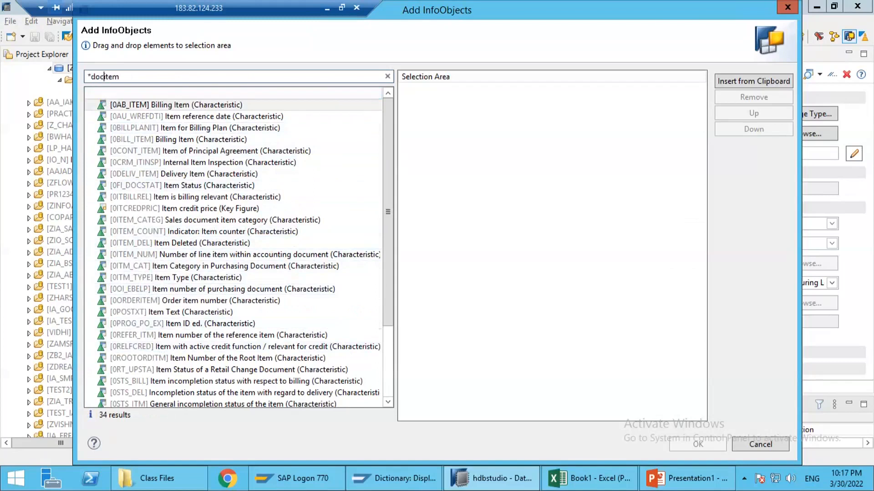
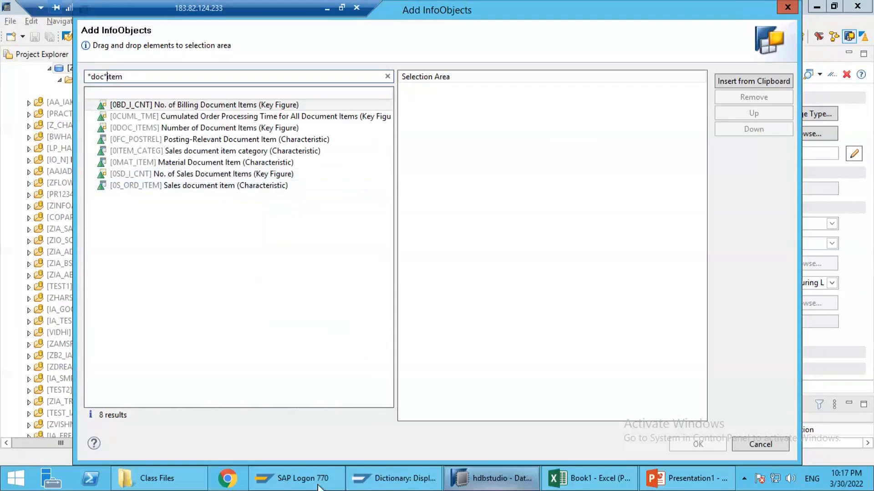
Step: Switch to the Excel workbook and enter 0S_ORD_ITEM as the second field in cell D5
click(605, 485)
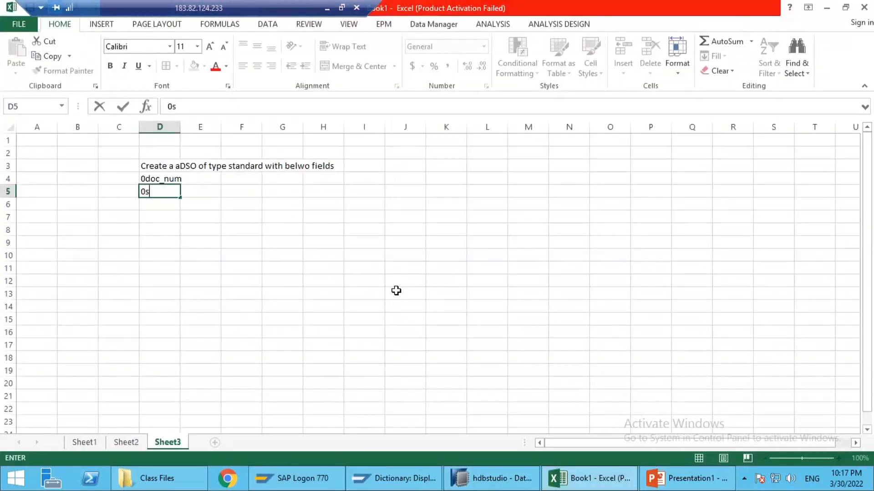
text(0S_ORD_)
key(alt+Tab)
key(alt+Tab)
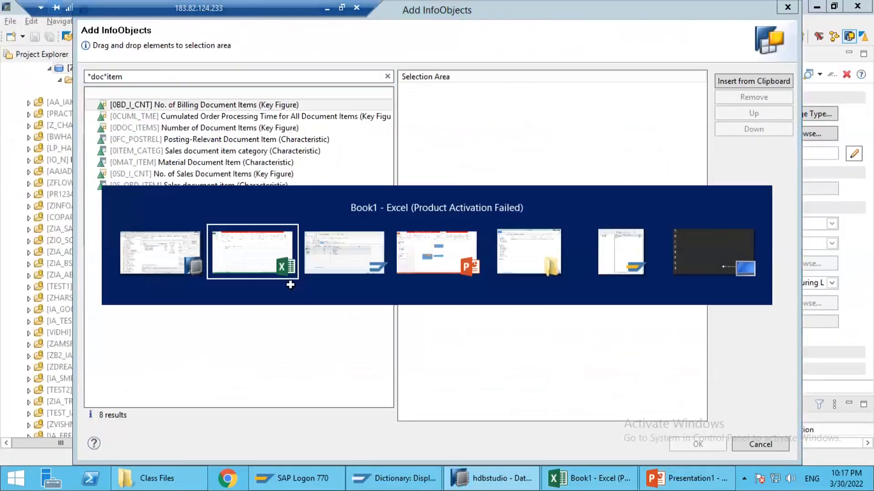
text(ITEM)
key(Return)
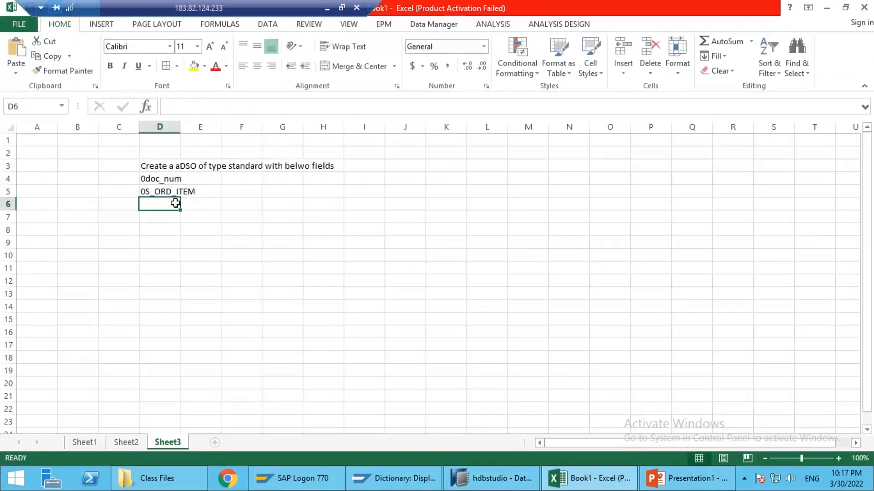
Step: Add 0CALDAY as the third field in cell D6
text(0sold)
key(BackSpace)
key(BackSpace)
key(BackSpace)
key(BackSpace)
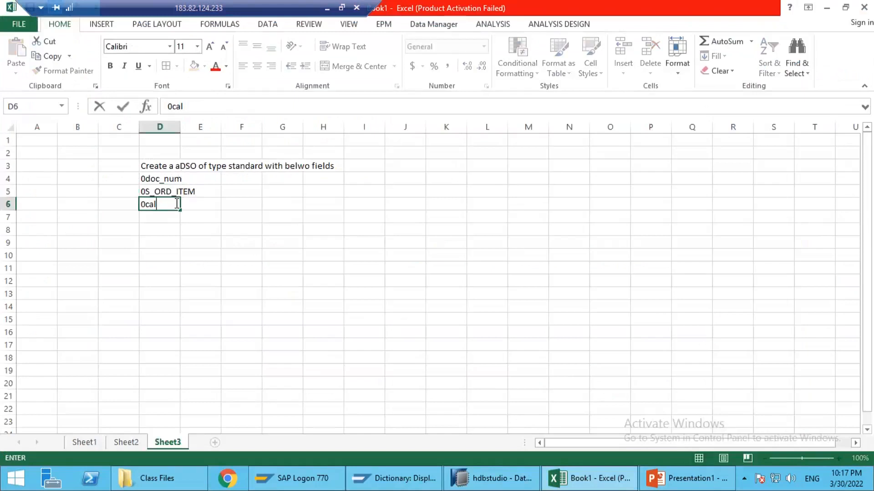
text(CALA)
text(DAY)
key(Return)
Step: Add 0MATERIAL as the fourth field in cell D7
text(0MATEIRAL)
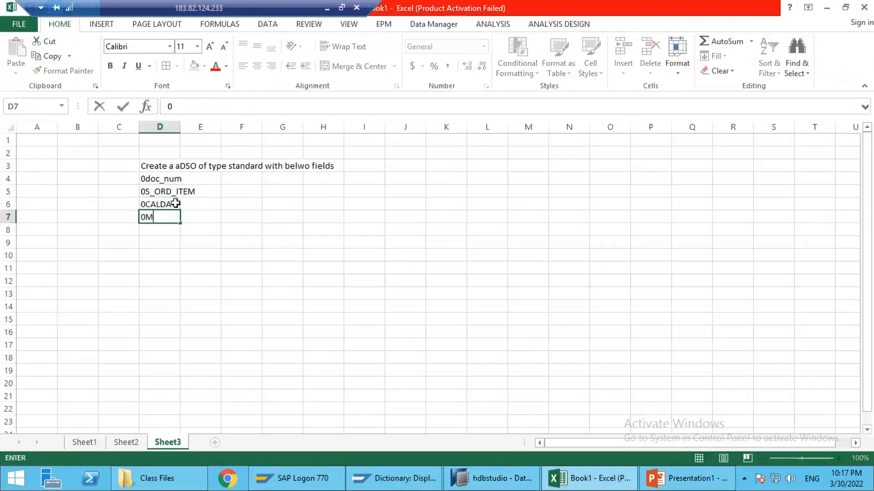
key(BackSpace)
key(BackSpace)
key(BackSpace)
key(BackSpace)
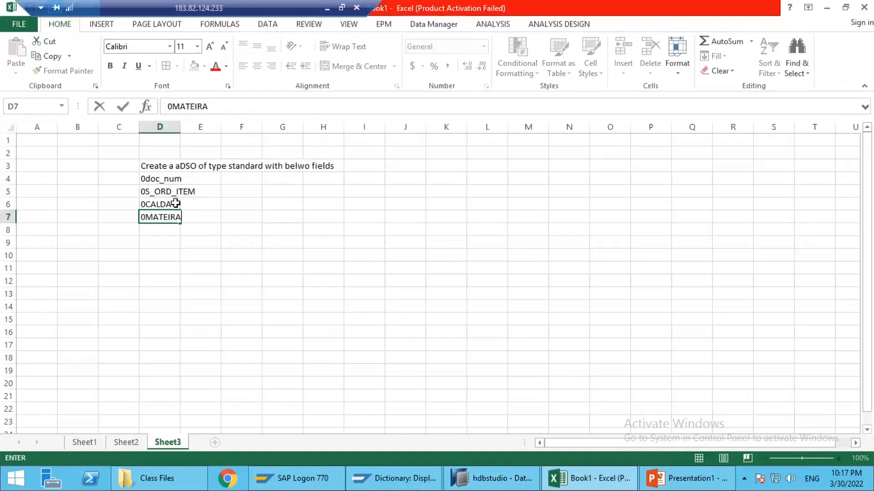
text(RIAL)
key(Return)
Step: Complete the field list with 0QUANTITY in cell D8 and 0UNIT in cell D9
text(0QUANIT)
key(BackSpace)
key(BackSpace)
text(TITY)
key(Return)
text(0UNIT)
key(Return)
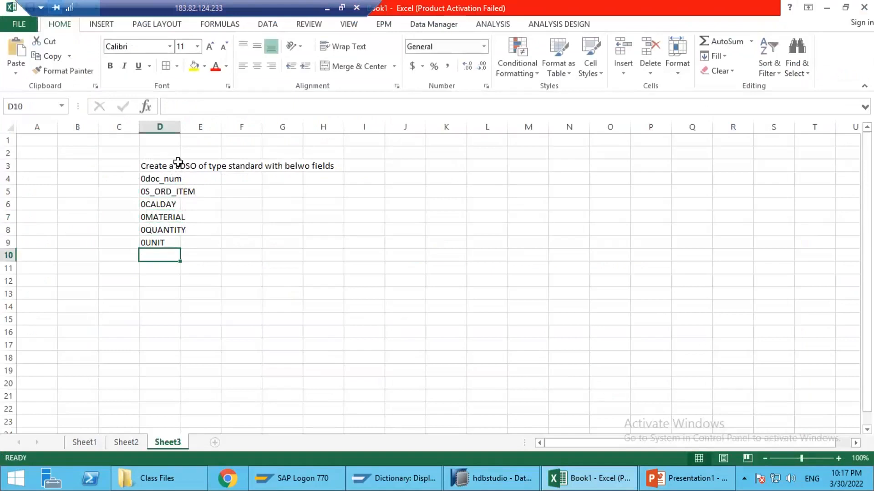
Step: Widen column D enough for the field names and fill the key field cells D4:D5 with yellow
double_click(179, 130)
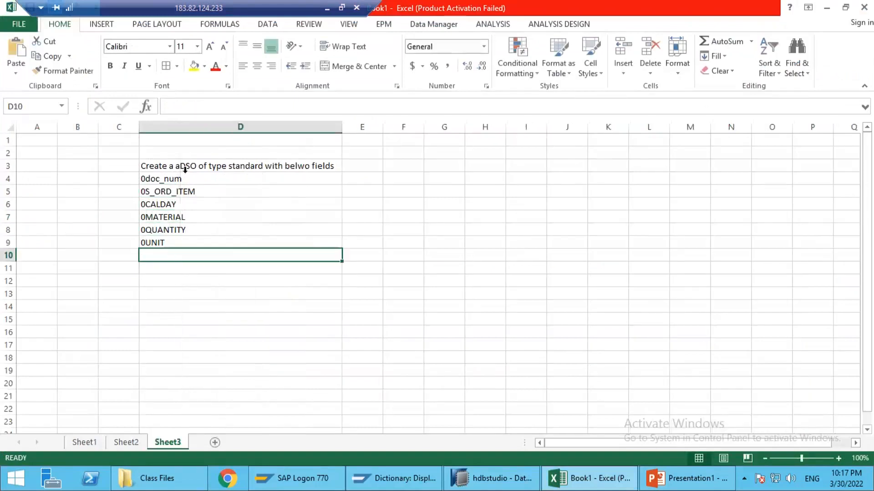
drag(340, 127, 212, 137)
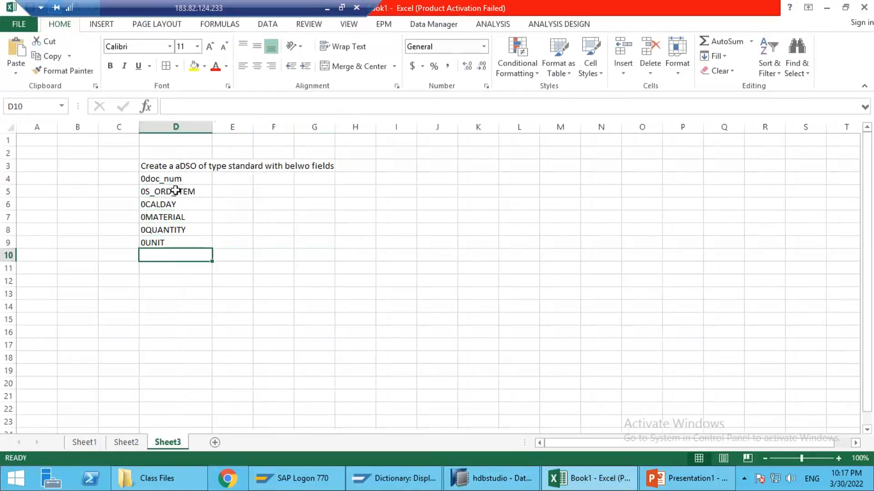
click(177, 191)
drag(173, 178, 174, 188)
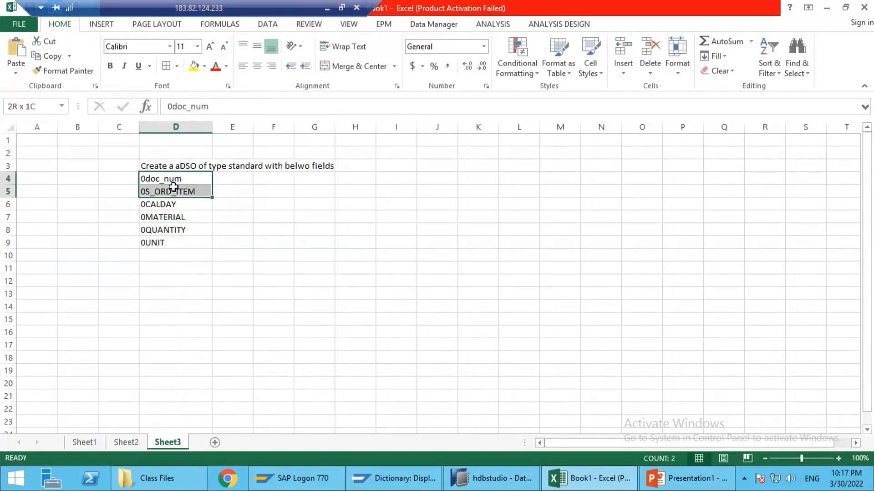
click(195, 66)
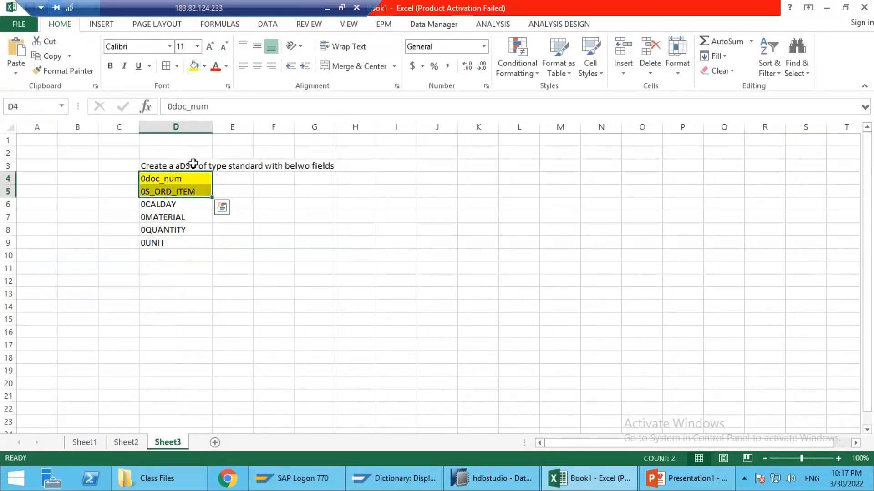
Step: Append "and make doc_num * item as key fields" to the task sentence in cell D3
click(209, 165)
click(387, 106)
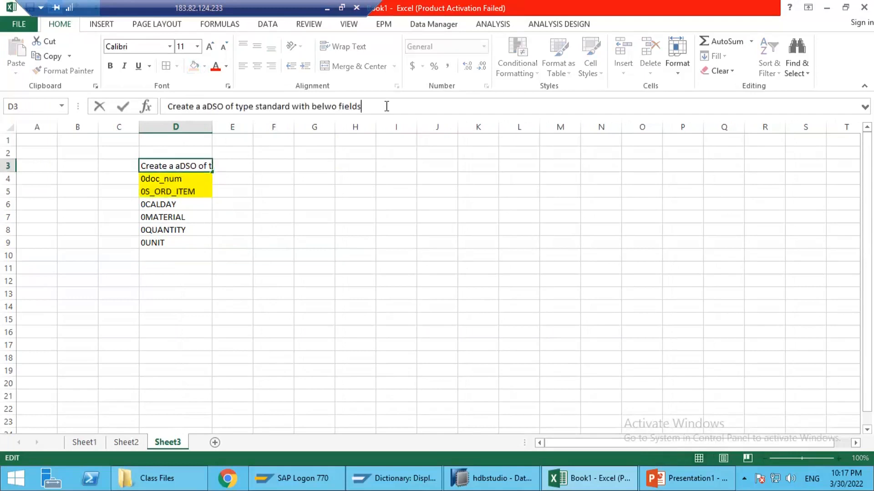
text(AND)
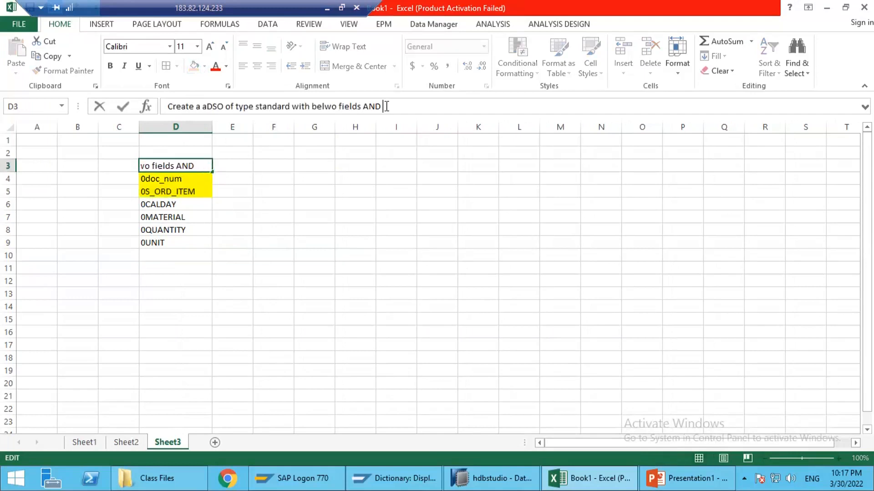
key(BackSpace)
key(BackSpace)
key(BackSpace)
key(BackSpace)
text(and mk)
key(BackSpace)
text(ake doc_num an)
text(d)
key(BackSpace)
key(BackSpace)
key(BackSpace)
text(* item as key fields)
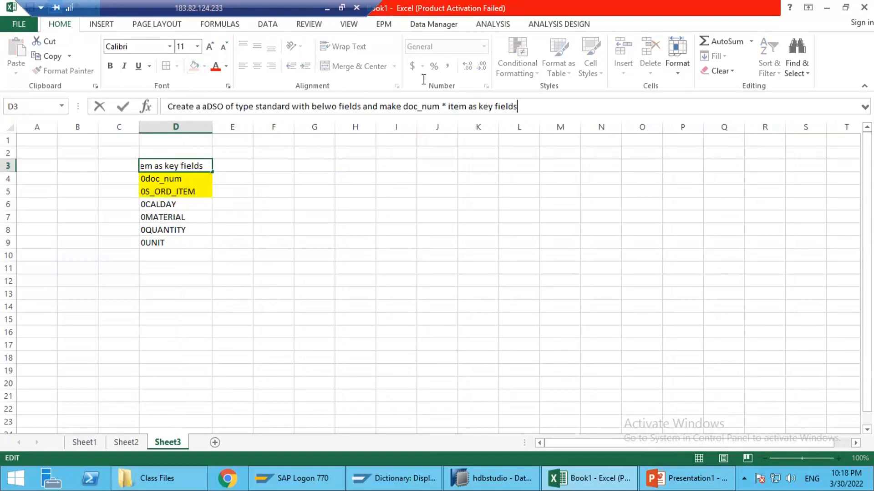
Step: Replace the asterisk between doc_num and item in cell D3 with an ampersand
click(447, 106)
key(BackSpace)
key(BackSpace)
text(&)
key(Return)
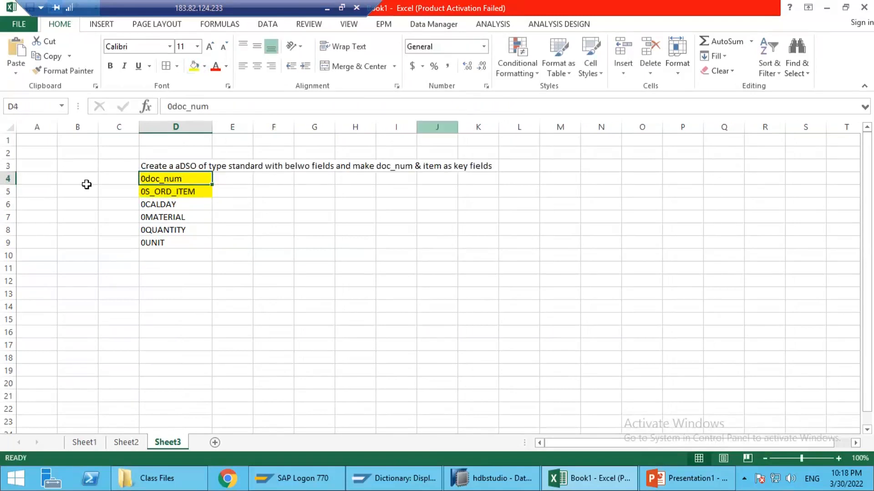
Step: Number the first task 1 in cell C3 and enter 2 in cell C11 for the second task
click(112, 169)
text(1)
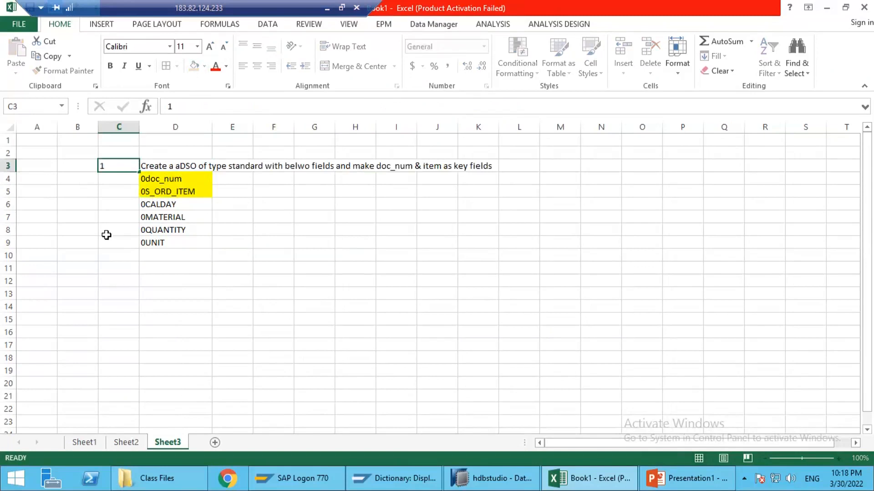
key(Return)
click(128, 269)
text(2)
key(Tab)
Step: Enter "Create a Flat file data source and upload below data" as the second task in cell D11
text(Create a Flat fiel d)
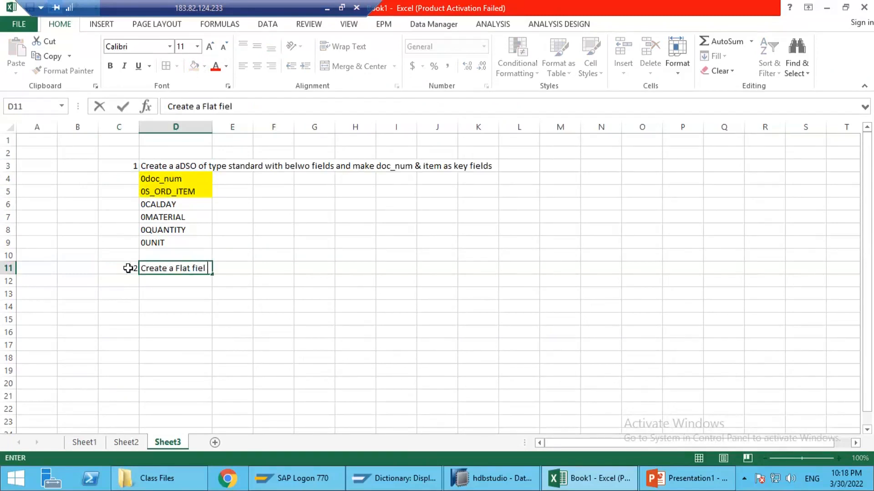
key(BackSpace)
key(BackSpace)
key(BackSpace)
key(BackSpace)
text(le dat)
text(a soruce)
key(BackSpace)
key(BackSpace)
key(BackSpace)
text(urce)
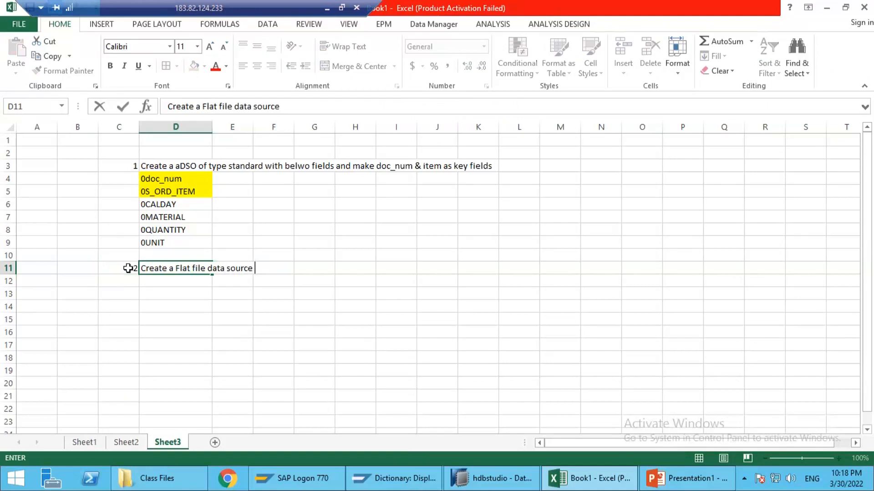
text( and upload below dta)
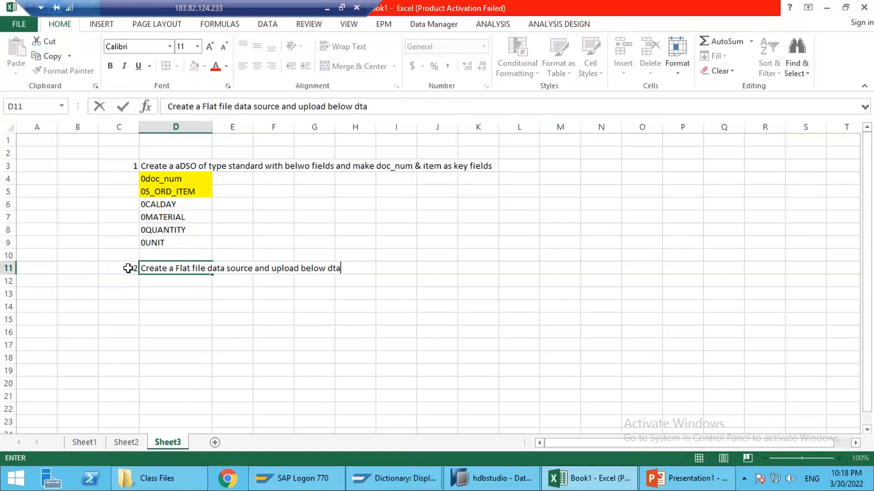
text(ta)
click(128, 274)
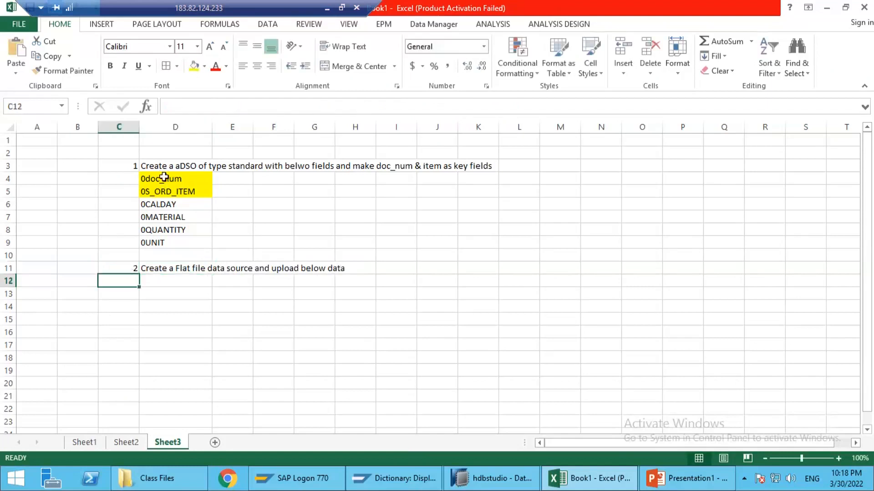
Step: Copy the field names in D4:D9 and paste them transposed as a header row starting at D13
click(163, 179)
drag(164, 235, 169, 243)
key(ctrl+c)
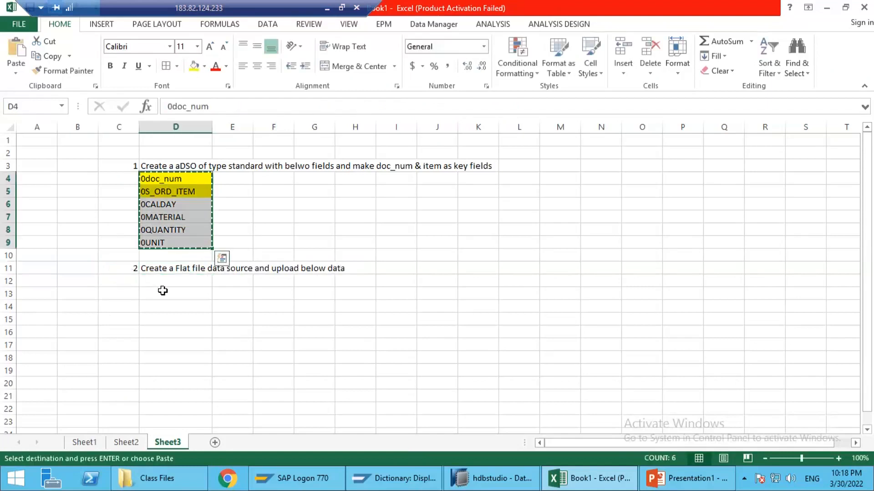
click(166, 292)
right_click(166, 295)
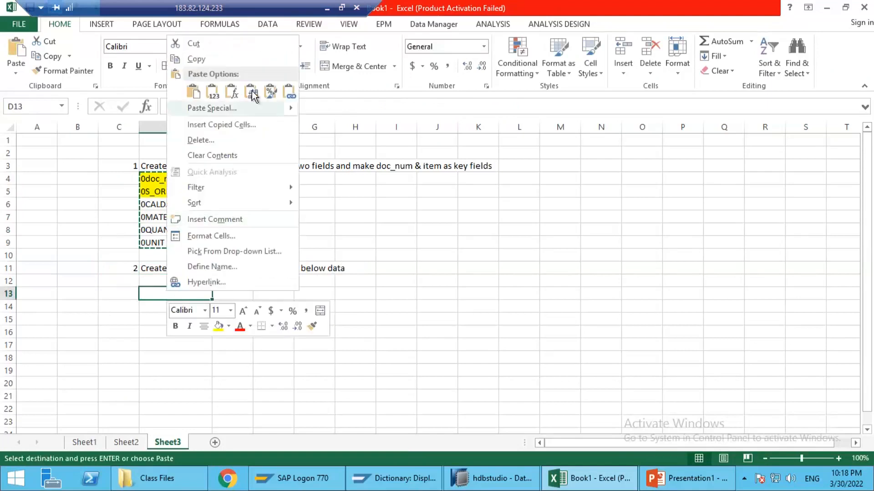
key(t)
Step: Fill row 14 under the headers with 1001, 10, 20220101, M1, 100 and PC
click(185, 310)
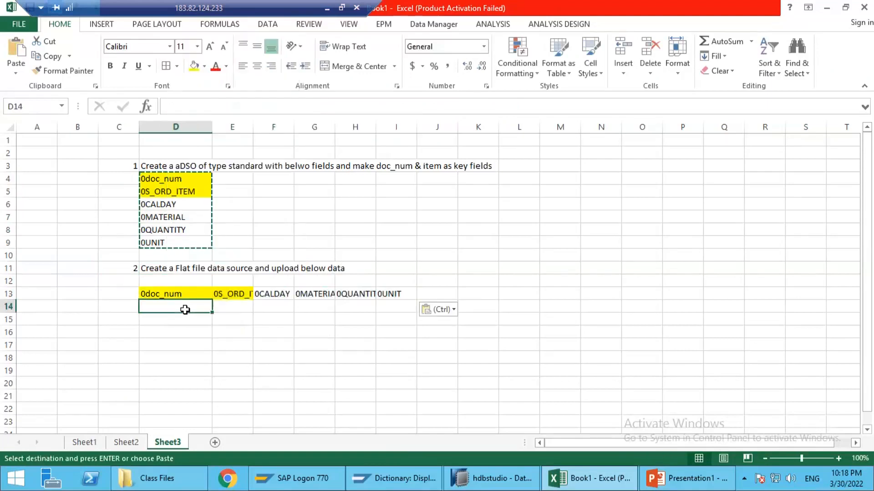
text(1001)
key(Tab)
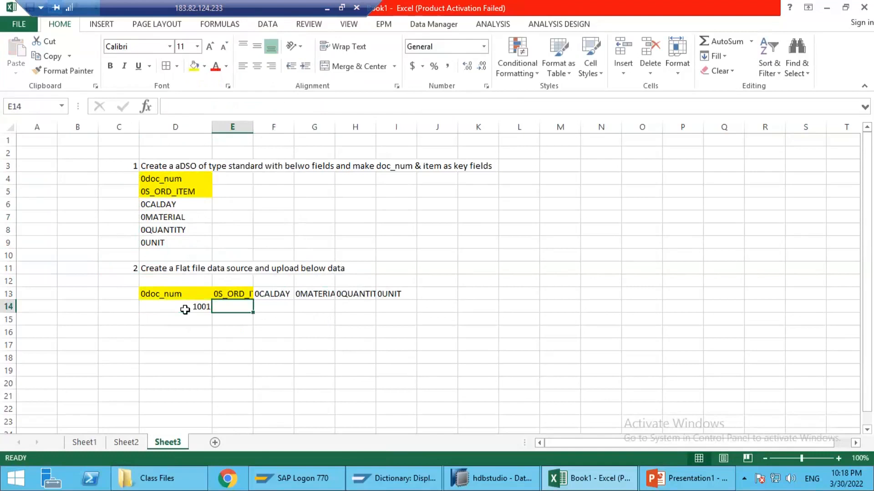
text(10)
key(Tab)
text(20220101)
key(Tab)
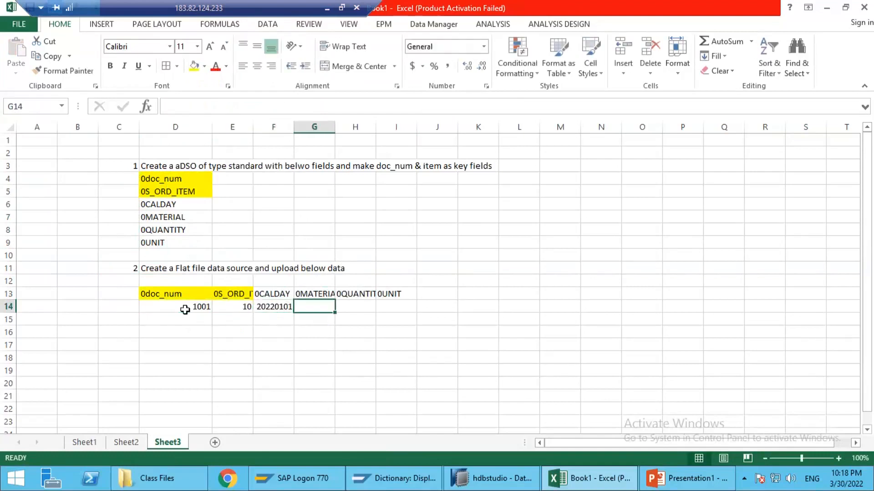
text(M1)
key(Tab)
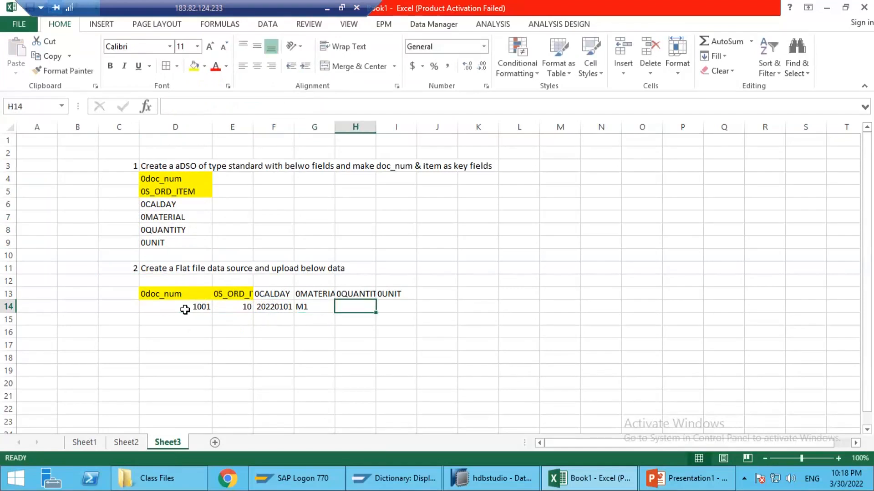
text(100)
key(Tab)
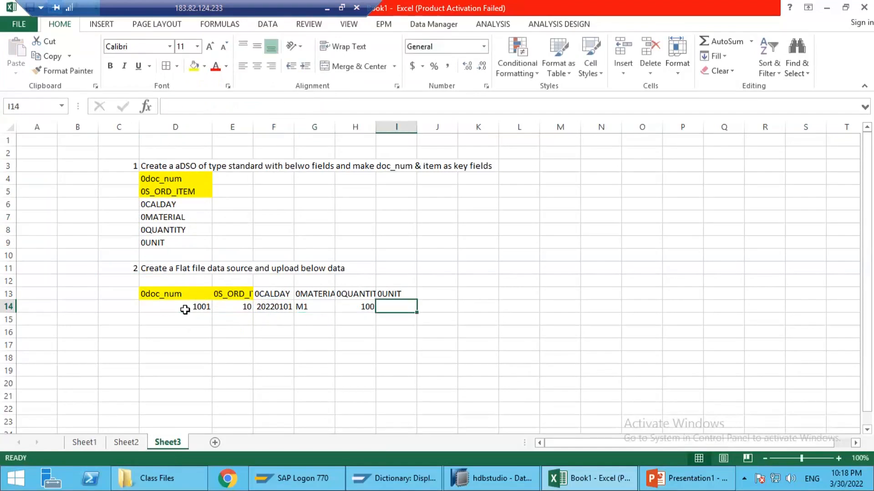
text(PC)
key(Return)
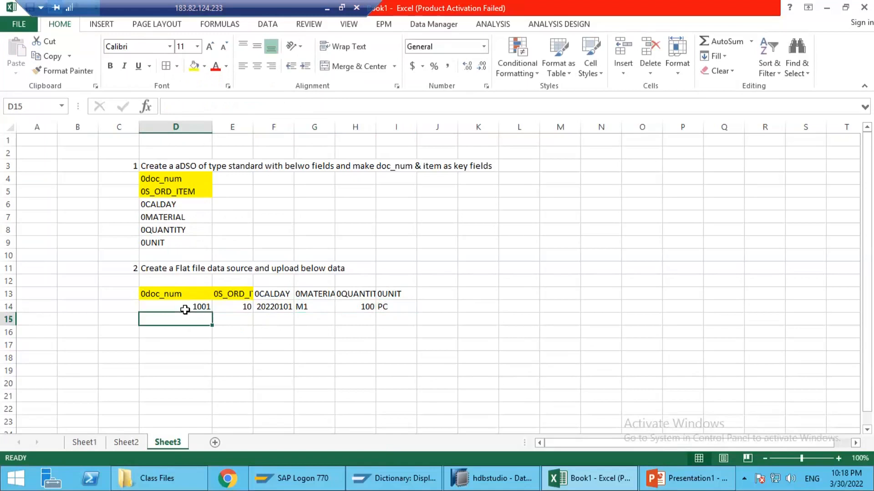
Step: Start the second data row with document number 1001 in D15 and item 20 in E15
text(1002)
key(Tab)
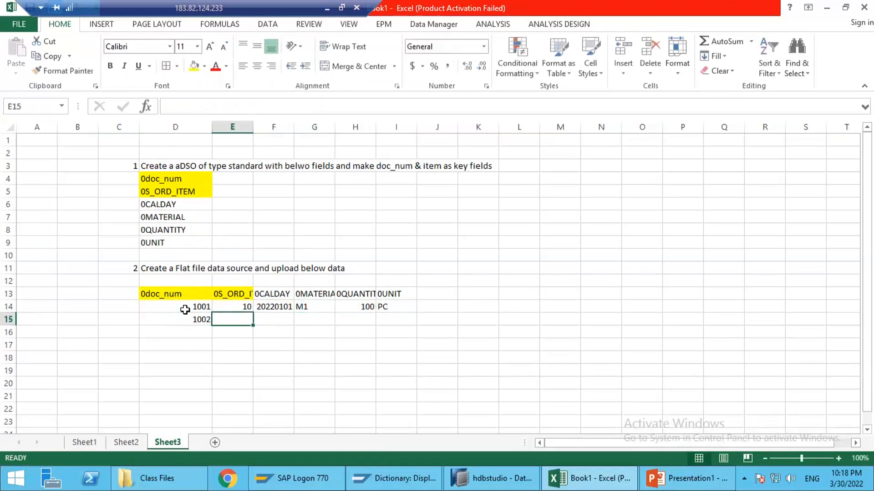
key(shift+Tab)
text(1001)
key(Tab)
text(3.)
key(Tab)
key(shift+Tab)
text(20)
key(Tab)
Step: Complete row 15 with date 20220101, material M2, quantity 200 and unit PC
text(20220101)
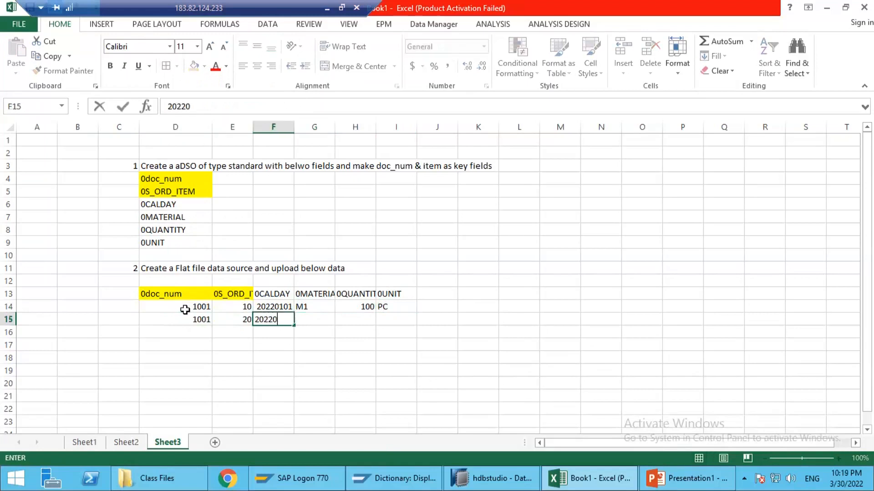
key(Tab)
text(M1)
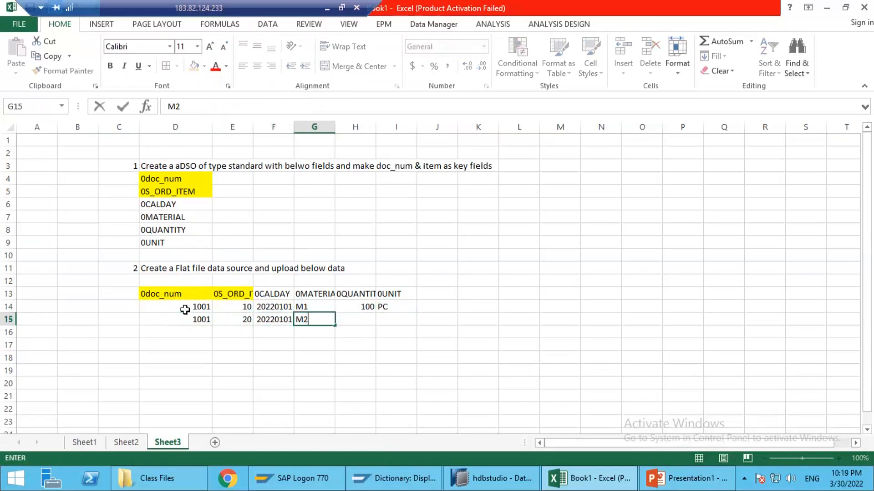
key(Tab)
text(200)
key(Tab)
text(PC)
key(Return)
Step: Start the third data row in row 16 with document number 1002, item 10 and date 20220102
text(1003)
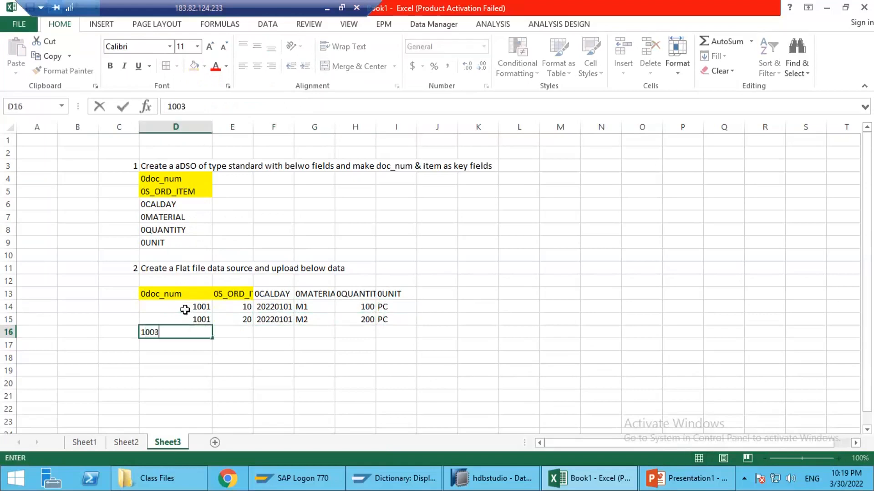
key(BackSpace)
text(2)
key(Tab)
text(10)
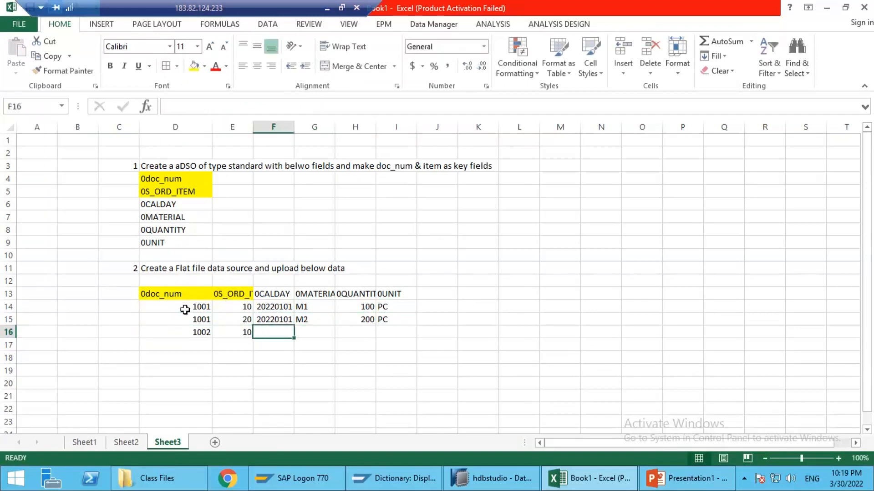
text(20220102)
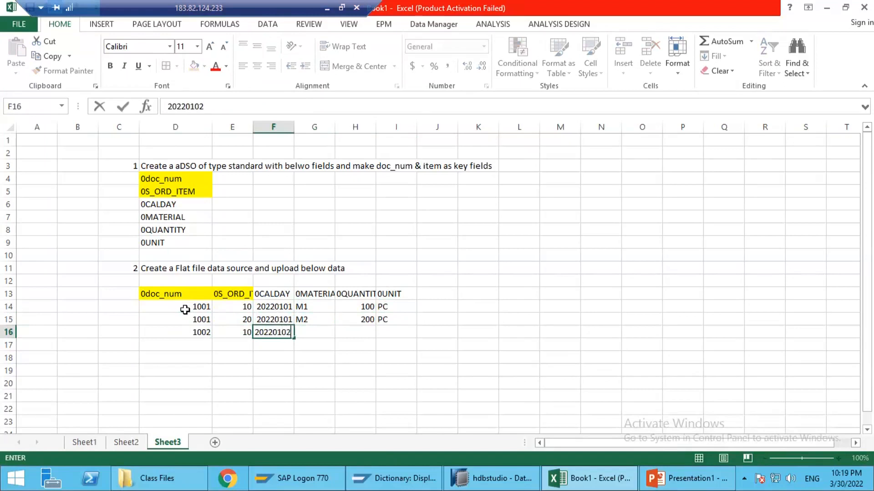
key(Tab)
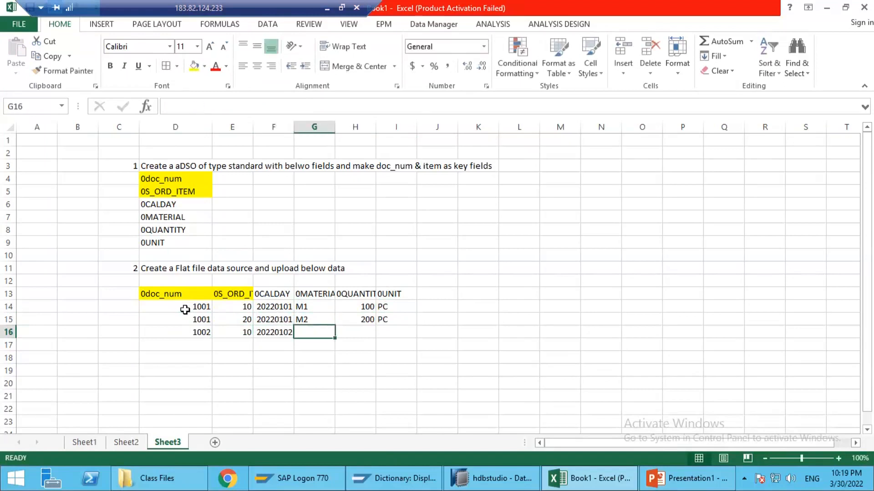
Step: Complete row 16 with material M1, quantity 150 and unit PC
text(M1)
key(Tab)
text(150)
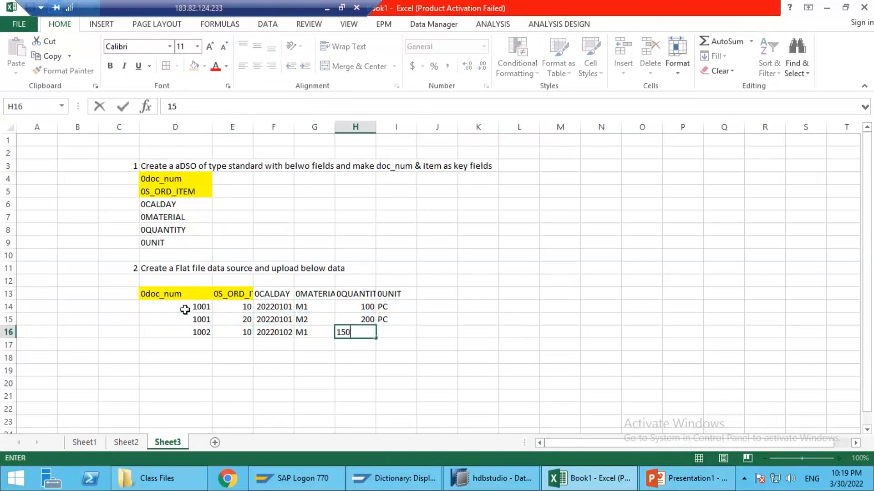
key(Tab)
text(PC)
key(Return)
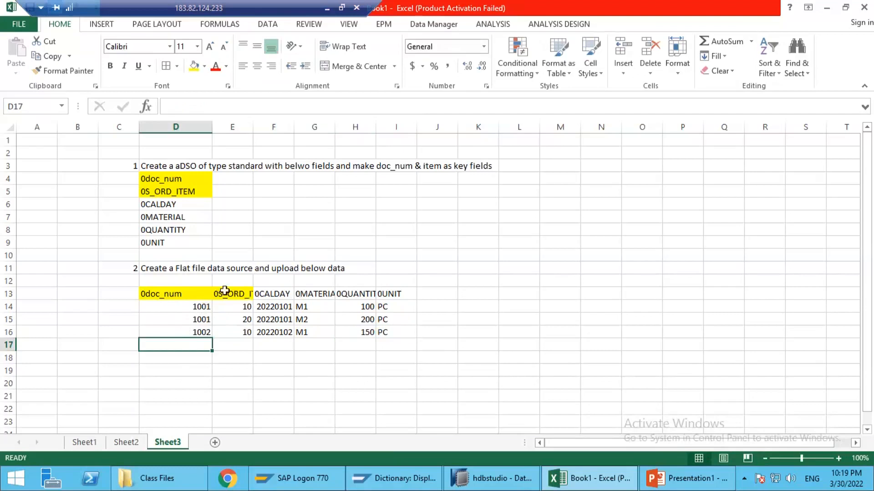
Step: Edit the task text in D11 to read "Create a Flat file data source and to upload below data"
click(172, 267)
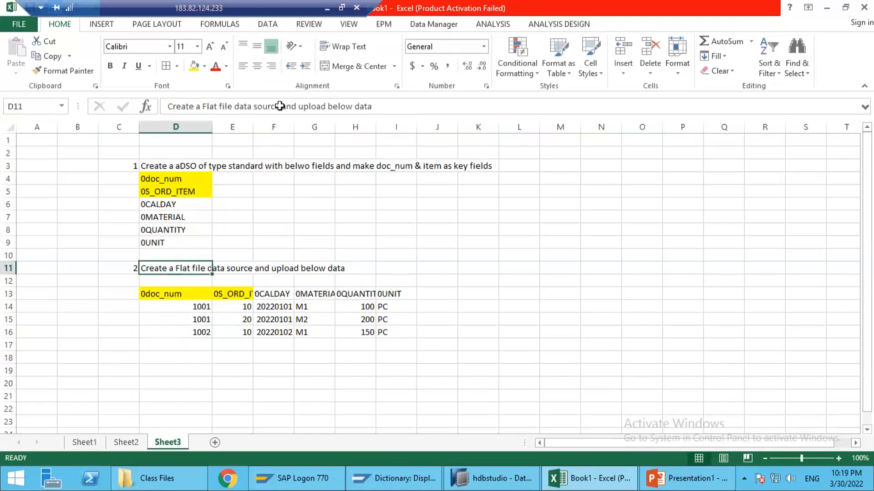
click(298, 106)
text(to)
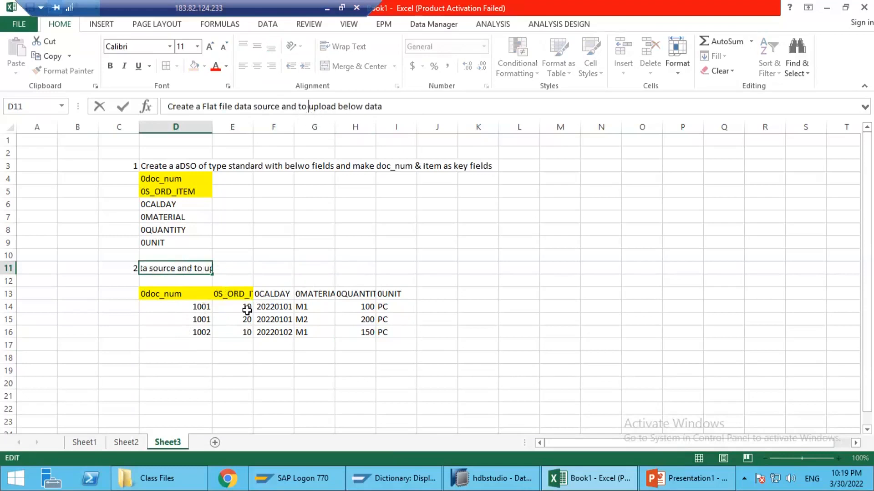
click(206, 316)
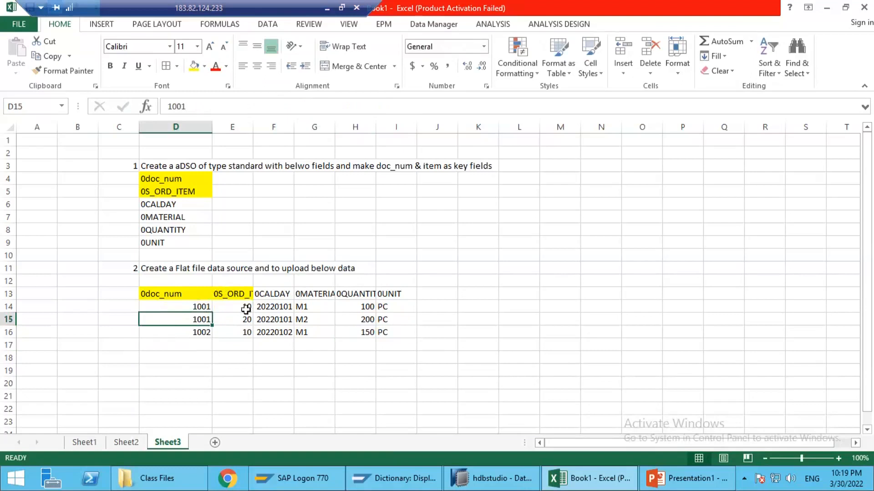
drag(181, 294, 361, 333)
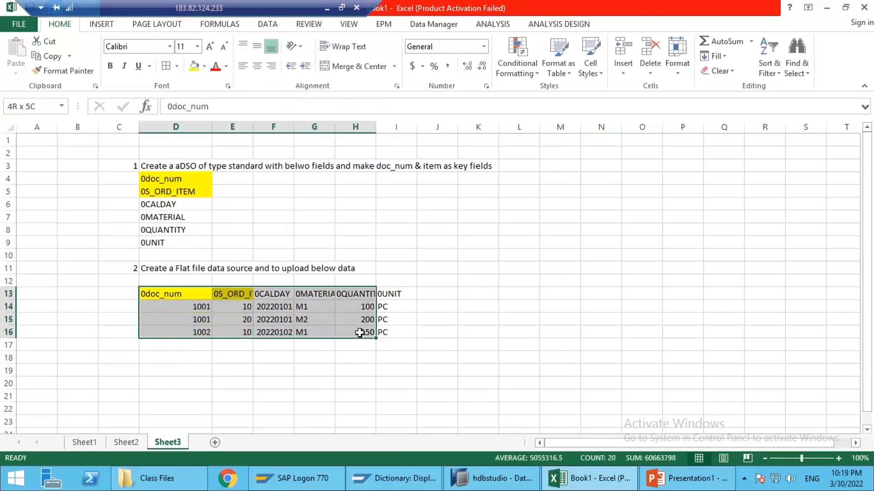
click(135, 266)
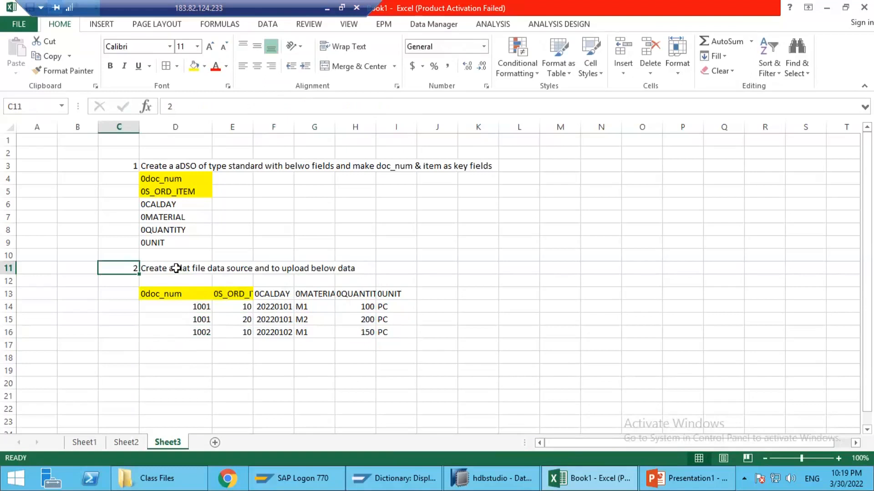
drag(180, 294, 339, 336)
Step: Add task 3 in row 18, starting at C18, with the text "Create a transforamtion between Data Source and aDSO"
click(123, 356)
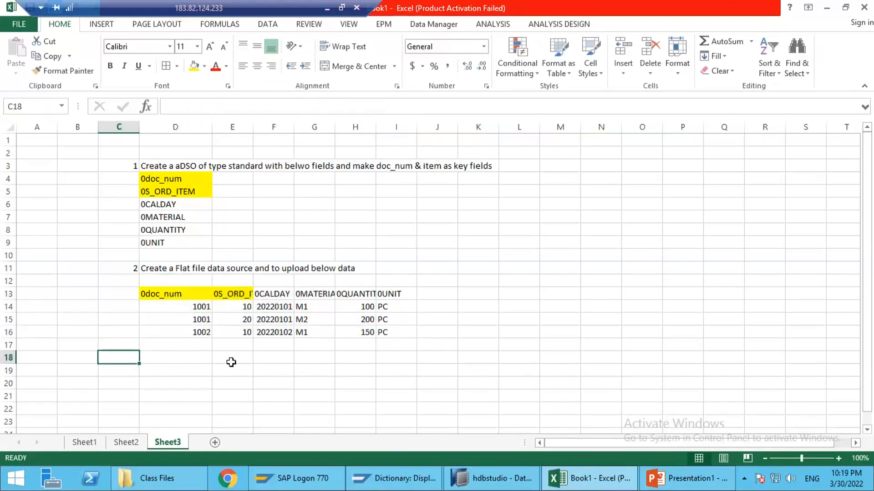
text(3)
key(Tab)
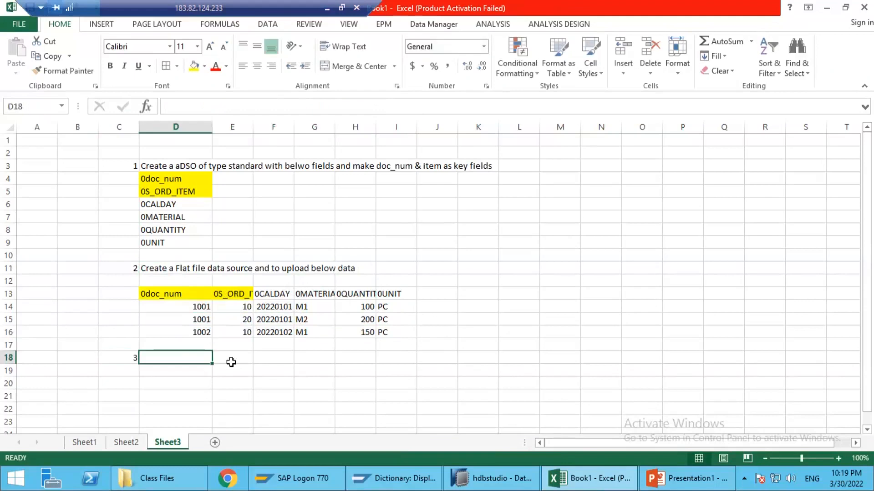
text(Create a transforam)
key(BackSpace)
text(ramtion between Datra Sor)
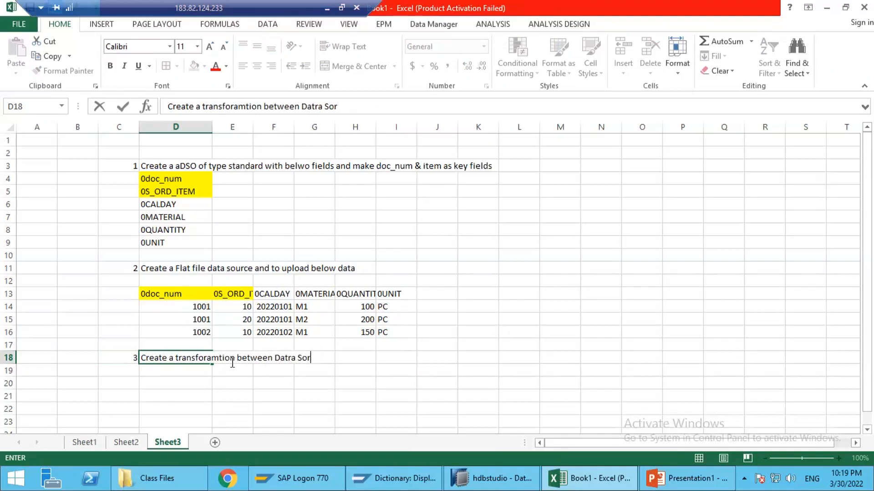
text(uca Source and aDSO)
key(Return)
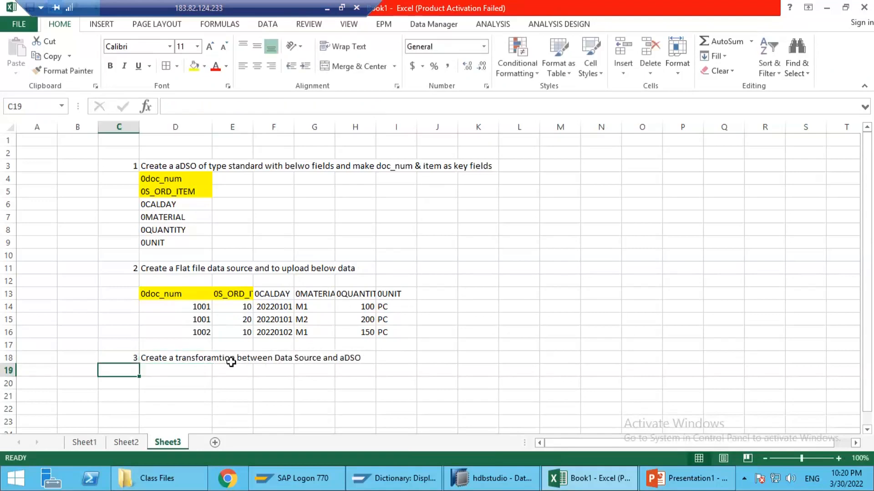
Step: Add task 4 in row 19 with the text "Create DTP"
text(4.)
key(Tab)
text(Create DT)
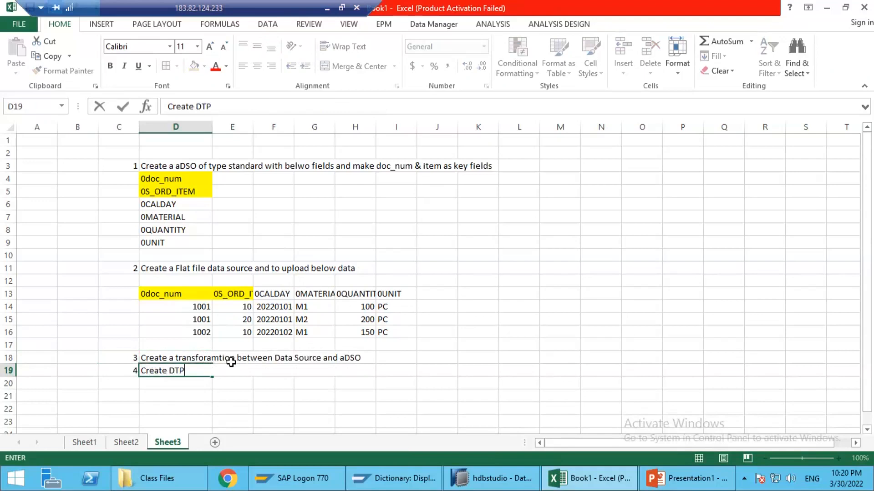
key(Return)
Step: Add task 5 in row 20 with the text "Load data into aDSO and Activate the data."
text(5.)
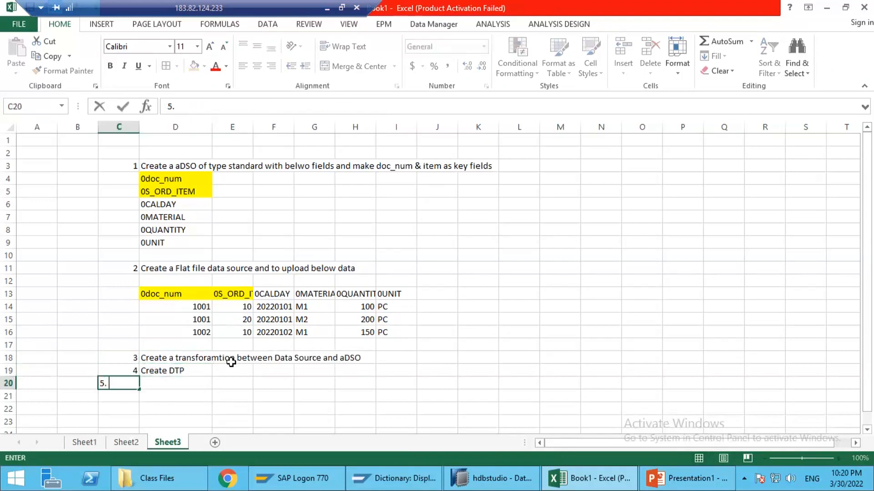
key(Tab)
text(Load)
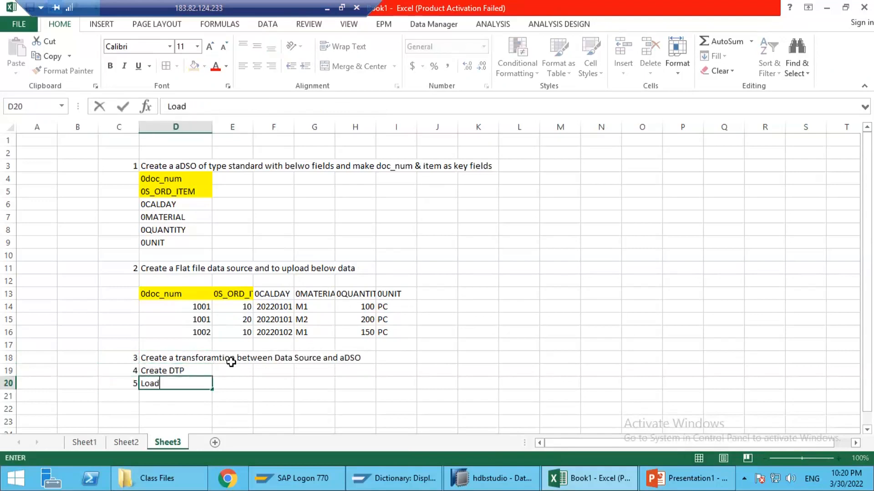
text( data into aDSO and )
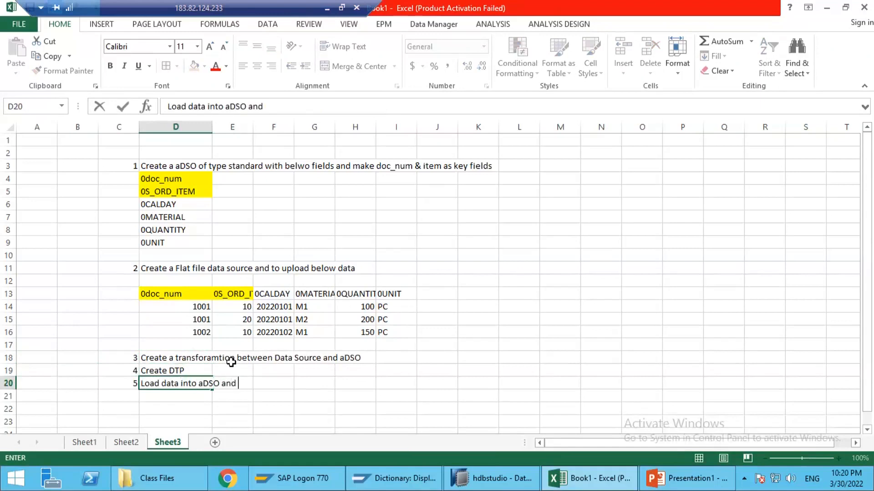
text(Activate the data.)
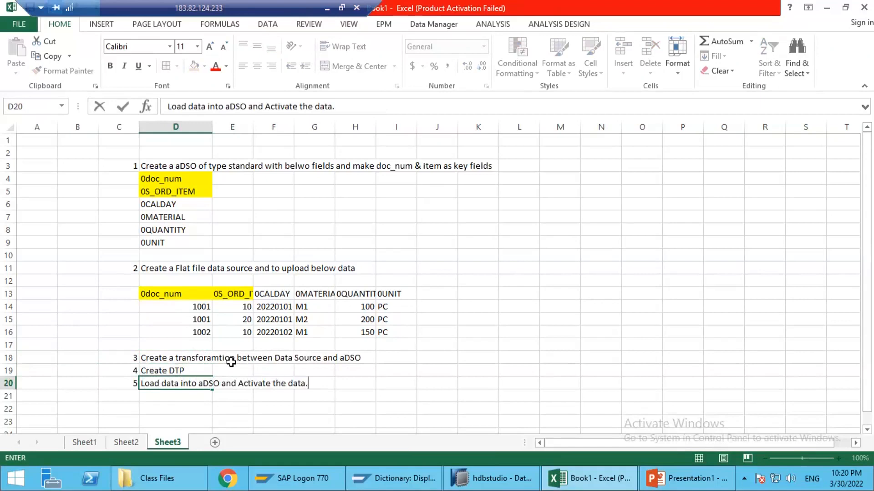
key(Return)
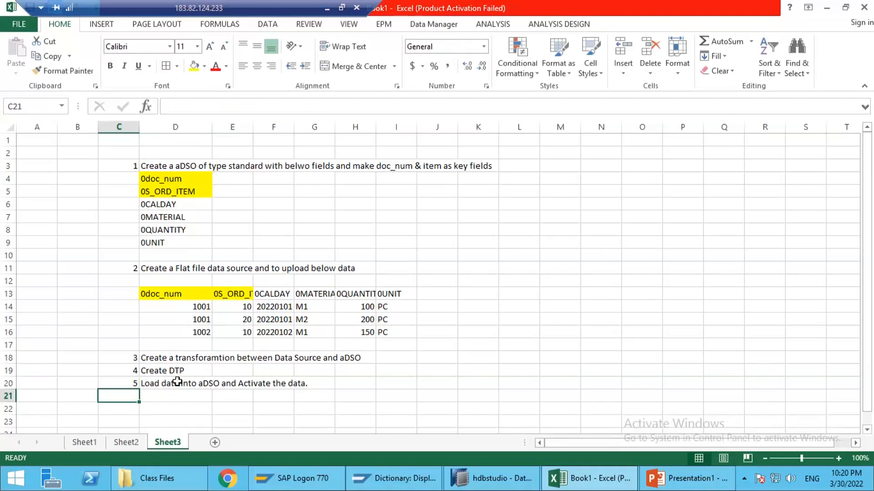
Step: Add task 6 in row 21 with the text "Observe the data in the tables before and after activation step"
text(6)
key(Tab)
text(Obse)
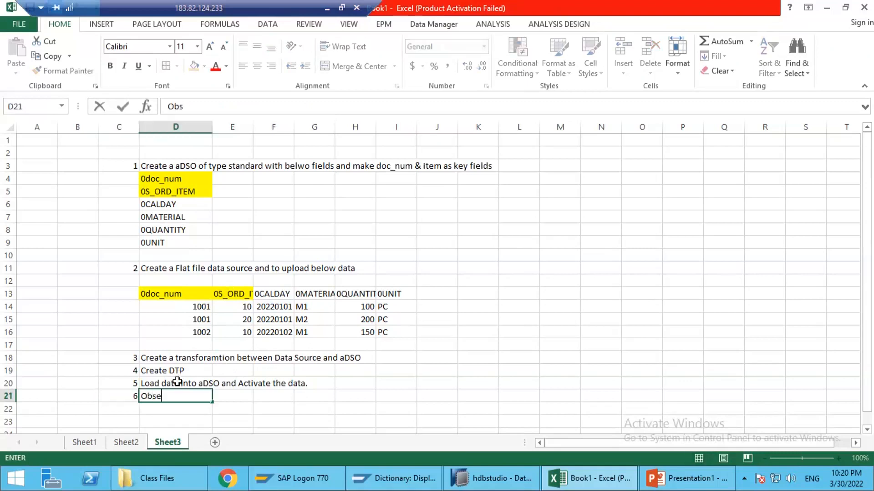
text(rve the data in the)
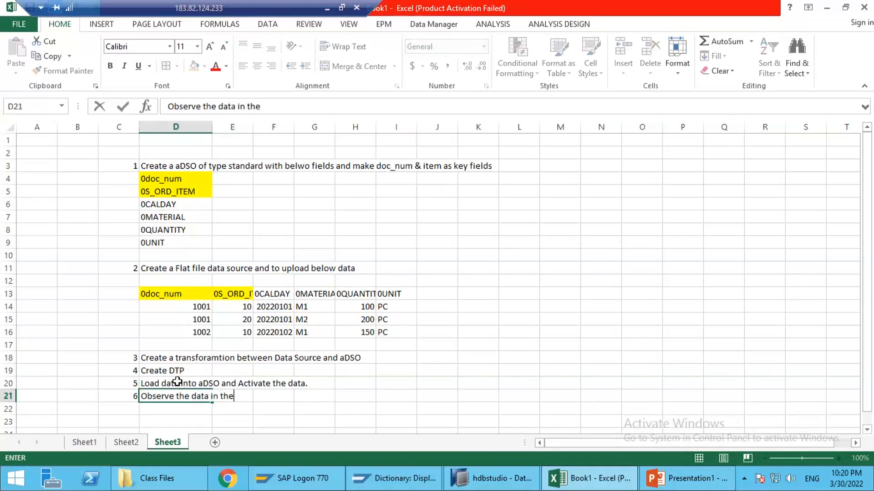
text( n)
key(BackSpace)
text(tables while per)
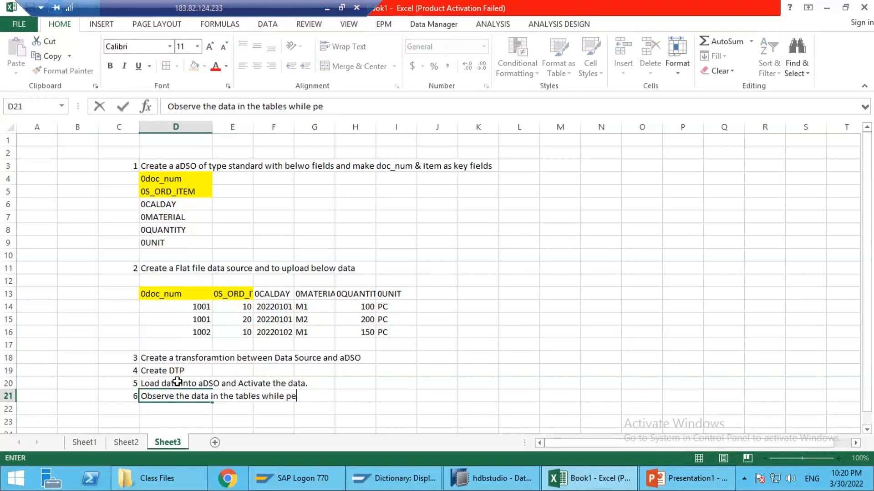
key(BackSpace)
key(BackSpace)
key(BackSpace)
key(BackSpace)
key(BackSpace)
key(BackSpace)
key(BackSpace)
key(BackSpace)
key(BackSpace)
text(before and ater)
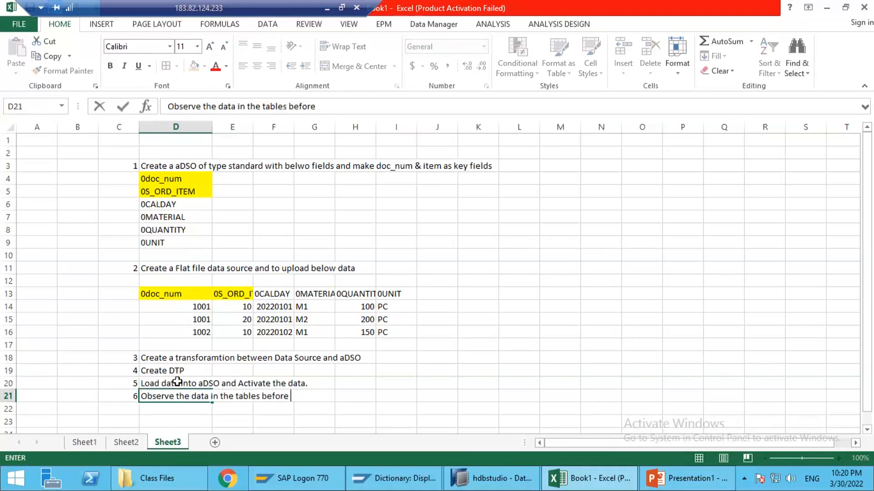
key(BackSpace)
key(BackSpace)
text(fter activation step)
key(Return)
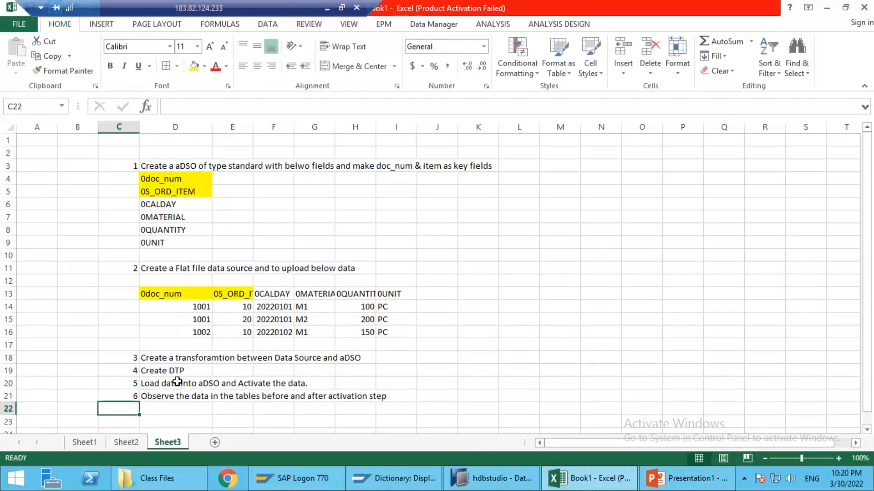